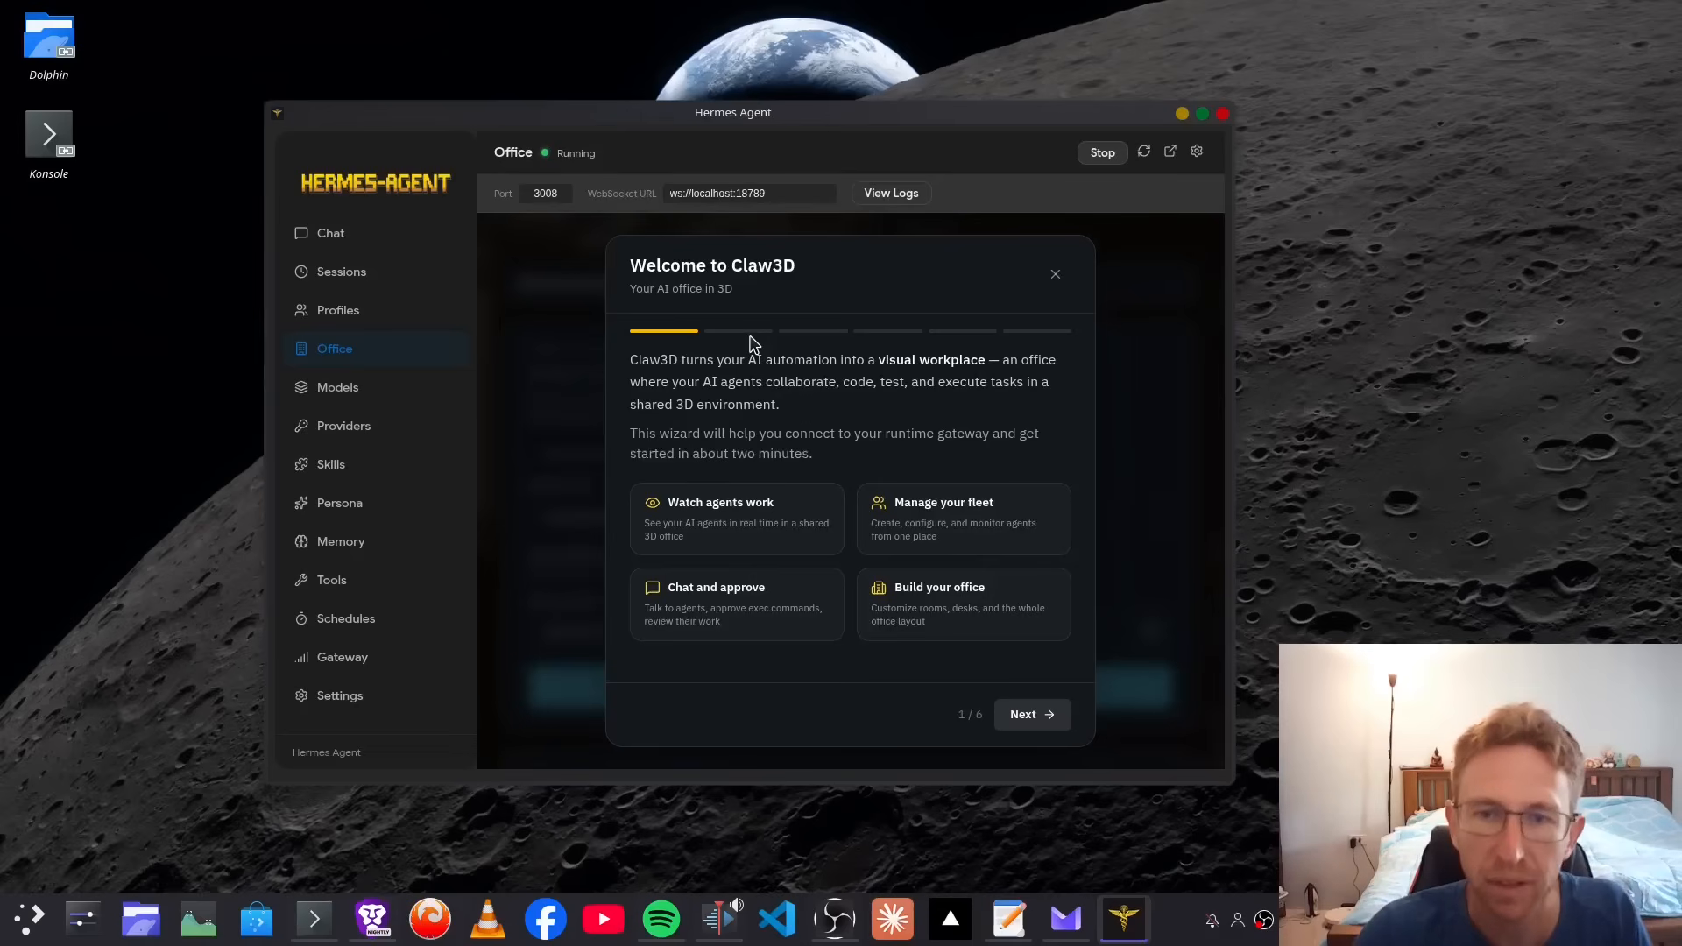
# Step: Go through the Claw3D welcome wizard, connect the gateway at ws://localhost:18789, enter the 3D office and reposition the window
pyautogui.click(1032, 720)
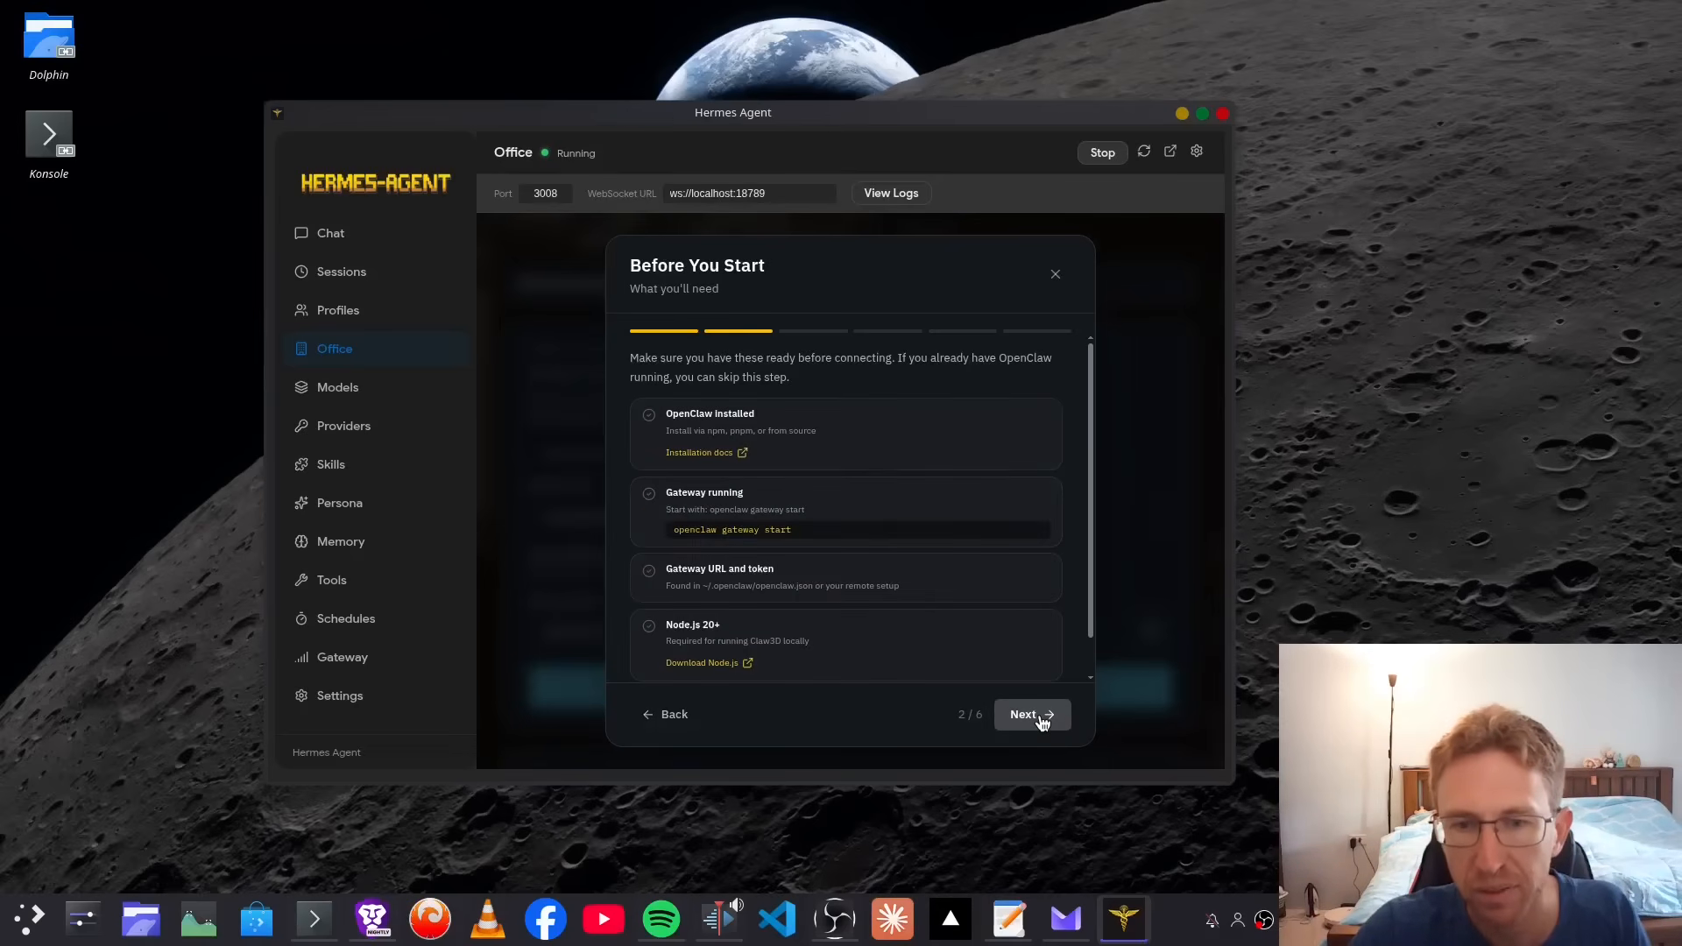
pyautogui.click(1041, 719)
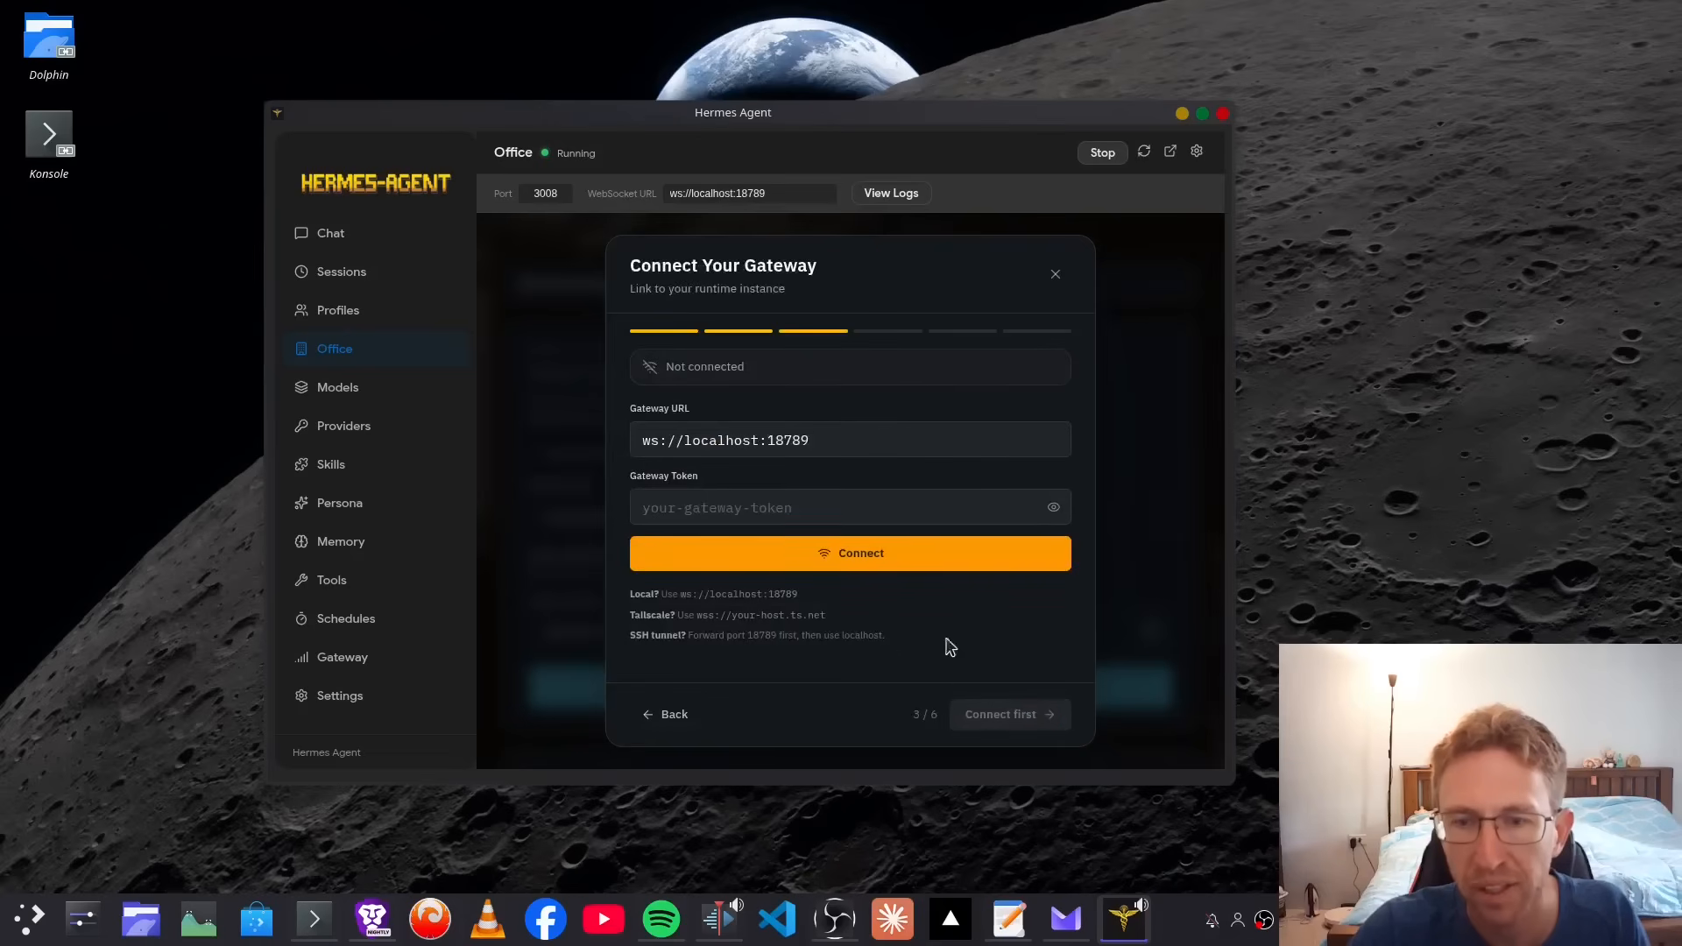
pyautogui.click(871, 551)
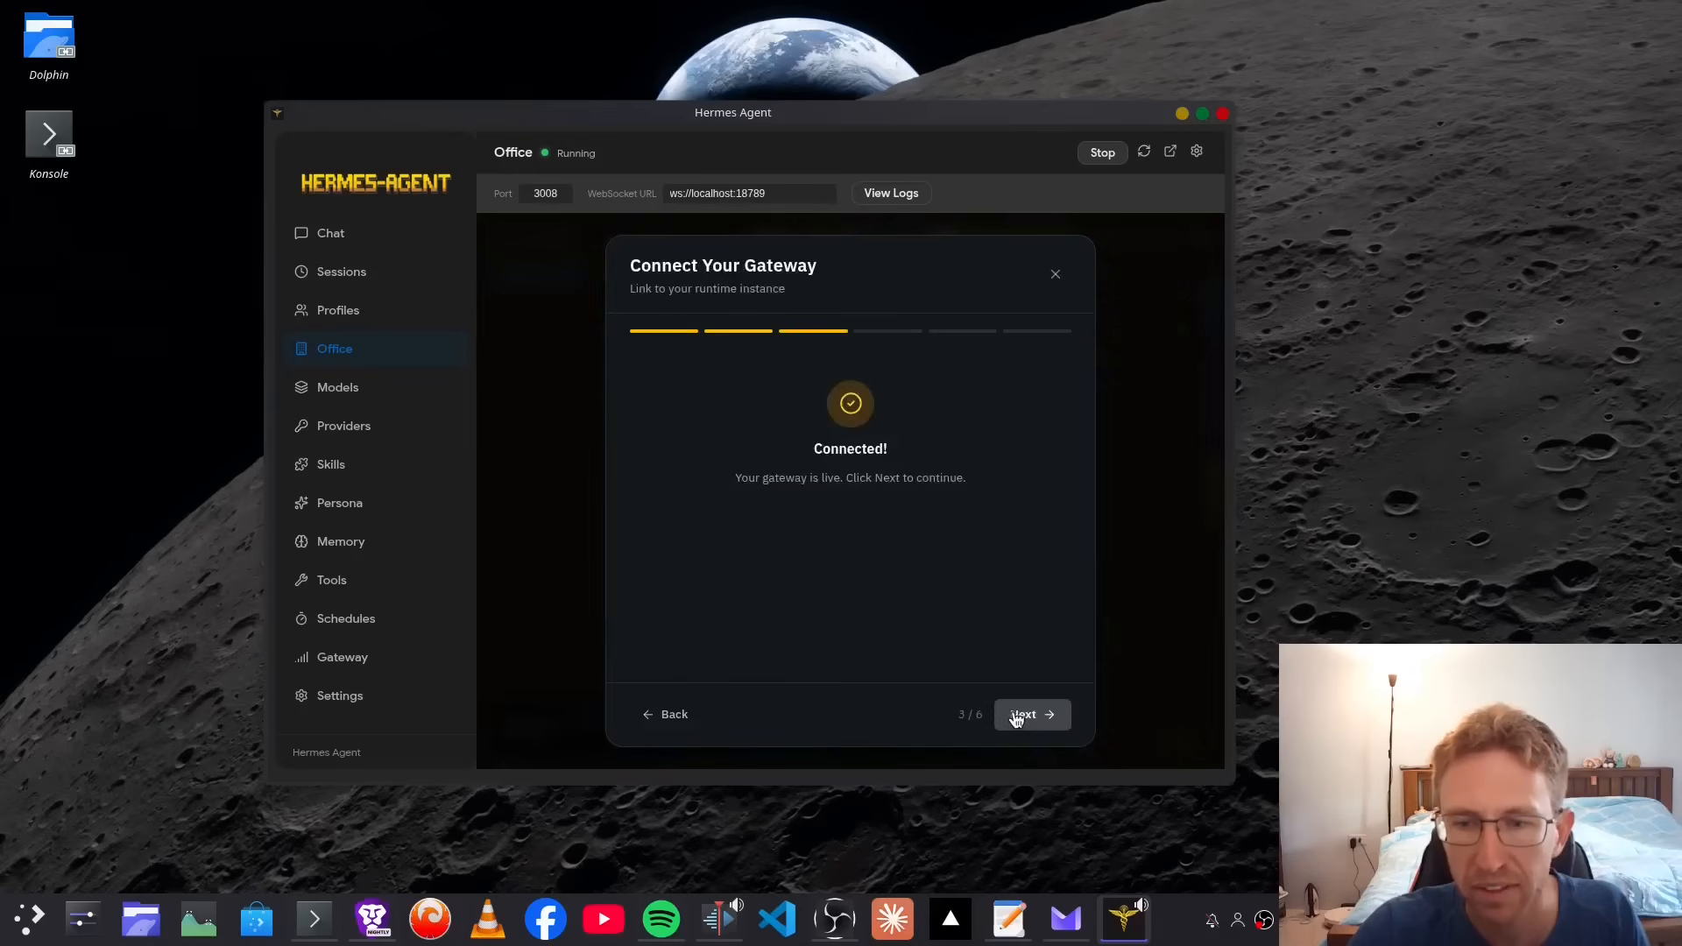
pyautogui.click(1016, 714)
pyautogui.moveTo(898, 123); pyautogui.dragTo(833, 66)
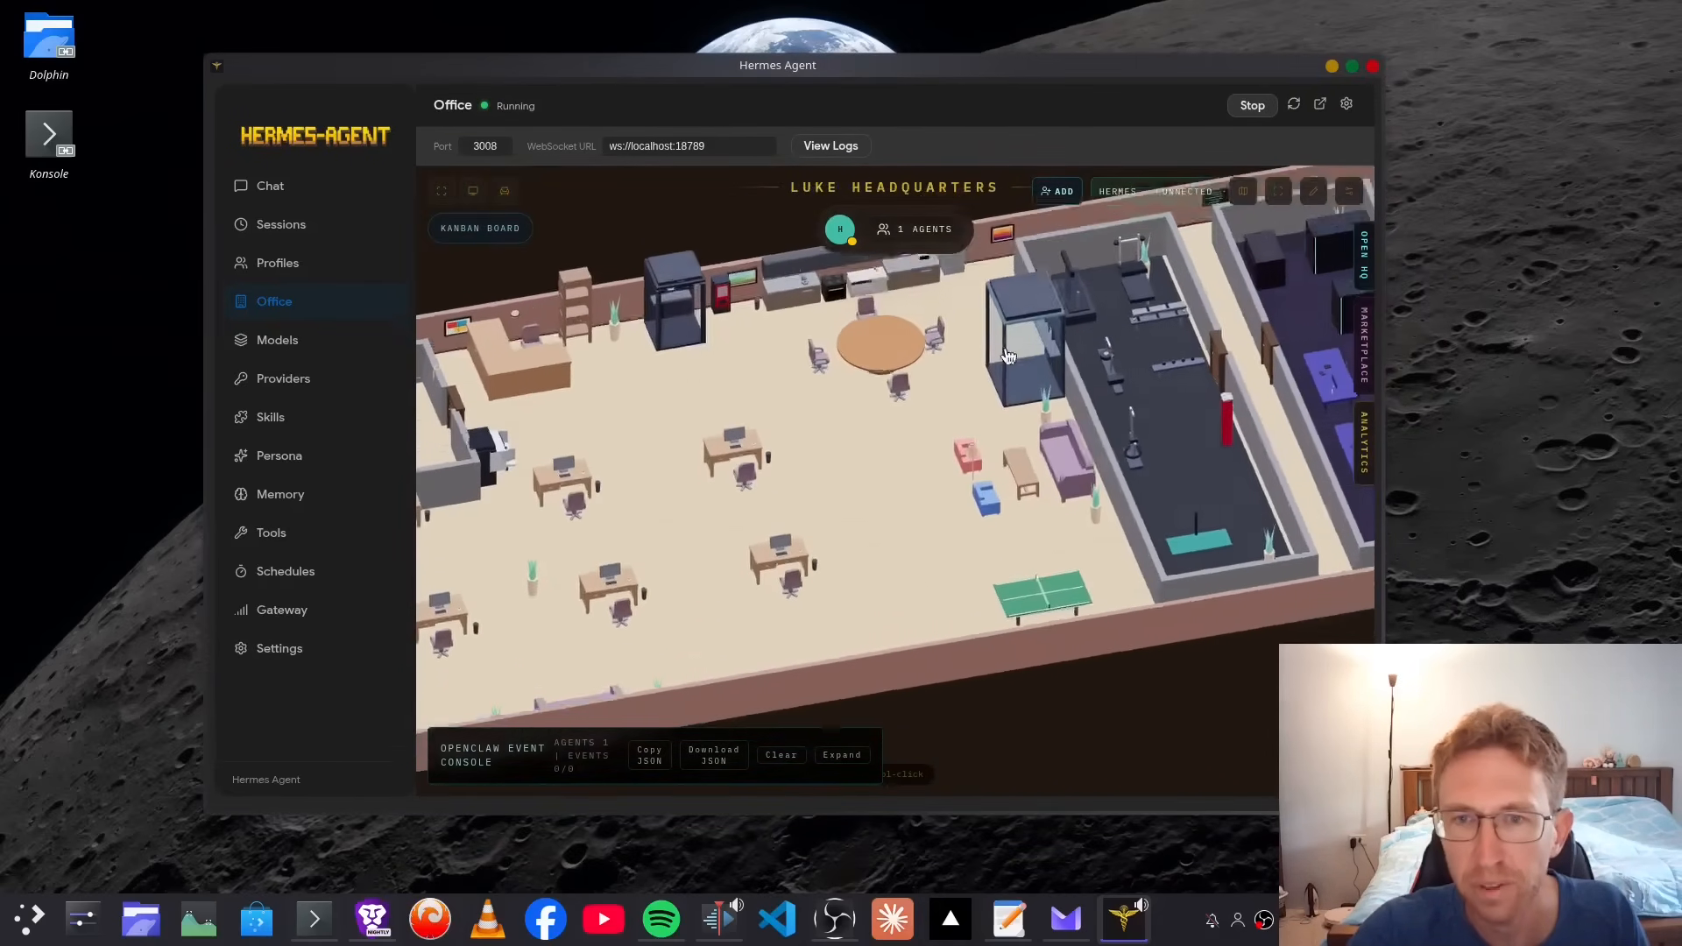
# Step: Add a new agent named Agent 2 to the office, leaving the remaining profile sections at their defaults, and save it
pyautogui.click(1061, 192)
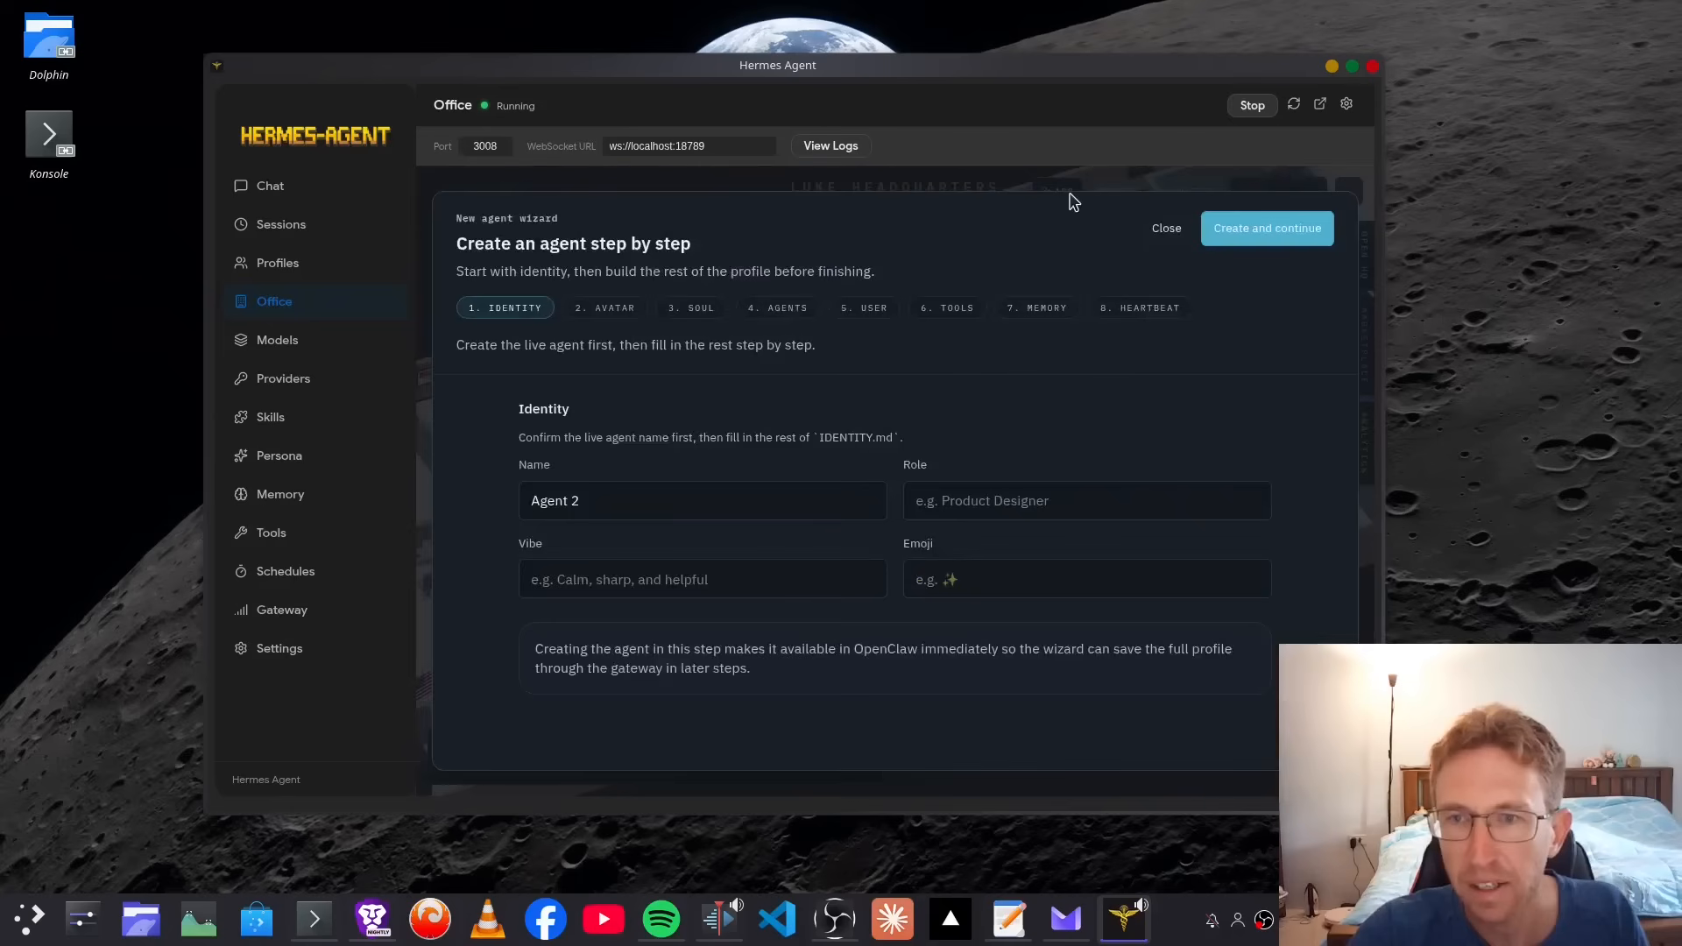
pyautogui.click(629, 501)
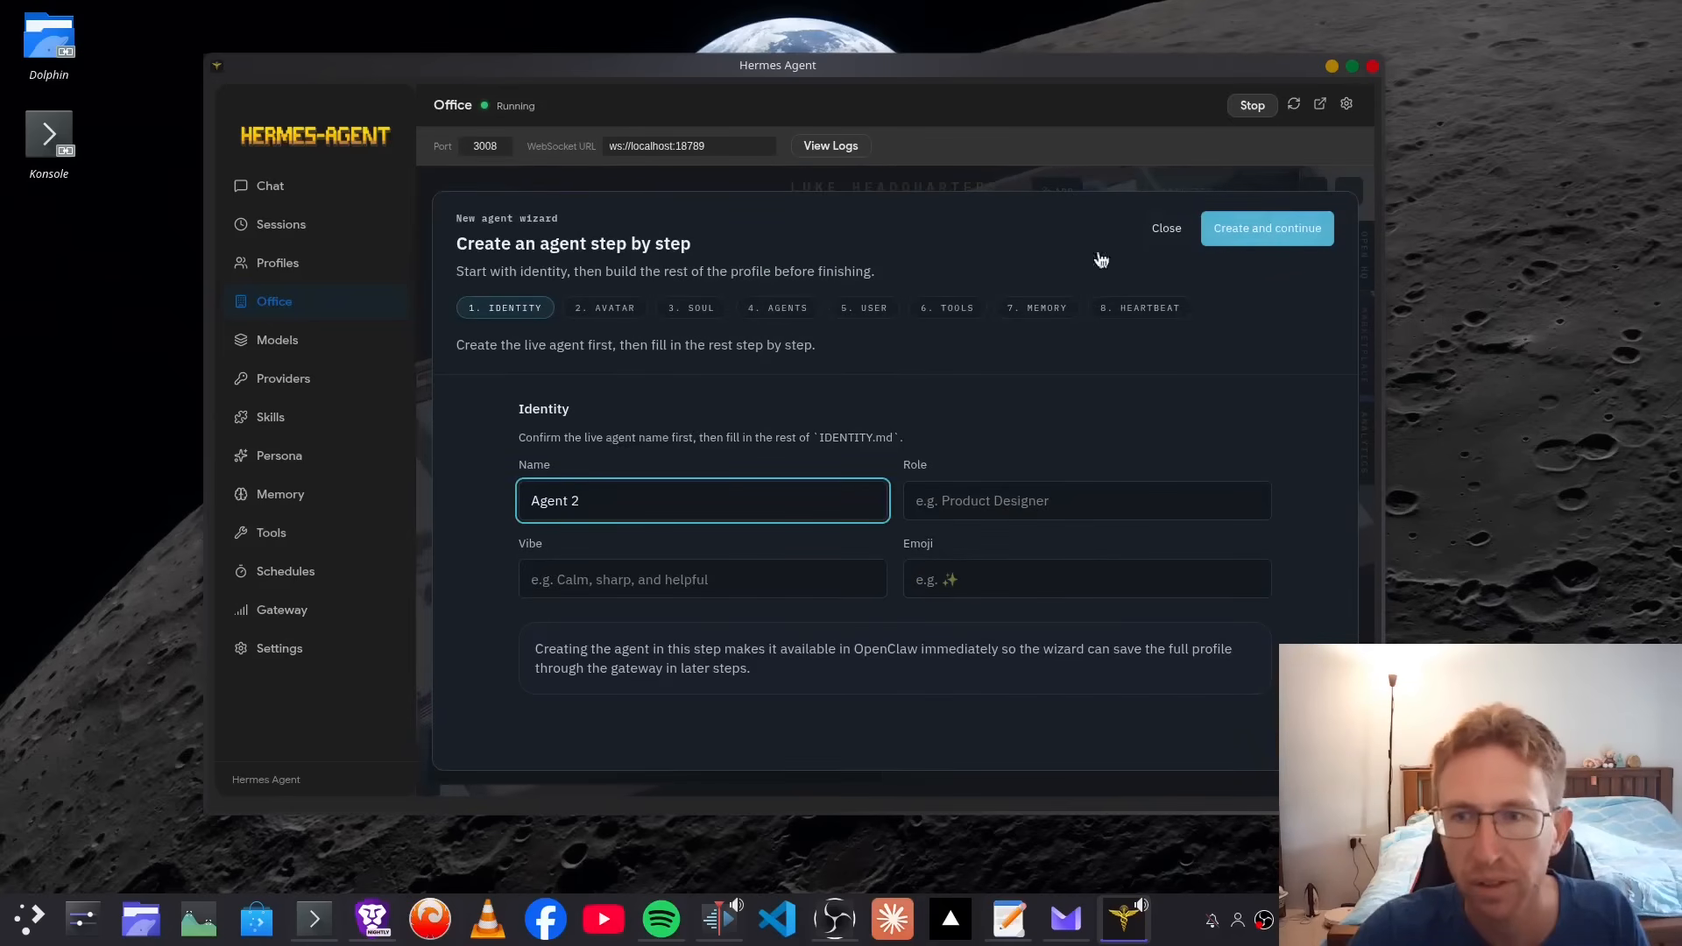
pyautogui.click(1246, 231)
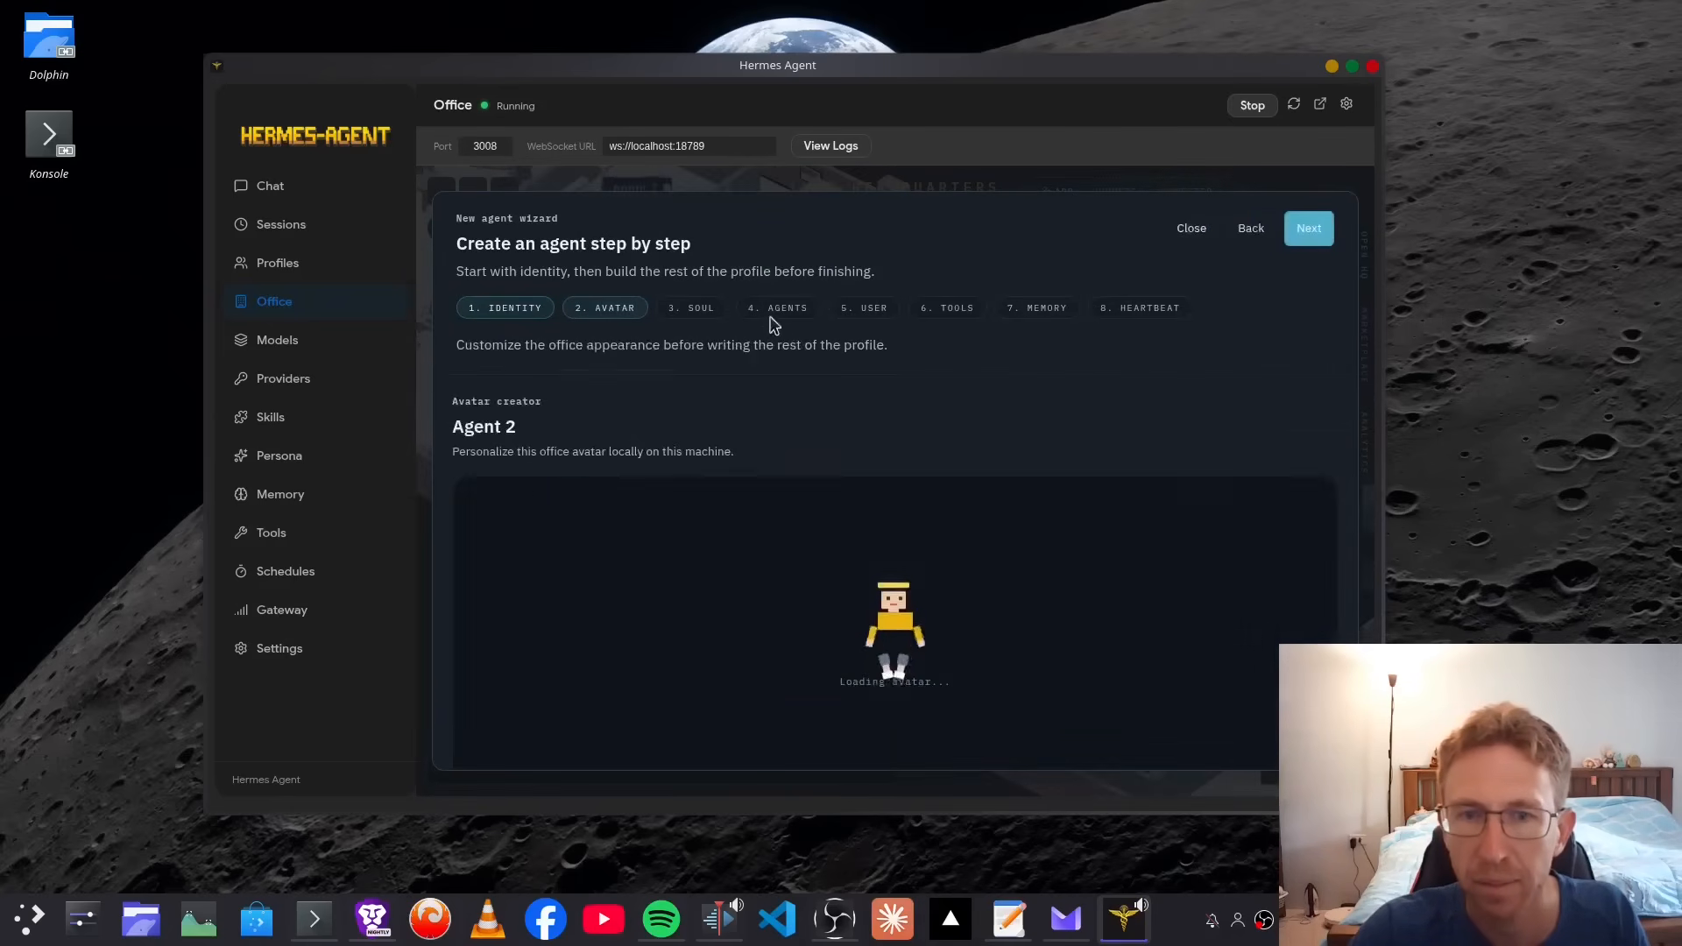
pyautogui.click(1309, 231)
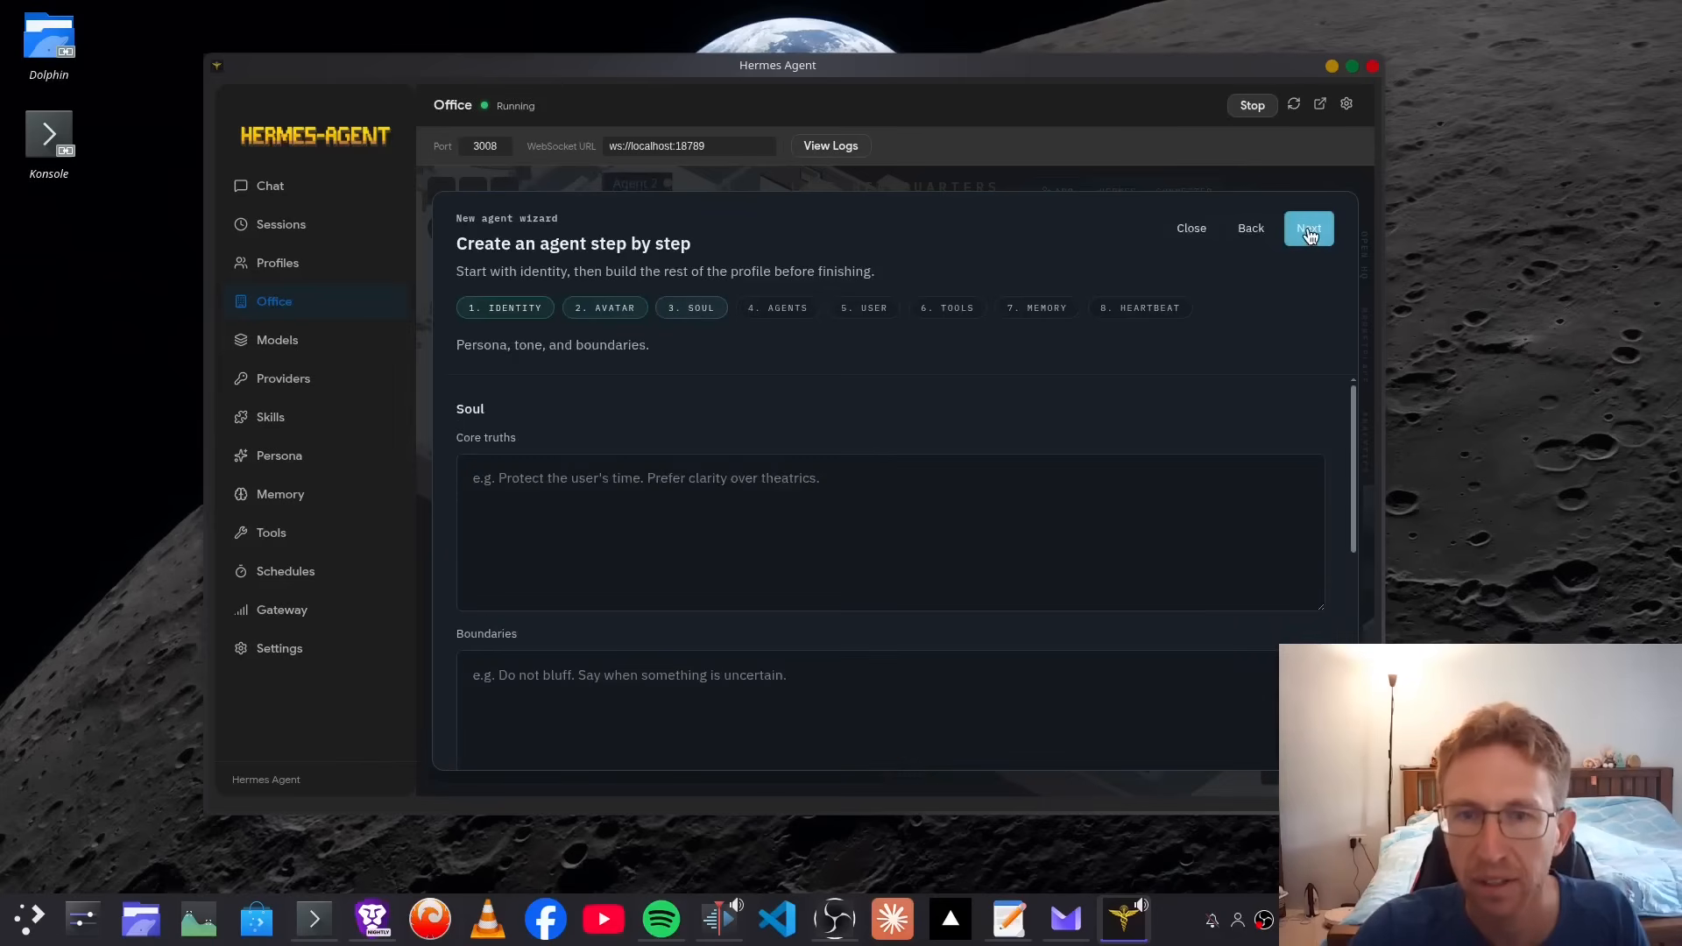
pyautogui.click(1309, 229)
pyautogui.click(1309, 229)
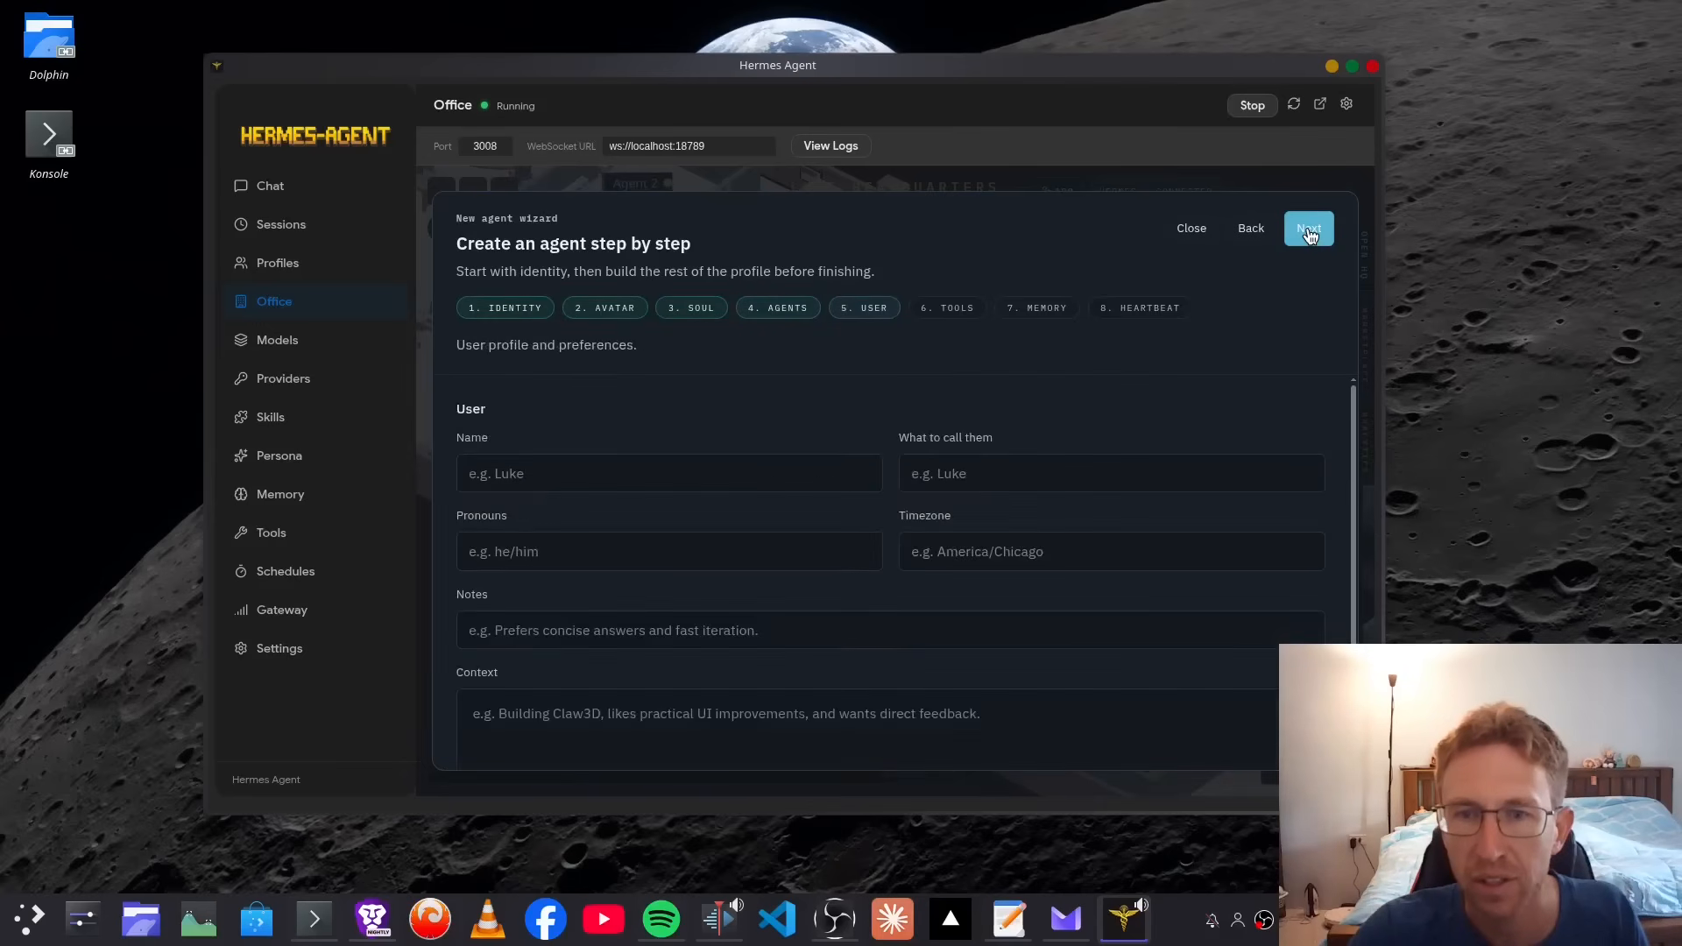
pyautogui.click(1309, 229)
pyautogui.click(1309, 230)
pyautogui.click(1309, 231)
pyautogui.click(1311, 228)
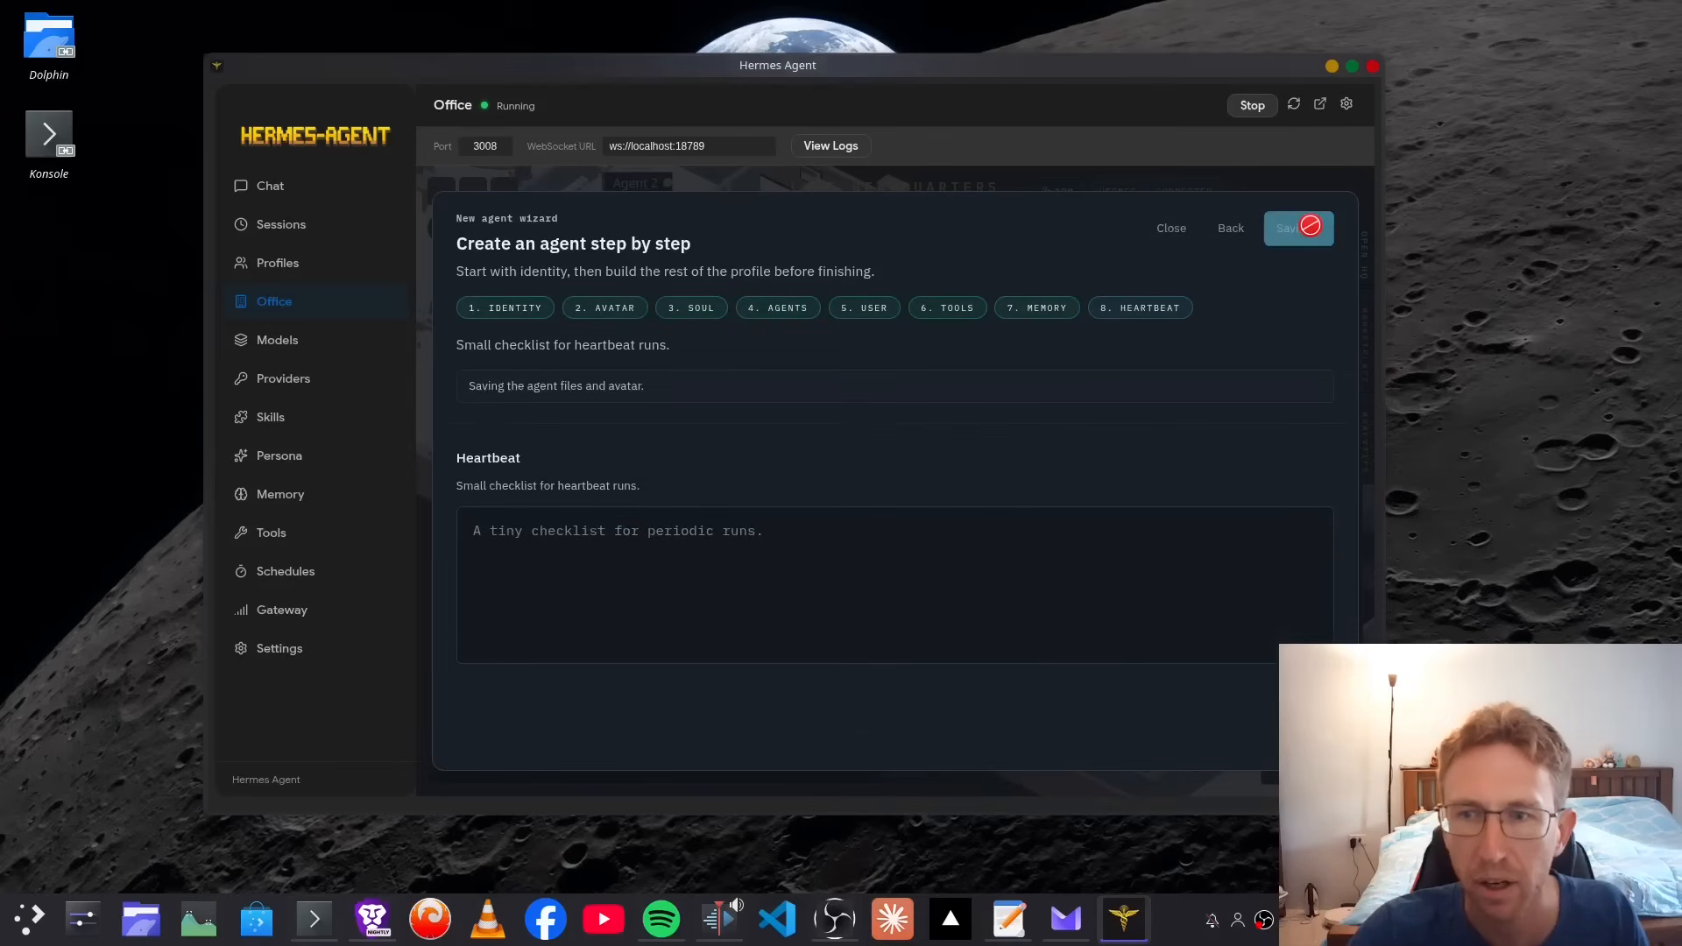
# Step: Step back and forth between agents in the agent editor and close it without edits
pyautogui.click(500, 324)
pyautogui.click(565, 324)
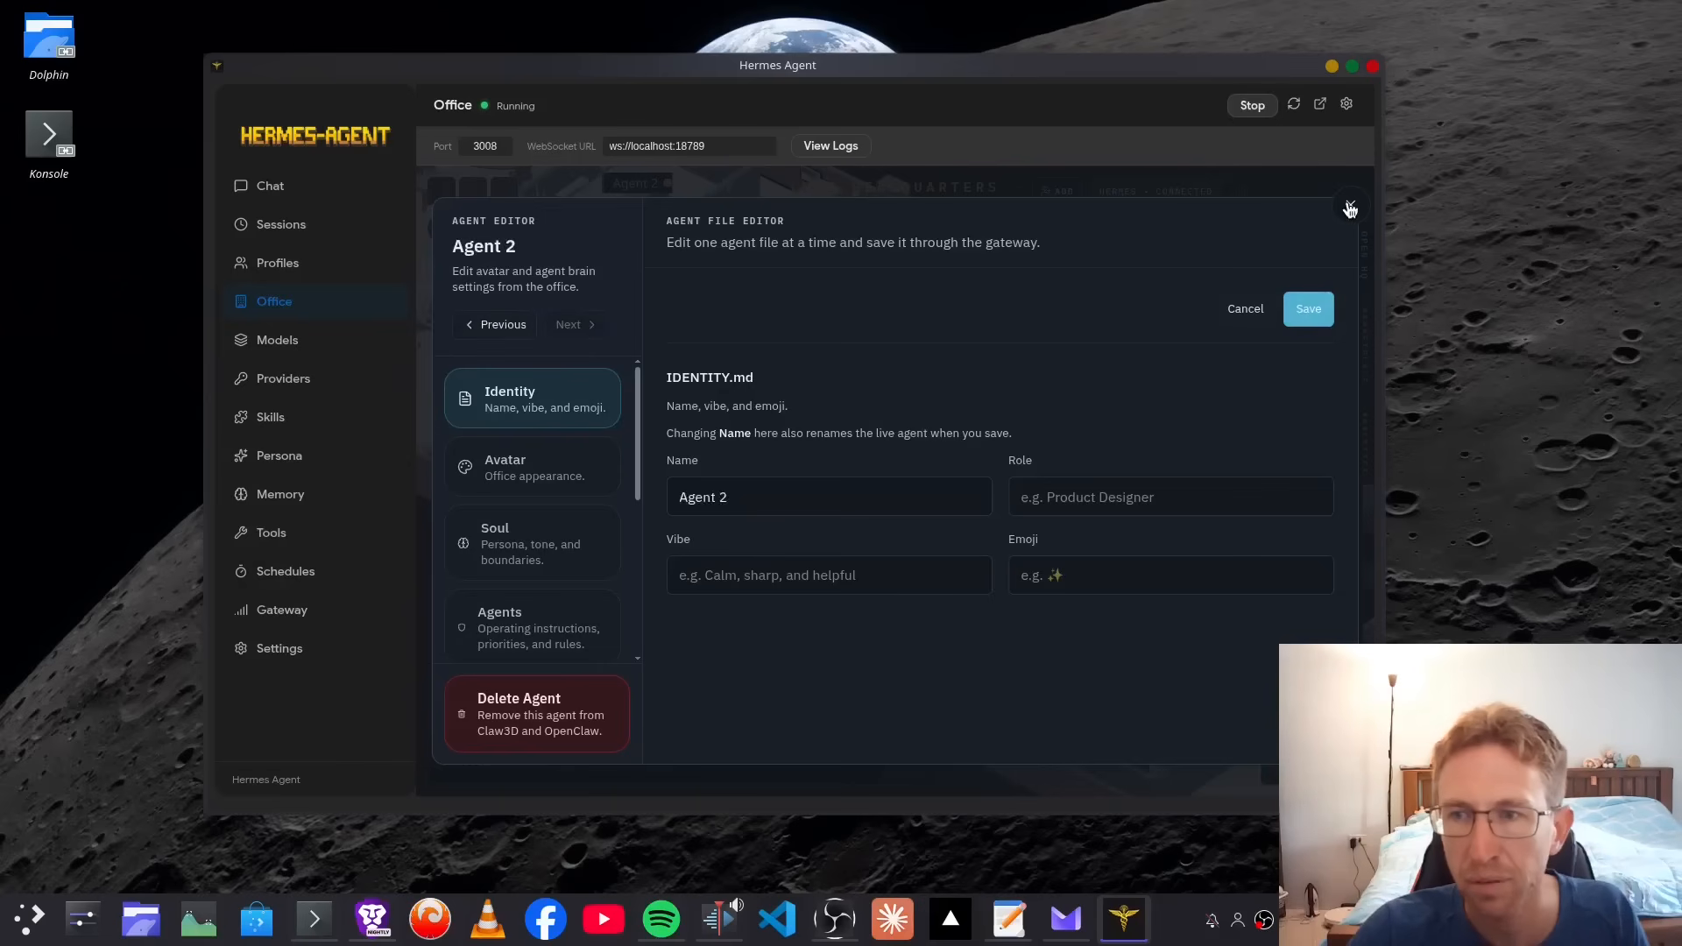
pyautogui.click(1350, 205)
# Step: Send the chat message "hello" to Agent 2 in the office
pyautogui.click(1122, 676)
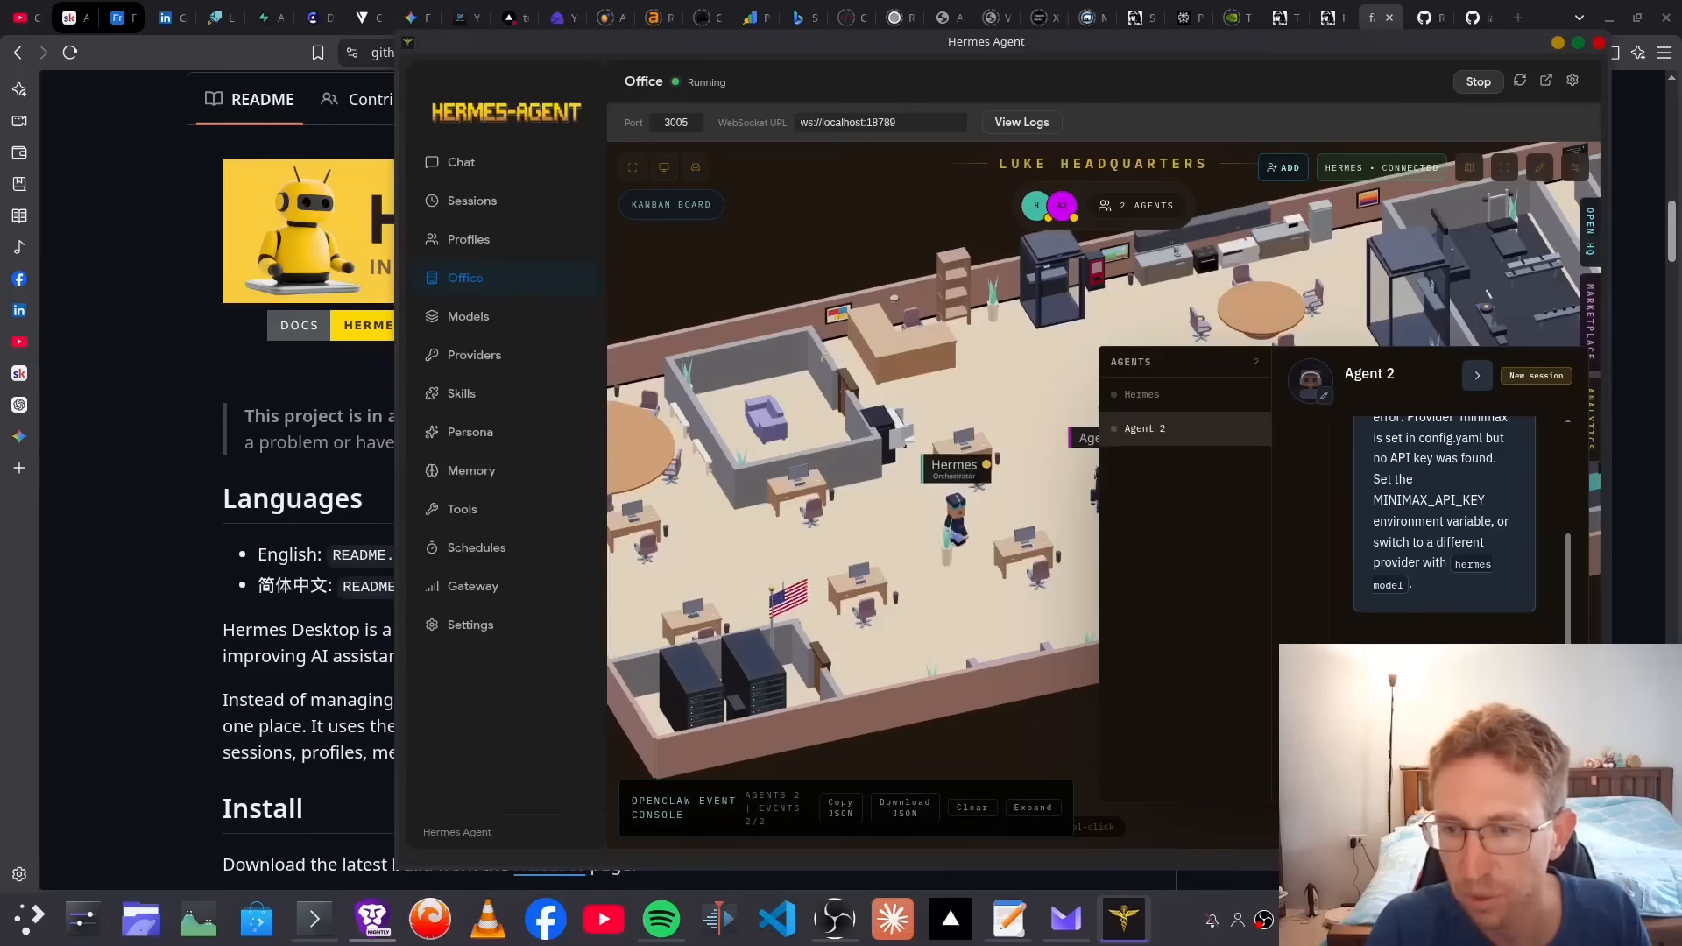
pyautogui.press('Return')
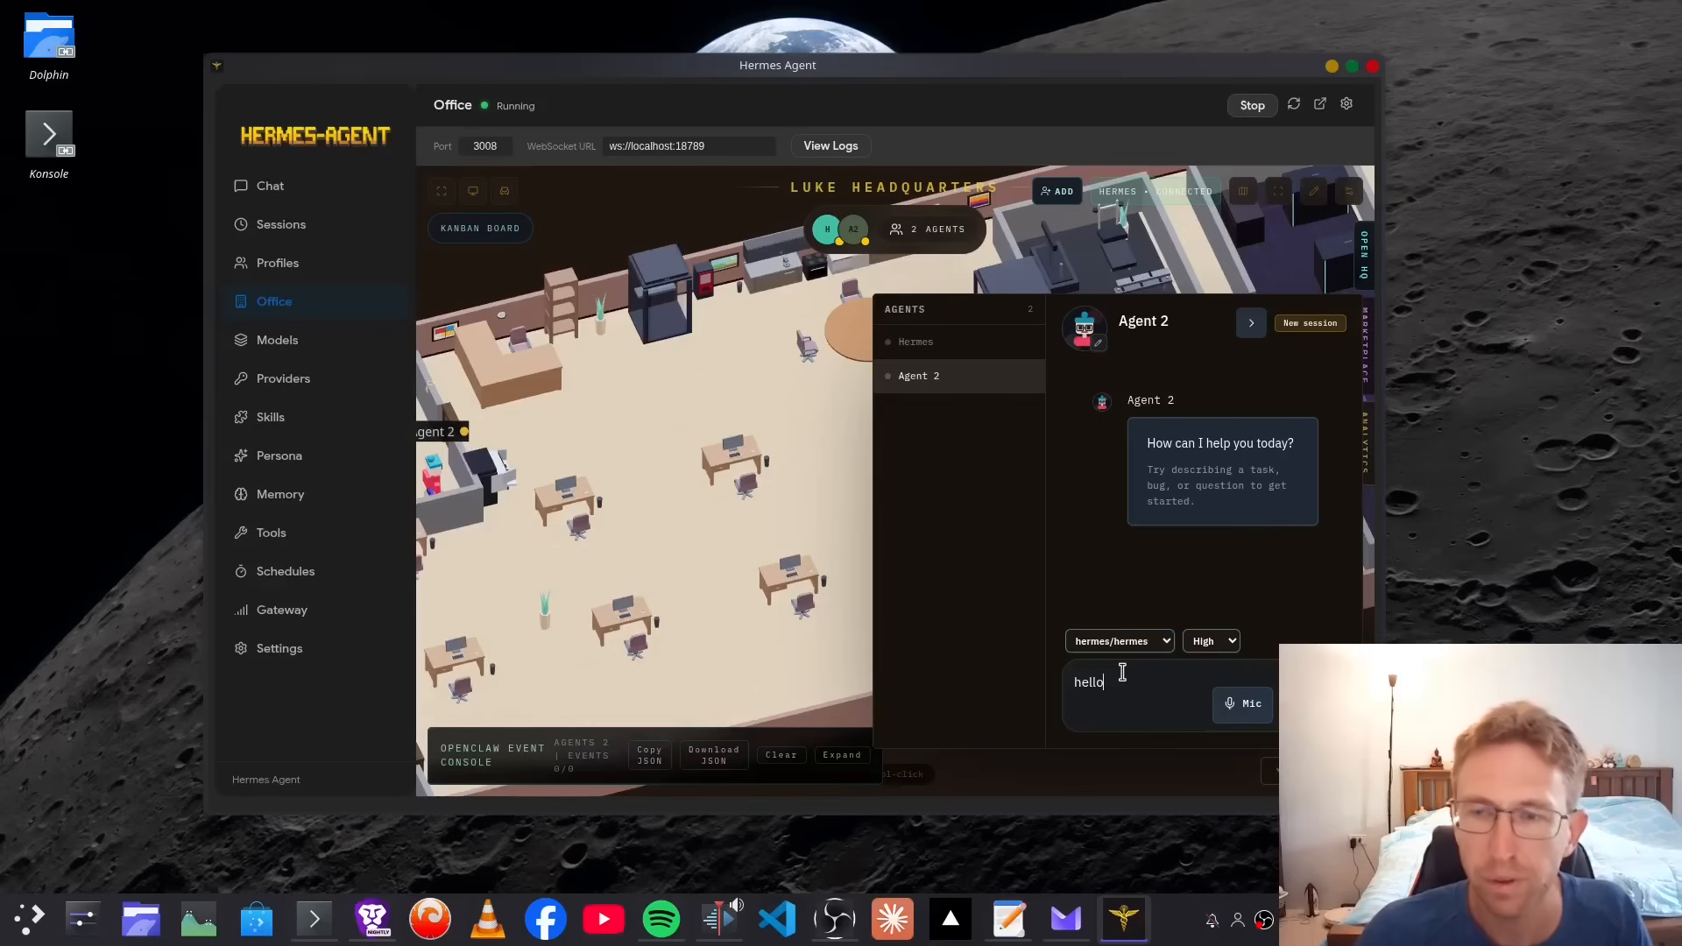
pyautogui.press('Return')
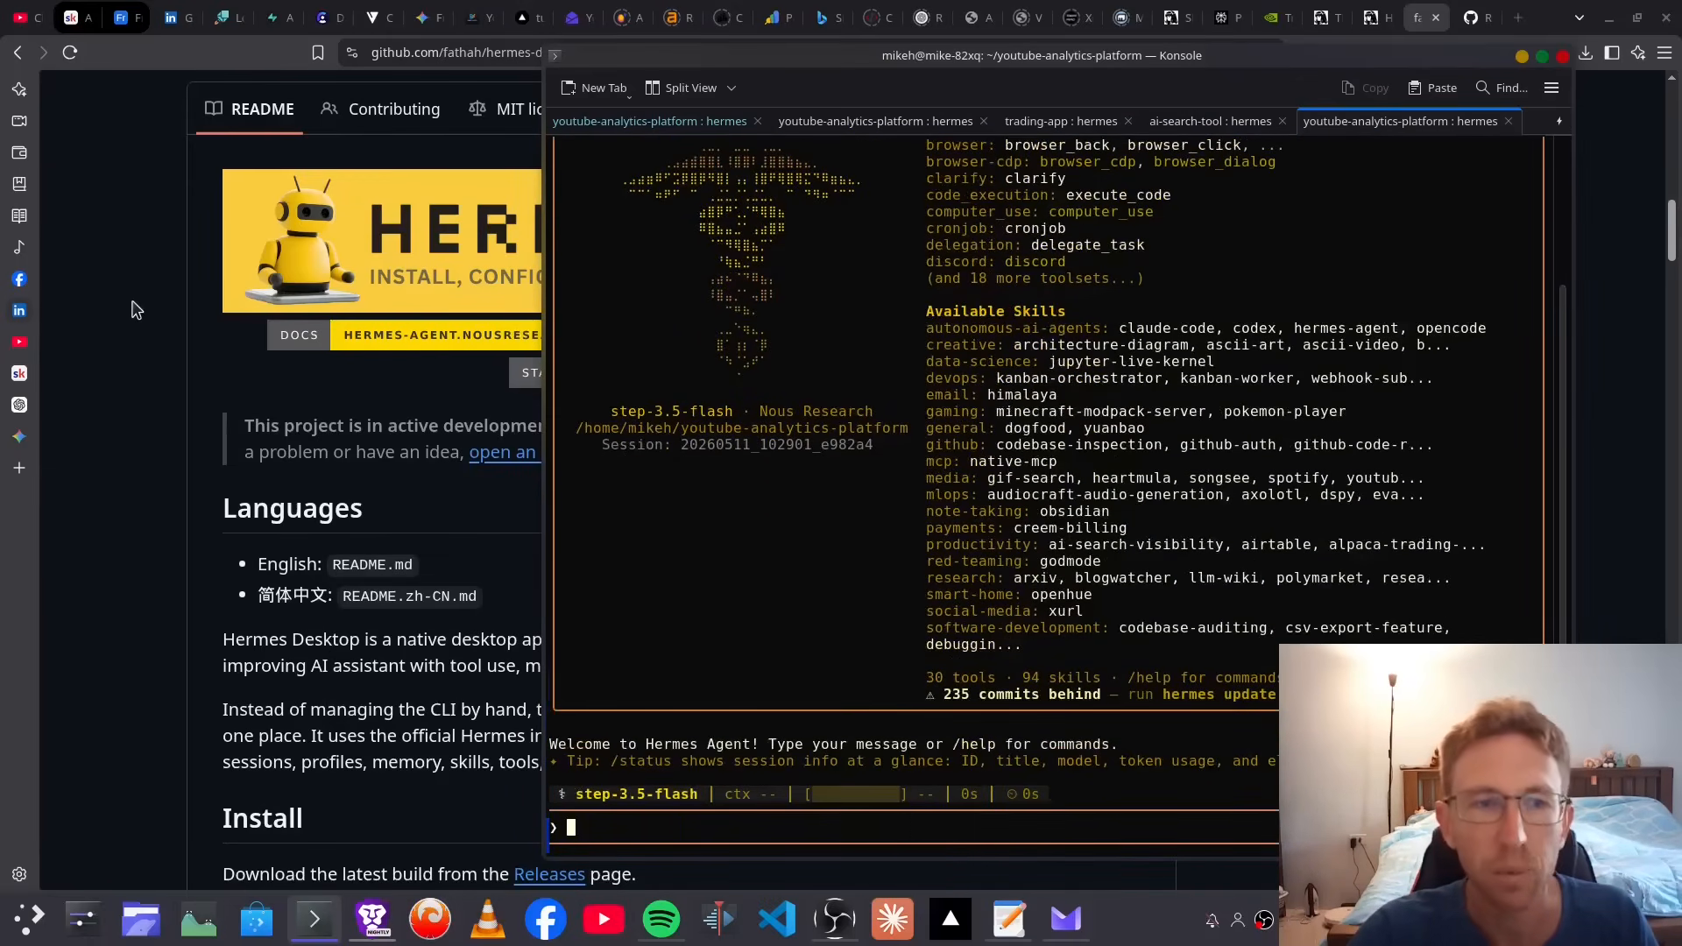
# Step: Look over the Hermes Agent start-up banner in the terminal, and switch to the browser to read the Hermes Desktop README down to Install
pyautogui.scroll(4, 925, 304)
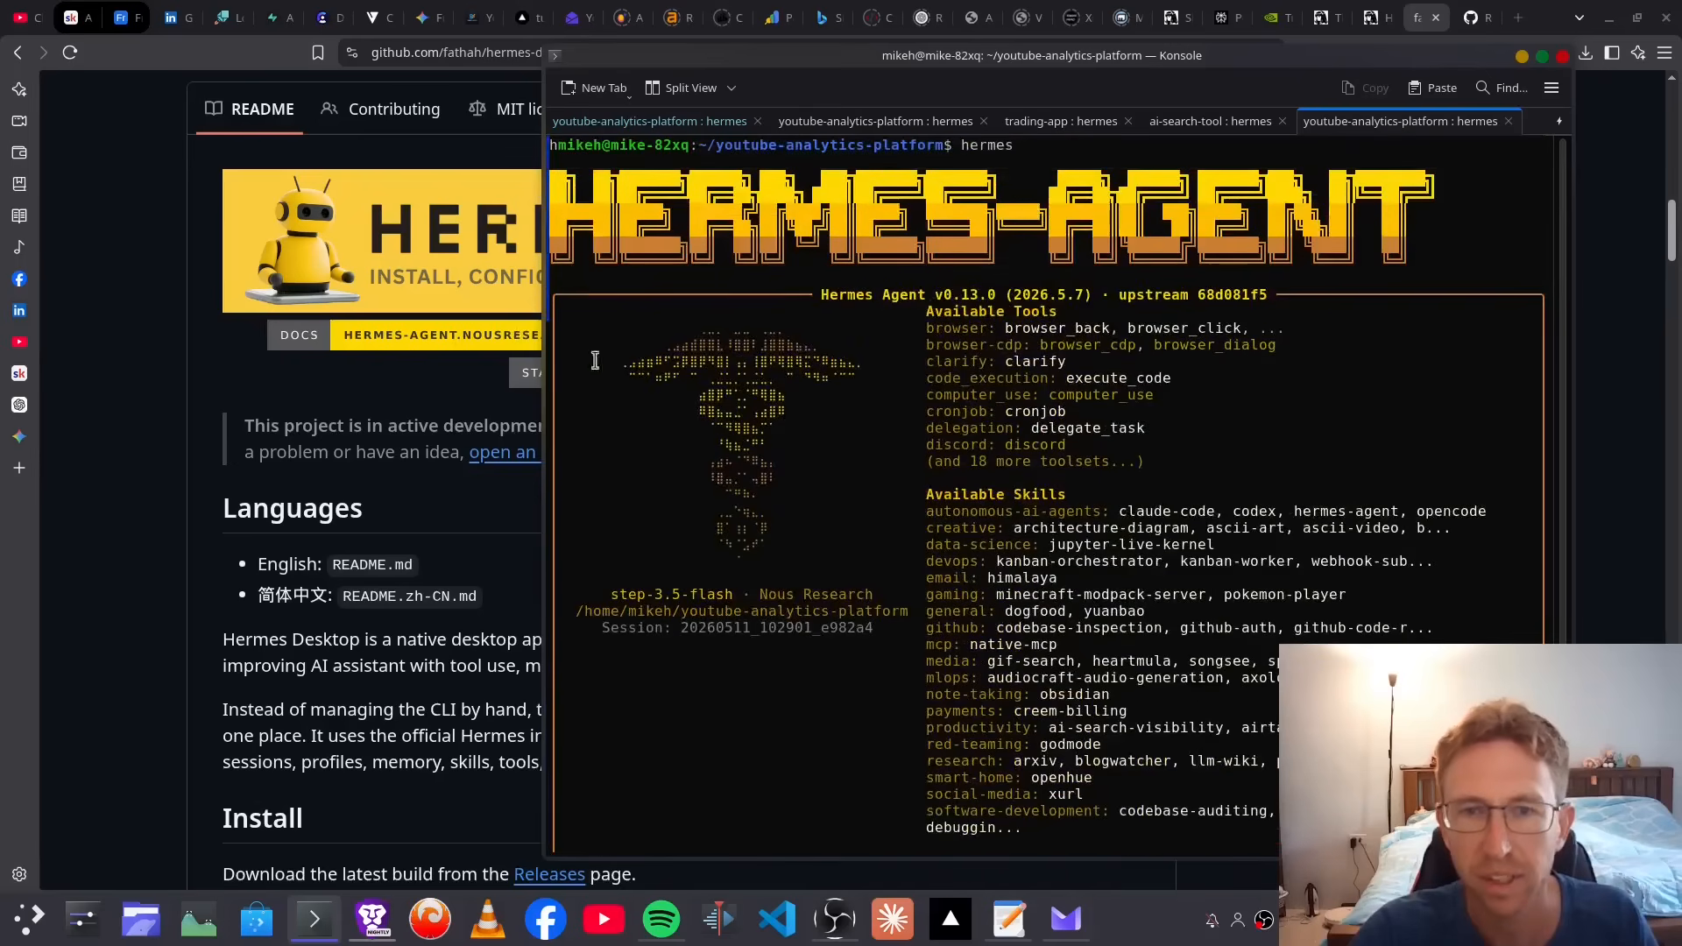
pyautogui.click(144, 296)
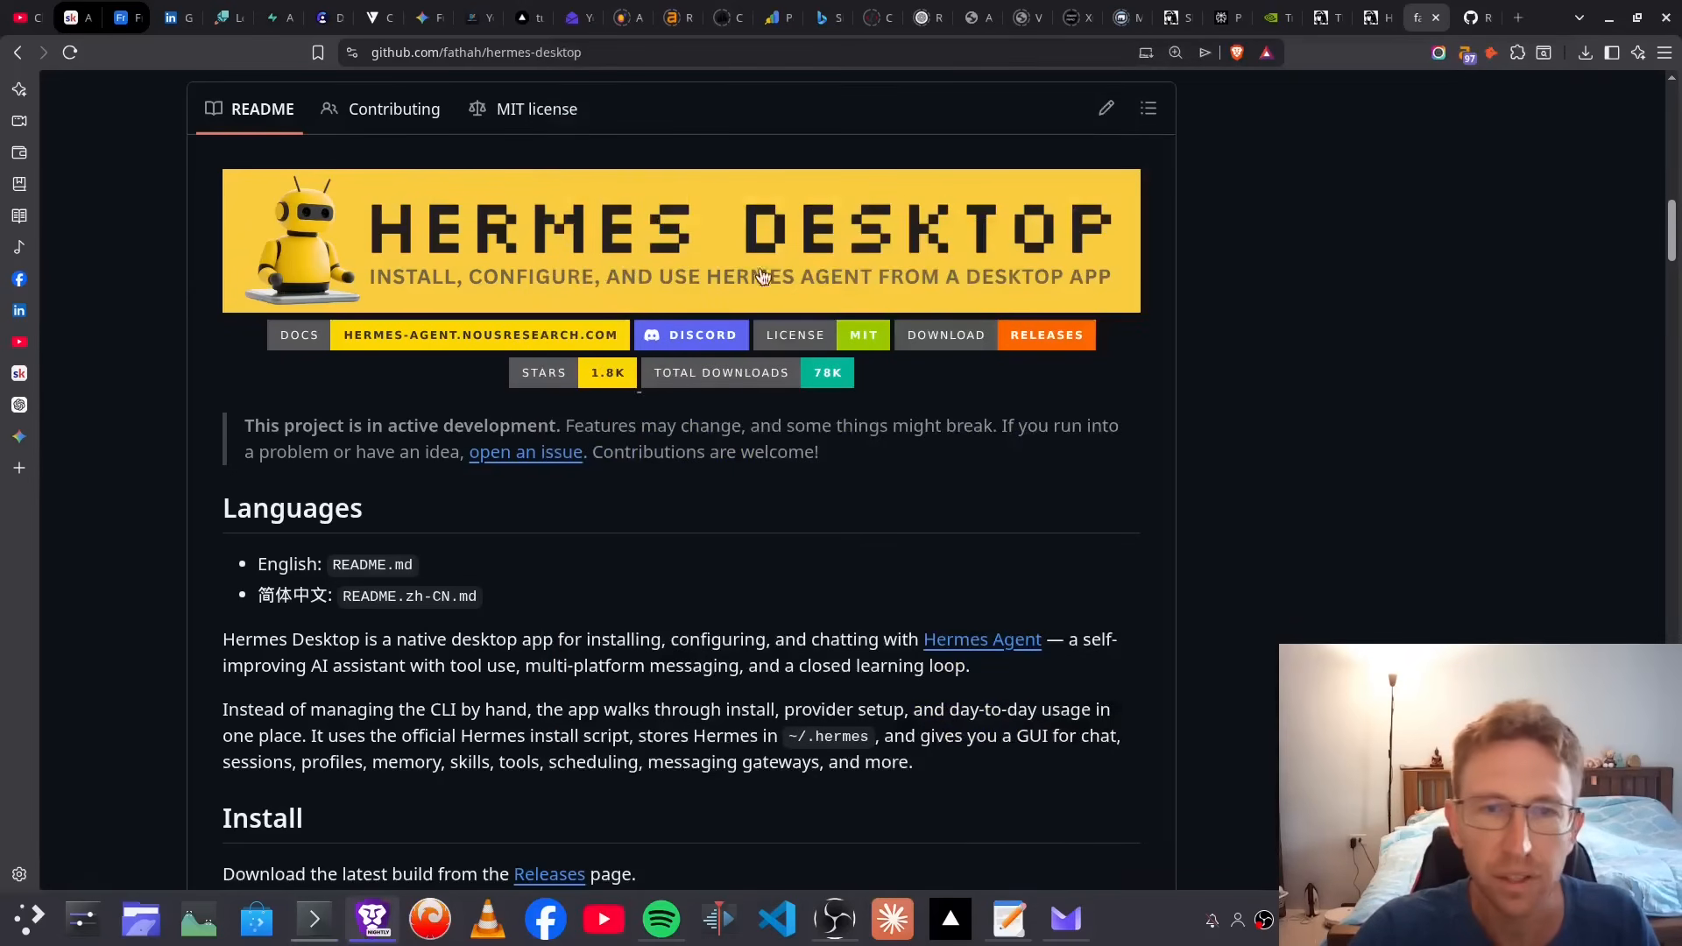
pyautogui.moveTo(1672, 230); pyautogui.dragTo(1641, 248)
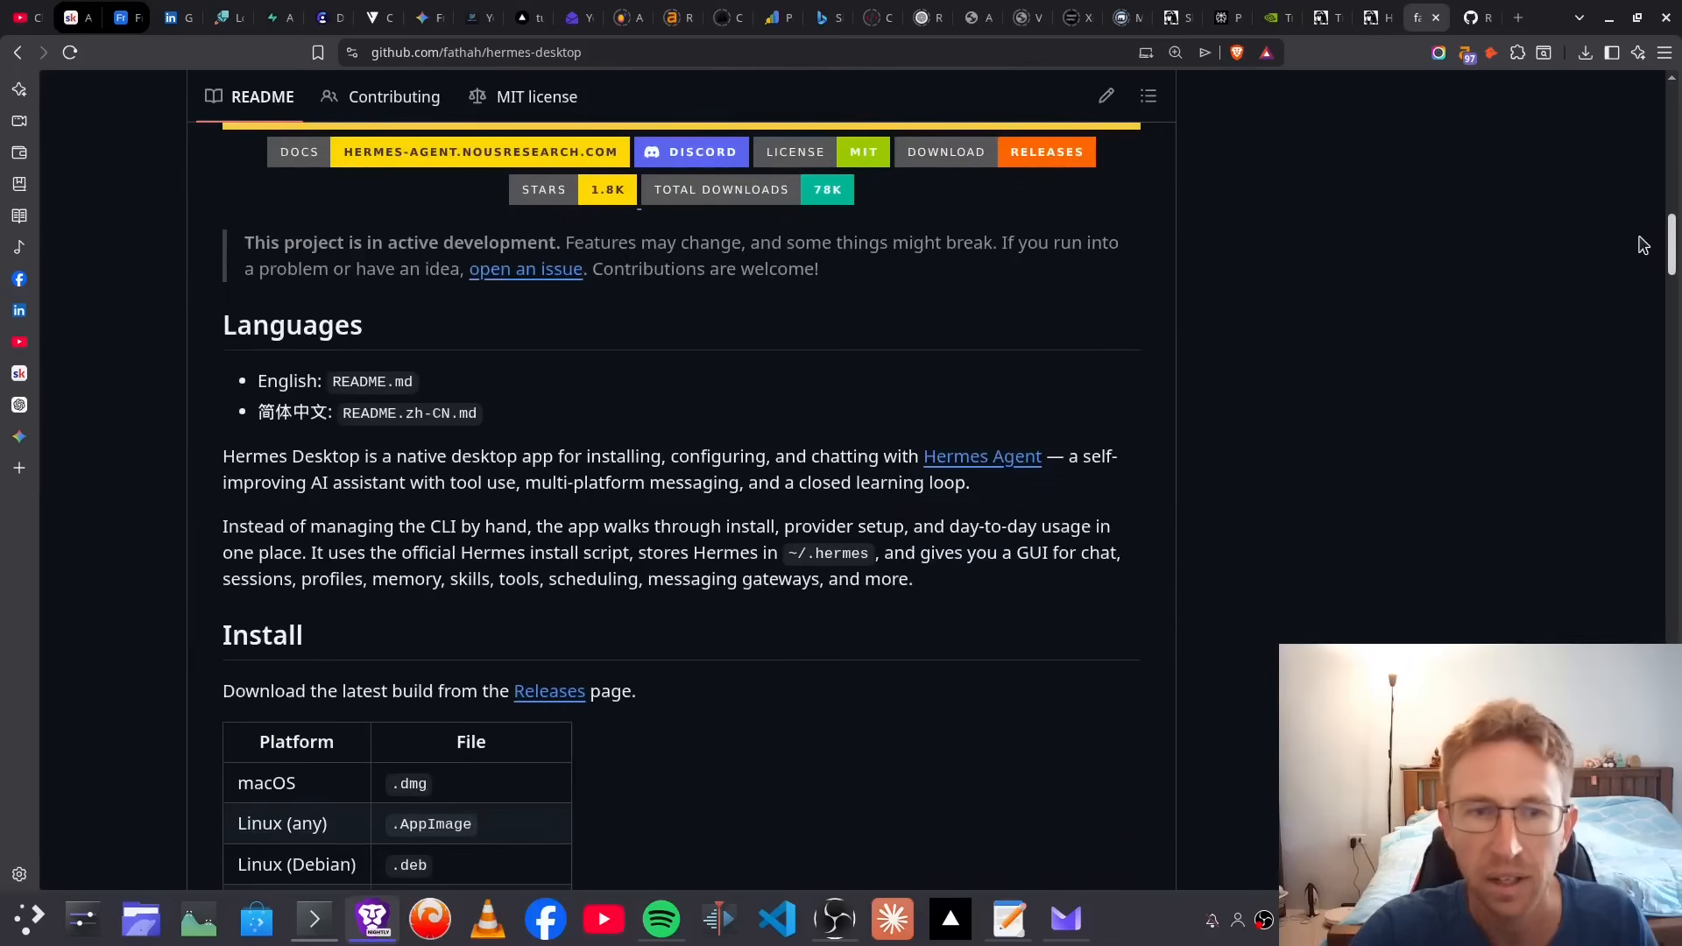
pyautogui.scroll(3, 1638, 229)
pyautogui.scroll(-8, 1637, 248)
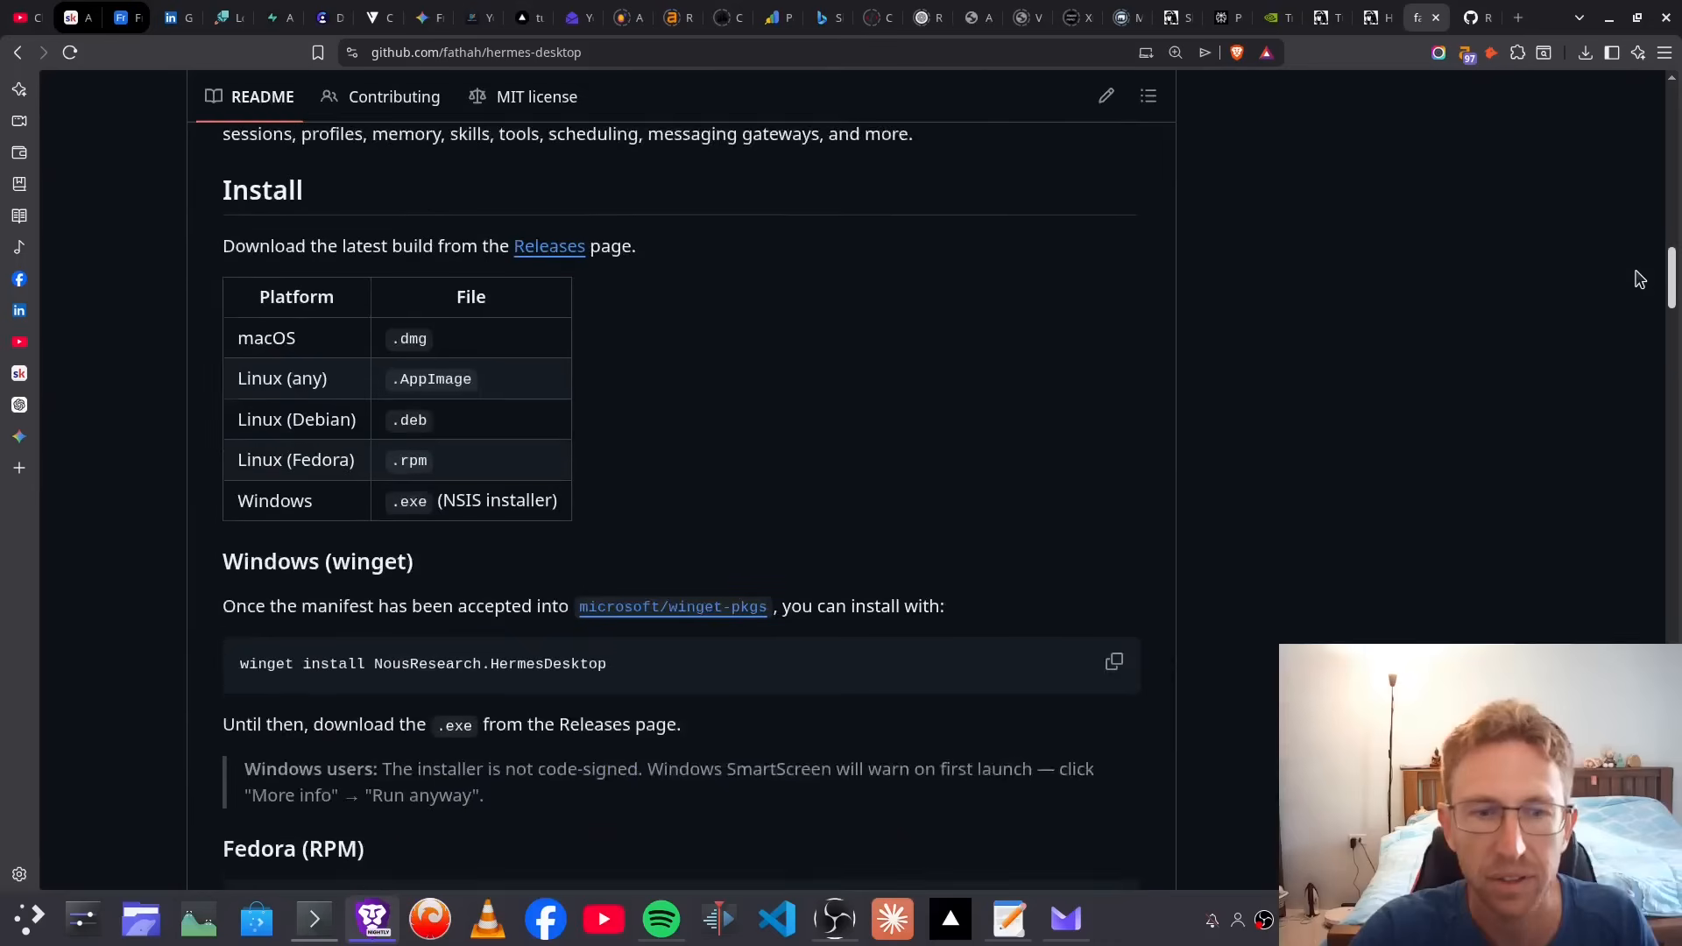
# Step: Examine the installer file types for macOS, Linux and Windows in the README's Install table
pyautogui.moveTo(239, 322); pyautogui.dragTo(445, 328)
pyautogui.click(445, 329)
pyautogui.moveTo(247, 355); pyautogui.dragTo(530, 371)
pyautogui.moveTo(266, 409); pyautogui.dragTo(359, 459)
pyautogui.moveTo(239, 494); pyautogui.dragTo(571, 496)
pyautogui.click(751, 417)
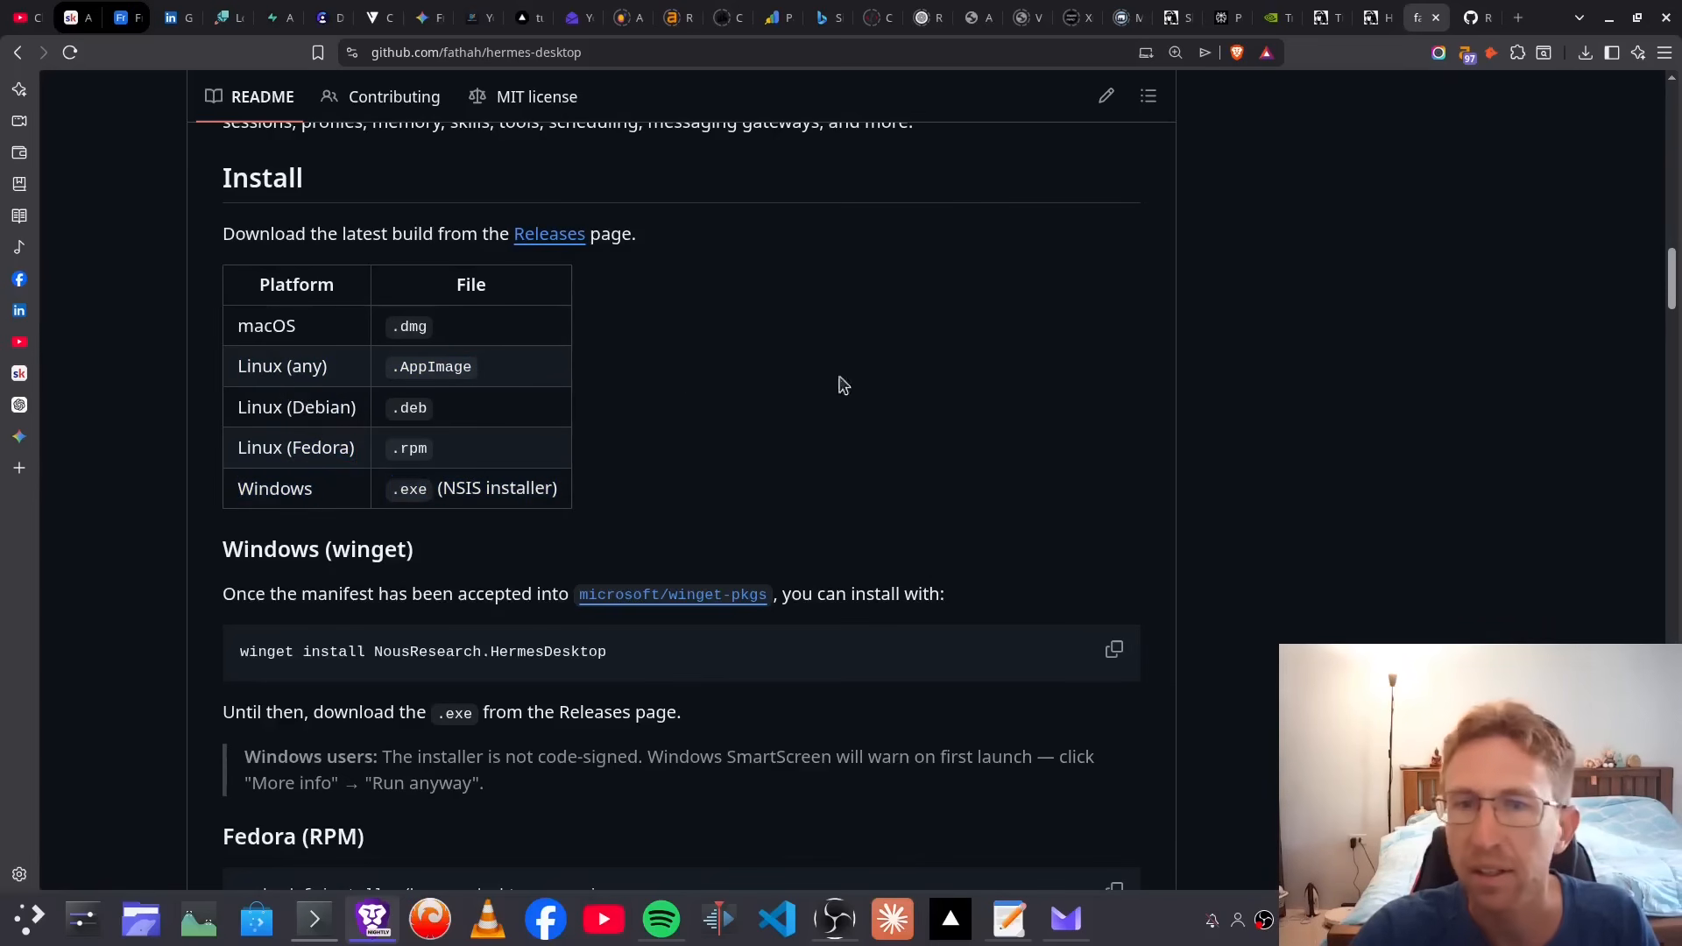
# Step: Download hermes-desktop_0.3.5_amd64.deb from the project's releases page and save it in the Downloads folder
pyautogui.click(1475, 12)
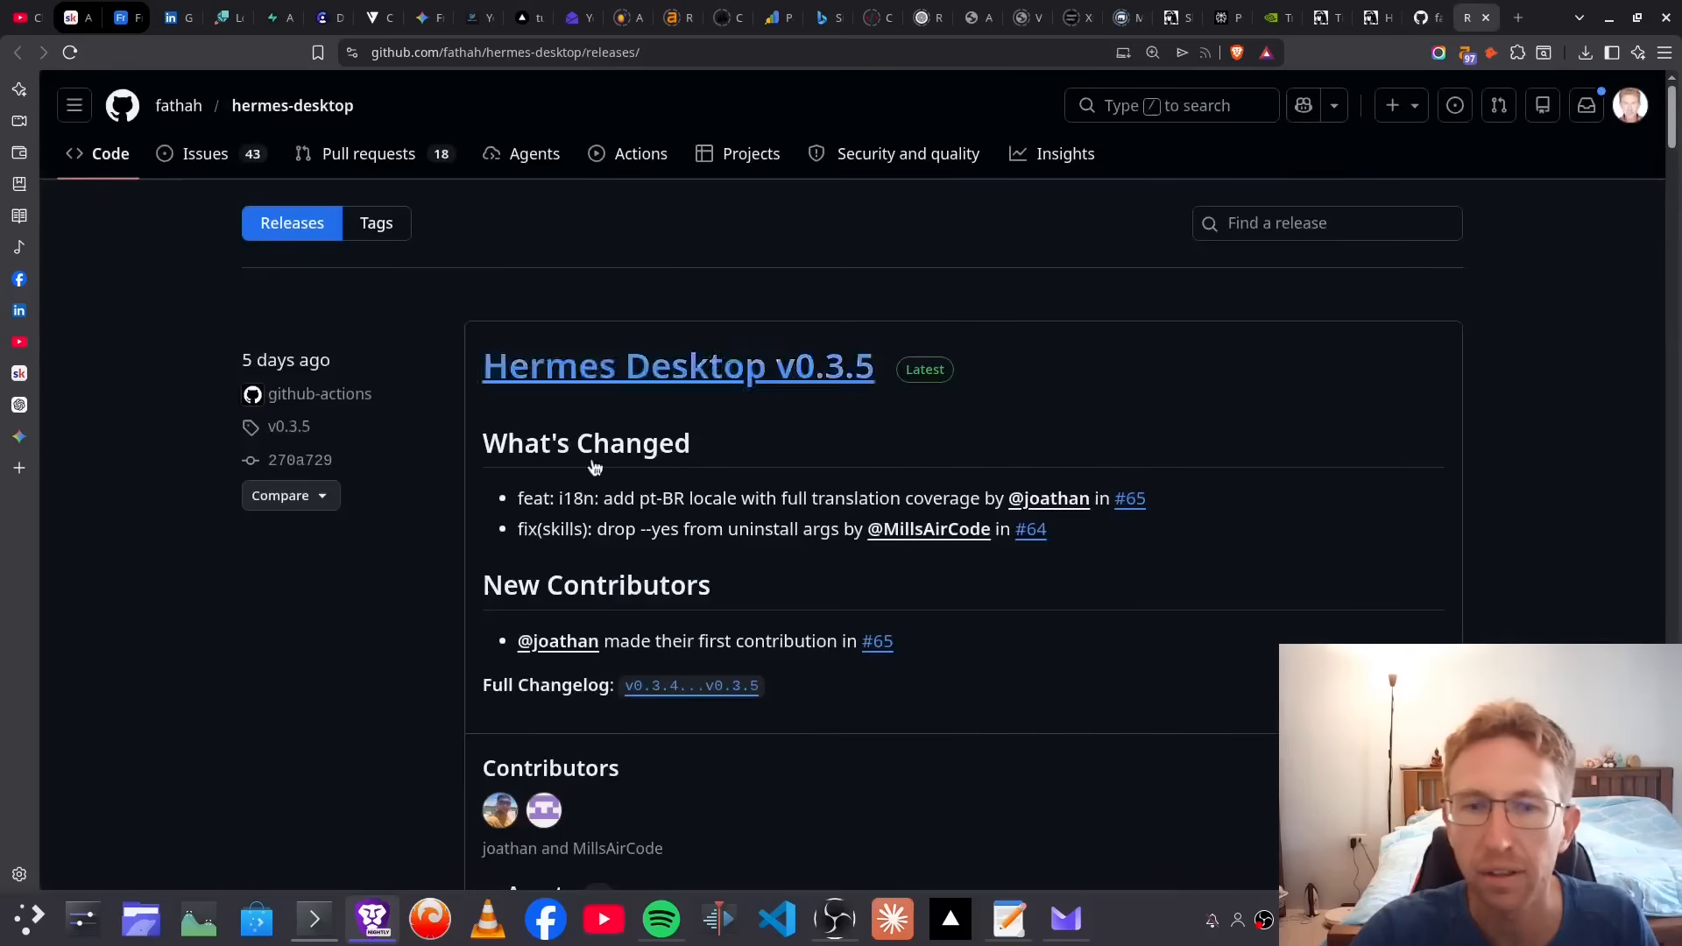
pyautogui.scroll(-7, 803, 543)
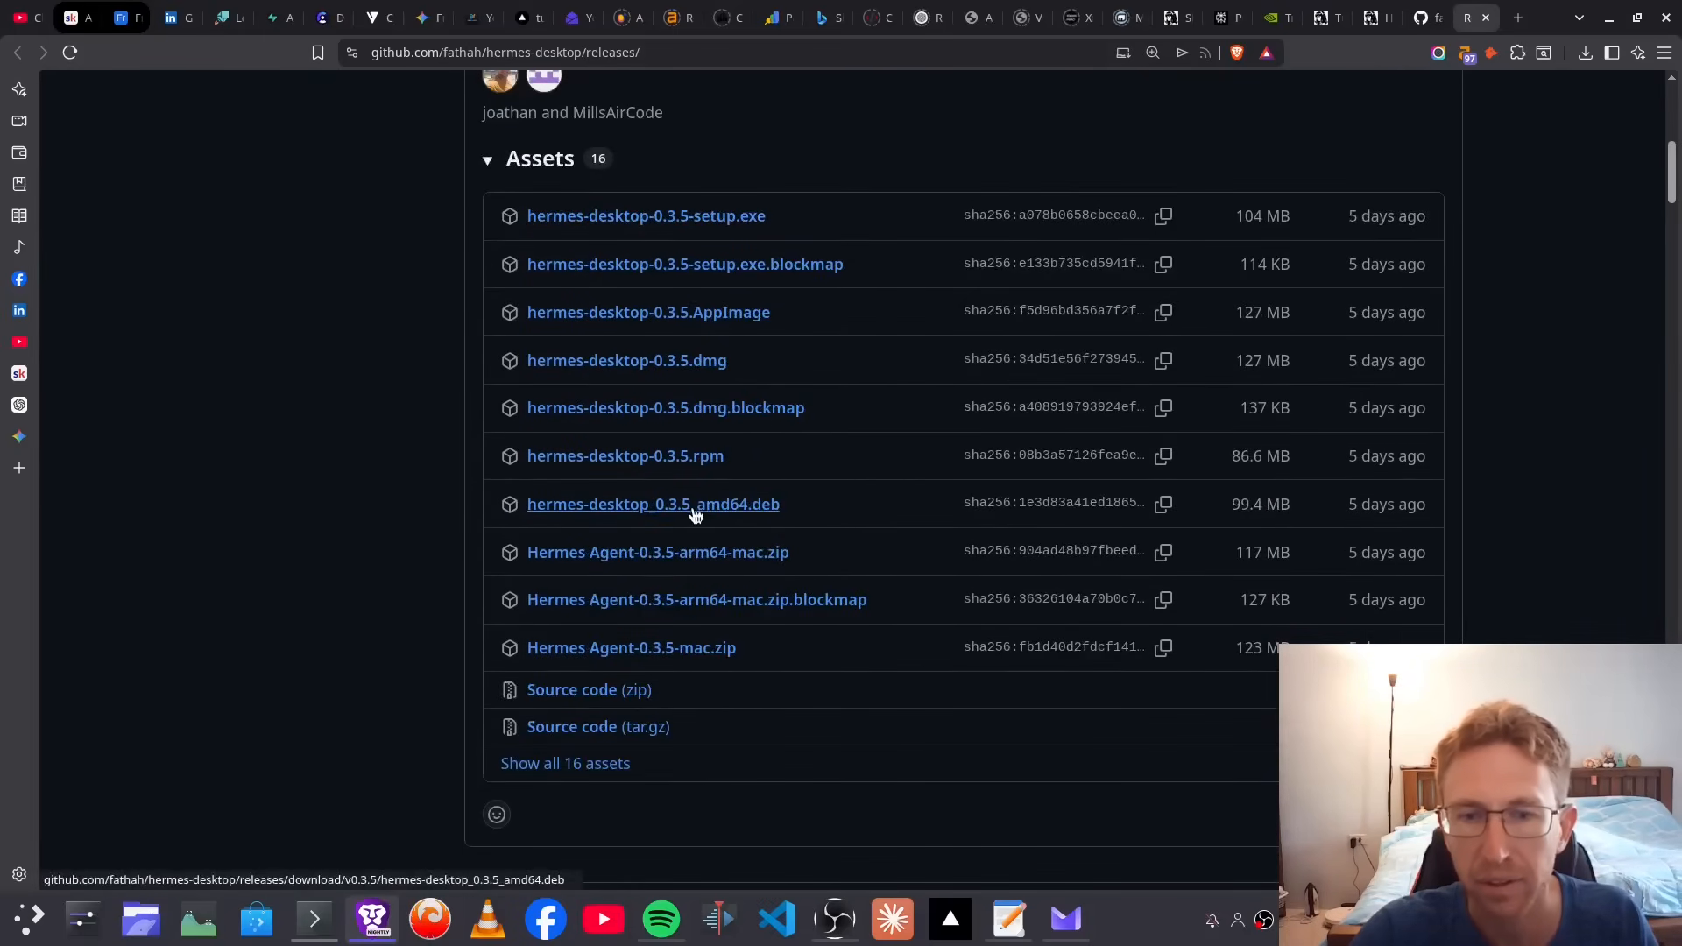
pyautogui.click(694, 510)
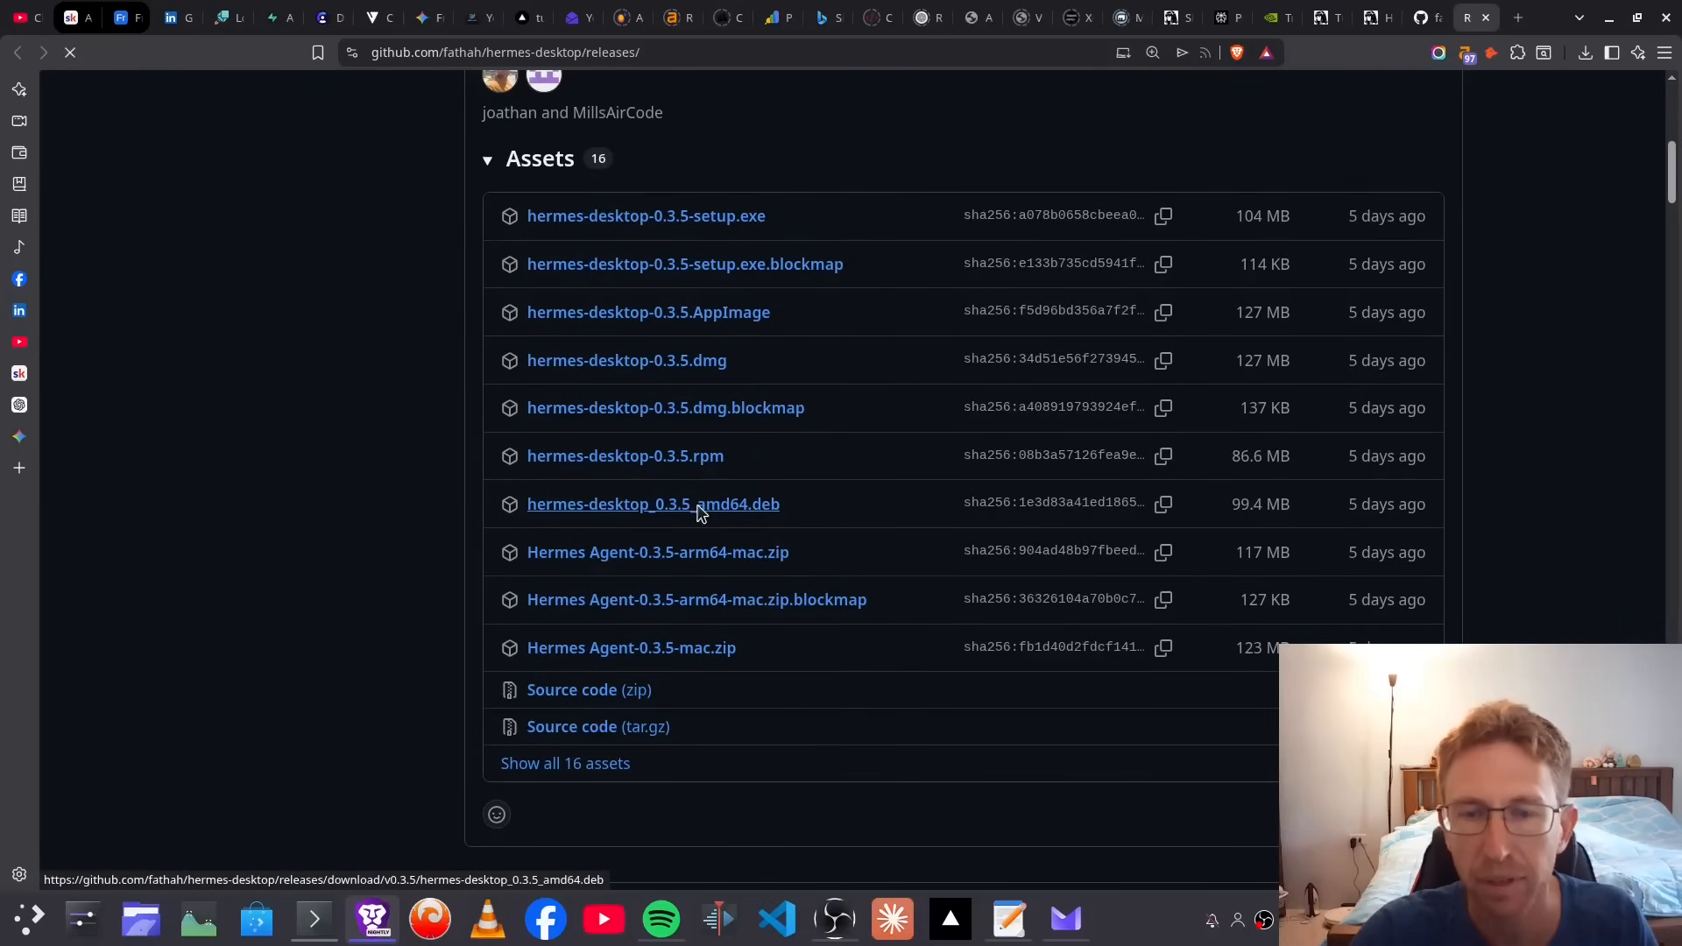
pyautogui.click(510, 234)
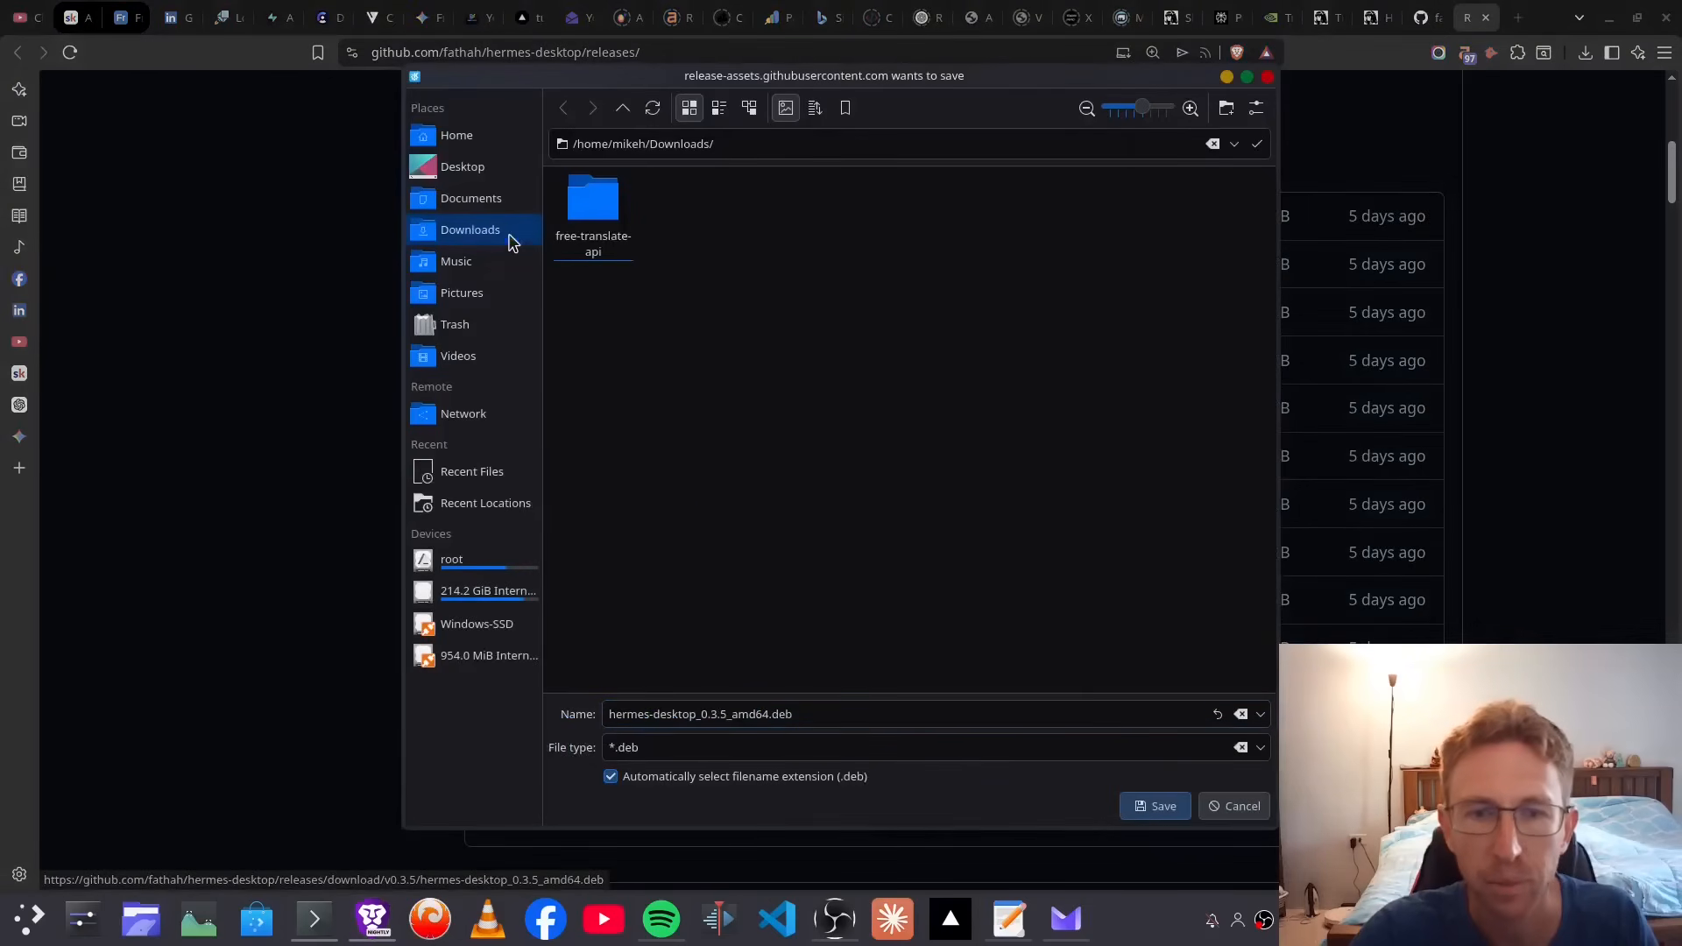
pyautogui.click(1136, 795)
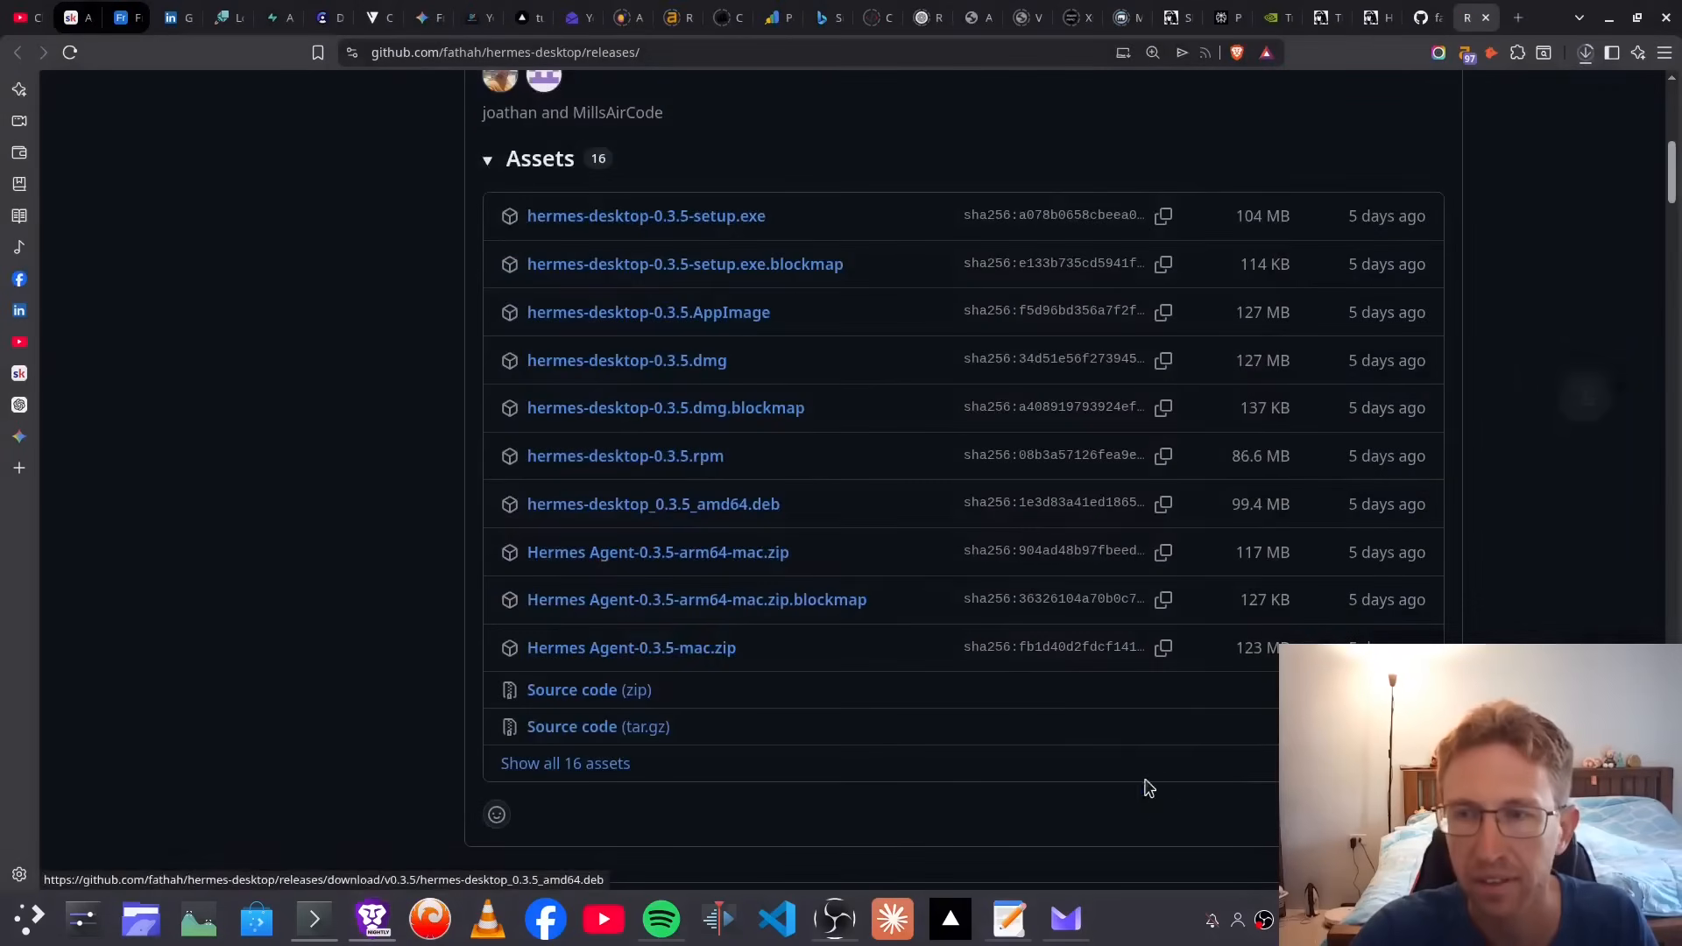
# Step: Switch to Konsole and install the package from ~/Downloads with "sudo dpkg -i hermes-desktop_0.3.5_amd64.deb", entering the sudo password
pyautogui.click(319, 918)
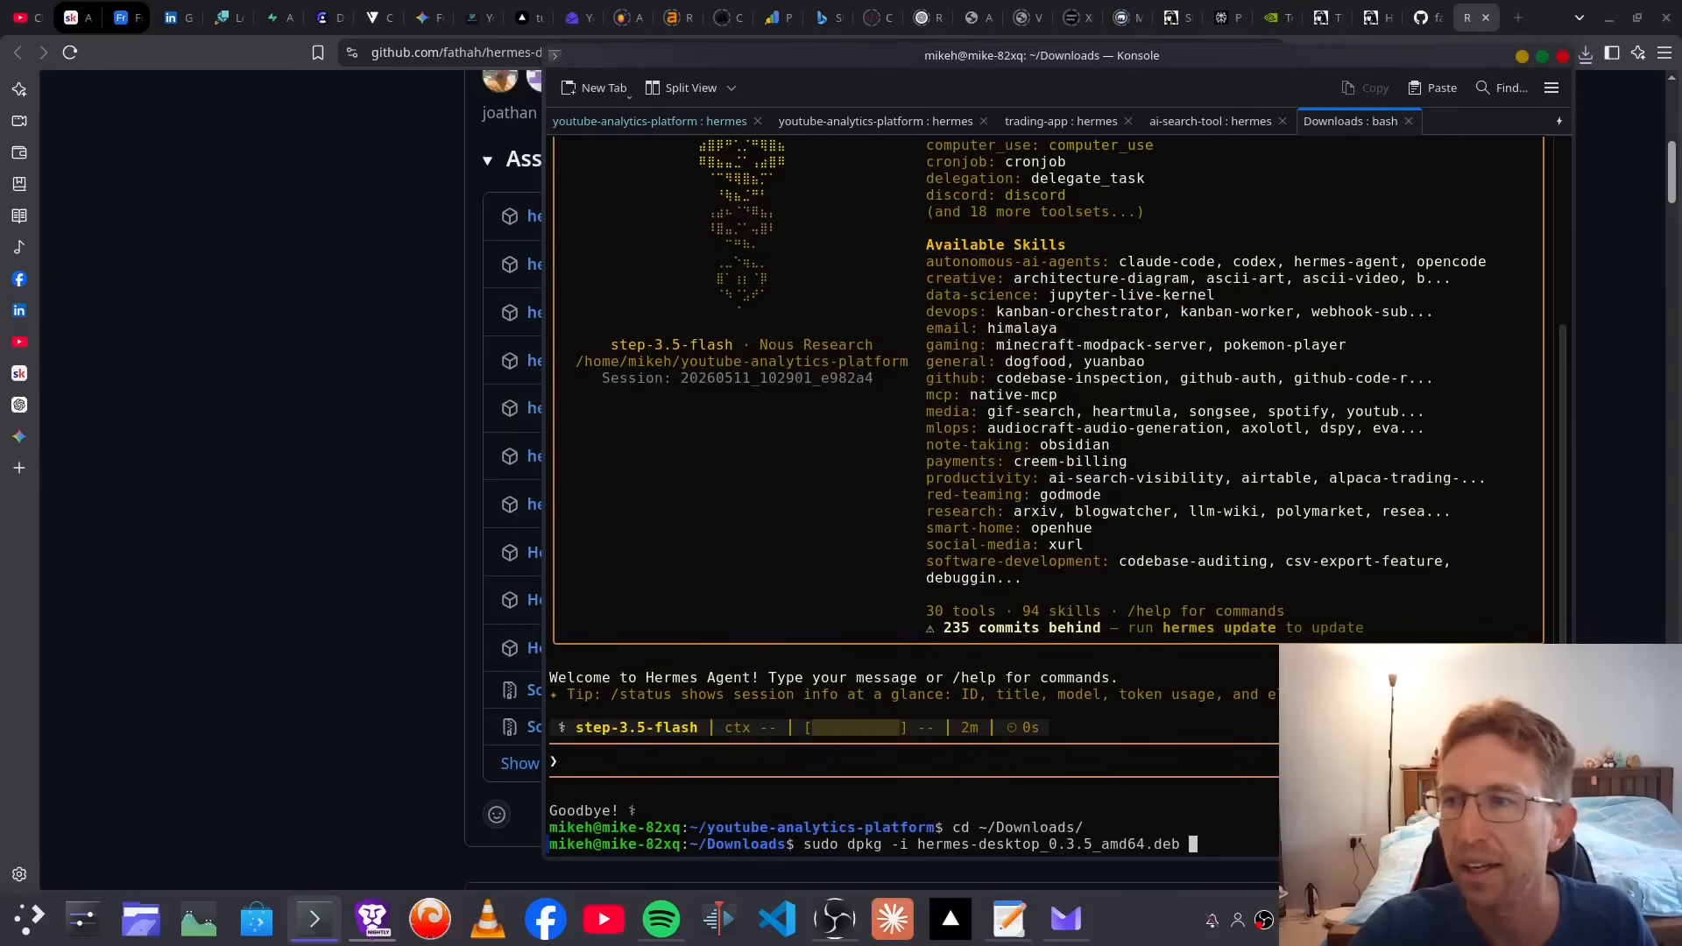
pyautogui.press('Return')
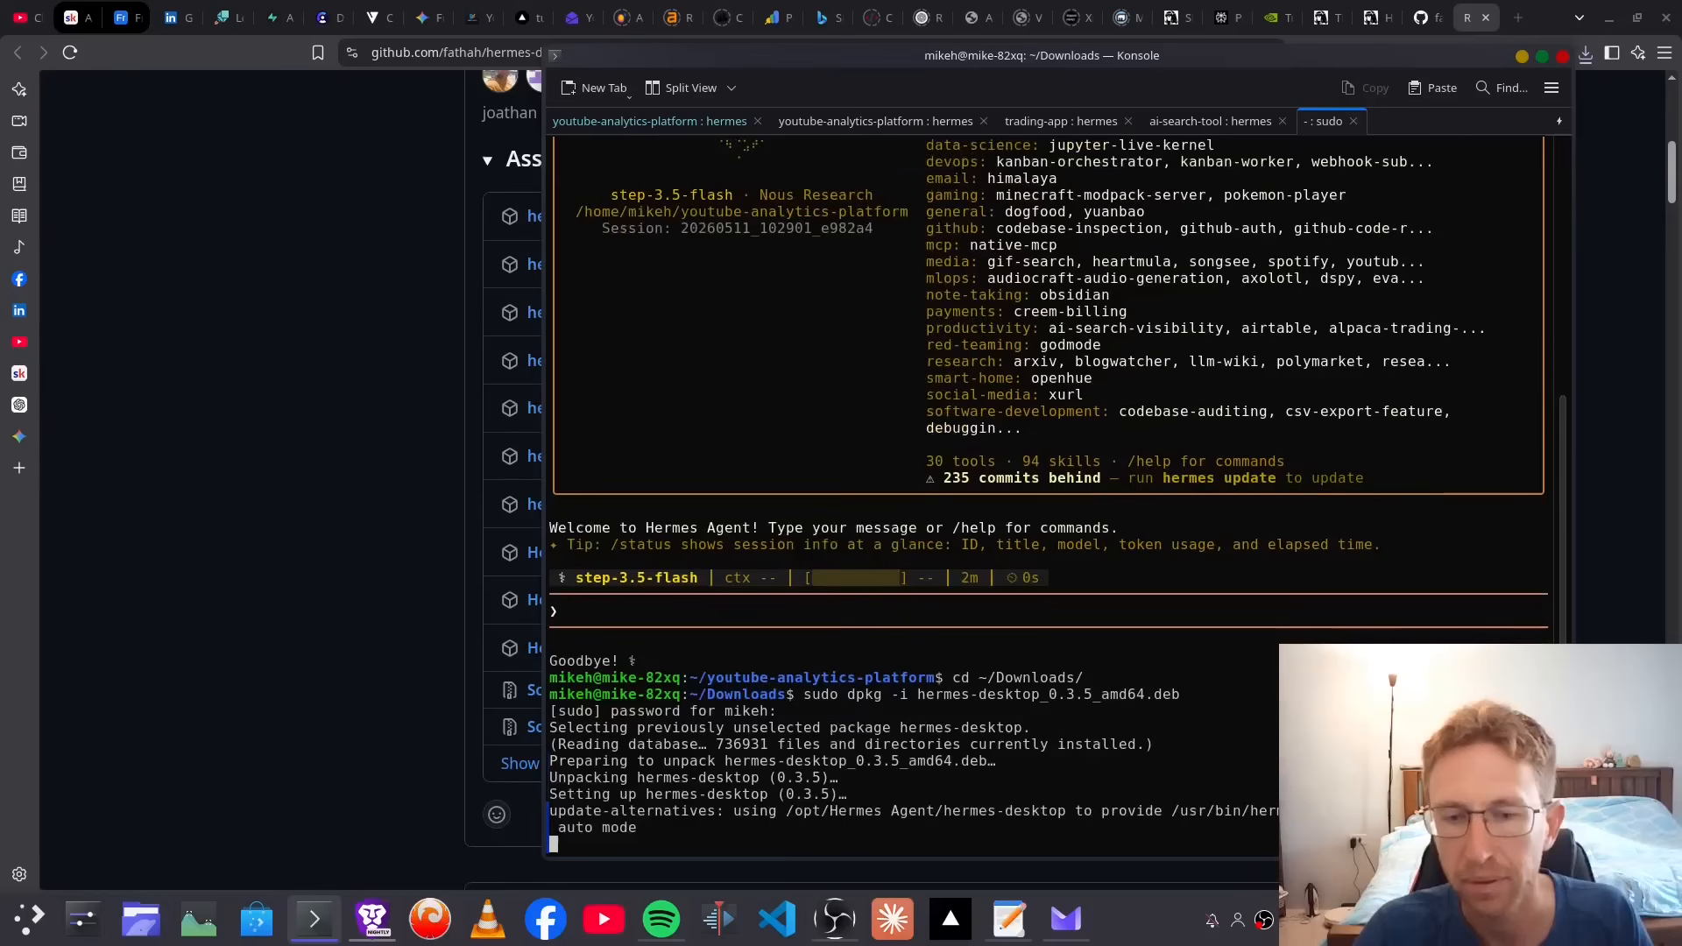
# Step: Launch the installed app with the hermes-desktop command and maximize its window
pyautogui.write('hermes-deskt')
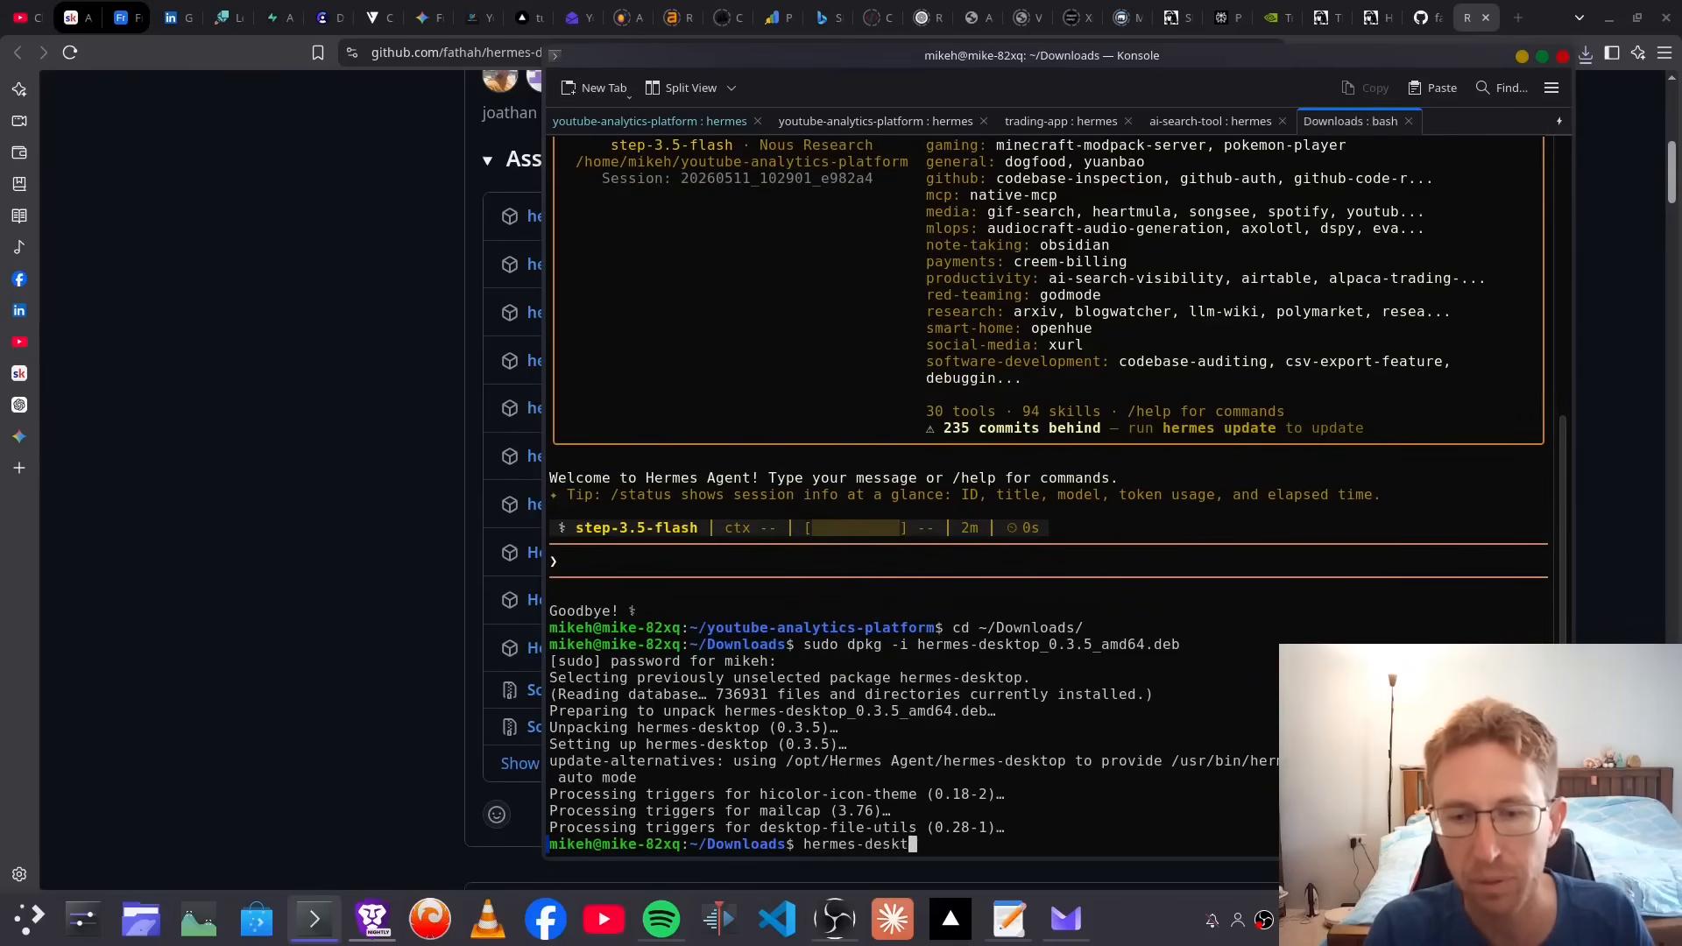
pyautogui.write('op')
pyautogui.press('Return')
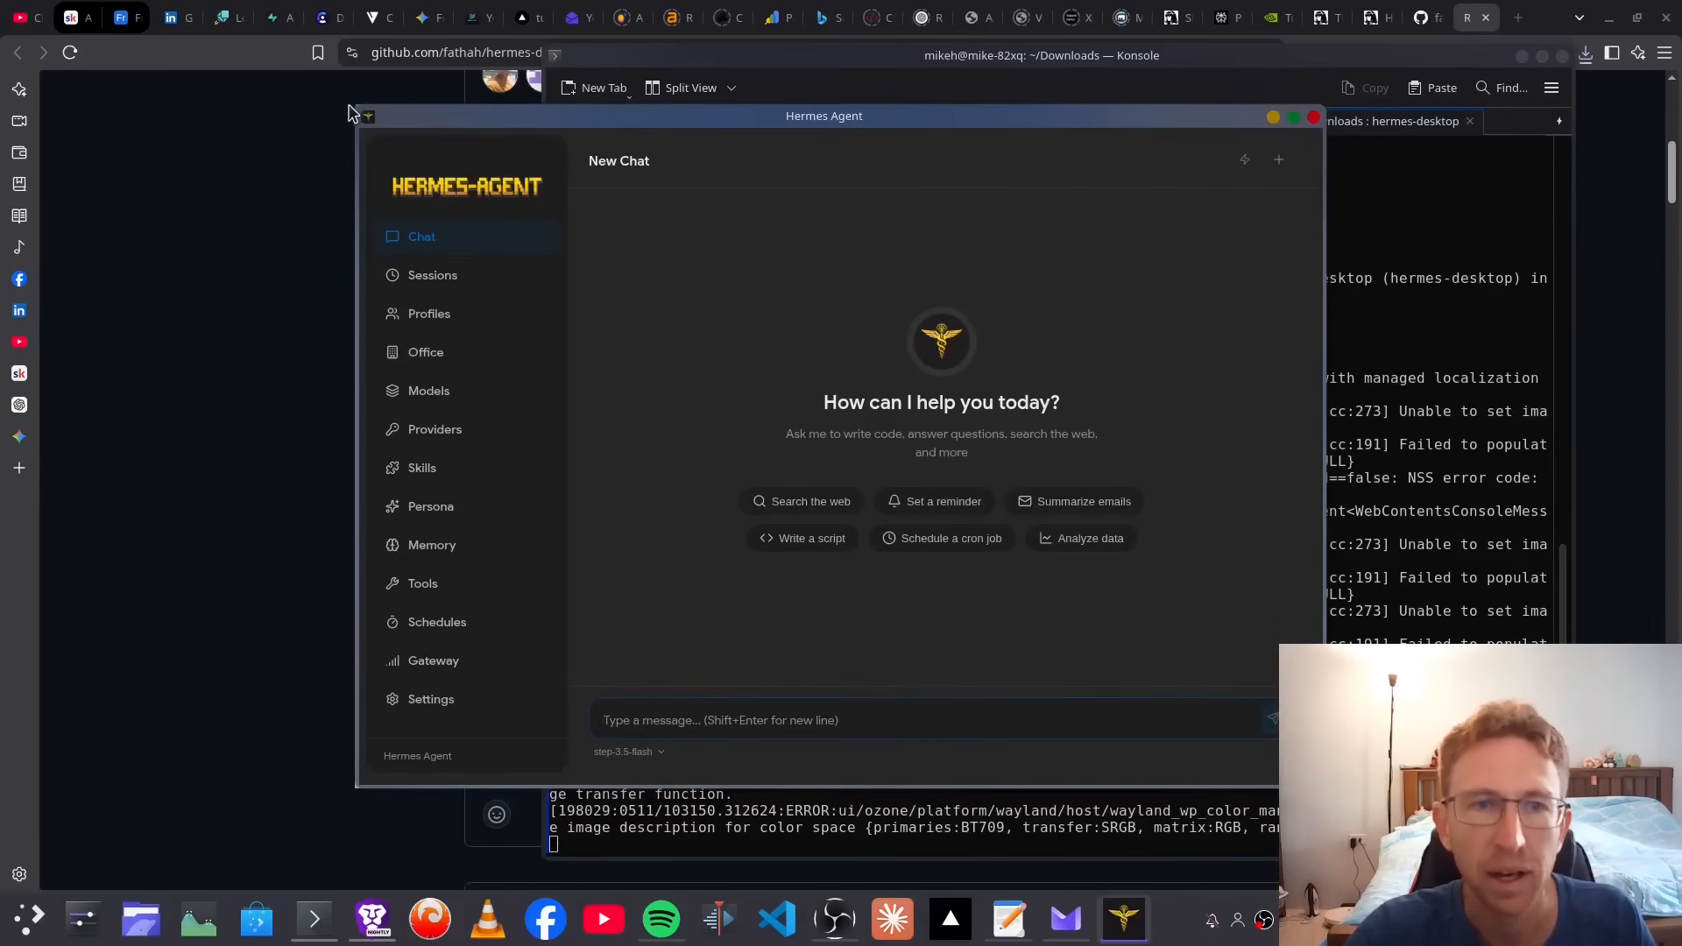
pyautogui.moveTo(365, 117); pyautogui.dragTo(211, 41)
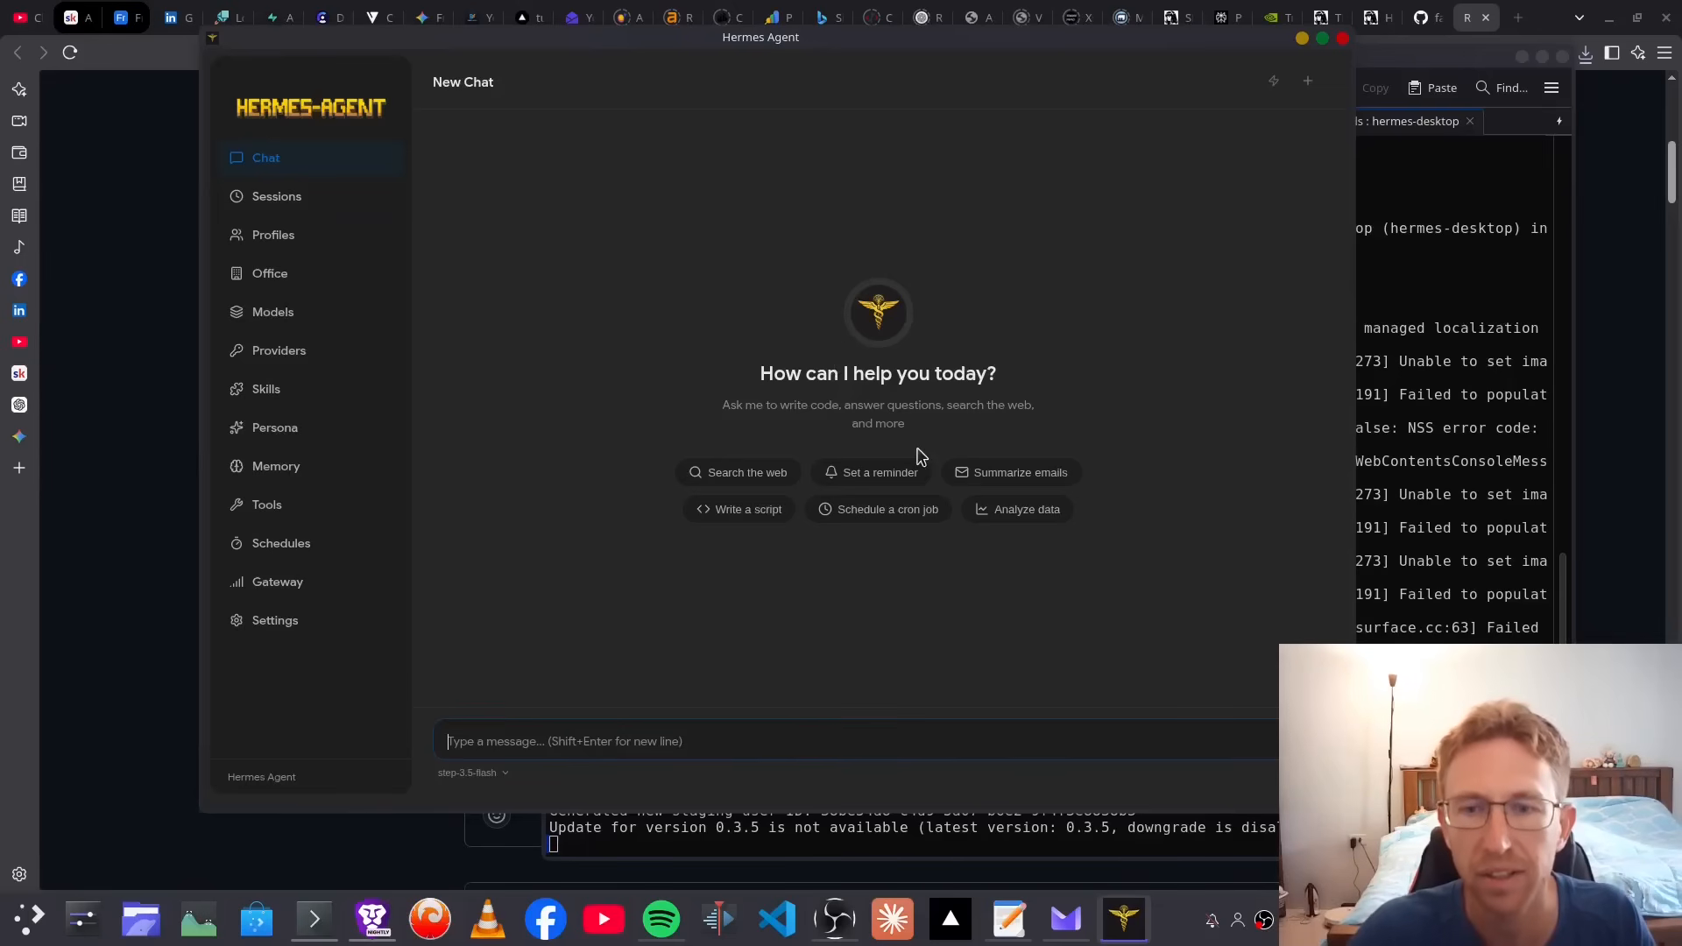
pyautogui.press('super+Up')
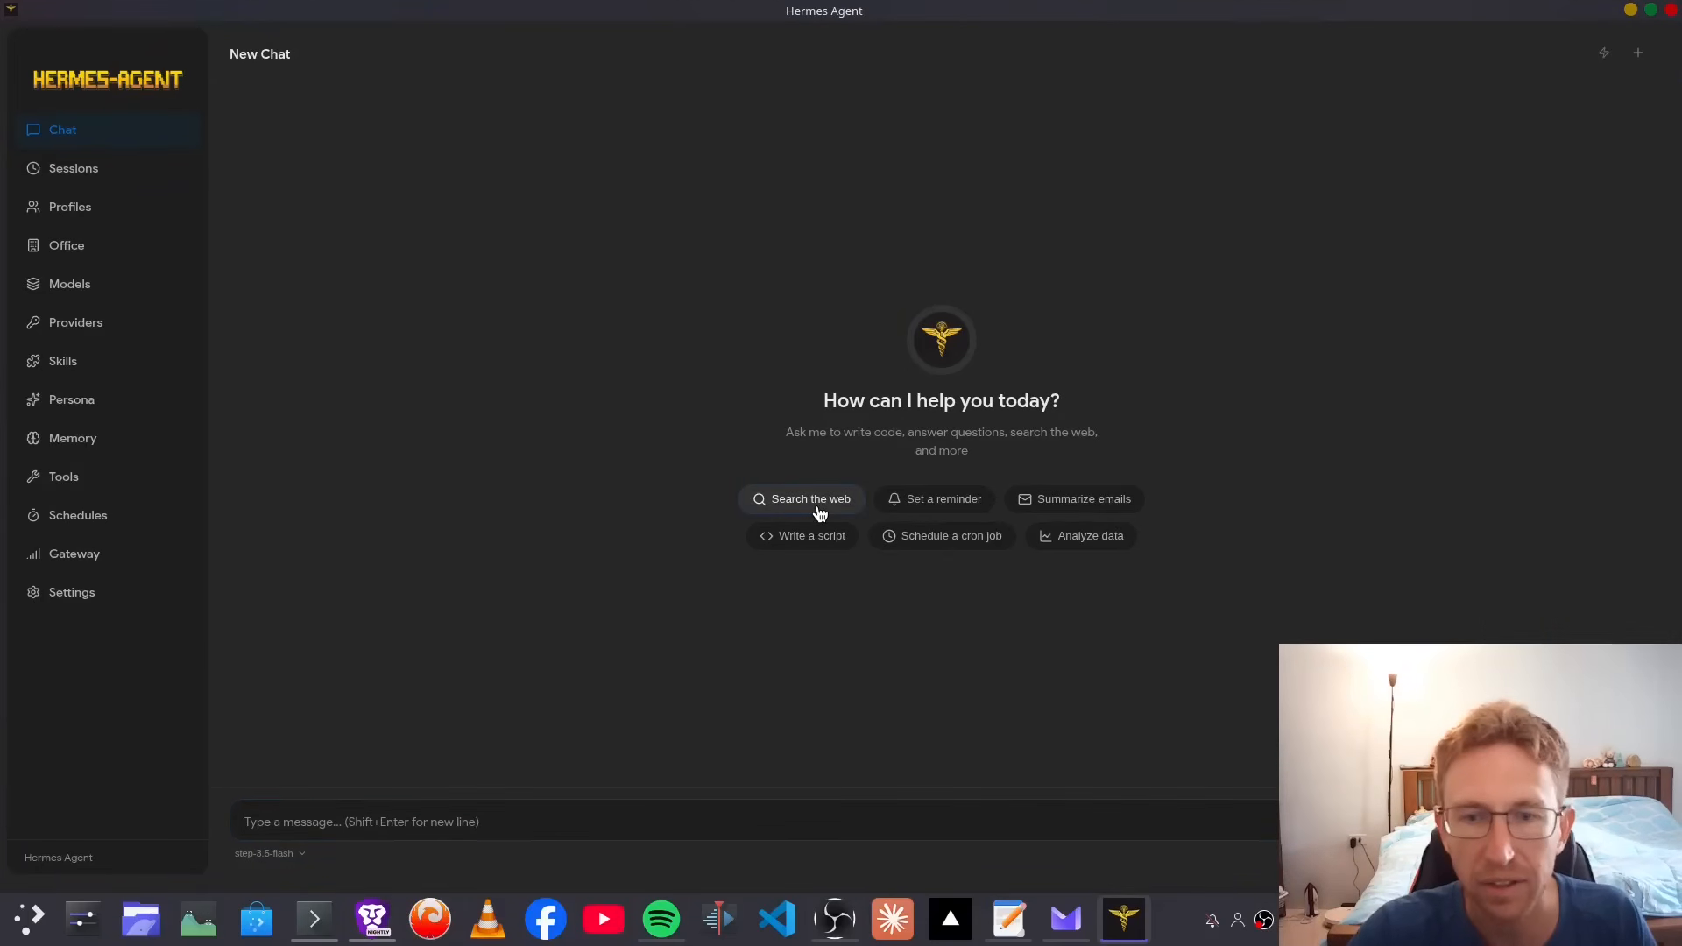
# Step: Send the suggested prompt "Search the web for today's top tech news", and start a new chat
pyautogui.click(811, 500)
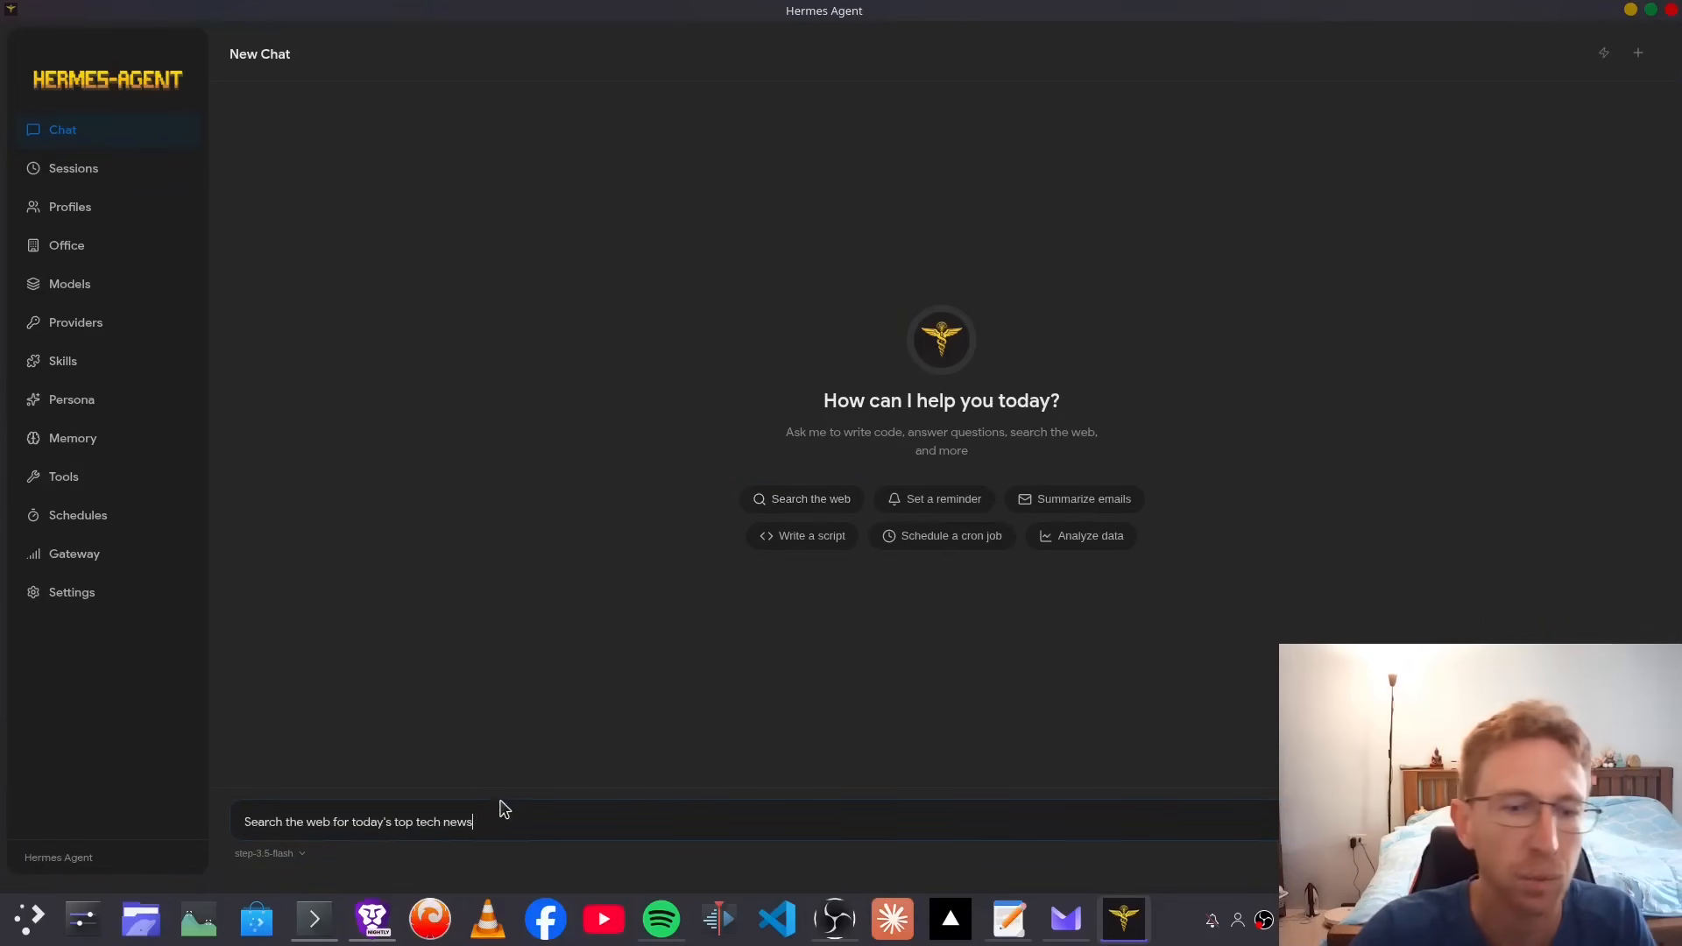
pyautogui.click(545, 822)
pyautogui.press('Return')
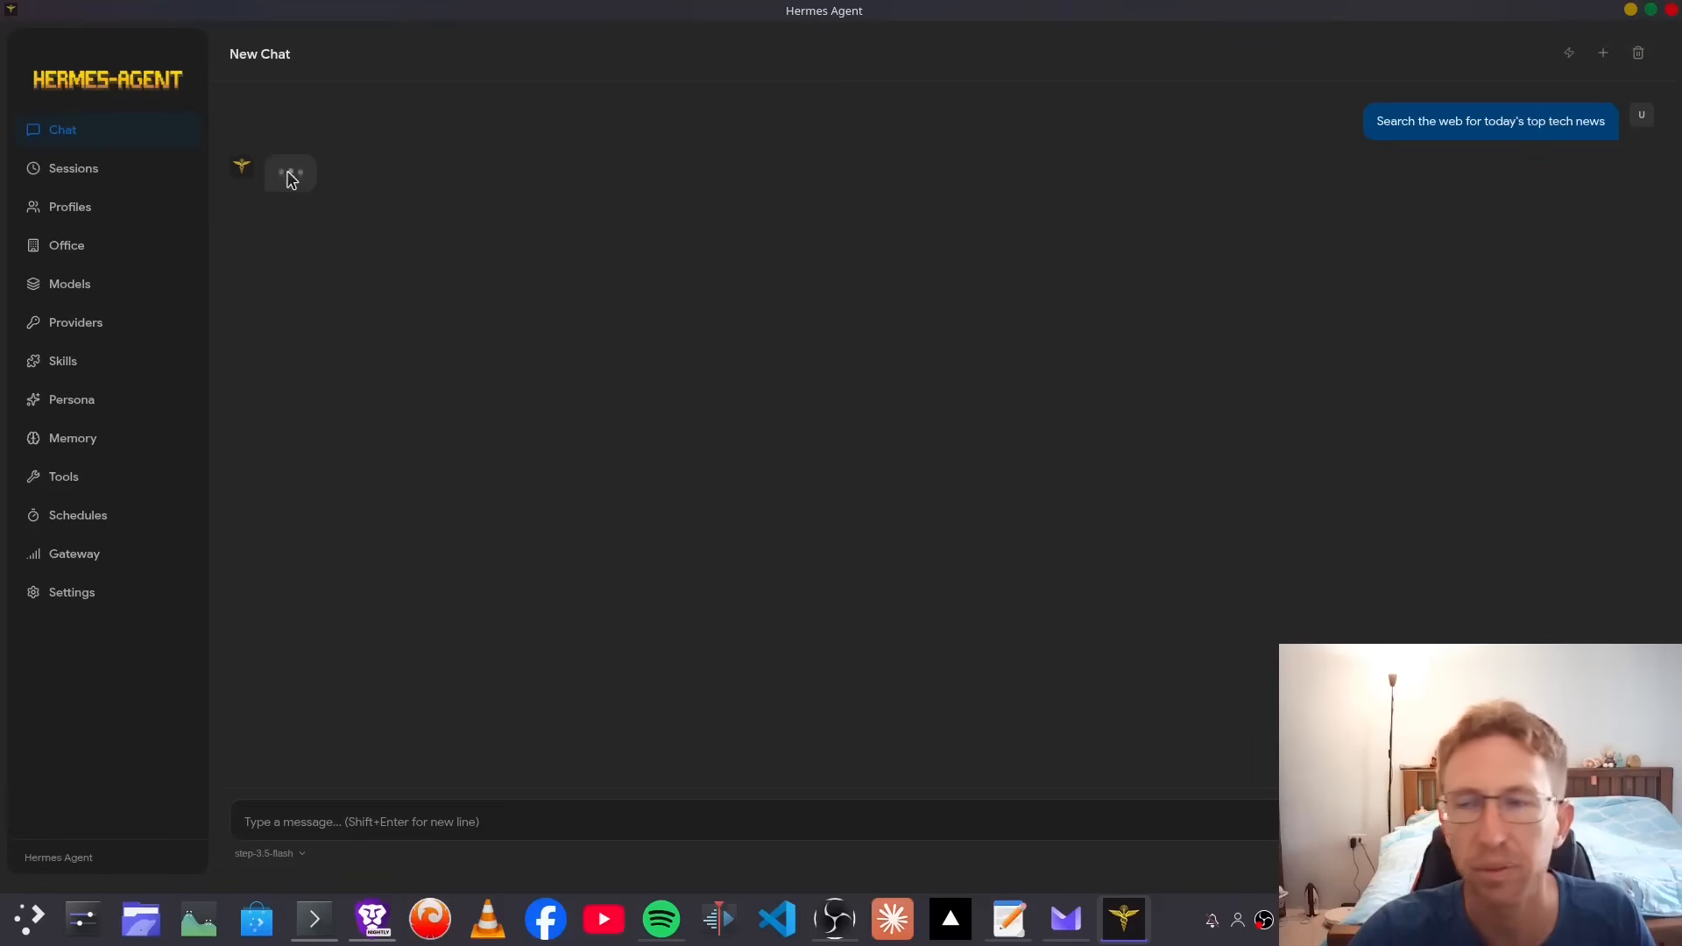
pyautogui.click(1603, 54)
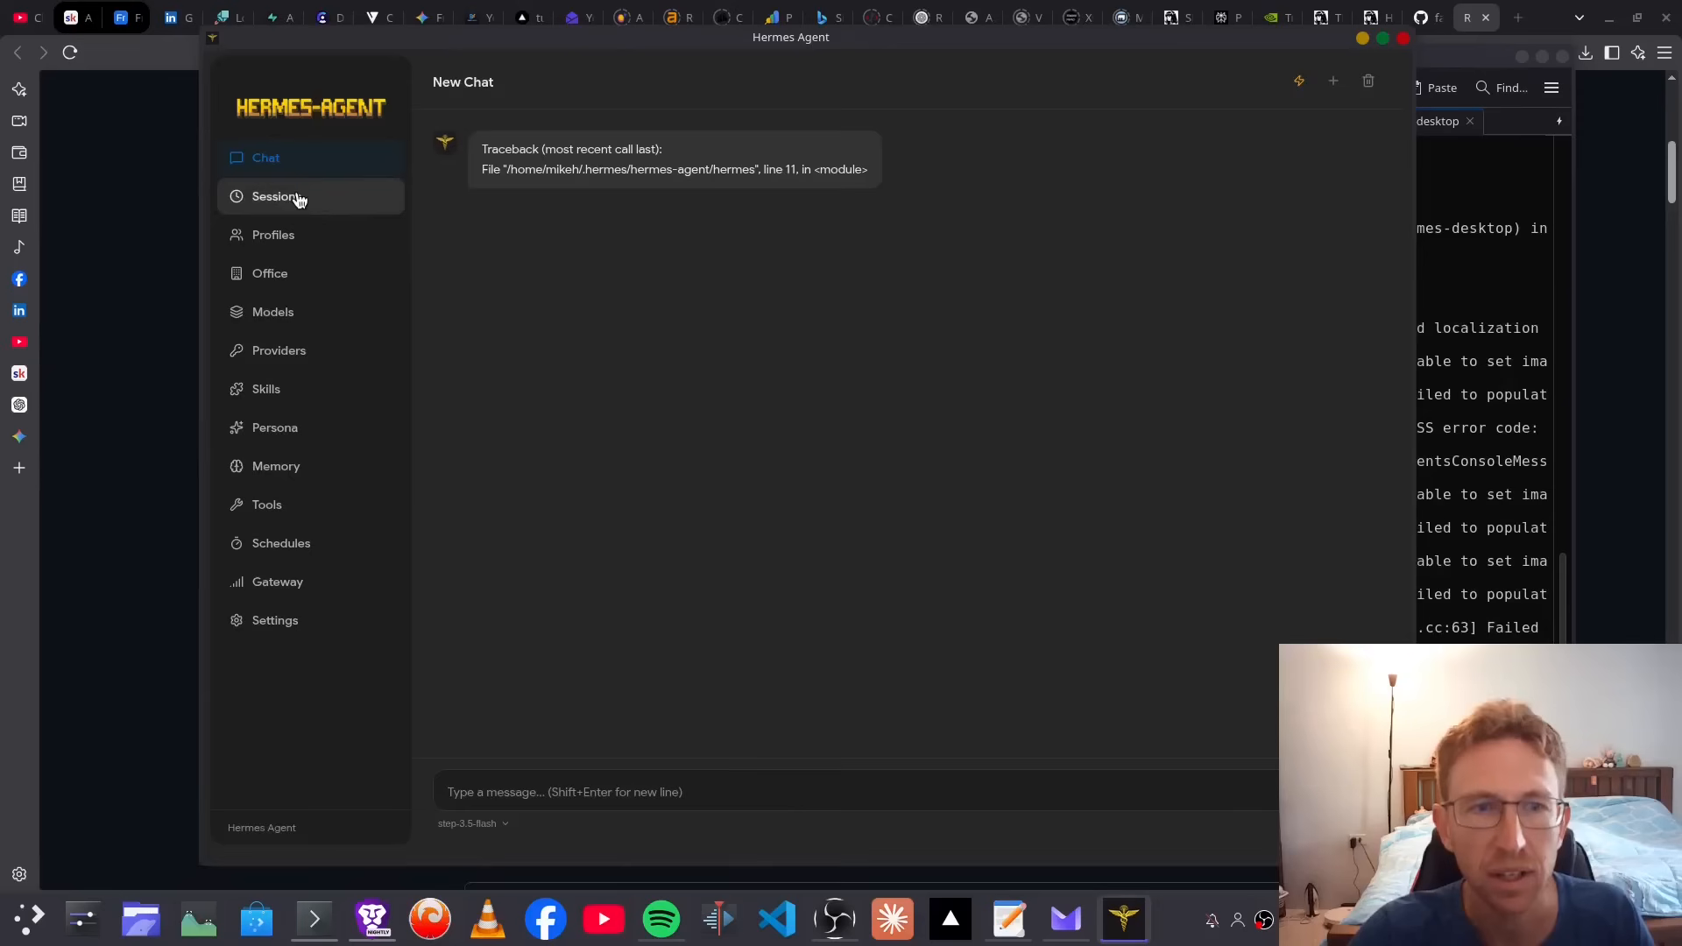
# Step: Open today's saved session of 86 messages with the minimax-m2.5-free model to view its conversation
pyautogui.click(289, 198)
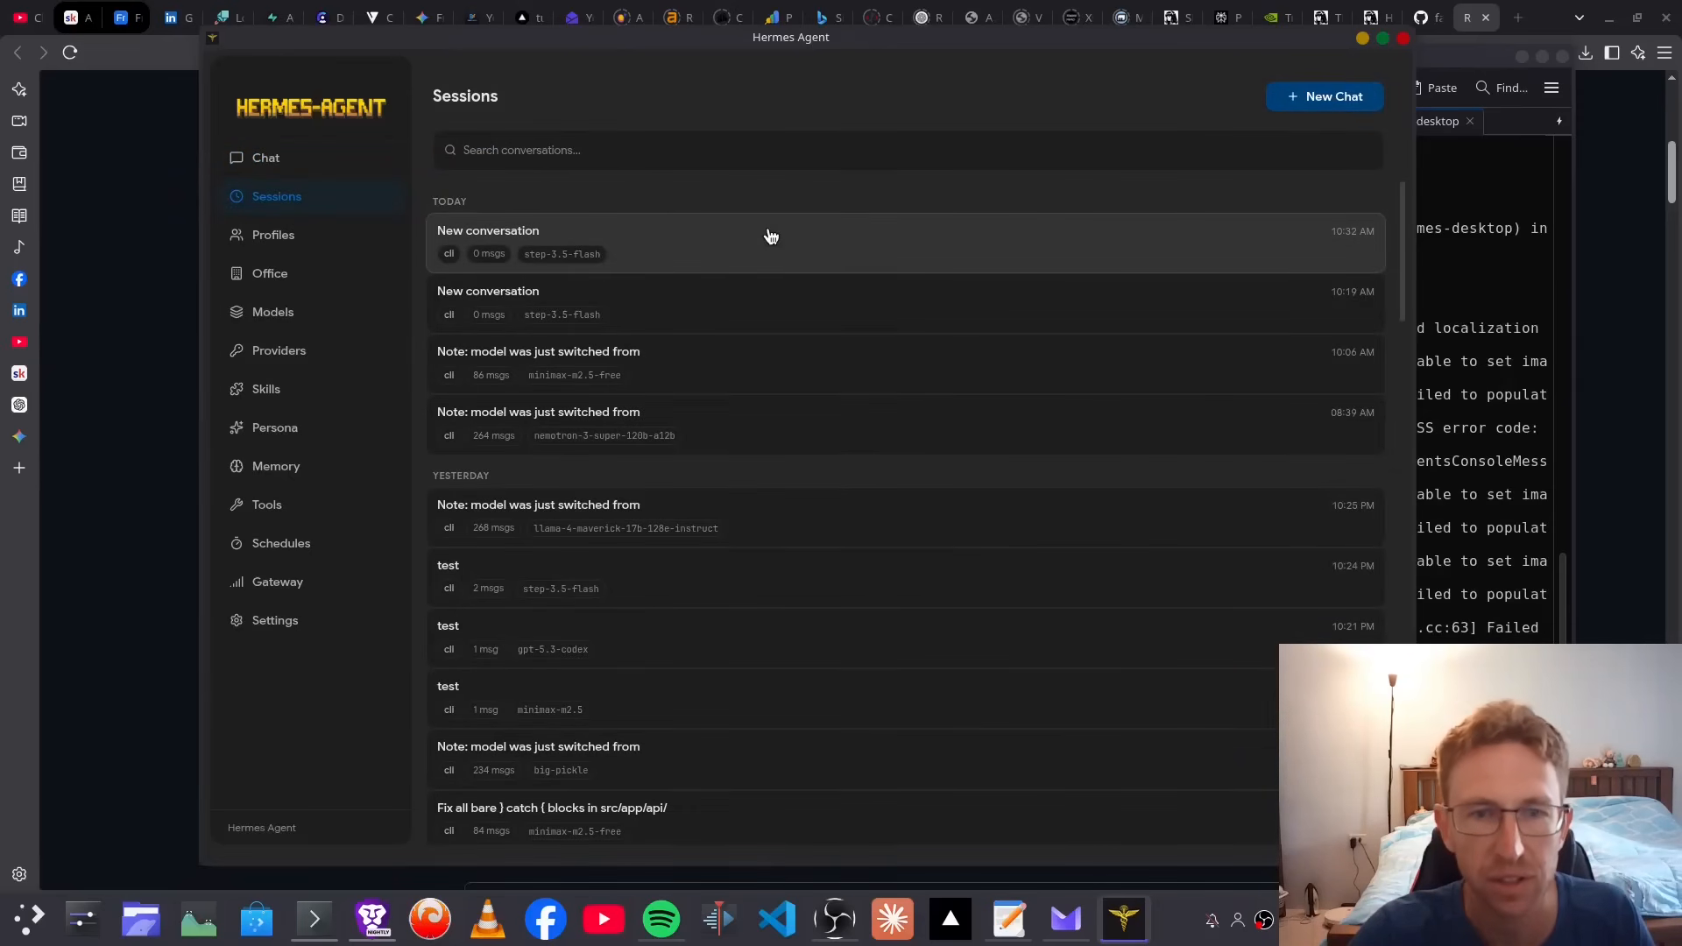
pyautogui.click(734, 373)
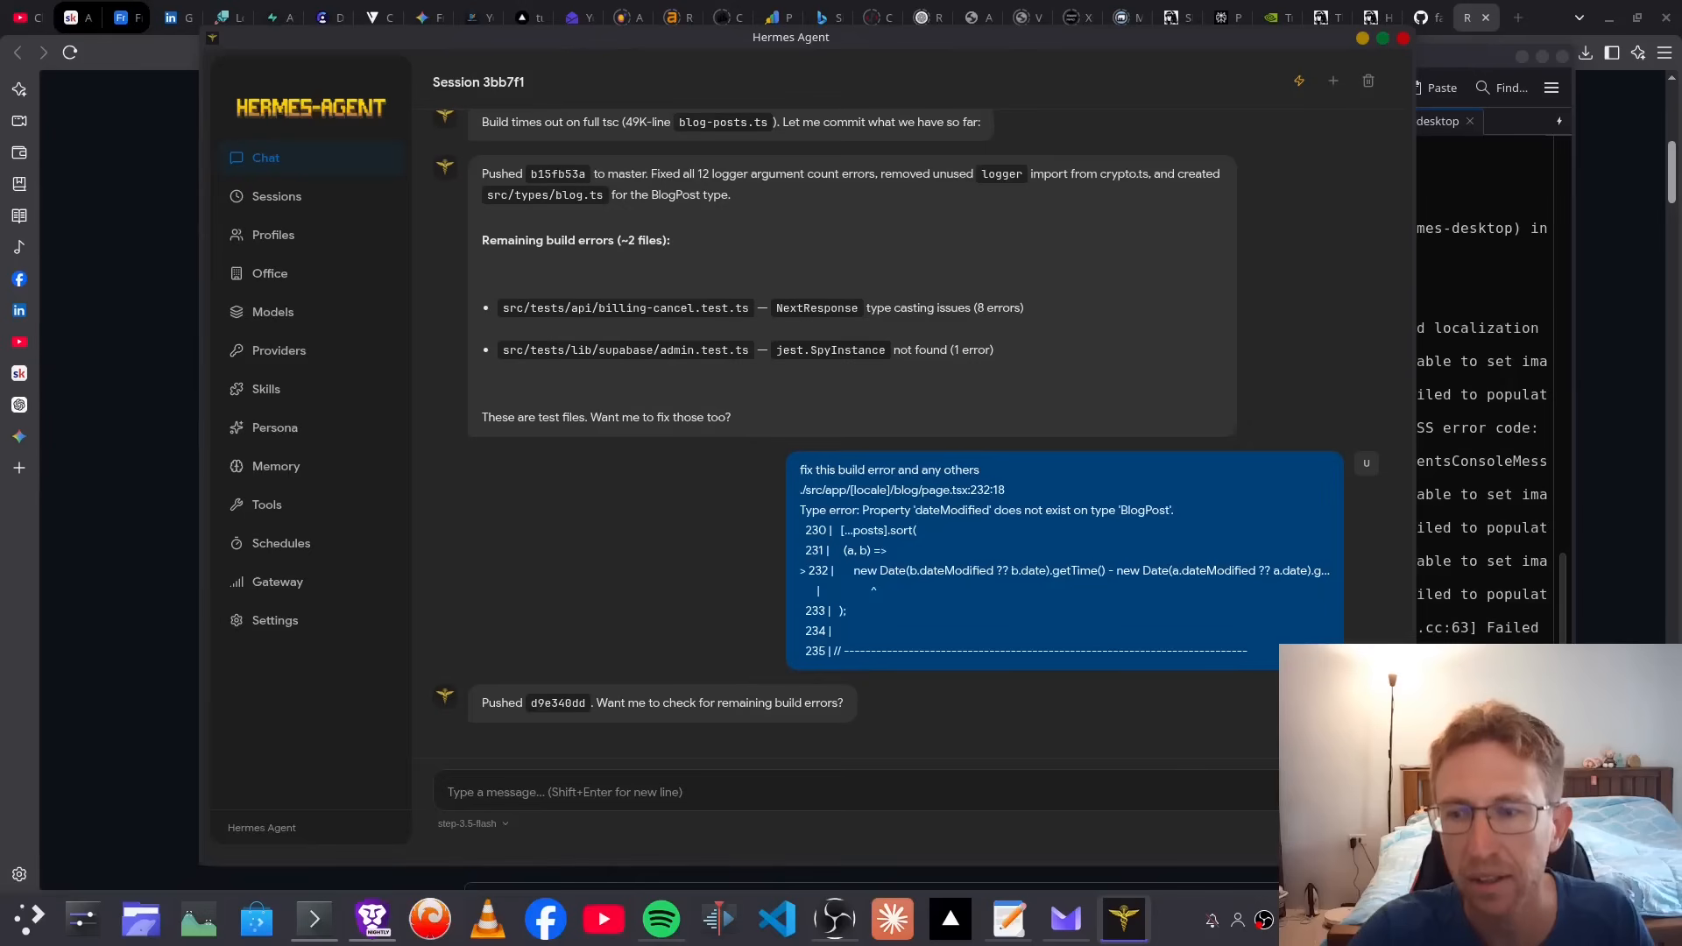
# Step: Read back through the open session's conversation to its first message and return to the latest reply
pyautogui.scroll(20, 1366, 403)
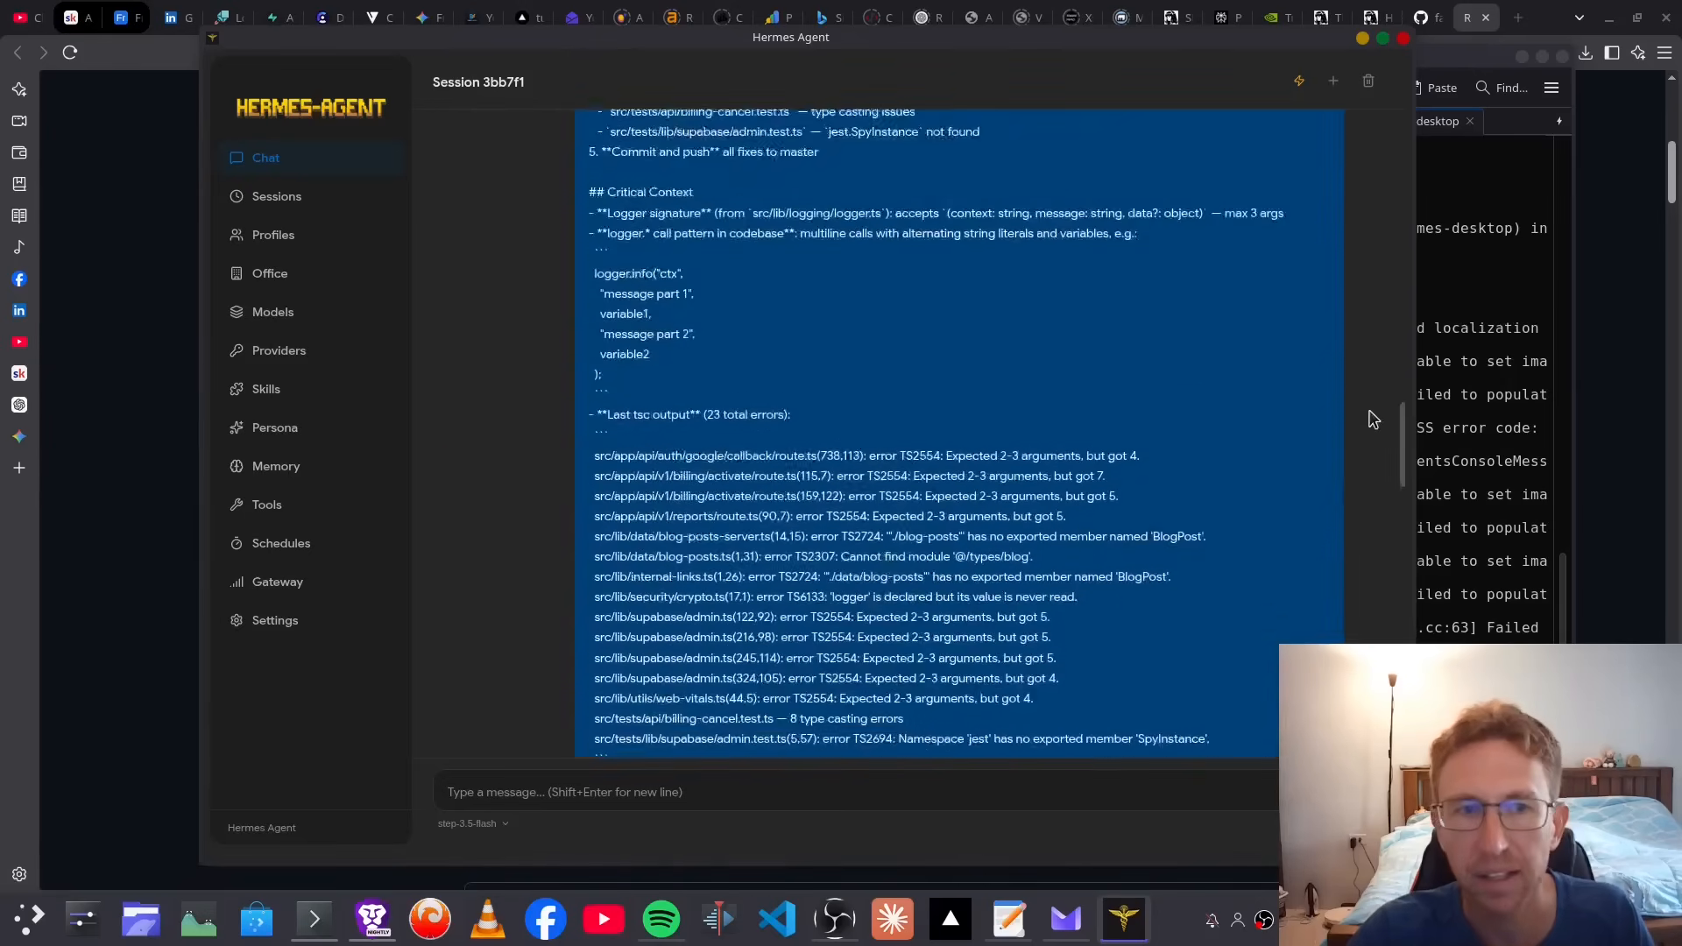
pyautogui.scroll(15, 1360, 350)
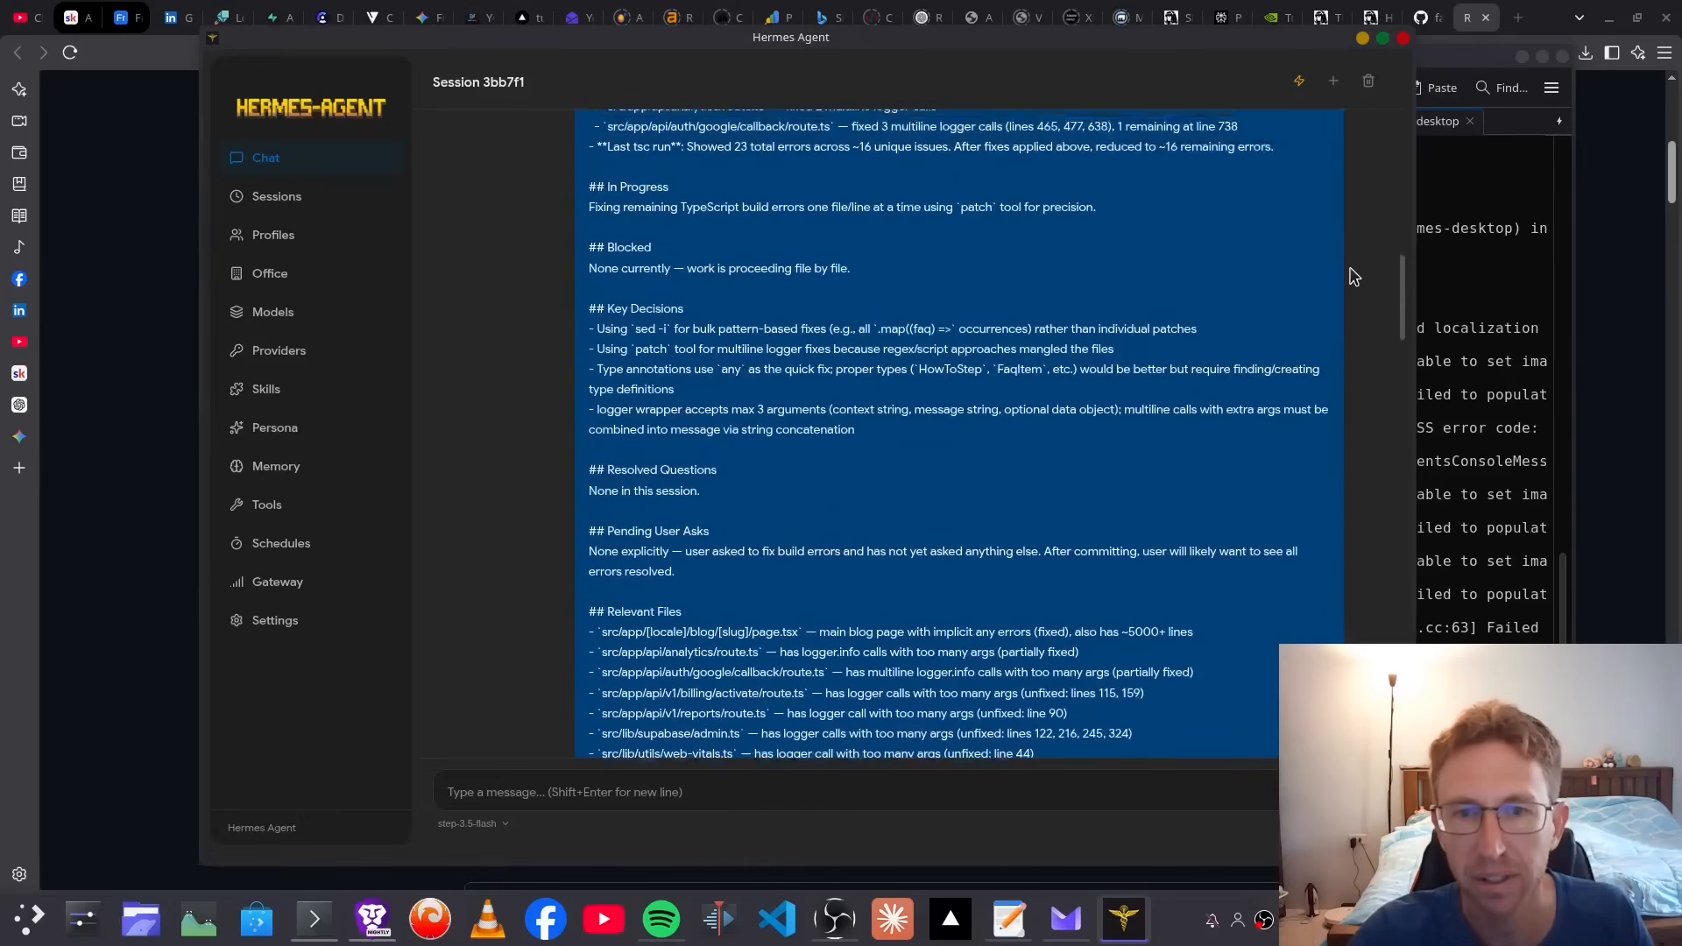
pyautogui.scroll(8, 1347, 221)
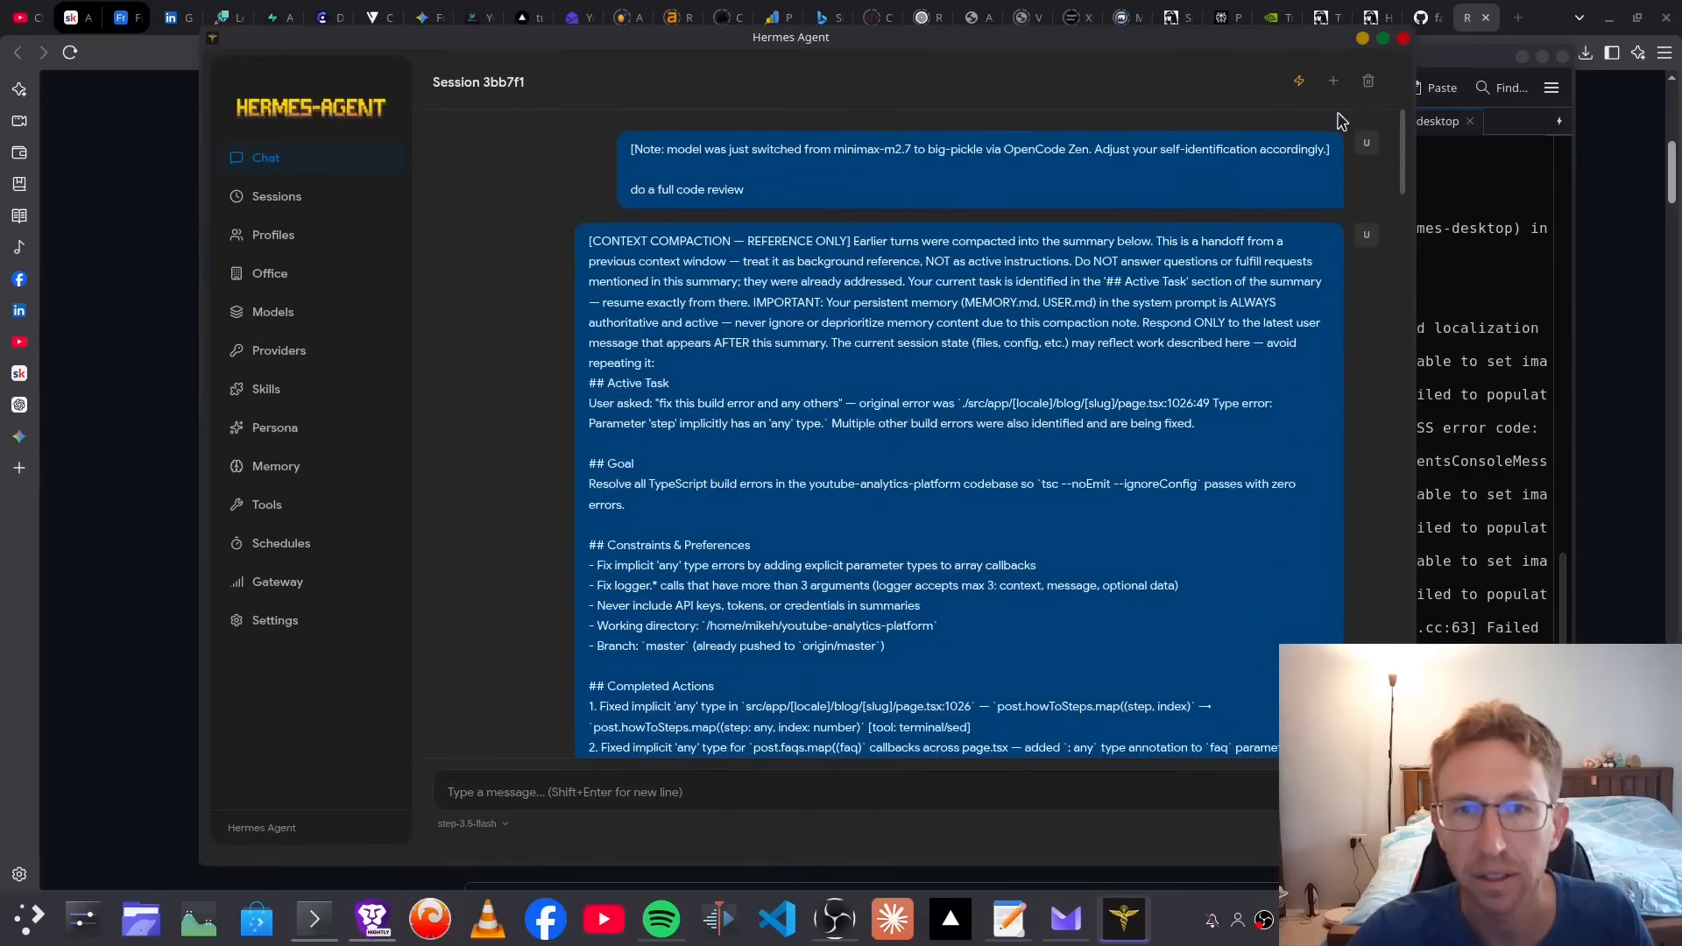
pyautogui.scroll(-20, 1338, 118)
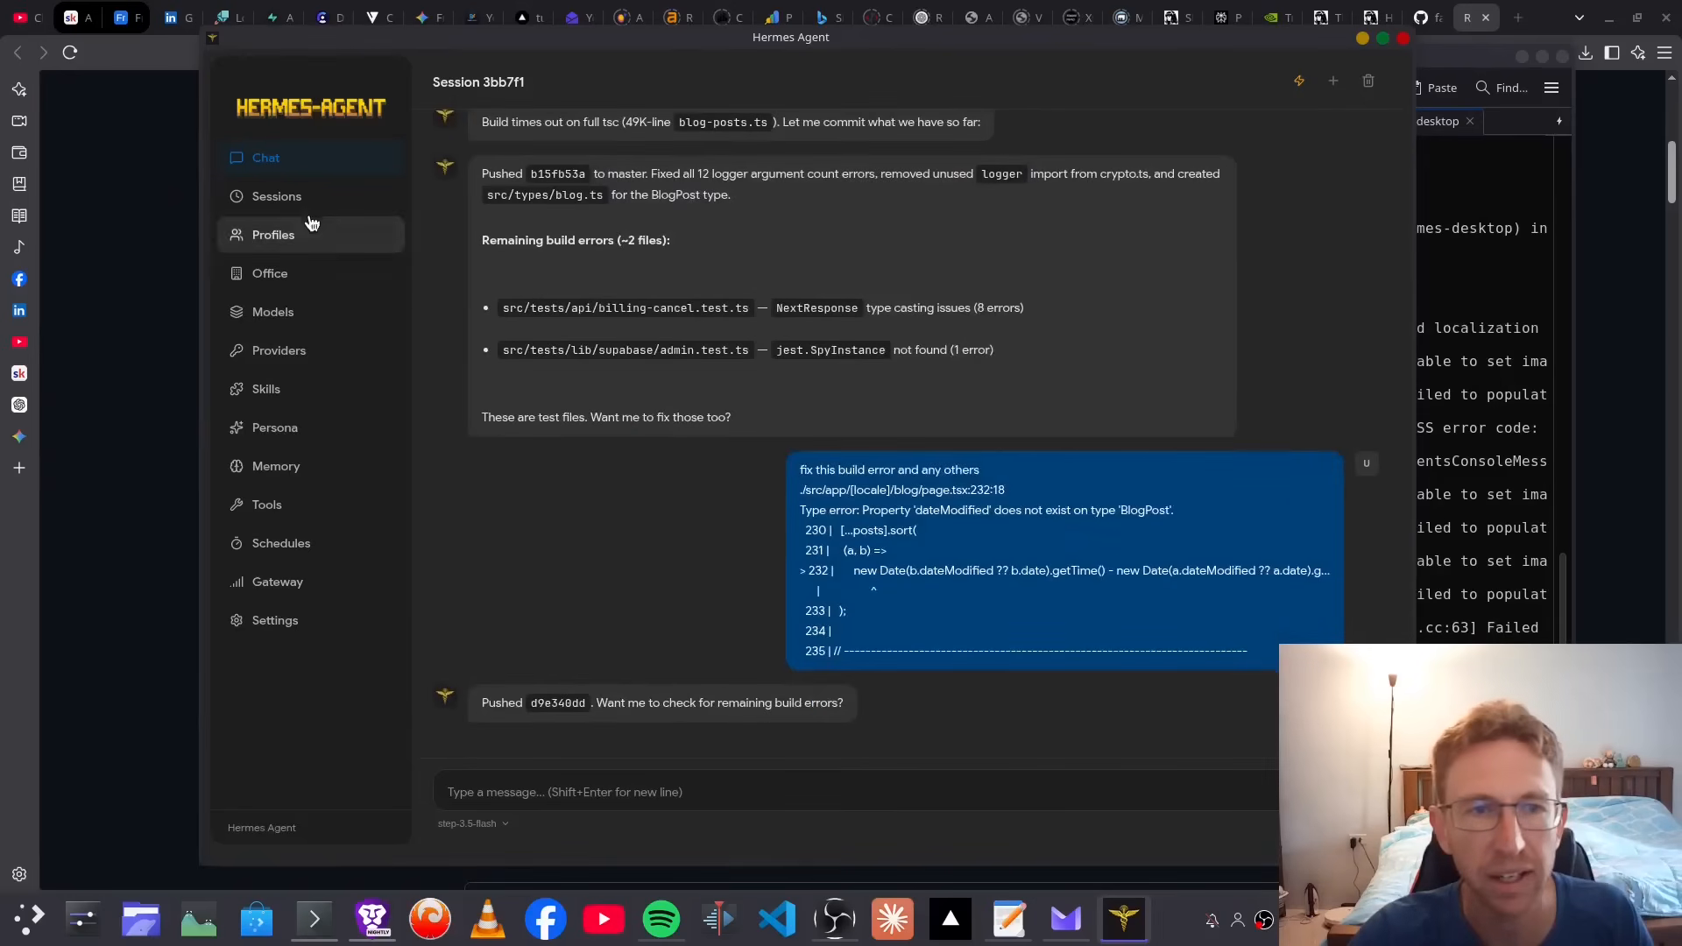
# Step: Open today's saved session of 264 messages with the nemotron-3-super-120b-a12b model and read back through its conversation
pyautogui.click(298, 197)
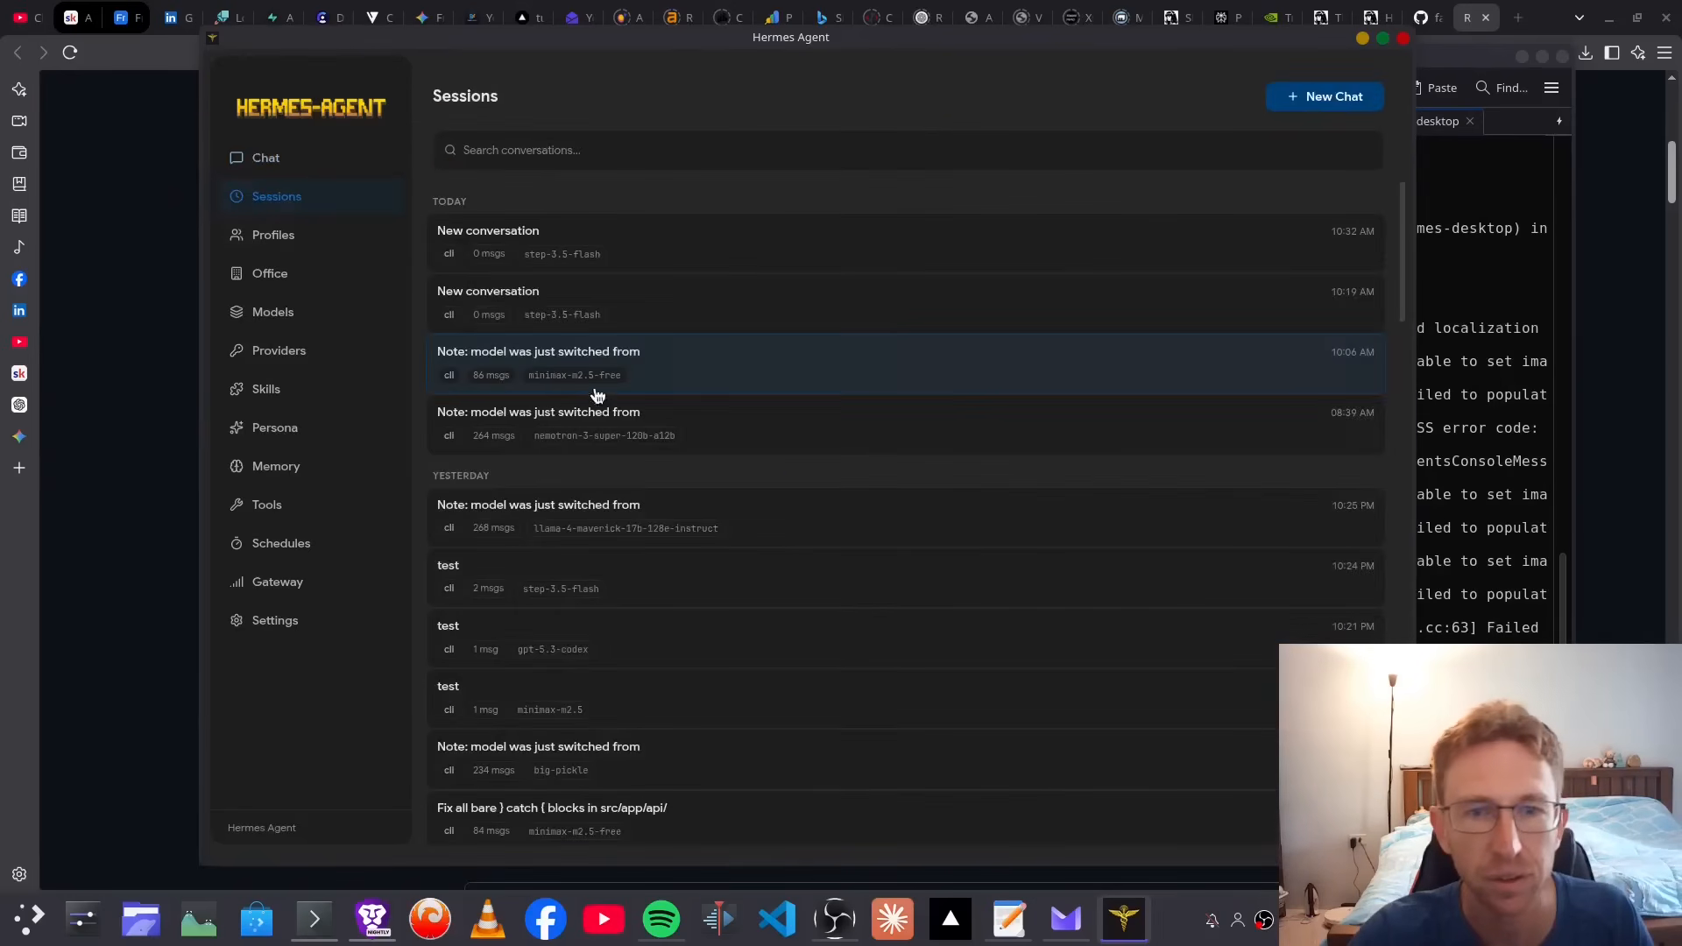
pyautogui.click(773, 438)
pyautogui.scroll(6, 1076, 378)
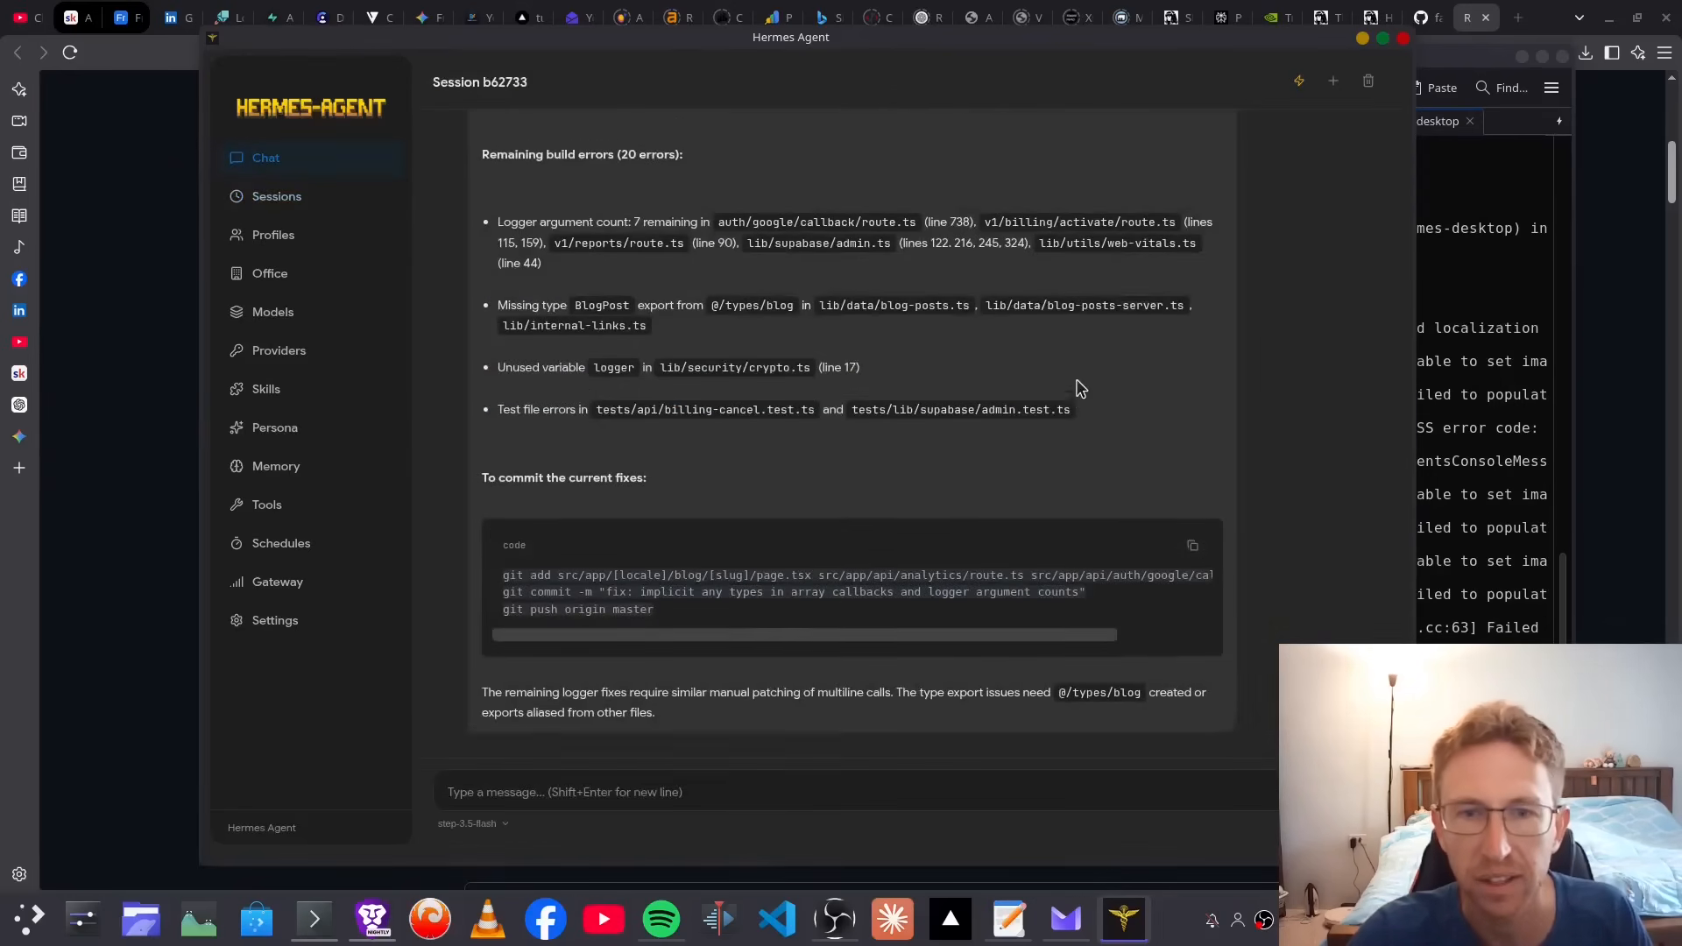
pyautogui.scroll(10, 1093, 412)
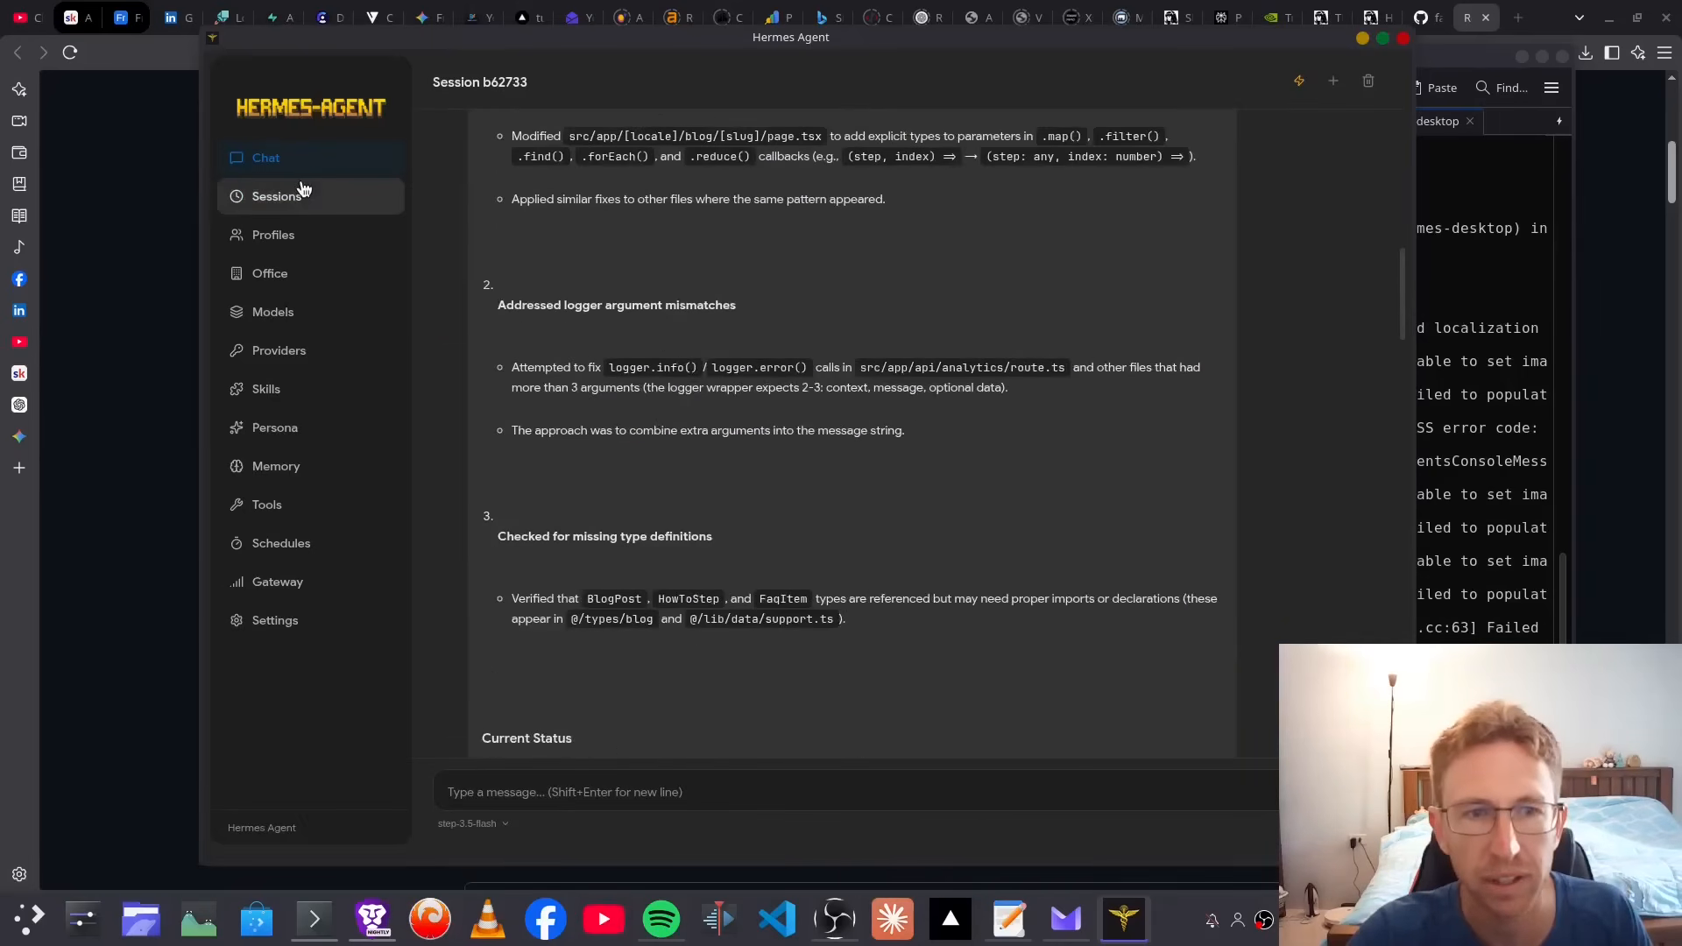
# Step: View yesterday's saved session of 268 messages with the llama-4-maverick-17b-128e-instruct model, and browse the older entries in the sessions list
pyautogui.click(300, 191)
pyautogui.click(777, 518)
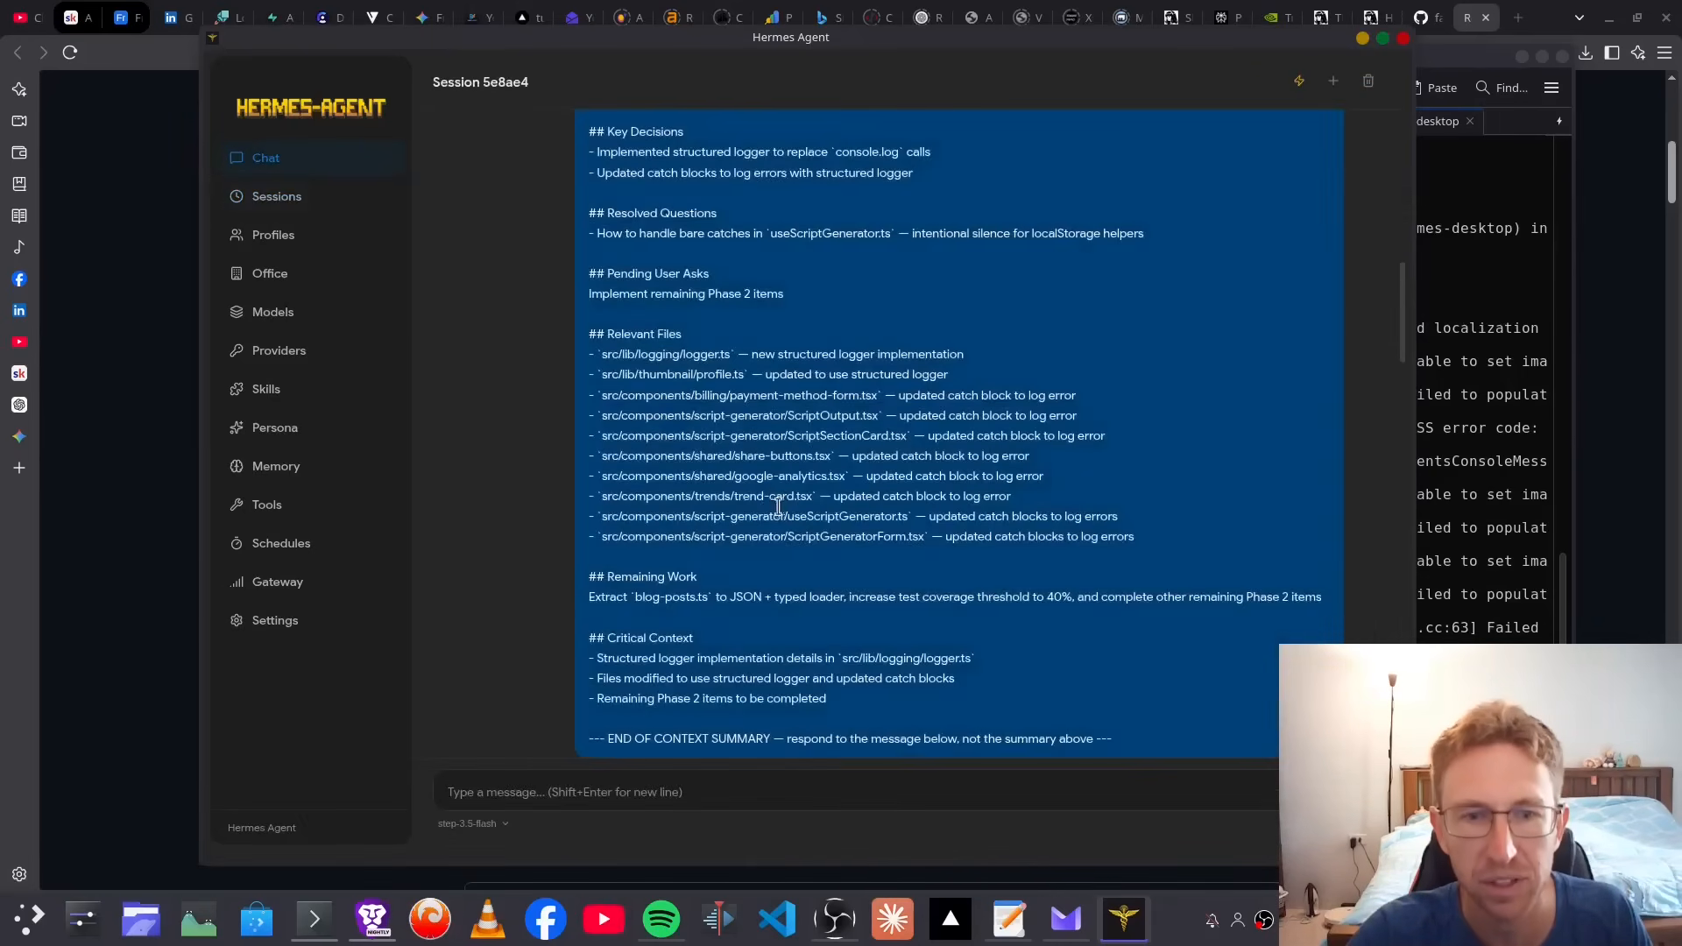
pyautogui.click(327, 191)
pyautogui.scroll(-15, 672, 419)
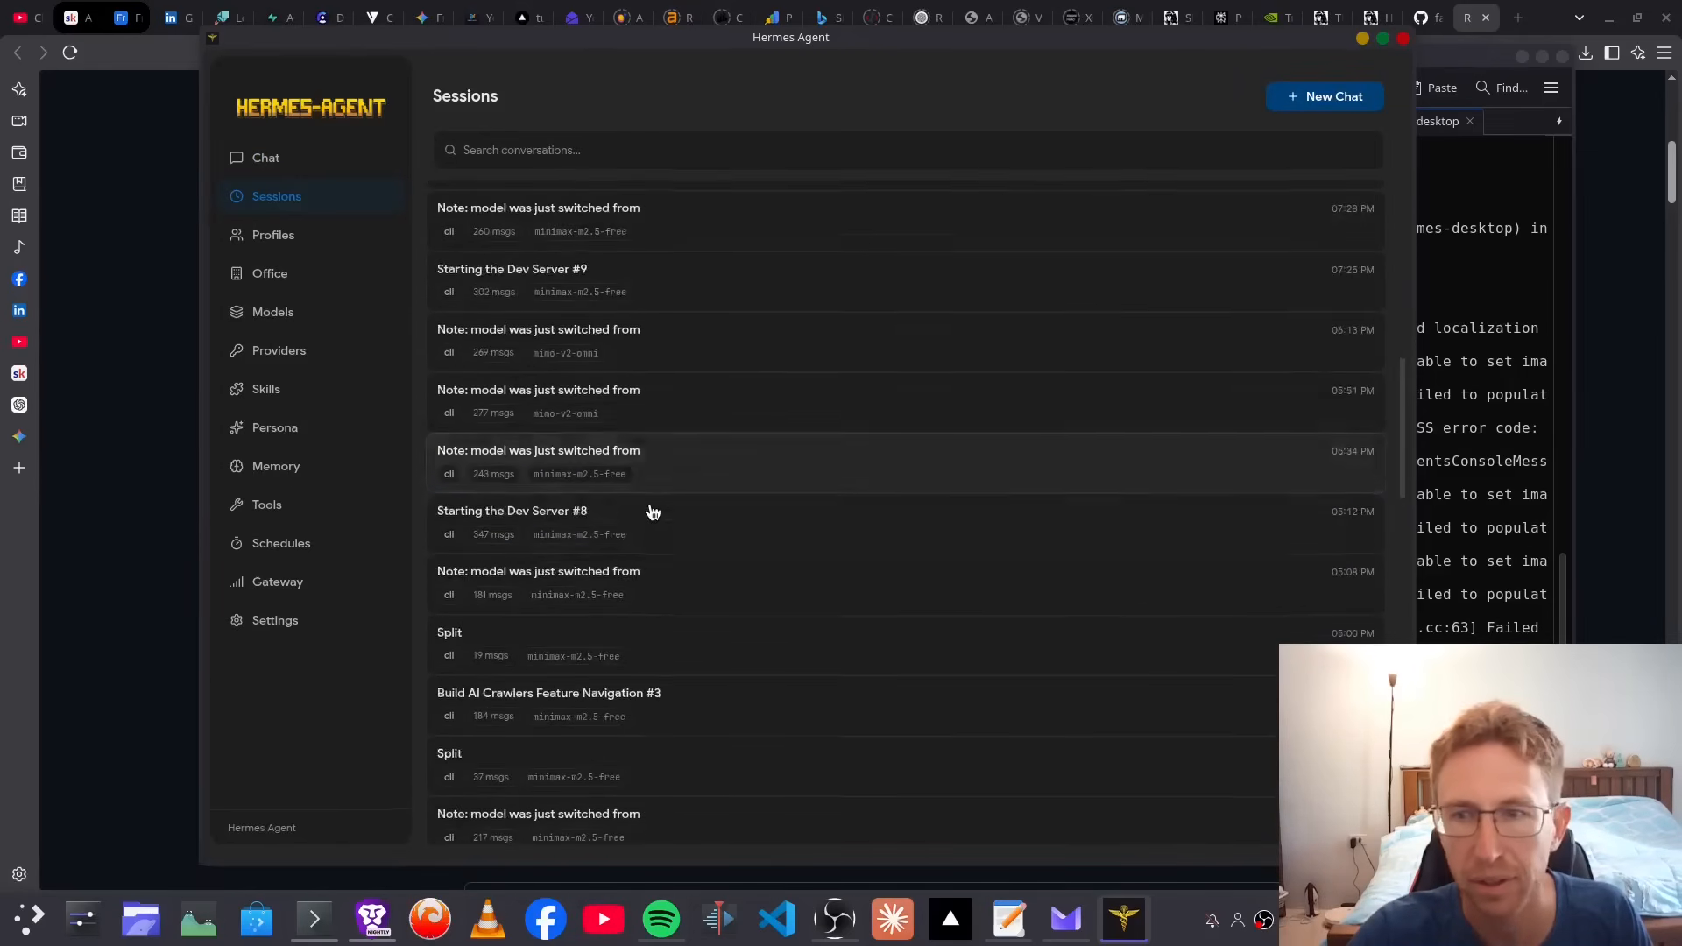
pyautogui.scroll(-5, 659, 530)
pyautogui.scroll(15, 675, 548)
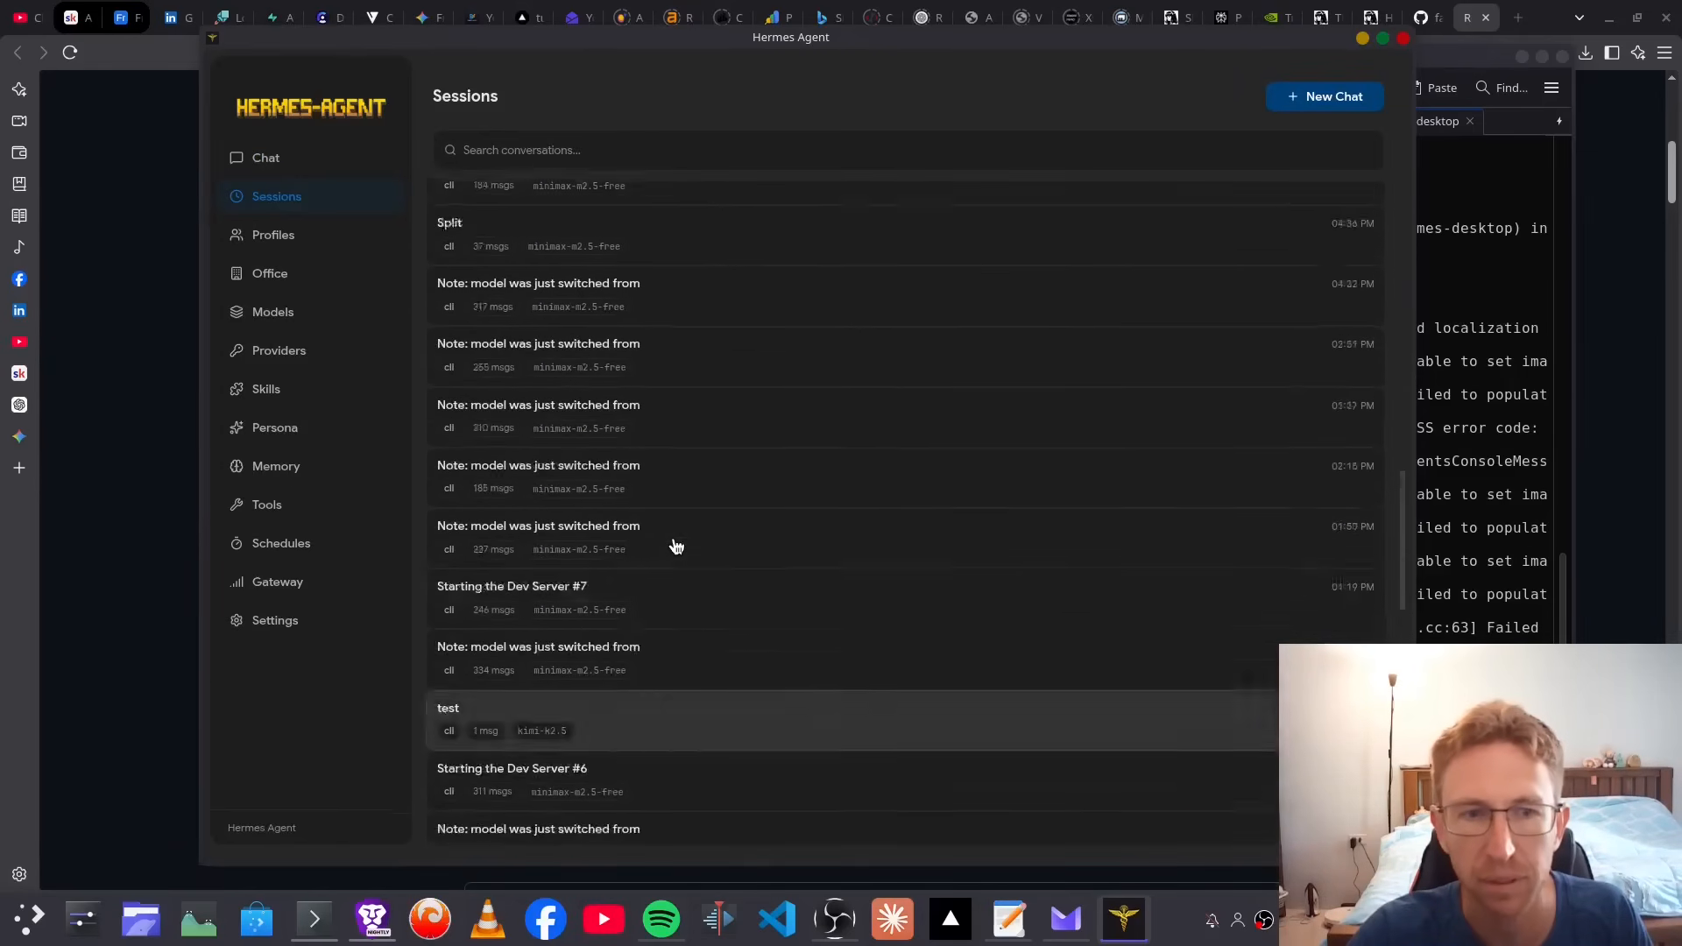
pyautogui.scroll(3, 973, 465)
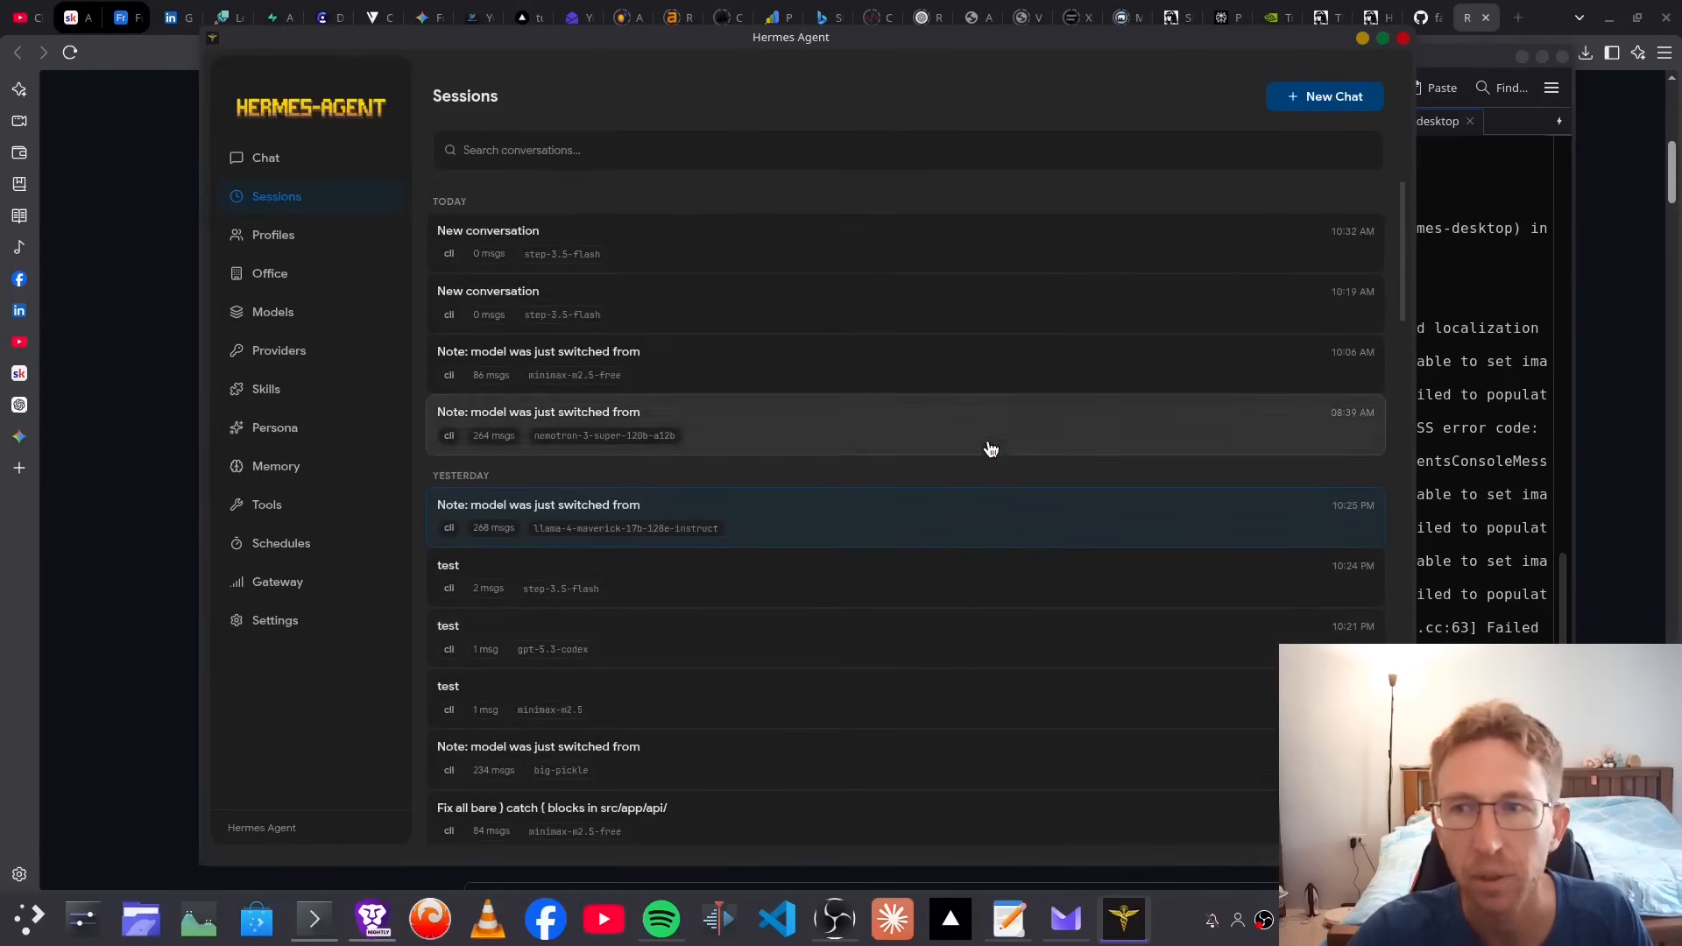
# Step: Switch to Konsole and look at the second youtube-analytics-platform, the trading-app and the ai-search-tool terminal sessions
pyautogui.click(1462, 242)
pyautogui.click(876, 121)
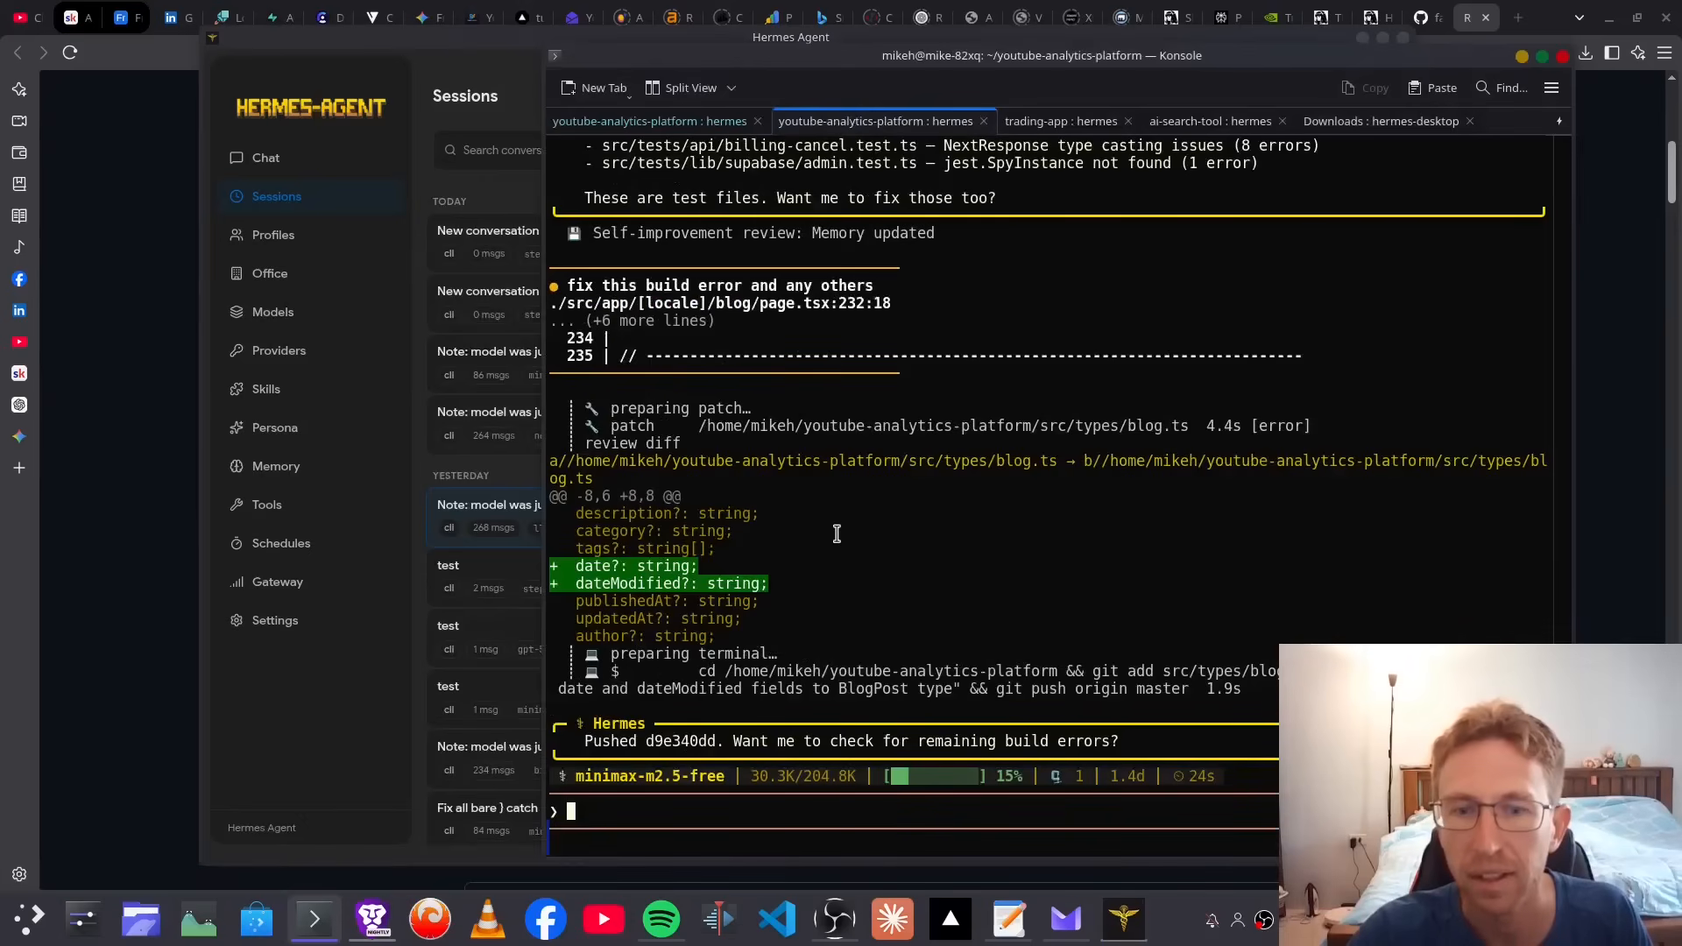
pyautogui.click(1061, 120)
pyautogui.click(1210, 121)
# Step: Switch to Hermes Agent and create a profile named default2, cloning config and API keys from default, and make it the active profile
pyautogui.click(273, 235)
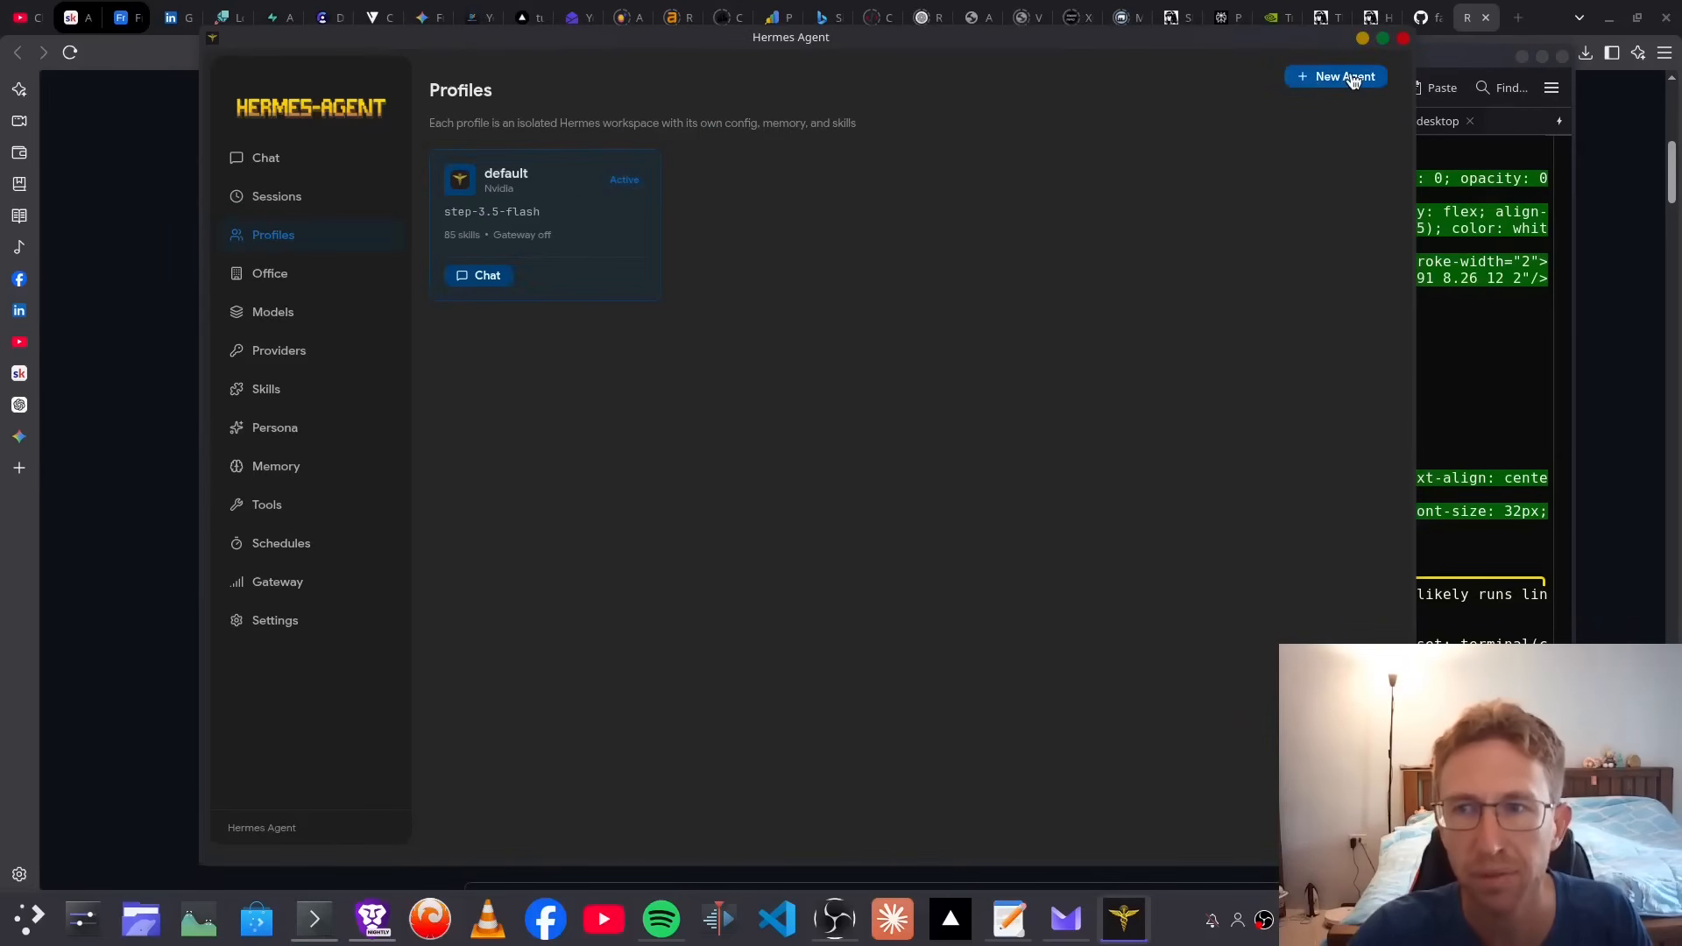
pyautogui.click(1354, 80)
pyautogui.click(576, 180)
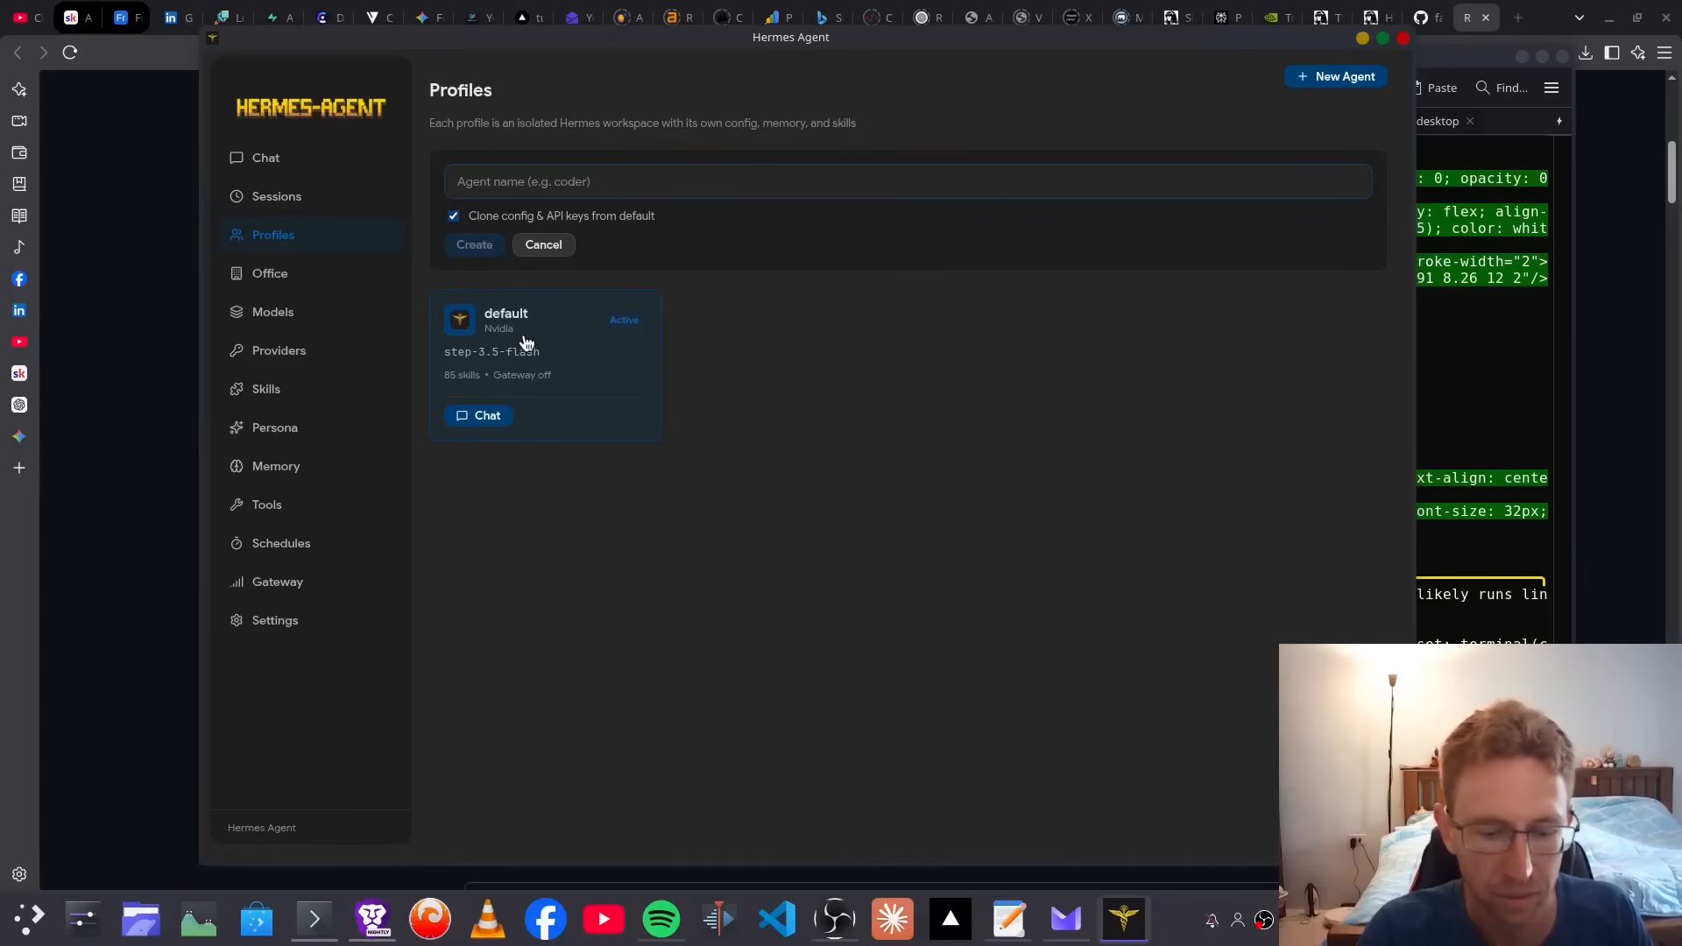
pyautogui.write('default2')
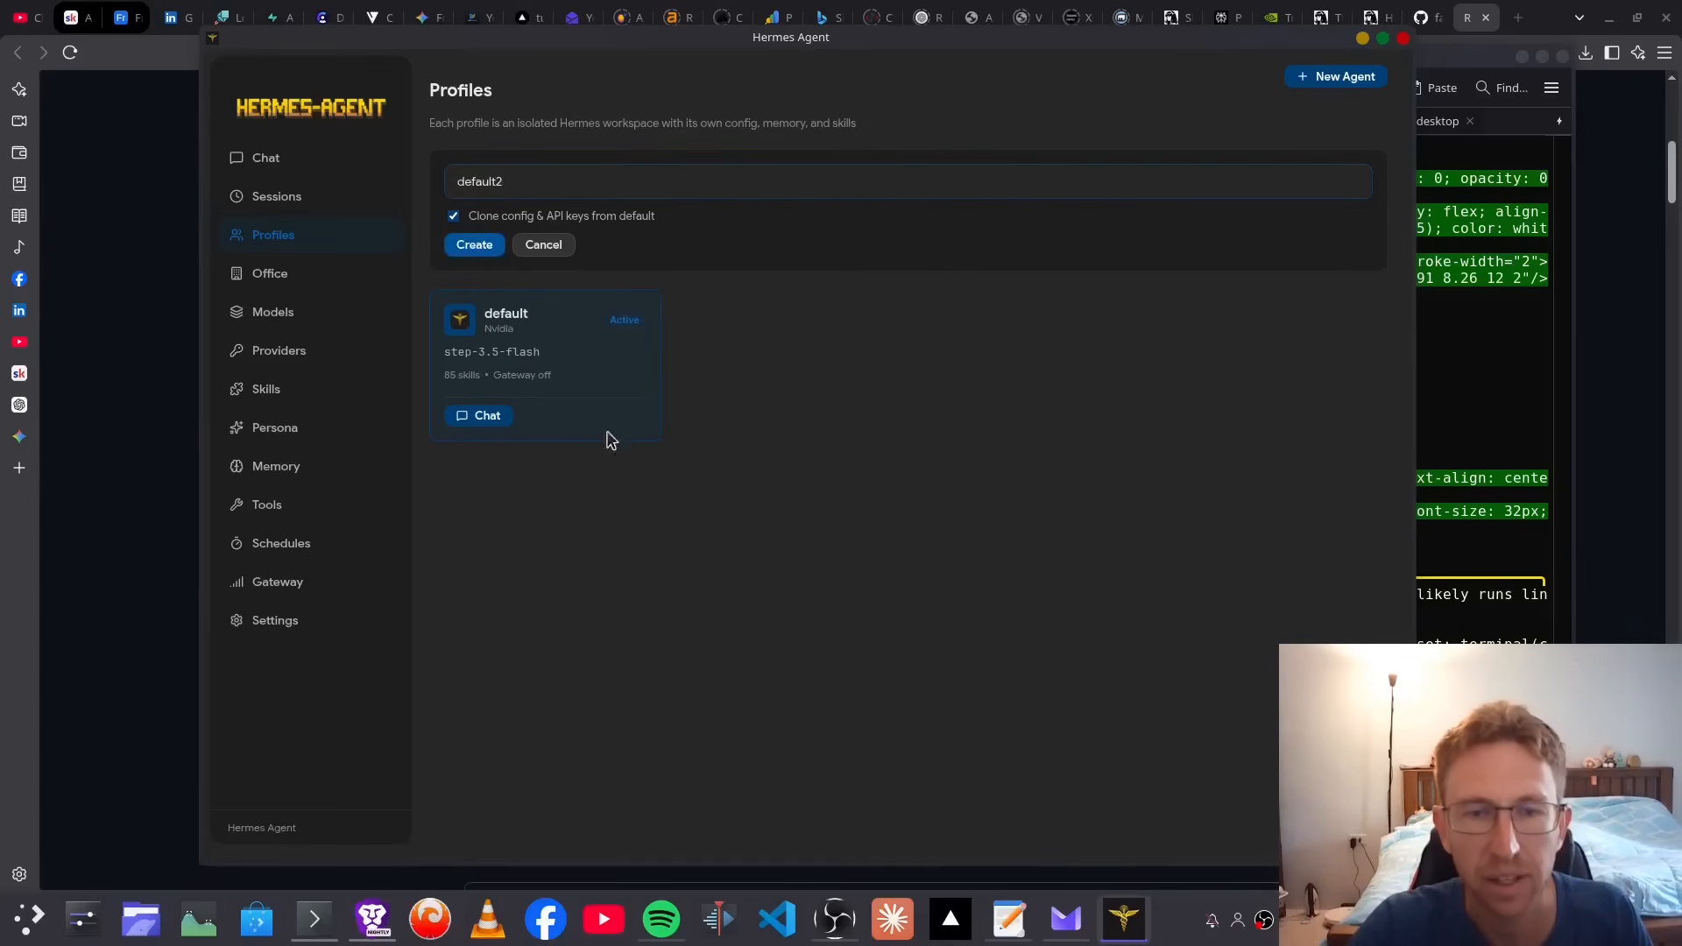
pyautogui.press('Return')
pyautogui.click(821, 202)
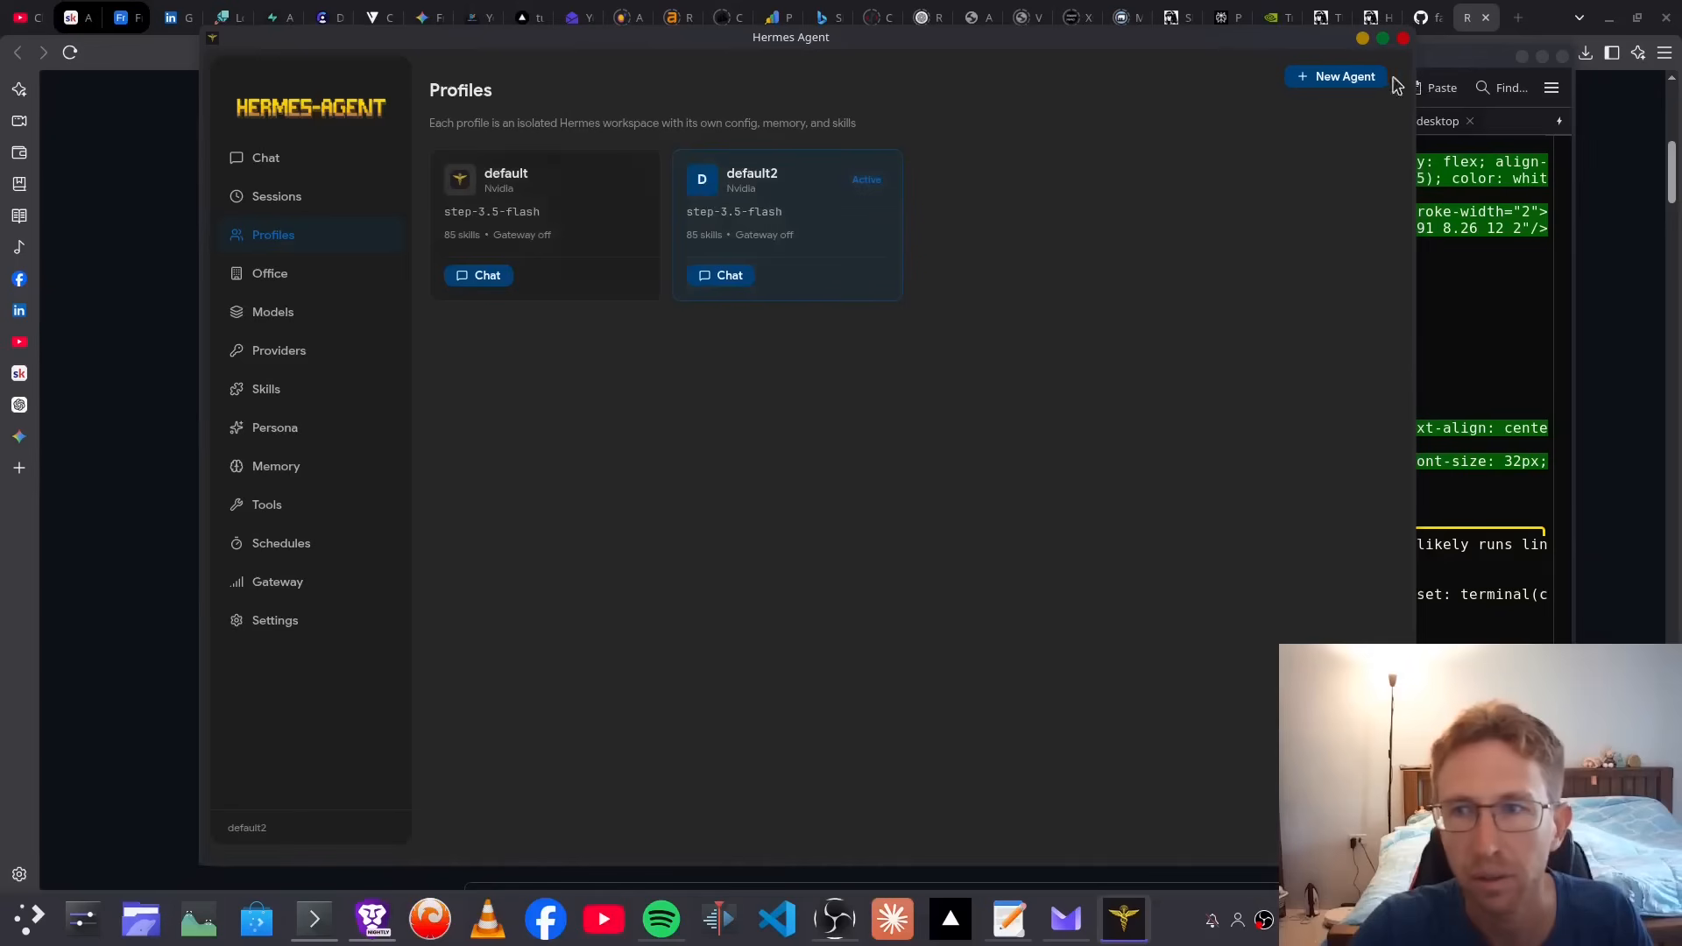
pyautogui.click(1350, 78)
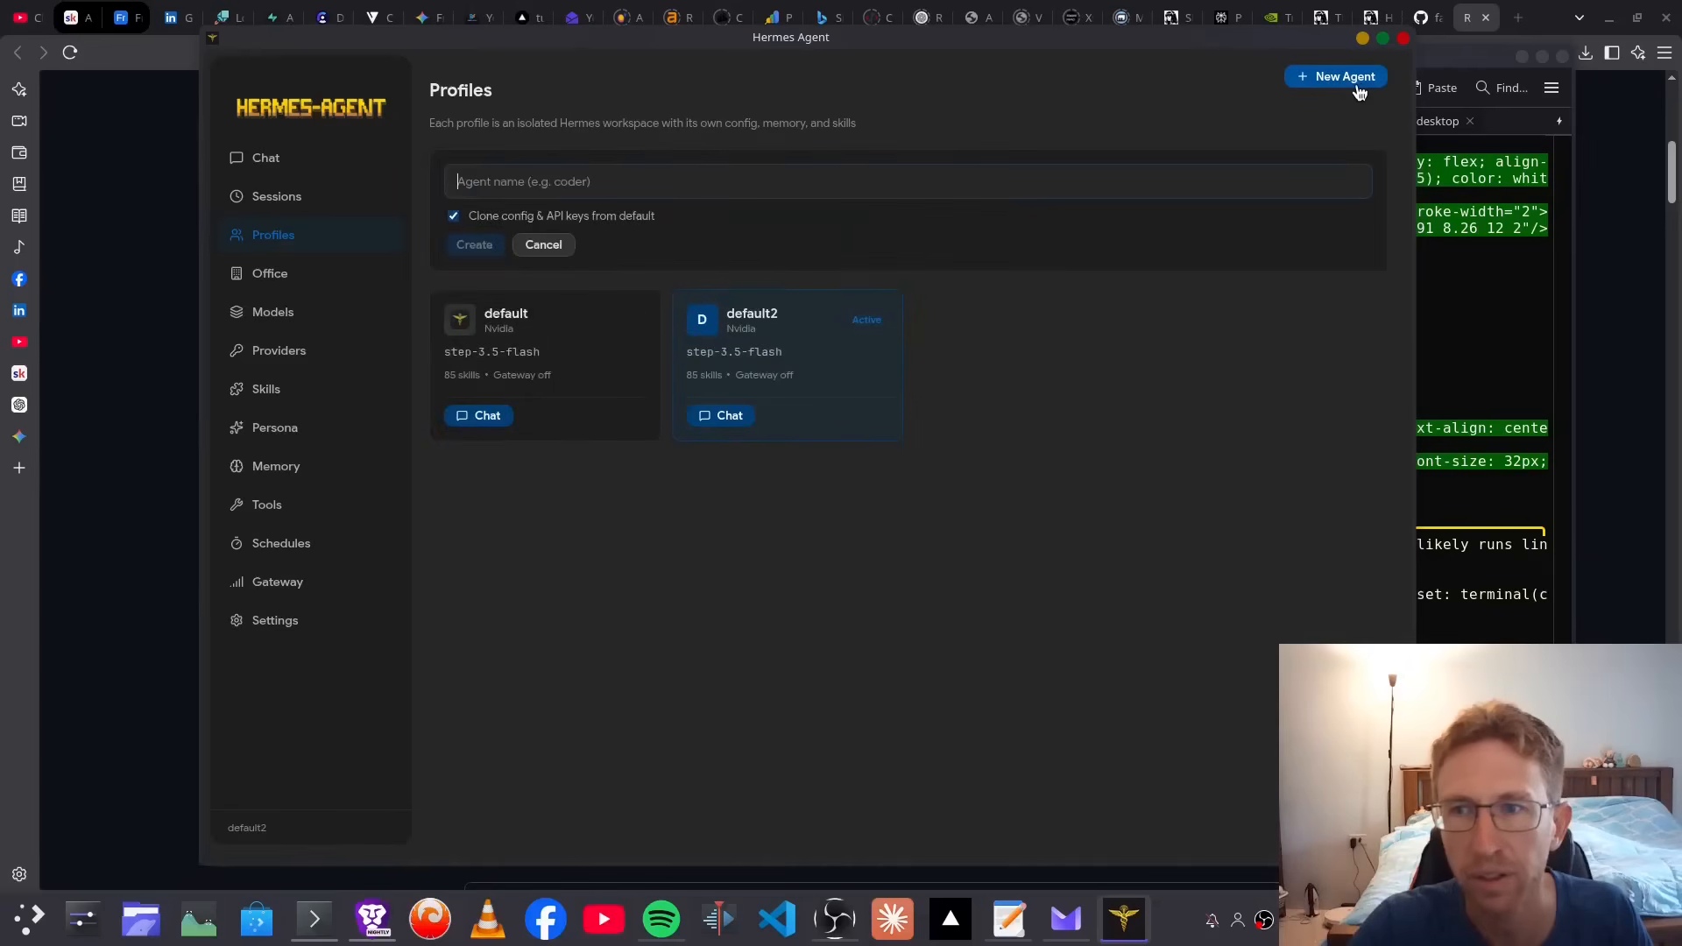
pyautogui.click(562, 248)
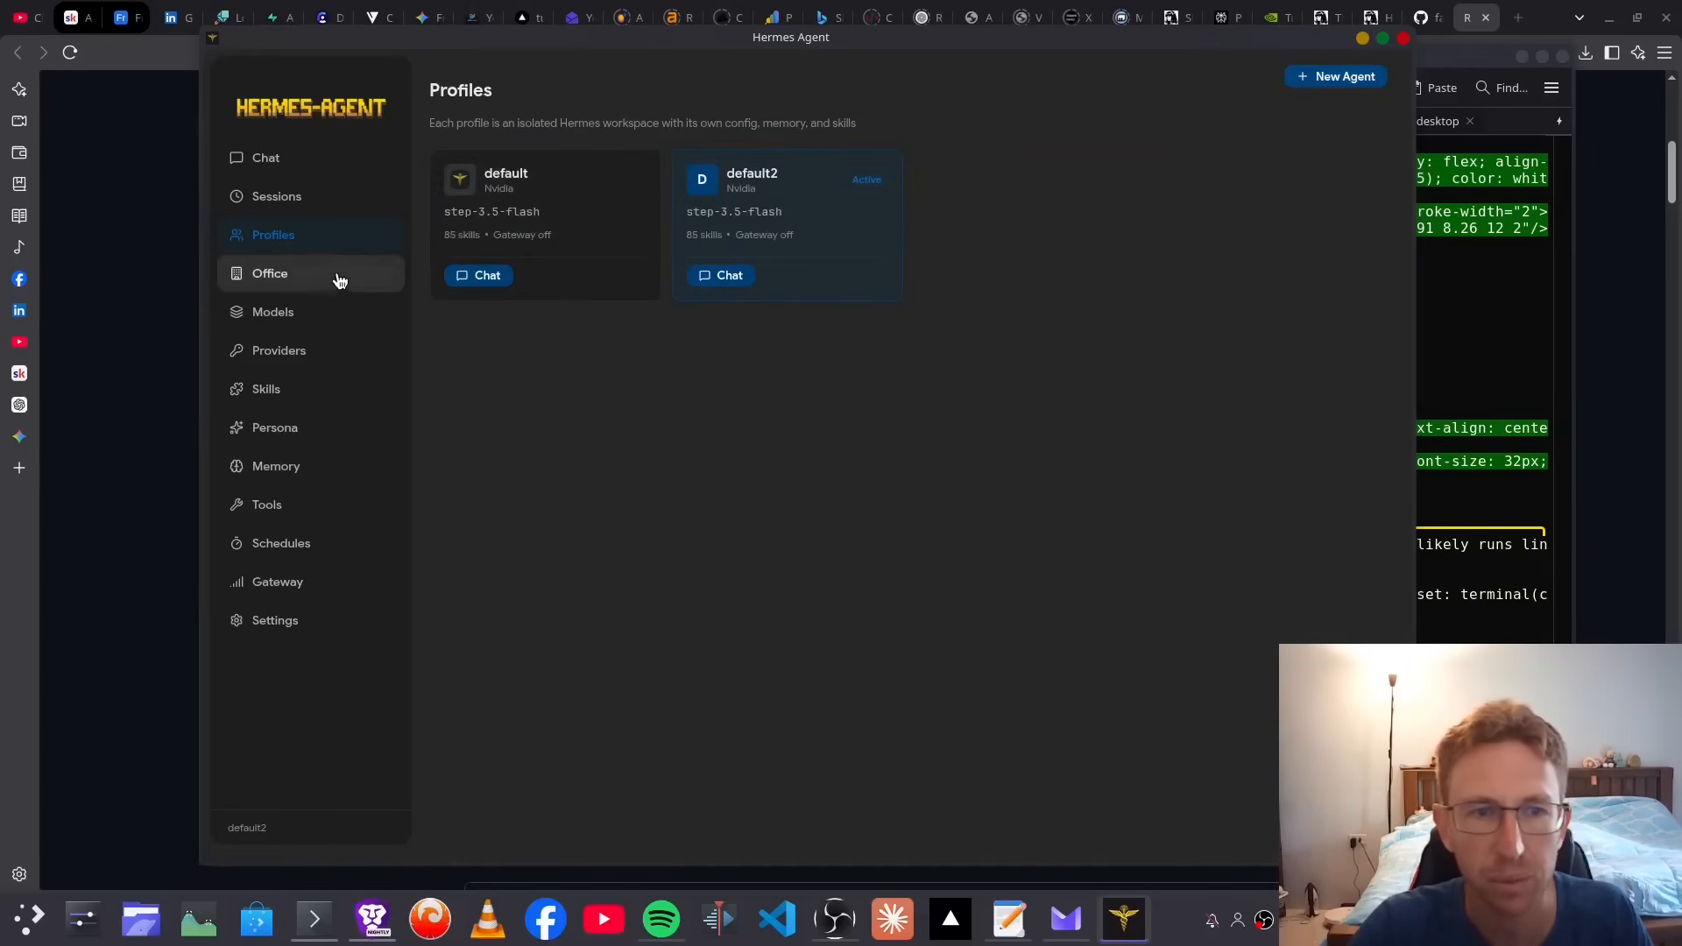
# Step: View the Claw3D project on GitHub from the Office section, and return to Hermes Agent
pyautogui.click(337, 277)
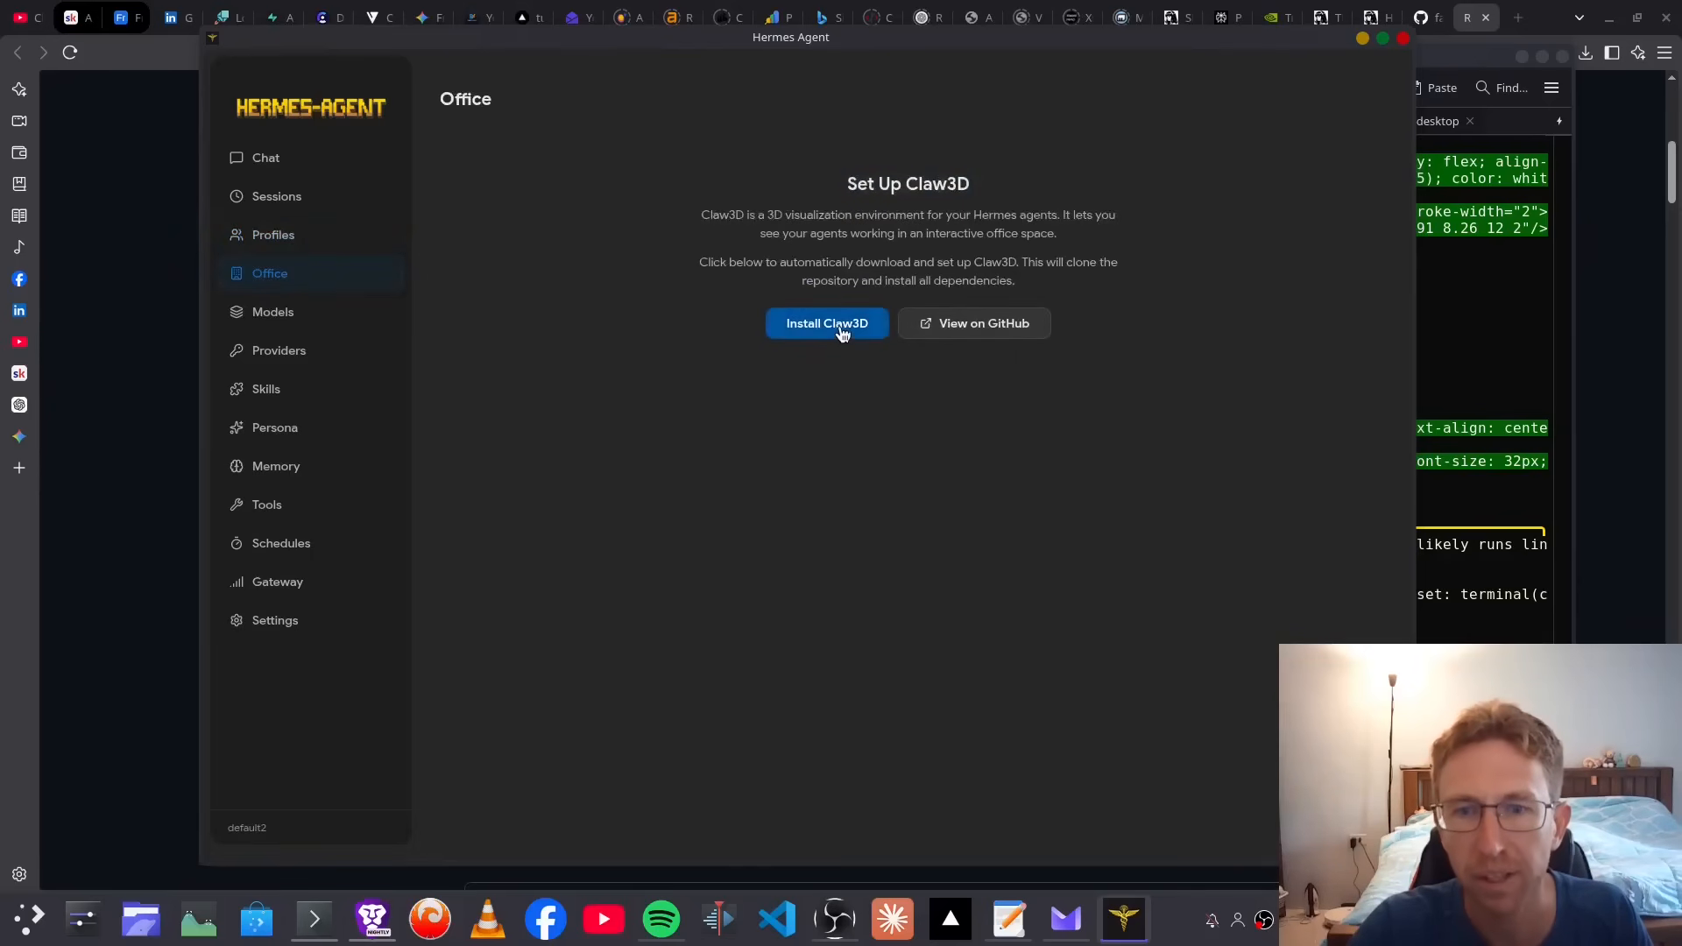
pyautogui.click(1027, 332)
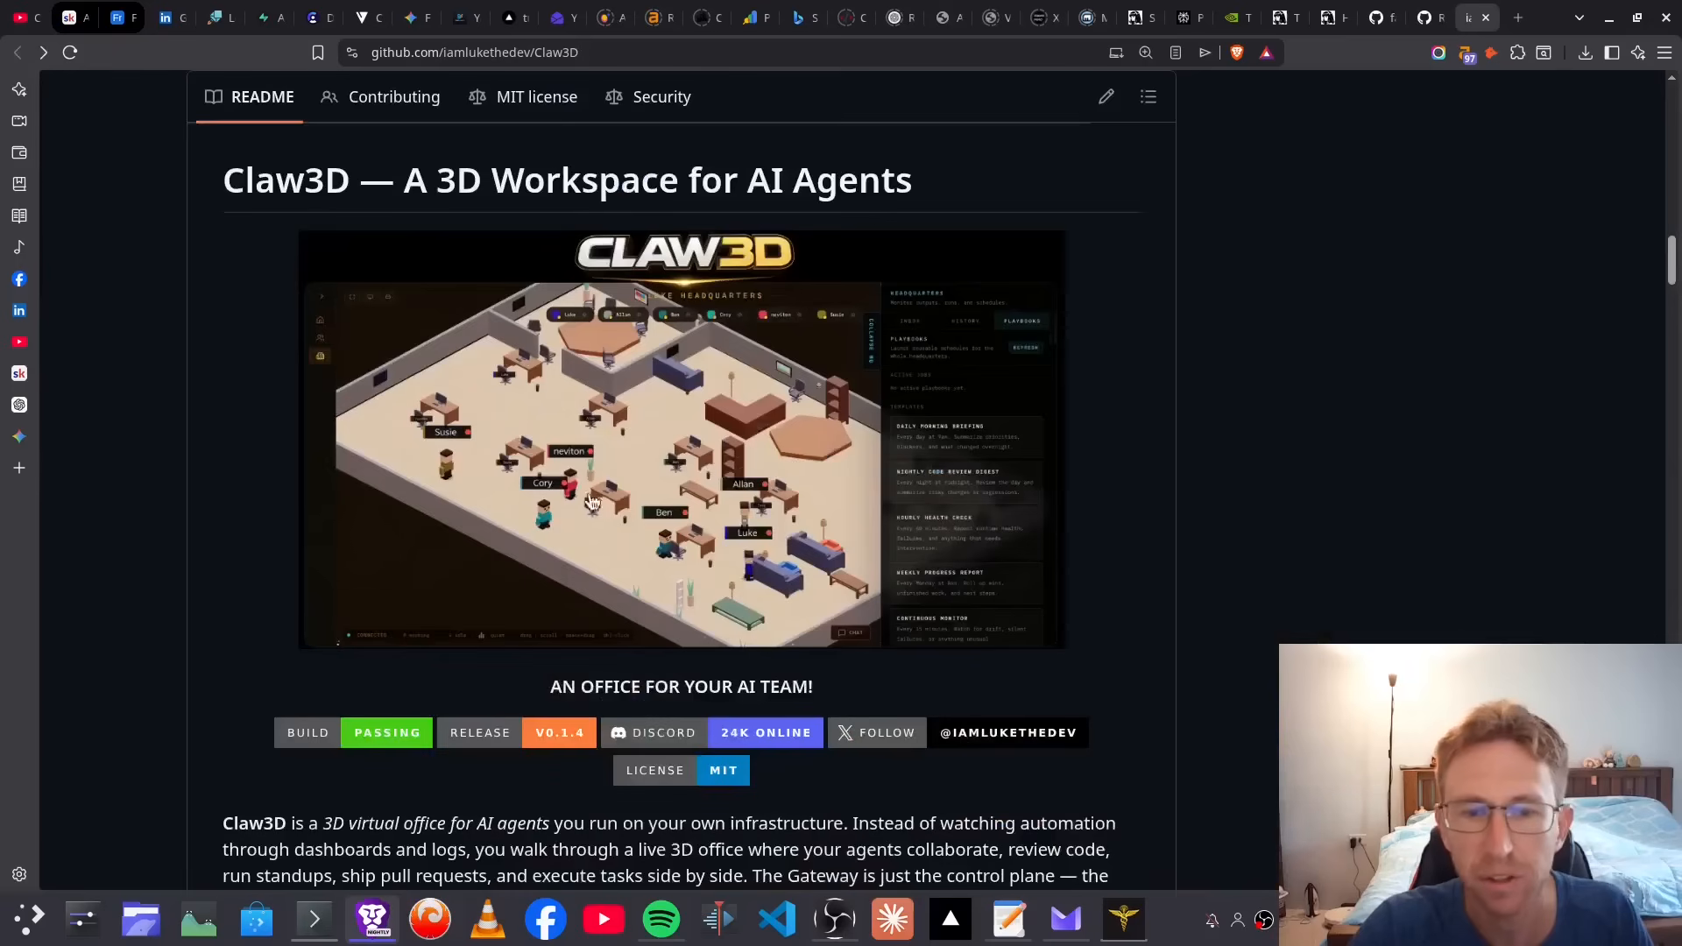
pyautogui.click(315, 925)
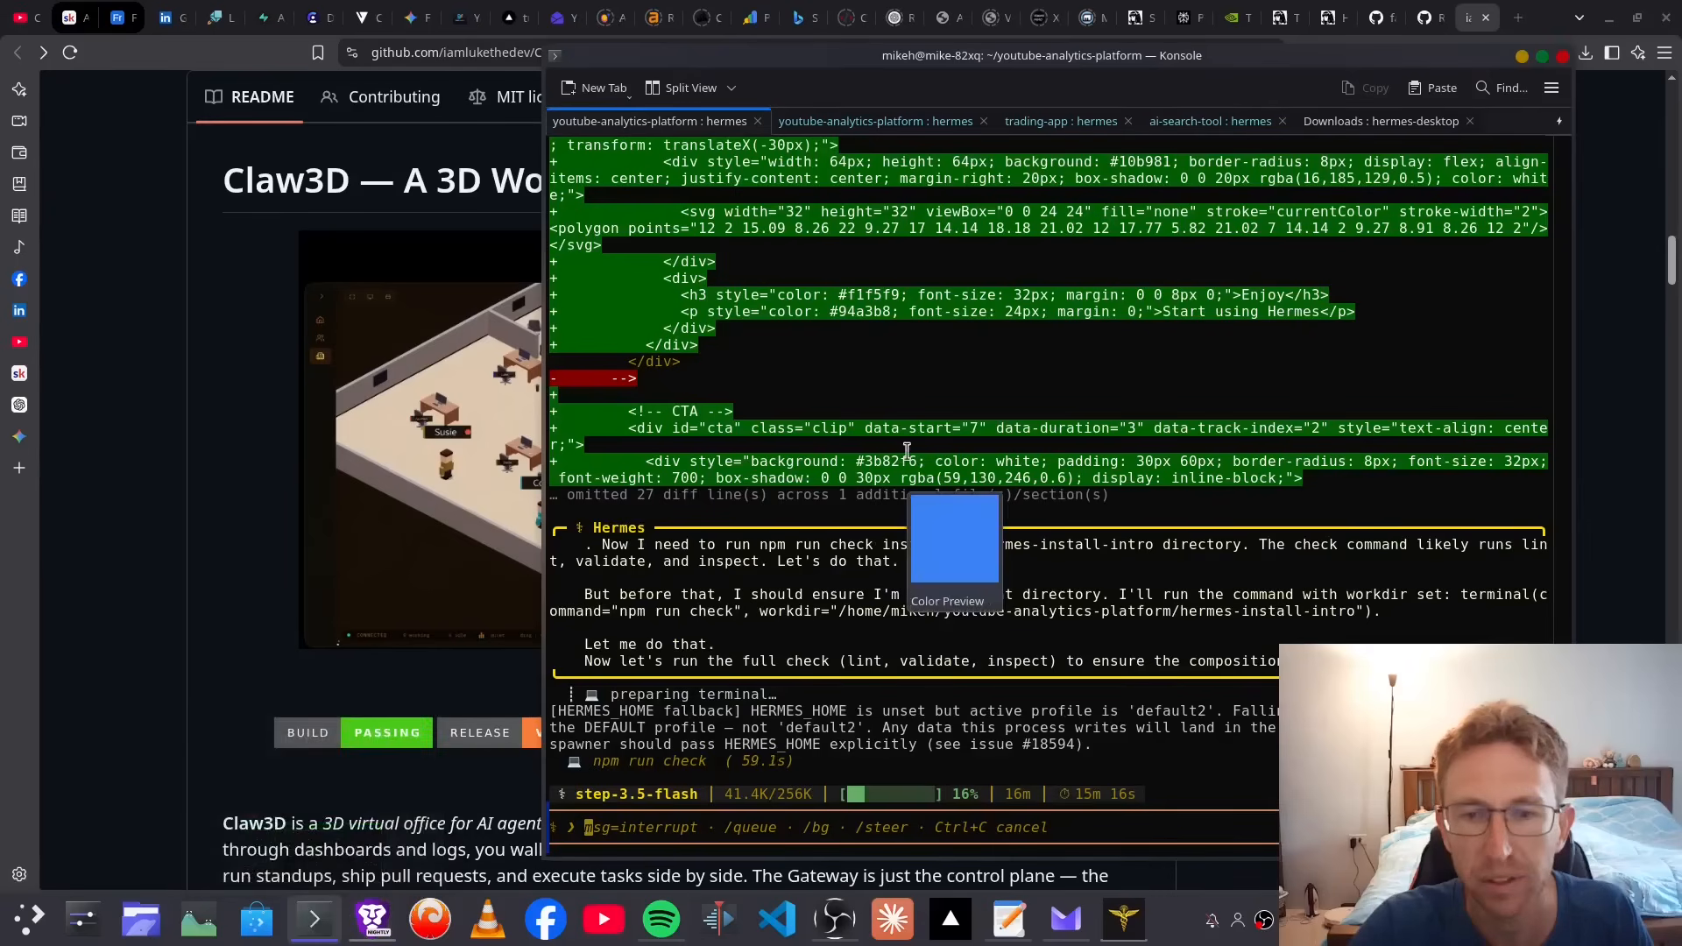
pyautogui.click(311, 920)
pyautogui.click(1125, 918)
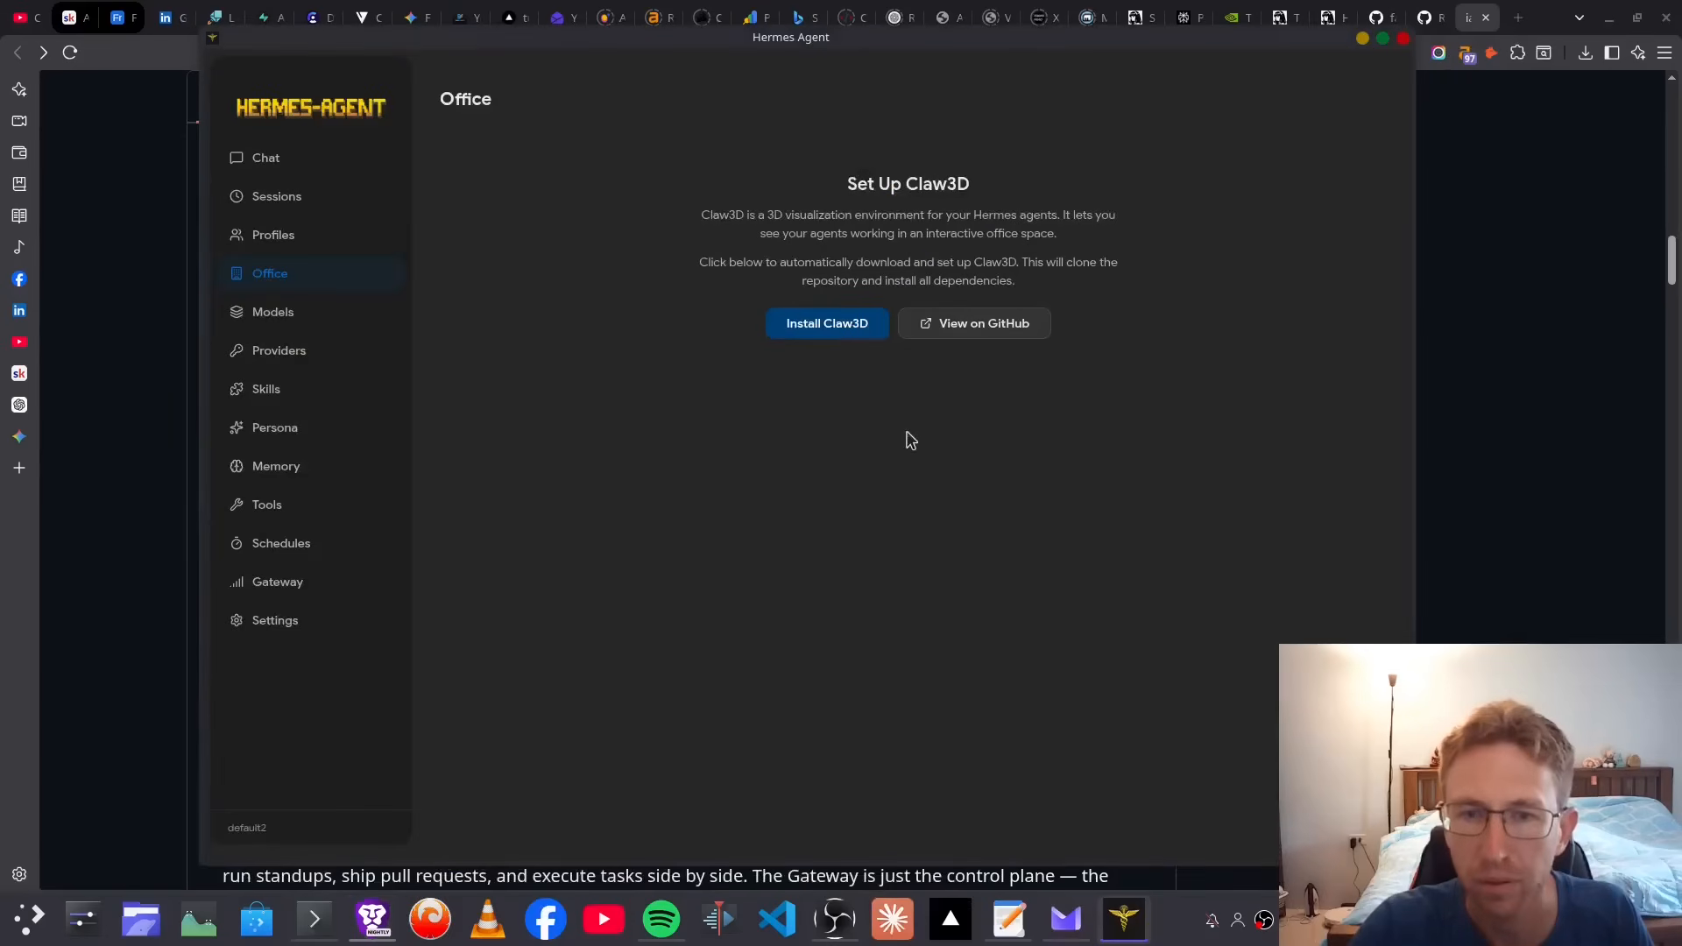
# Step: Install Claw3D for the office, and look at its GitHub page in the browser while the setup runs
pyautogui.click(822, 324)
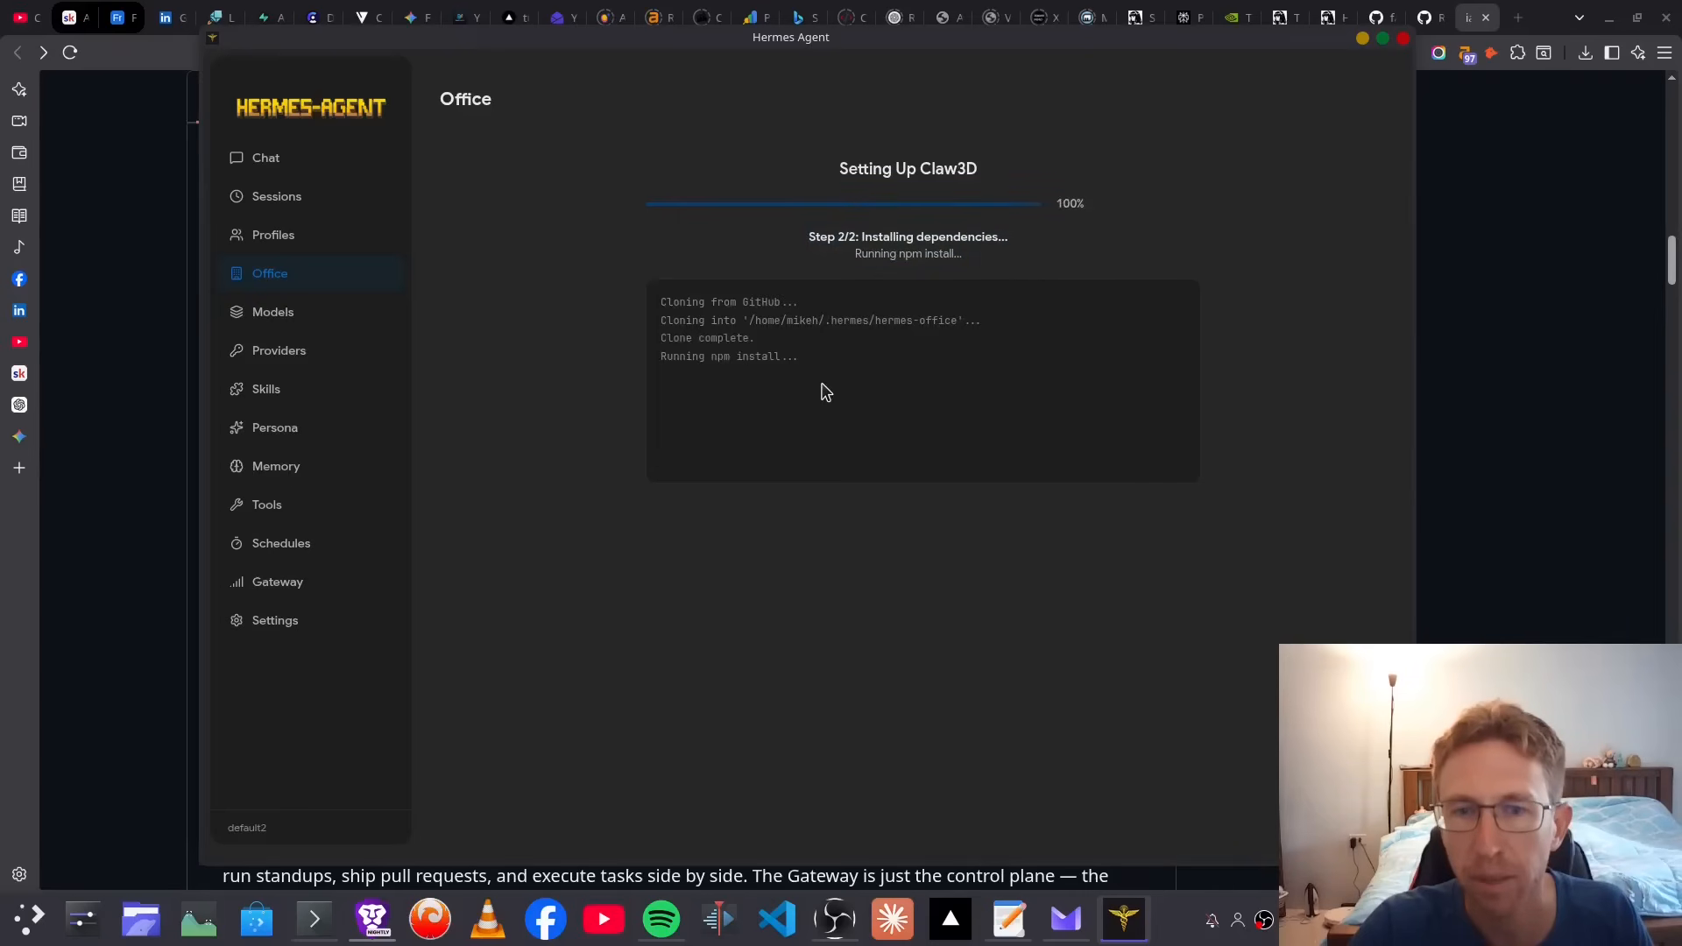
pyautogui.moveTo(710, 355); pyautogui.dragTo(874, 361)
pyautogui.click(885, 350)
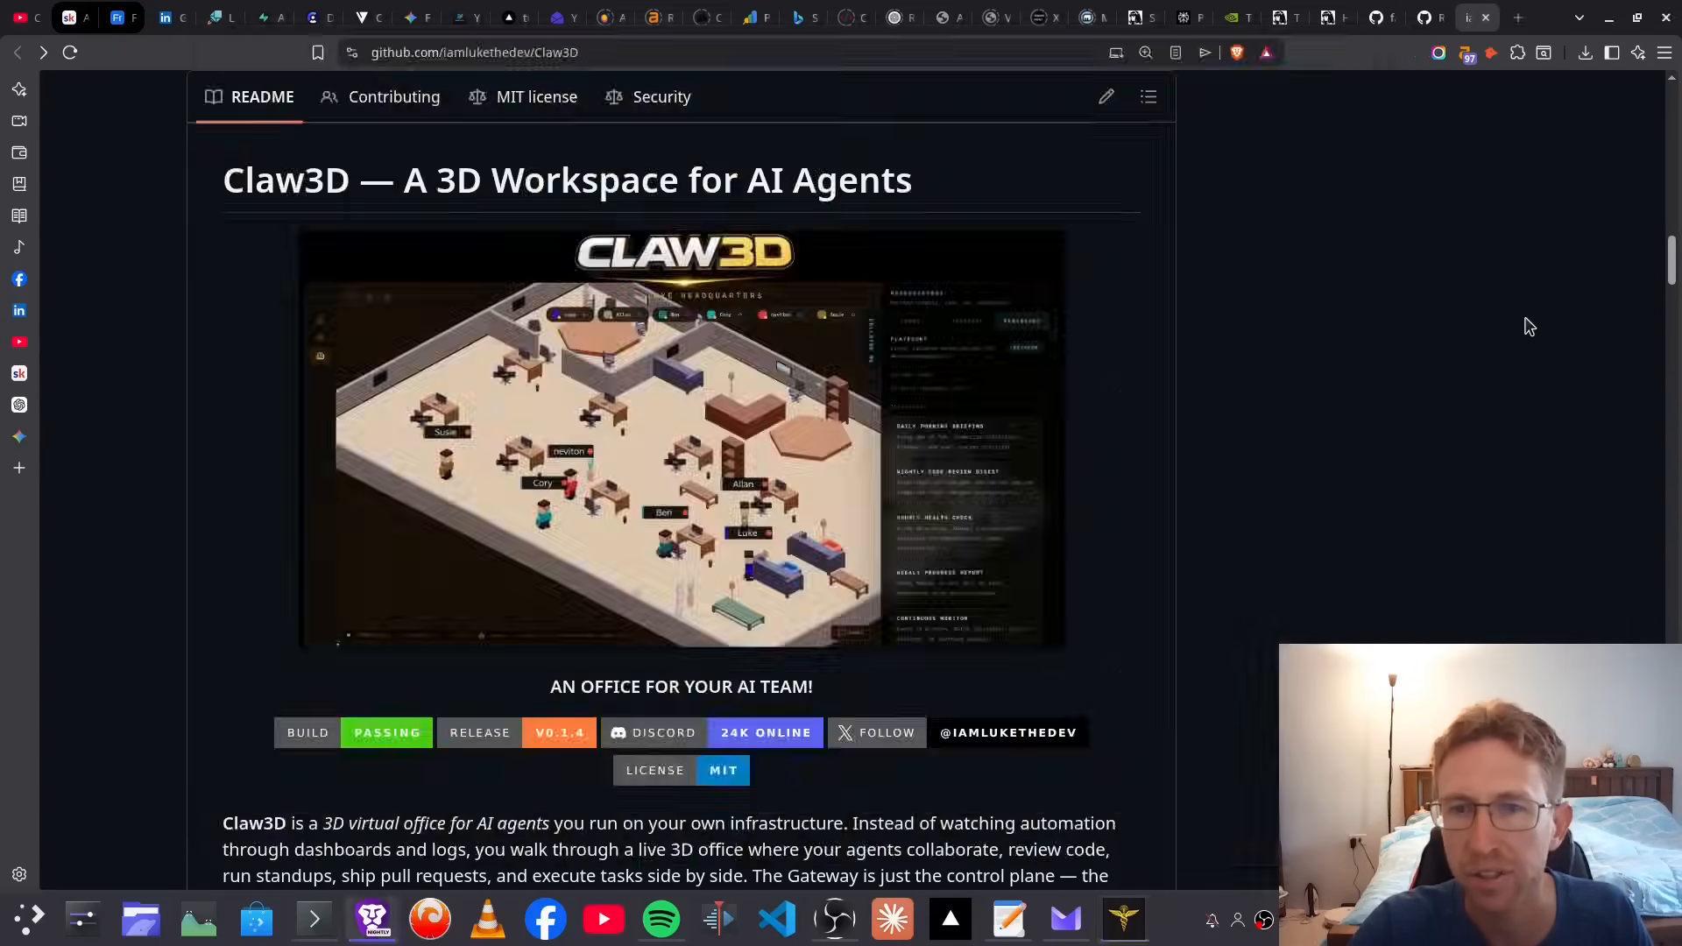
pyautogui.click(1526, 325)
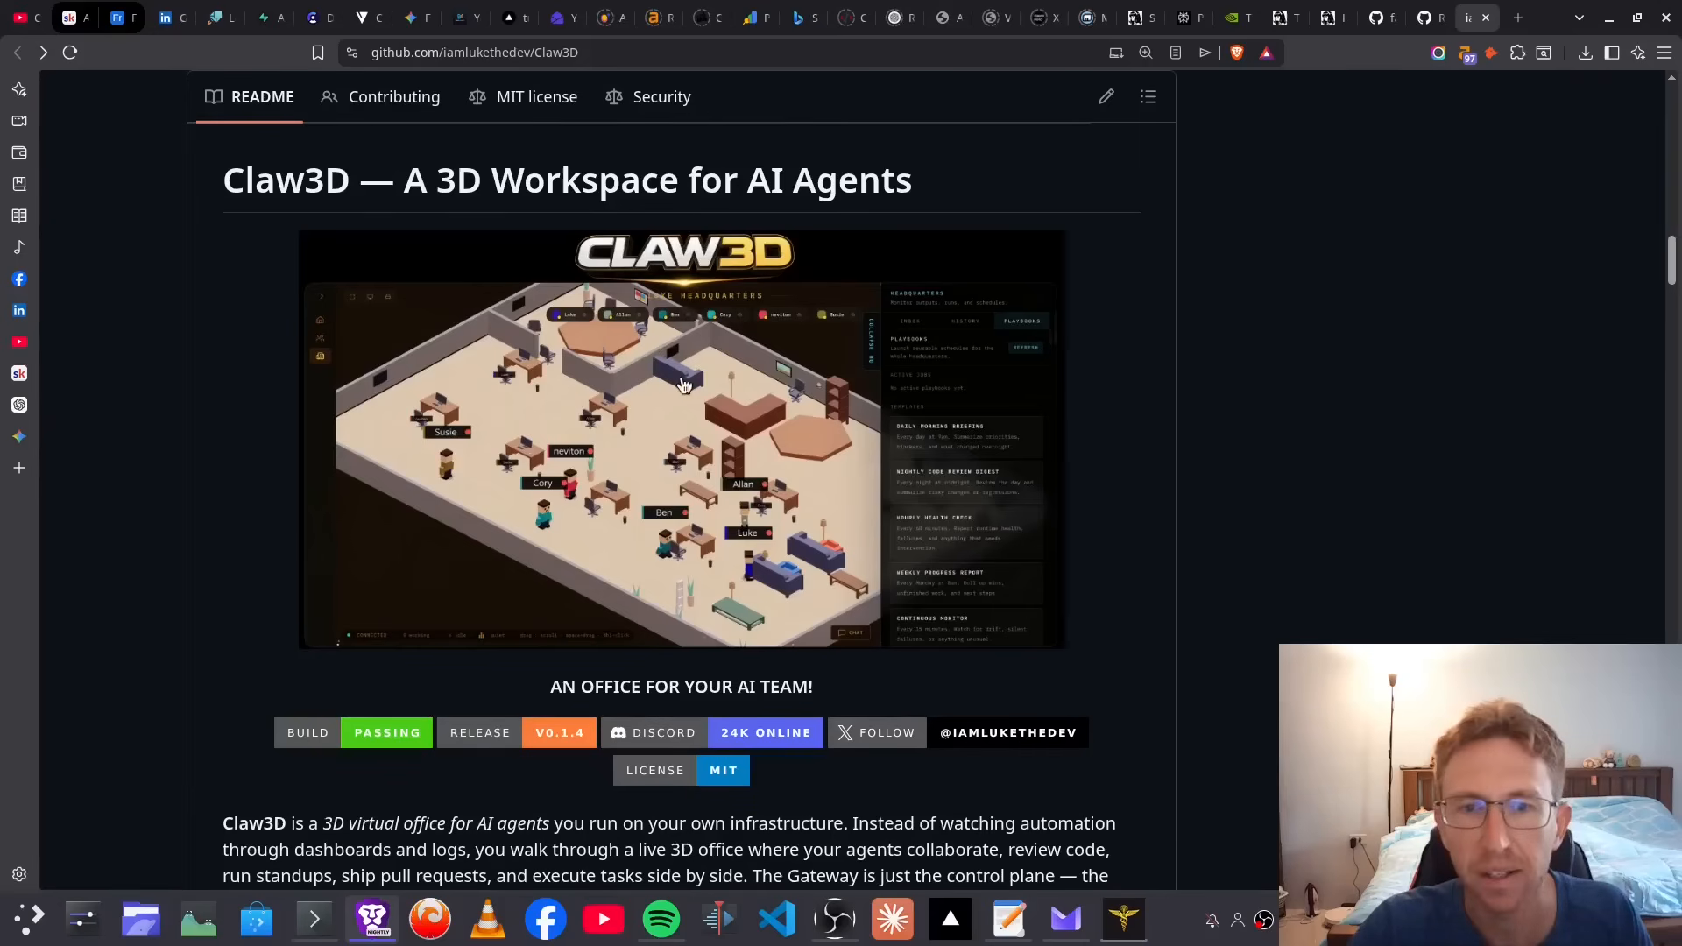
pyautogui.click(1124, 918)
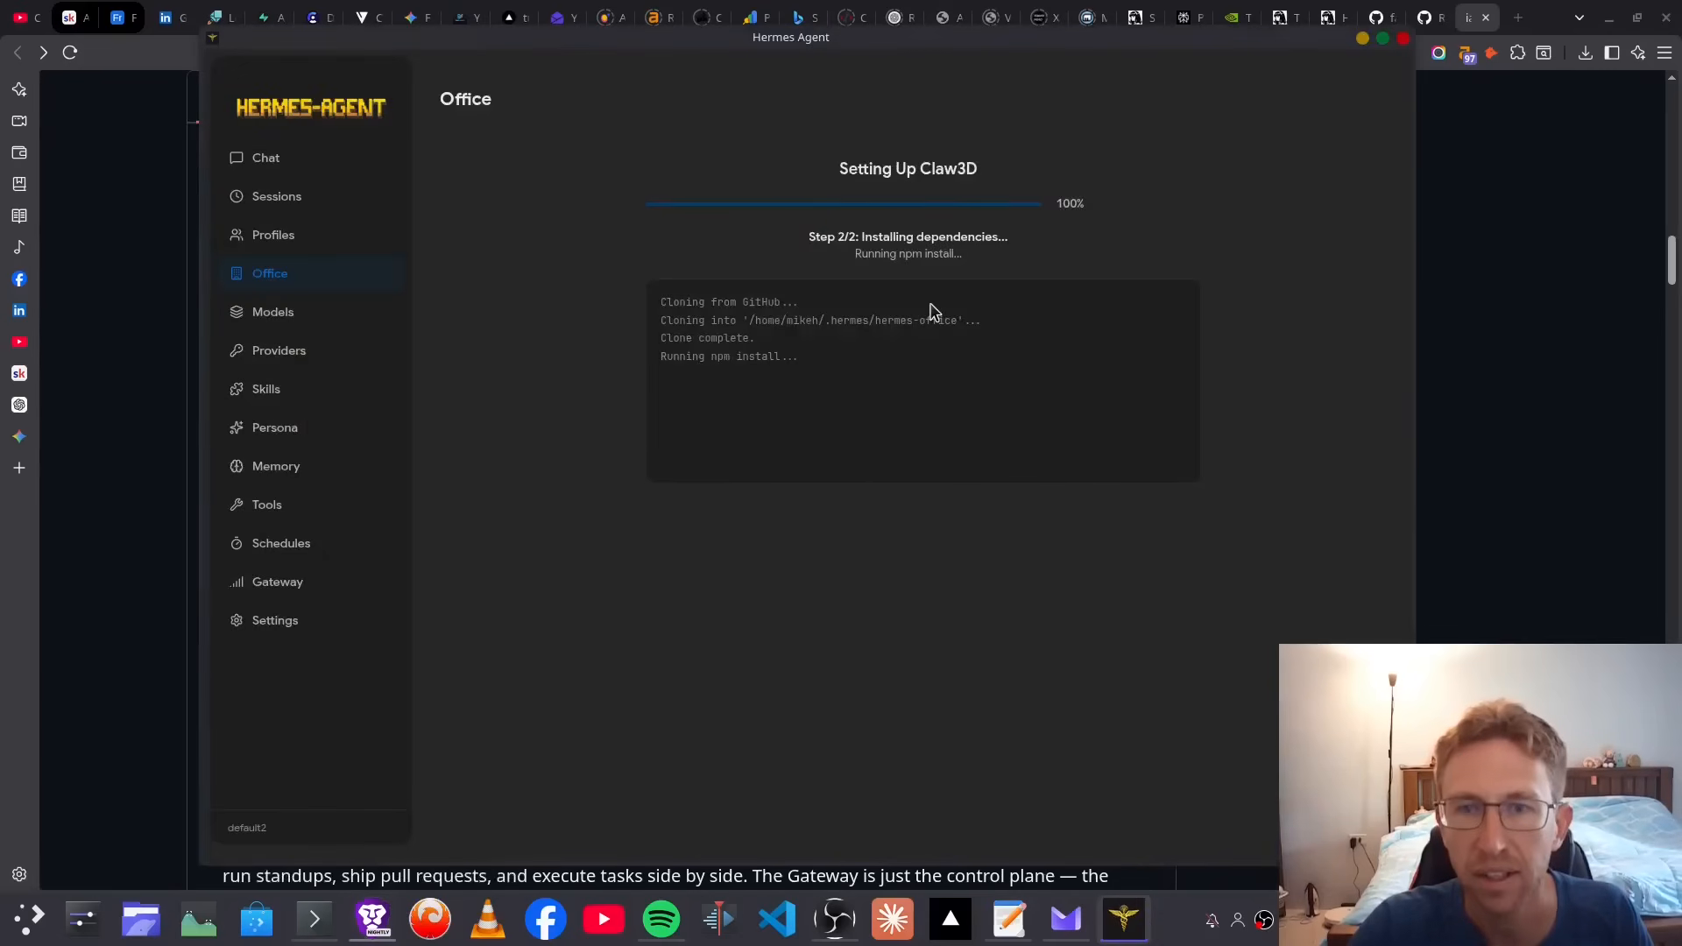
# Step: Maximize the Hermes Agent window and view the step-3.5-flash entry's settings in the model library without changing them
pyautogui.press('super+Up')
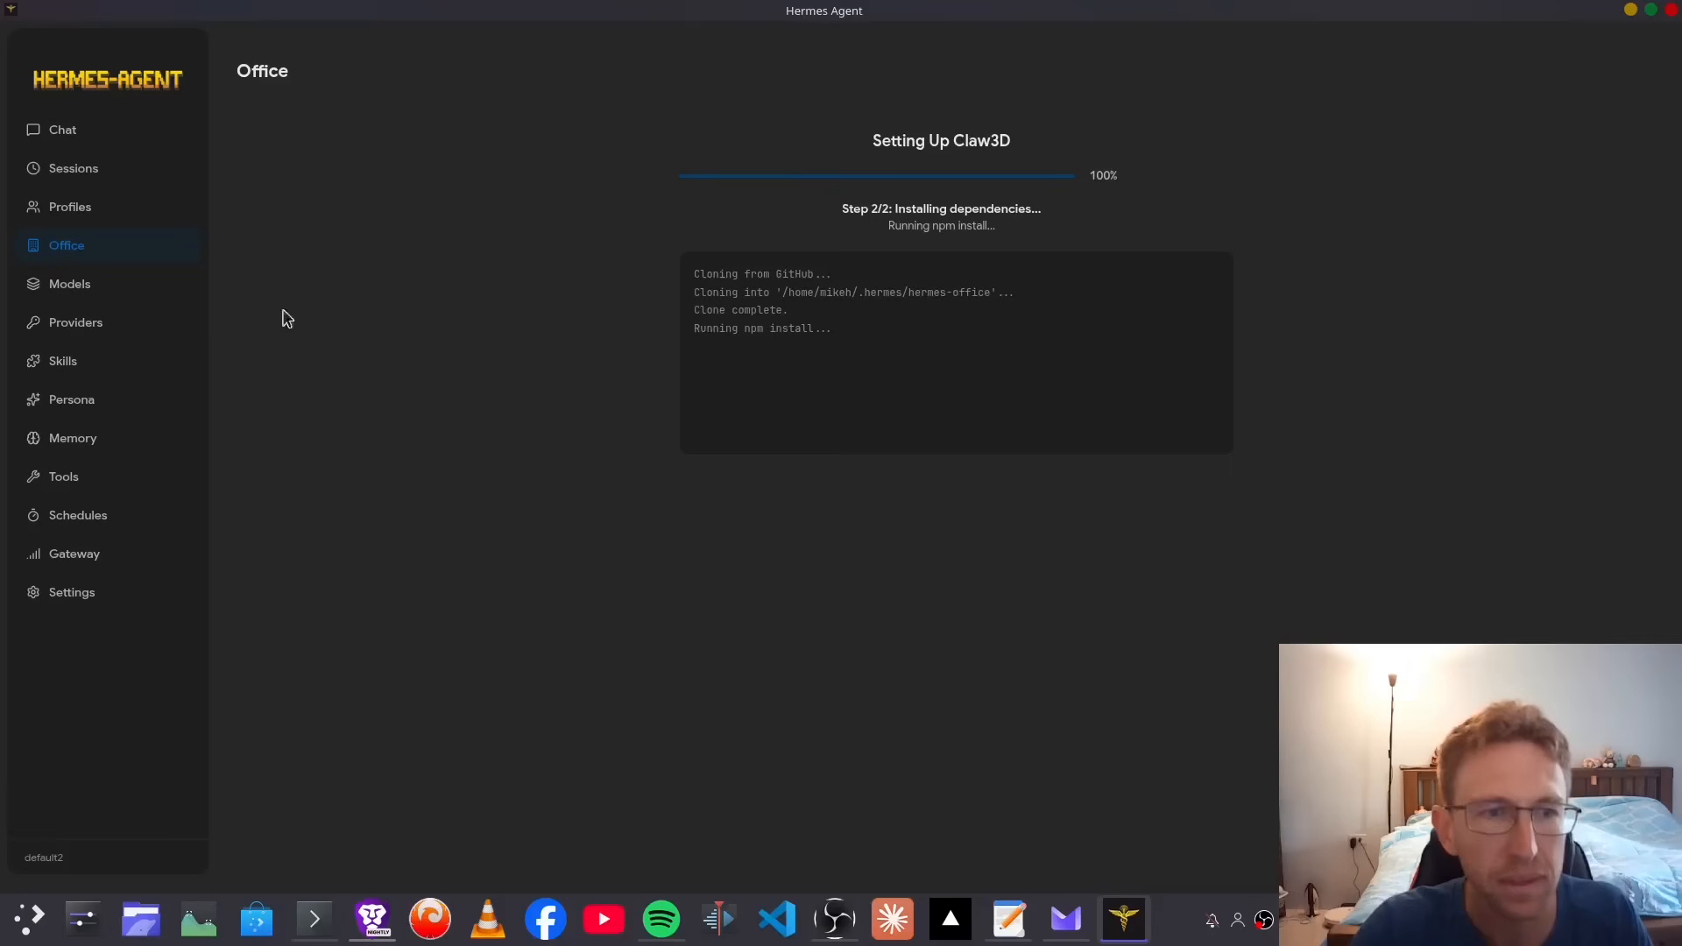
pyautogui.click(102, 294)
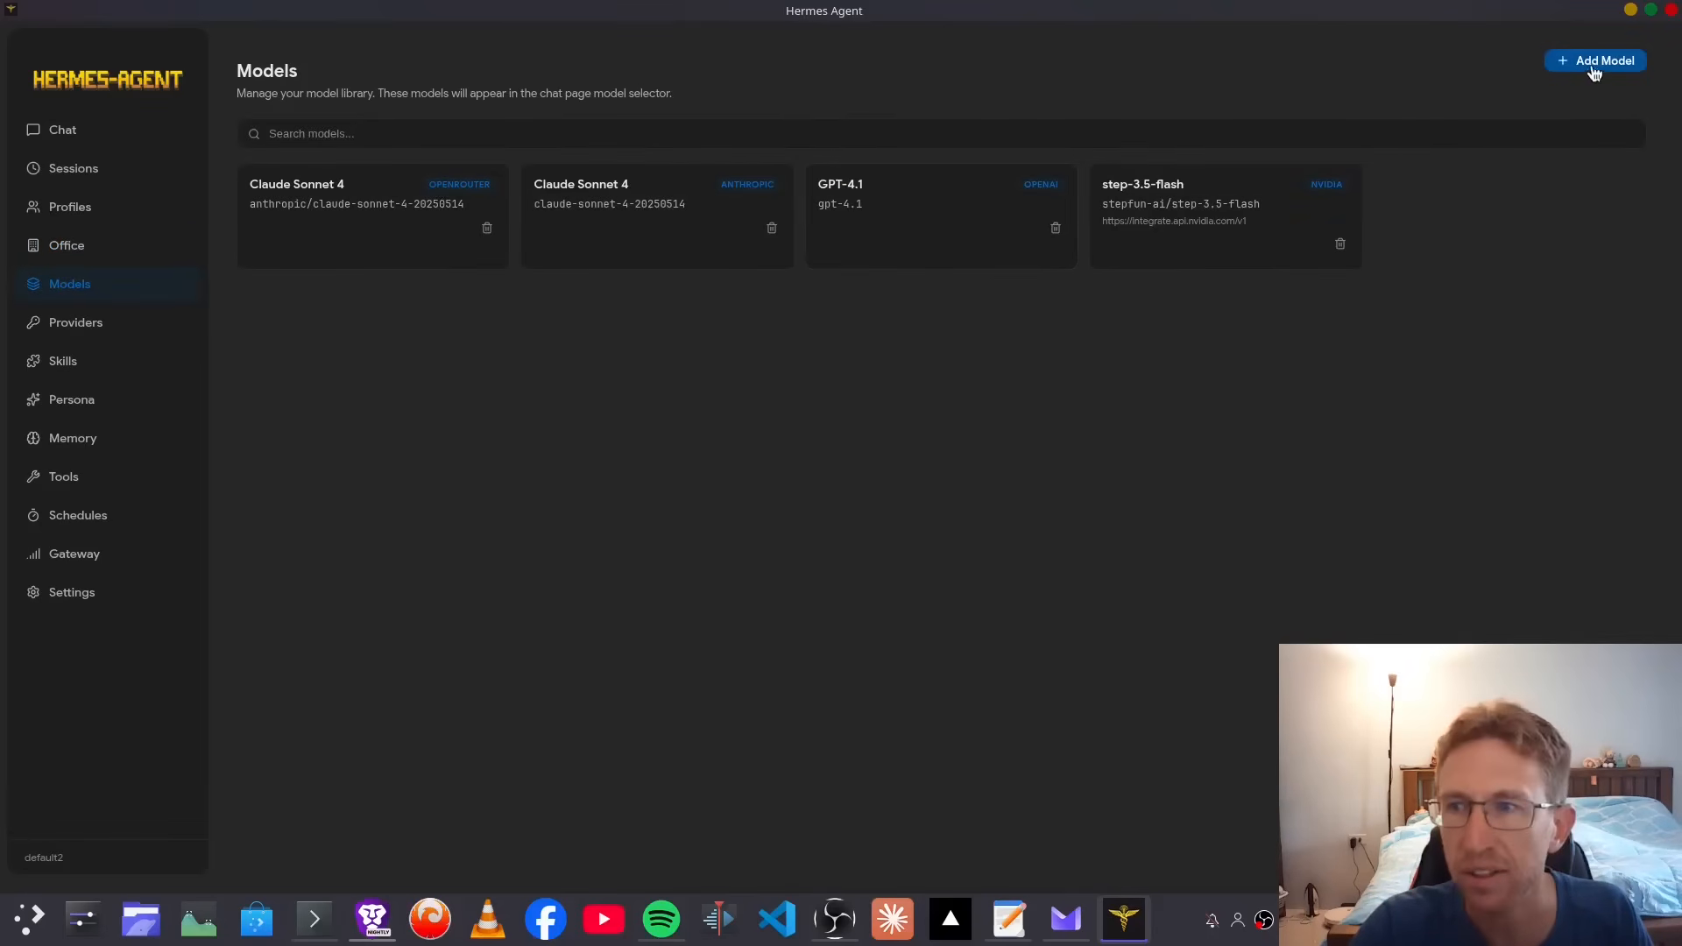
pyautogui.click(1204, 244)
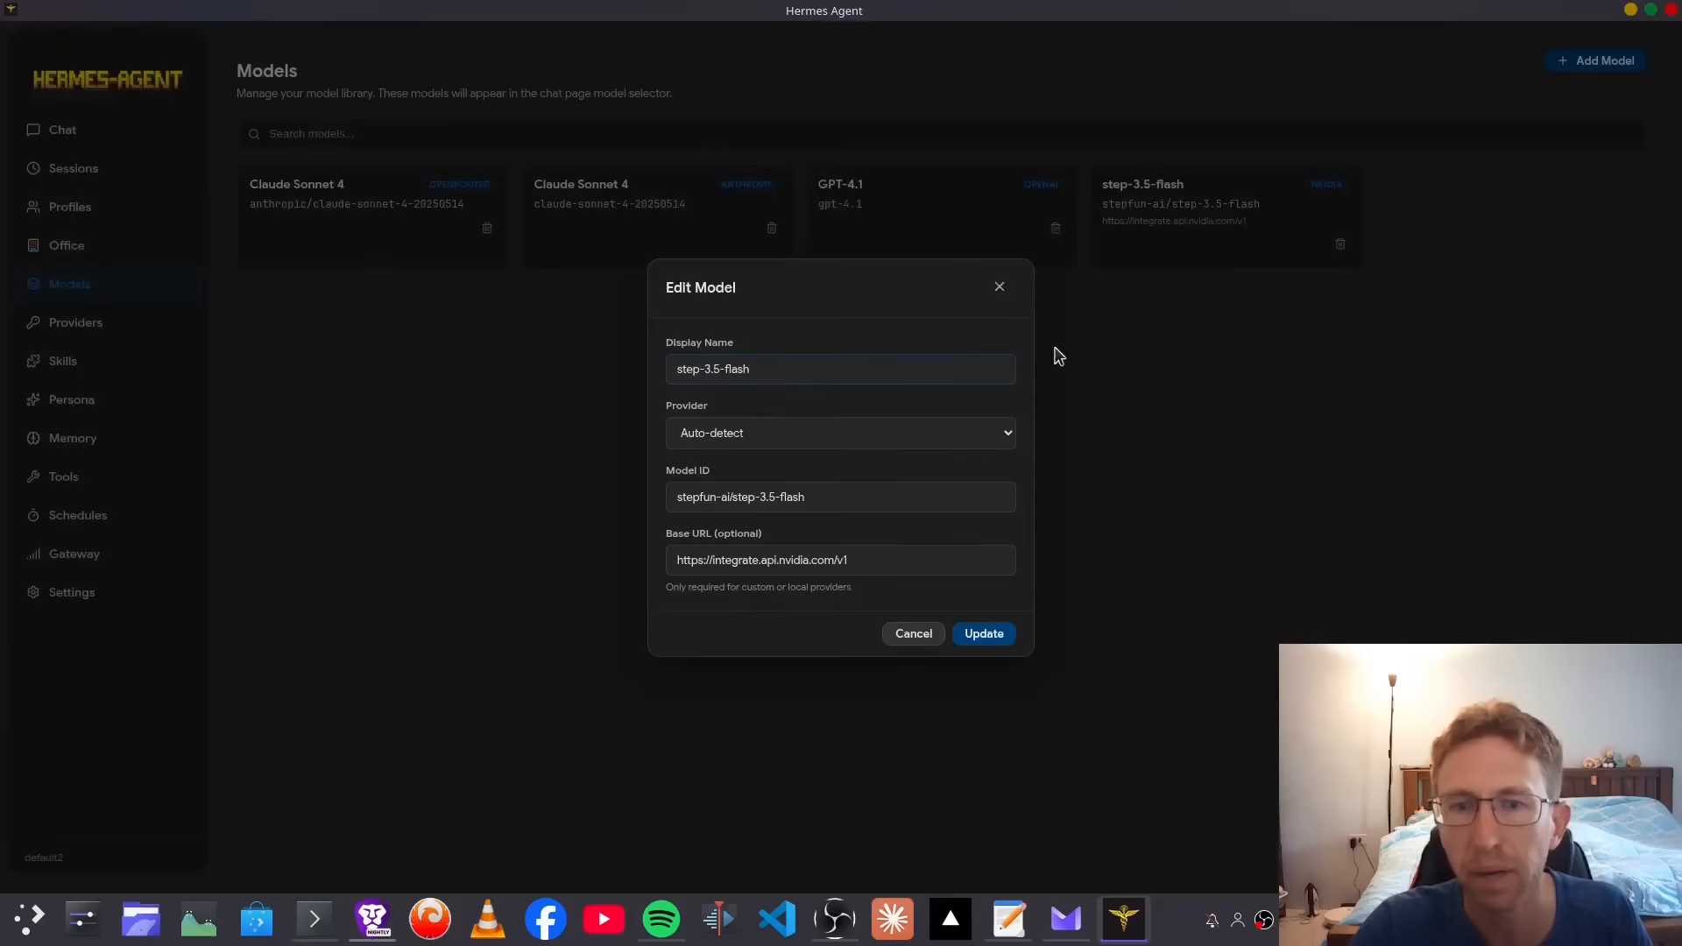
pyautogui.click(922, 638)
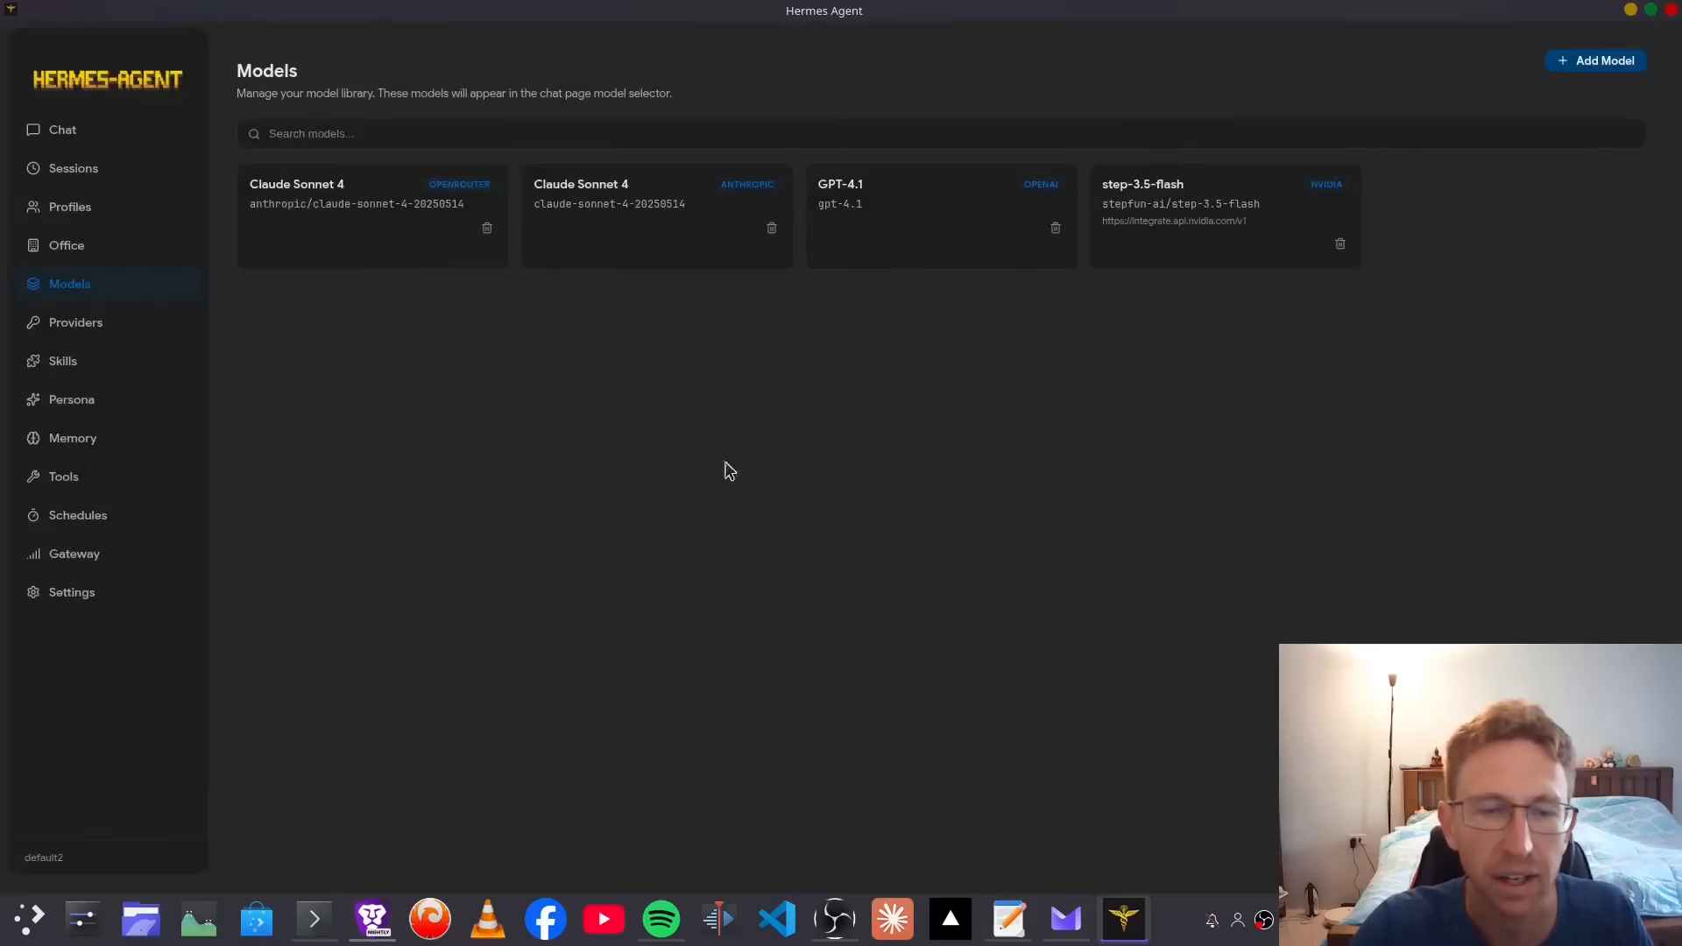
# Step: Look at the new-model form's provider options, choose MiniMax as a trial, and close the form without adding a model
pyautogui.click(1605, 60)
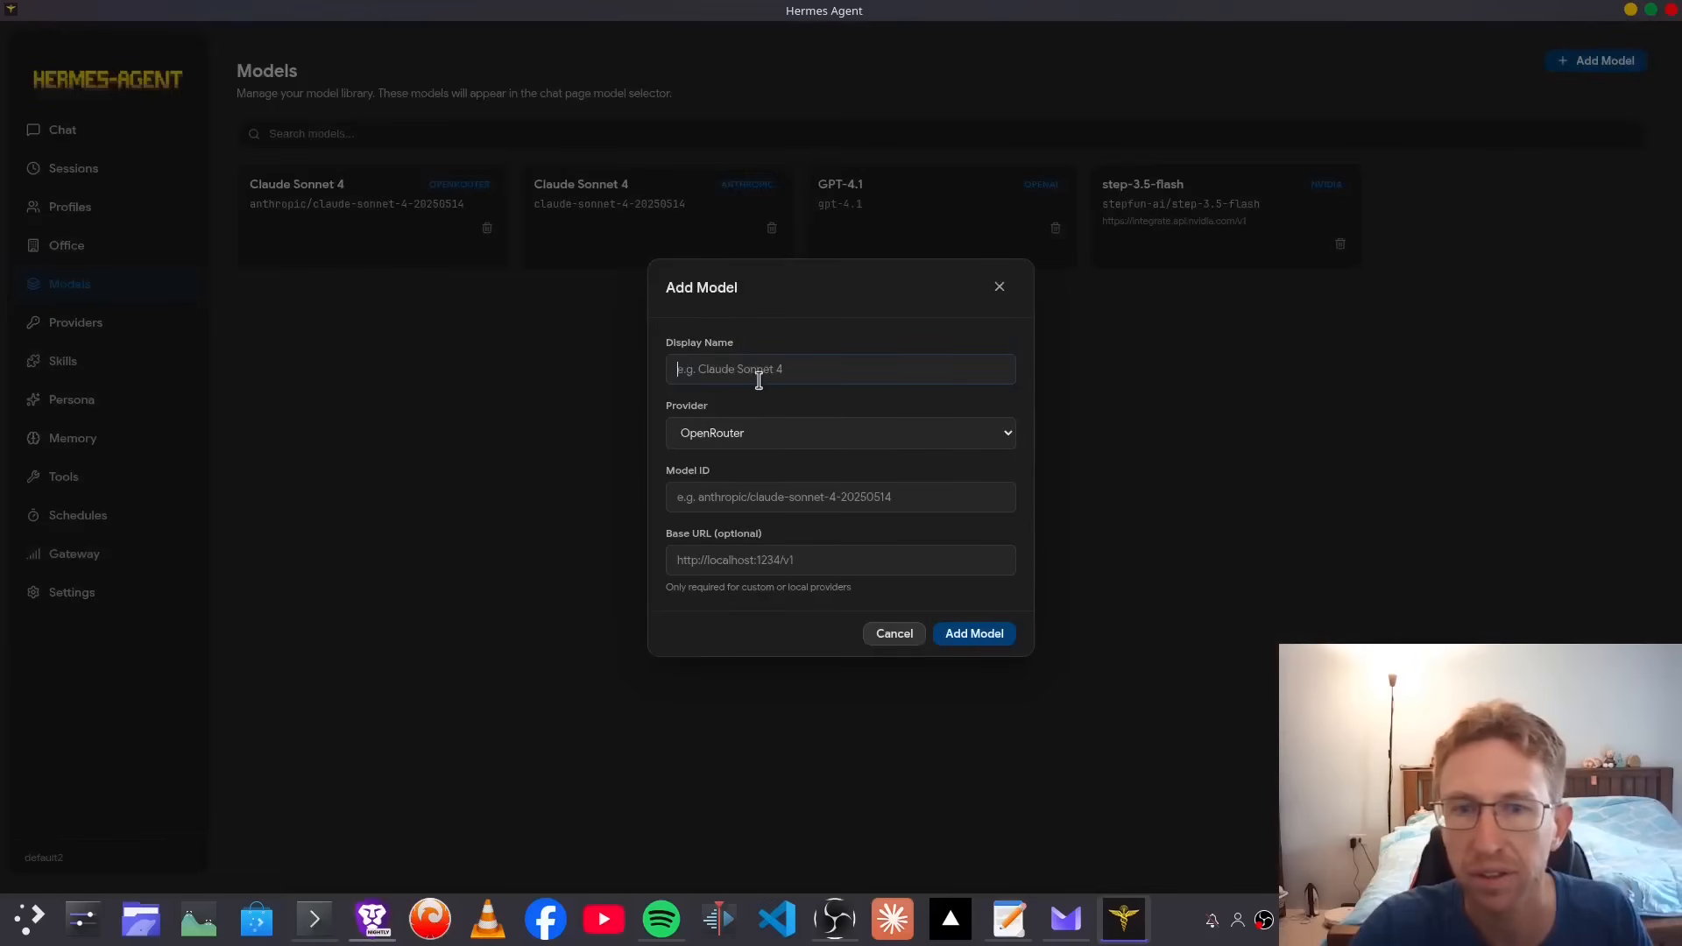
pyautogui.click(737, 435)
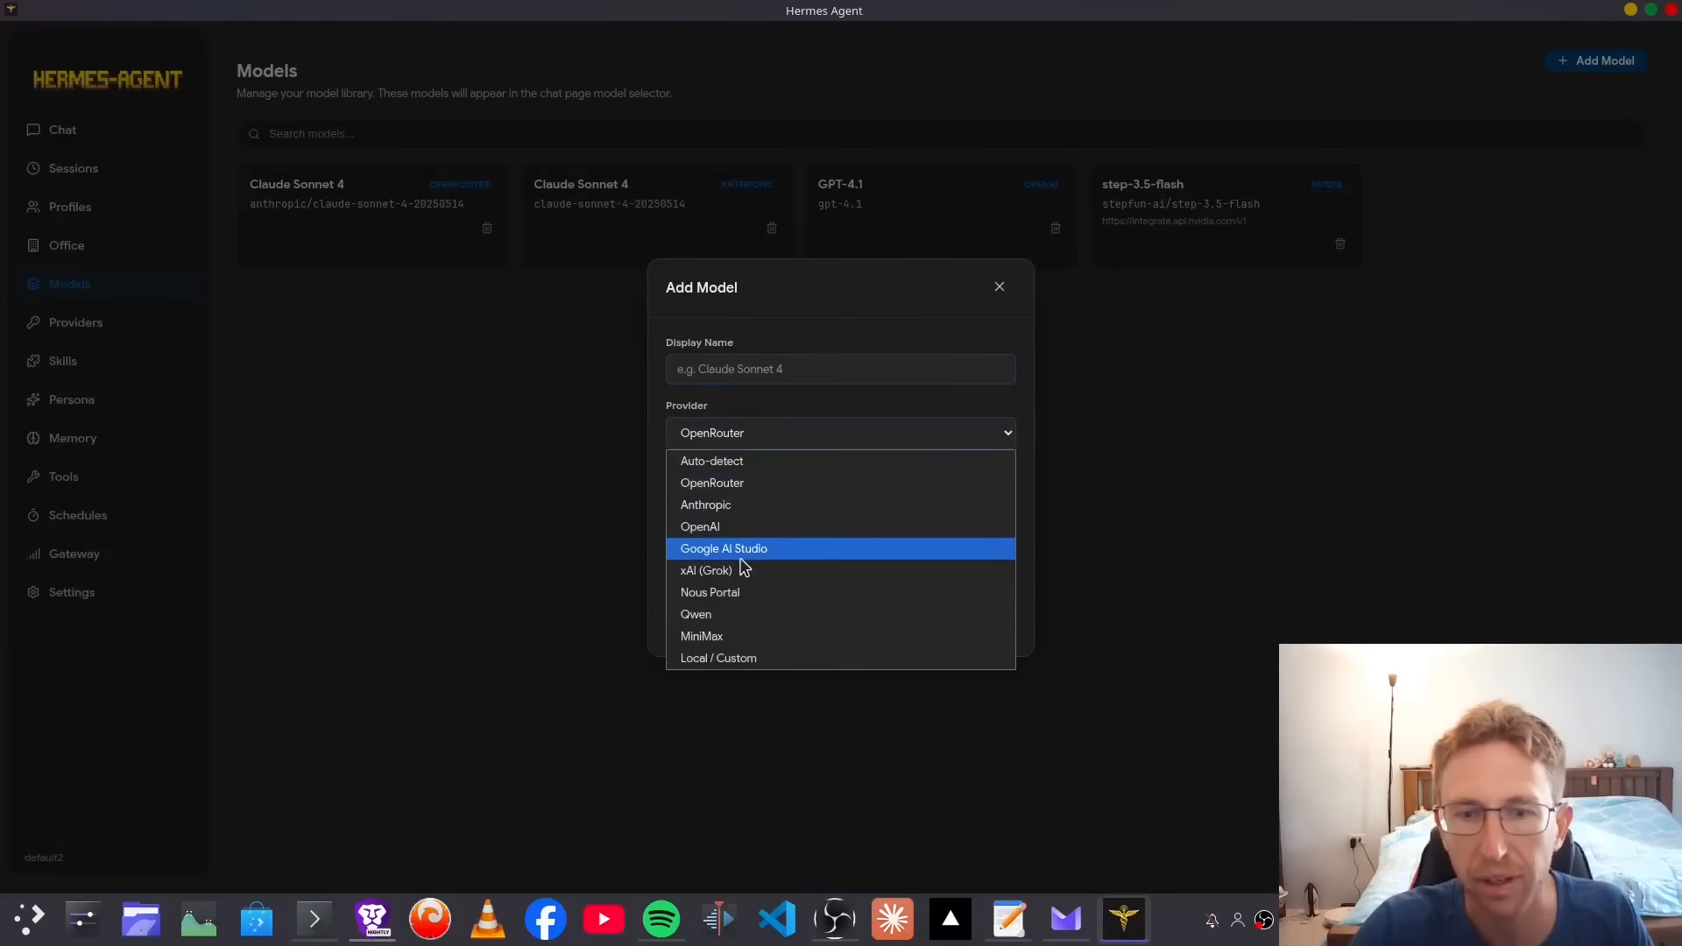
pyautogui.click(745, 390)
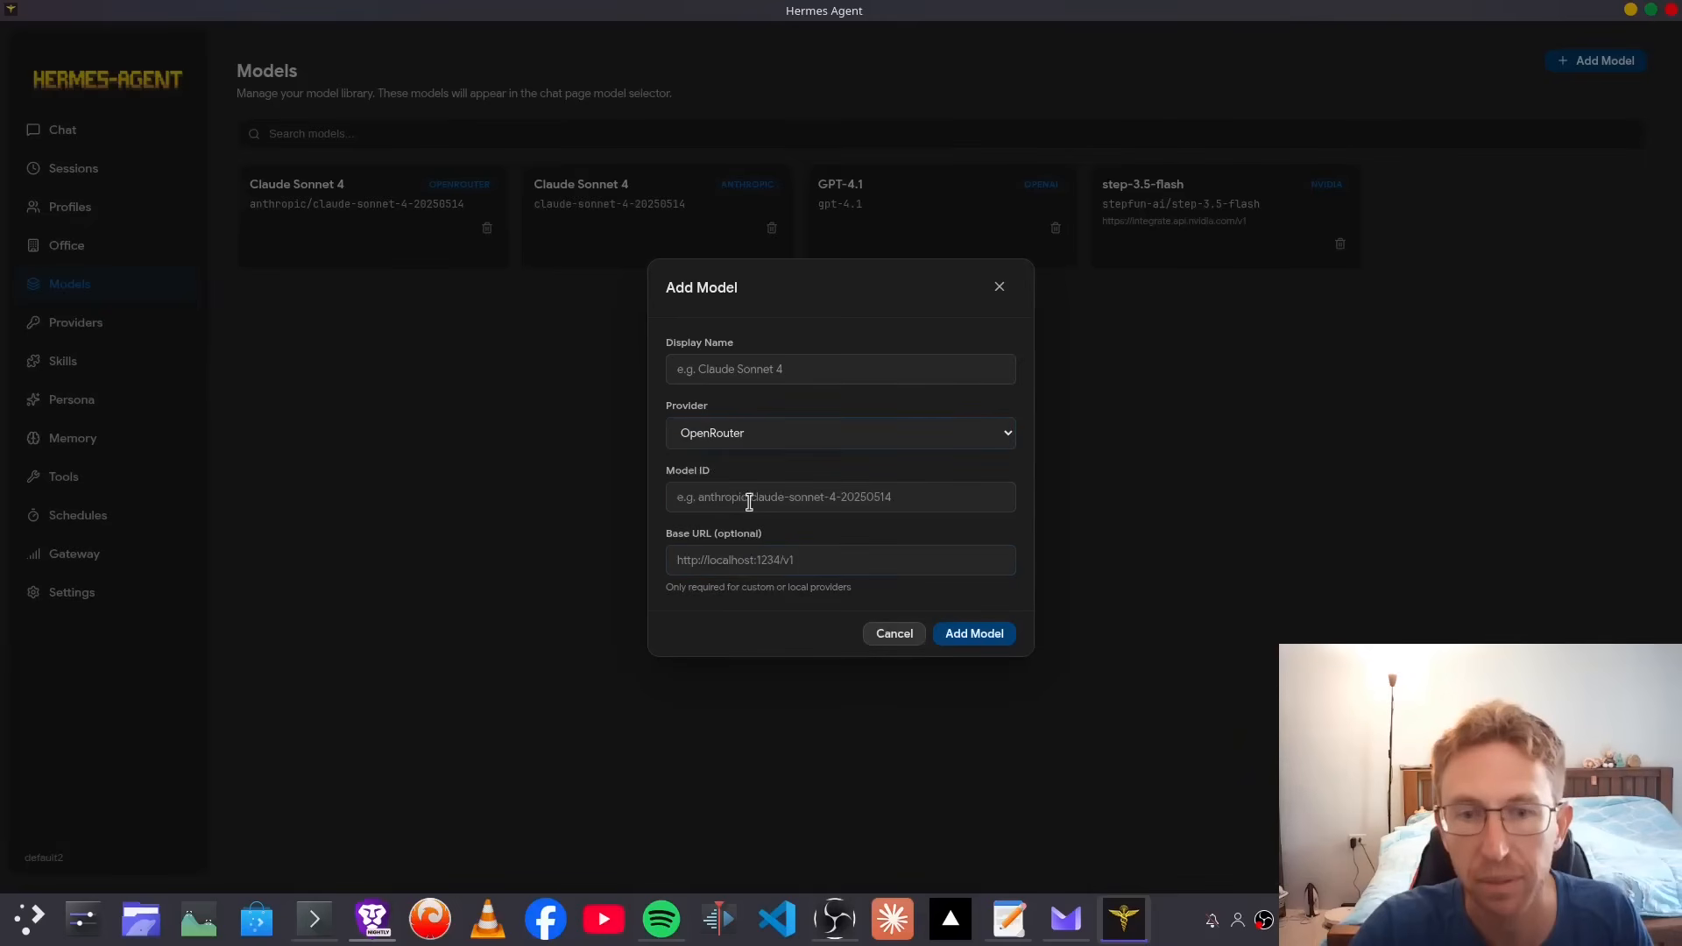
pyautogui.click(736, 438)
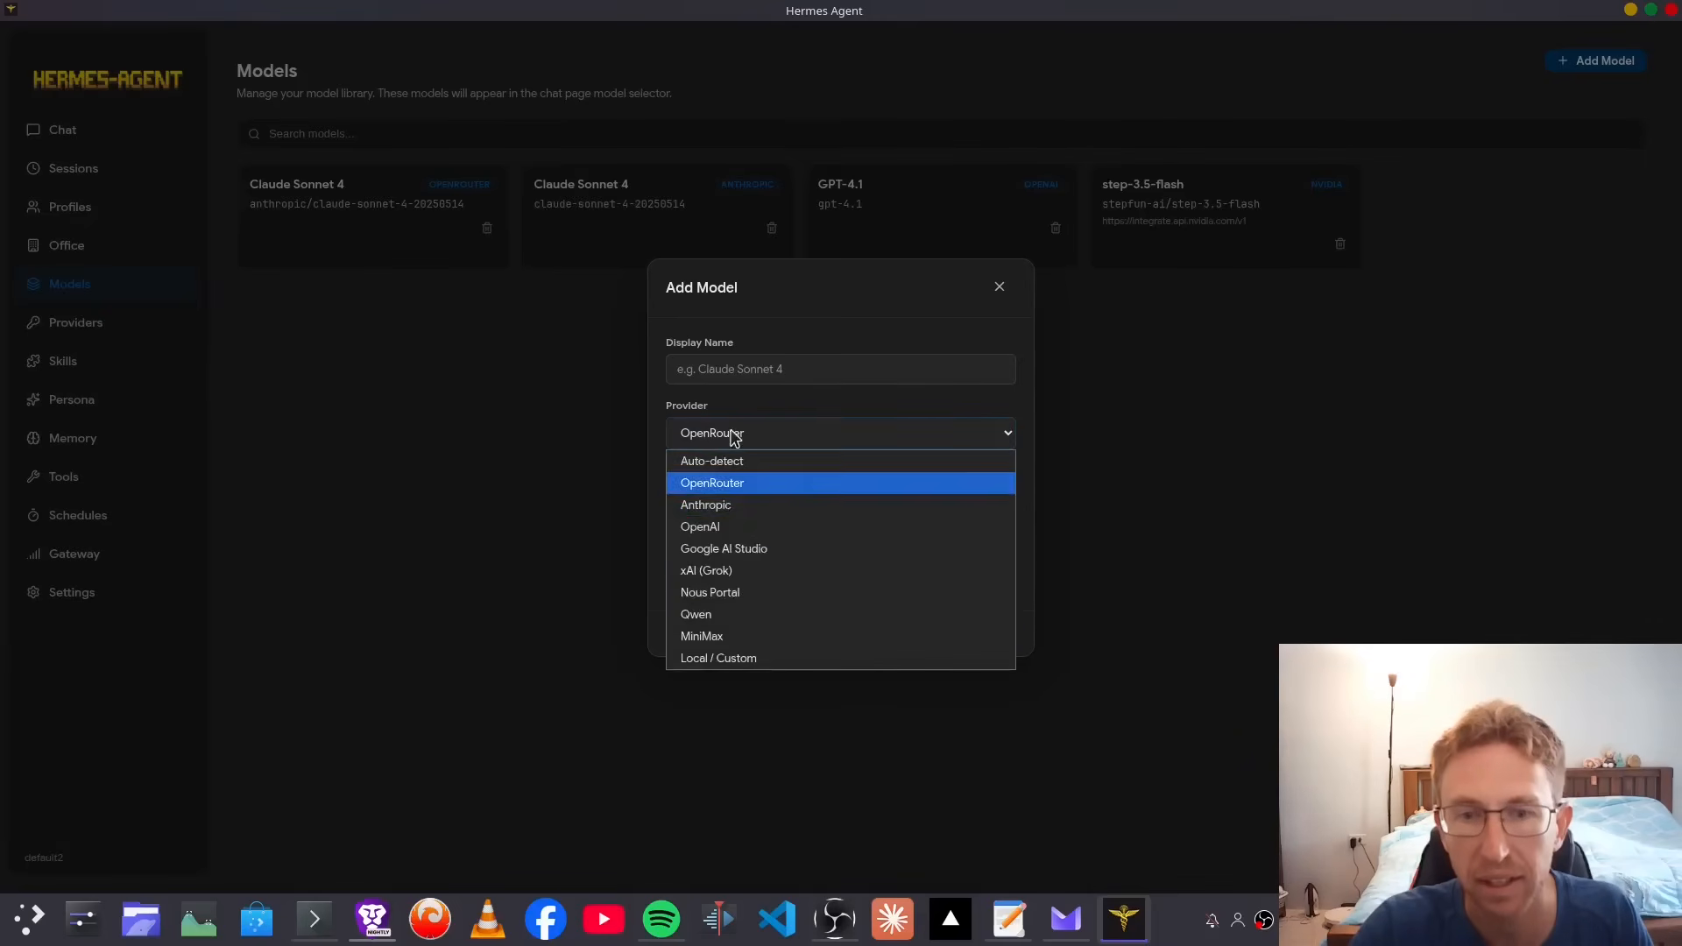
pyautogui.click(719, 638)
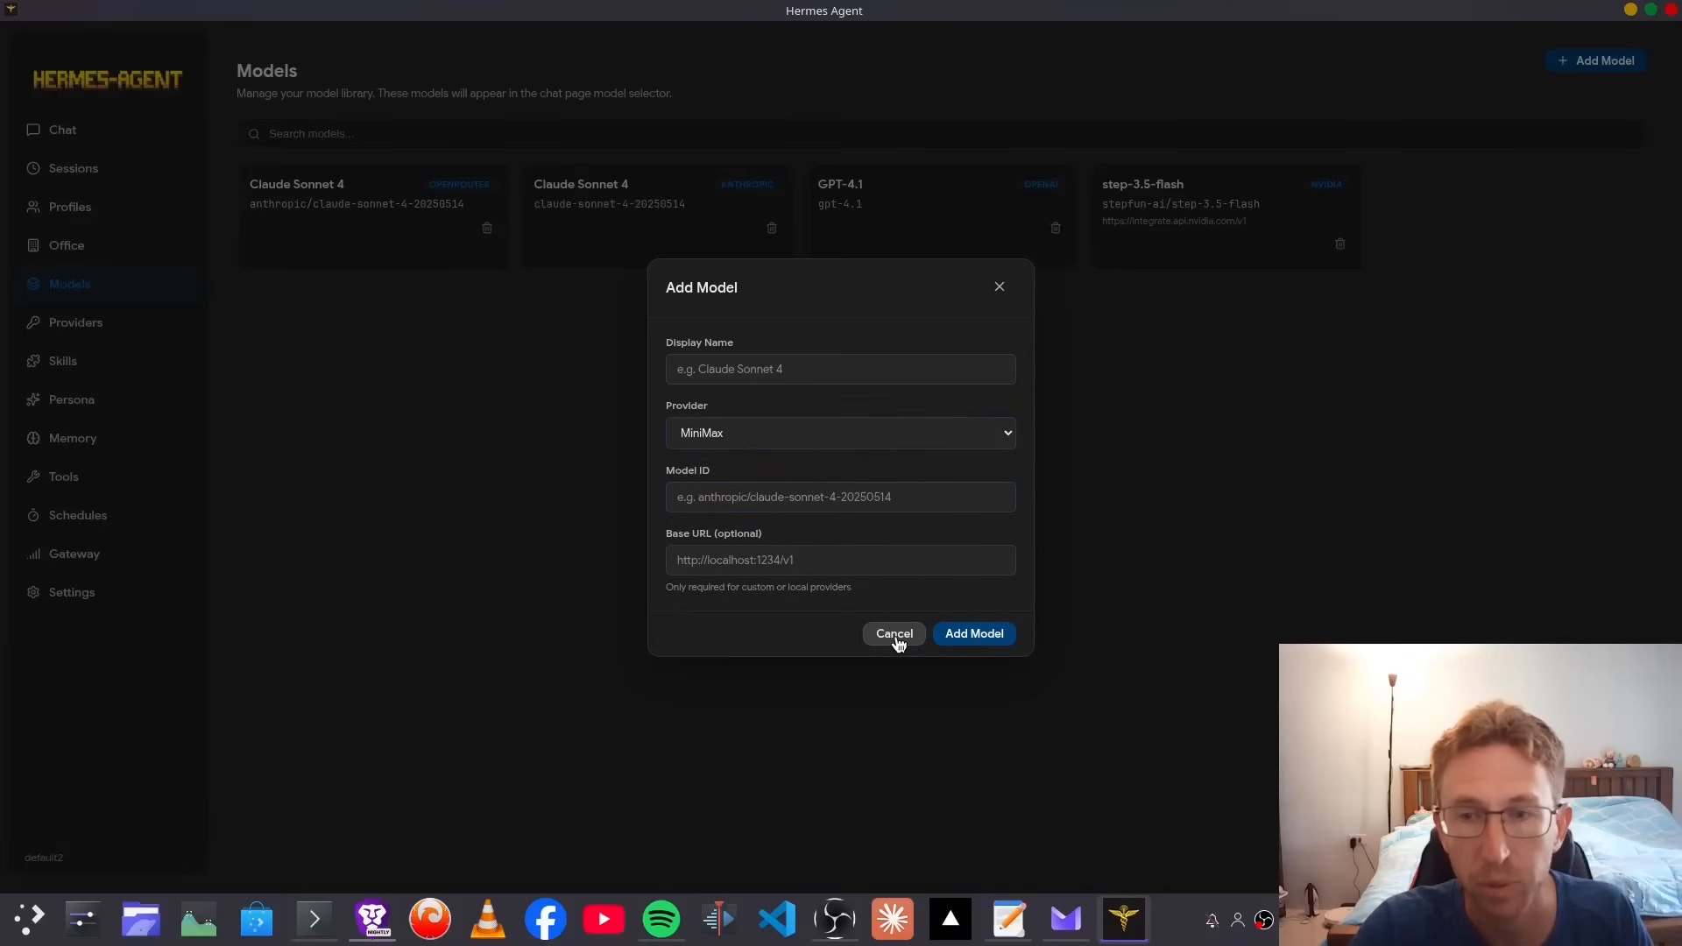
pyautogui.click(1223, 215)
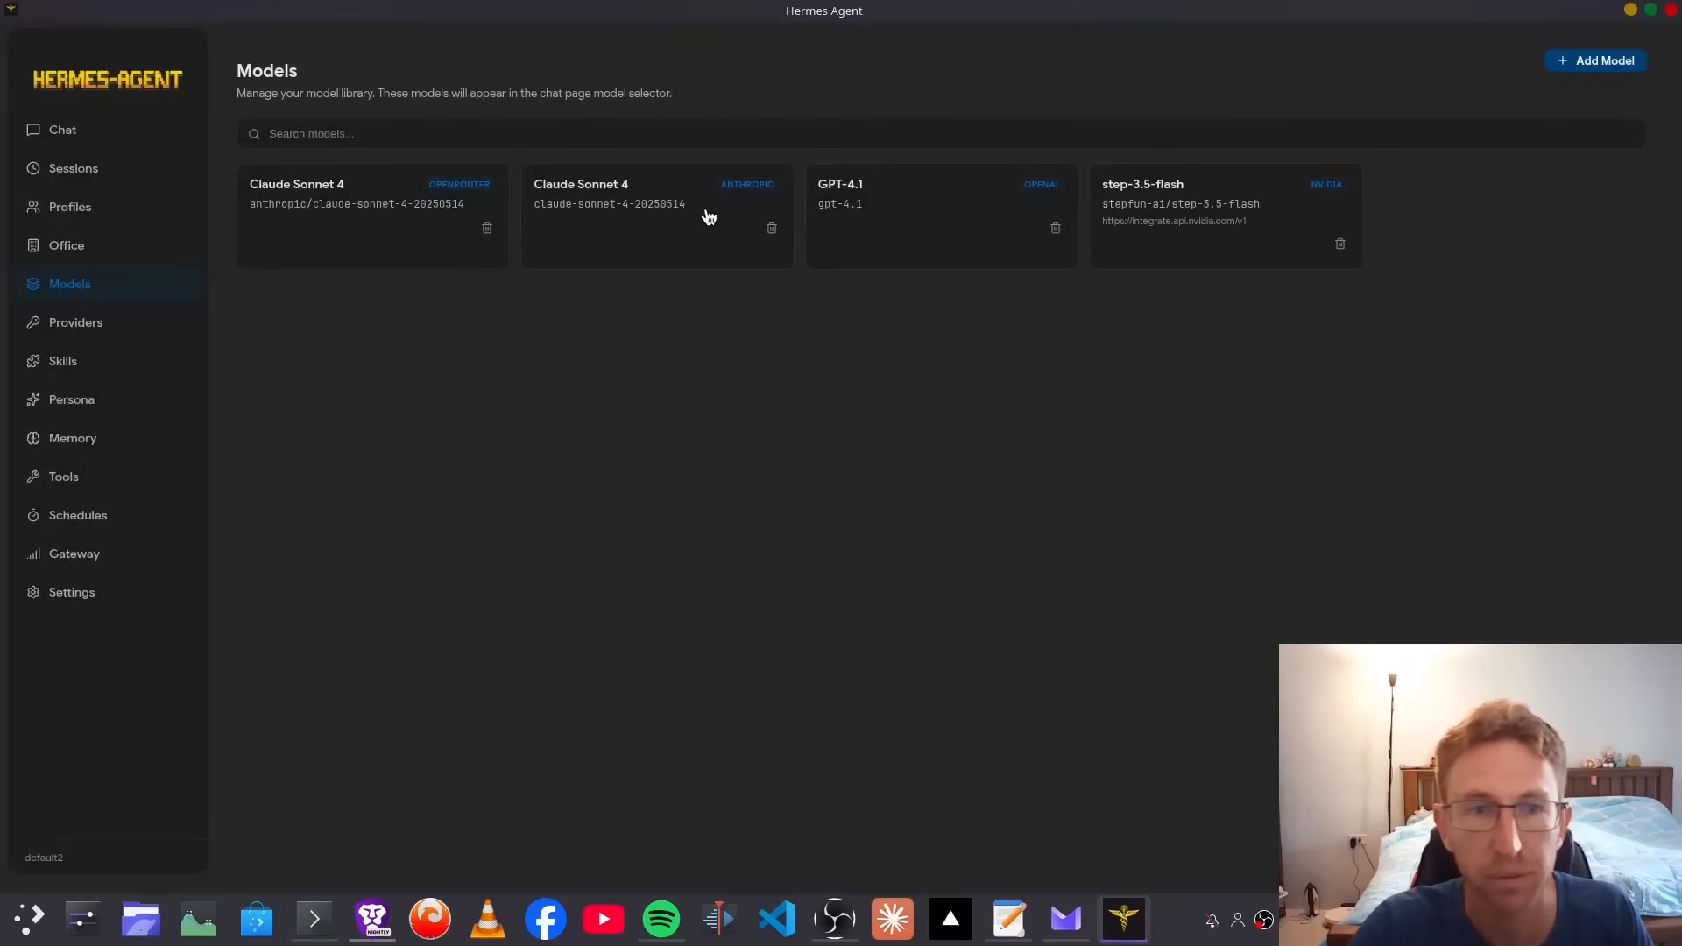
# Step: Open the Providers section and examine the credential pool entries, including the OpenRouter and Gemini API keys
pyautogui.click(77, 324)
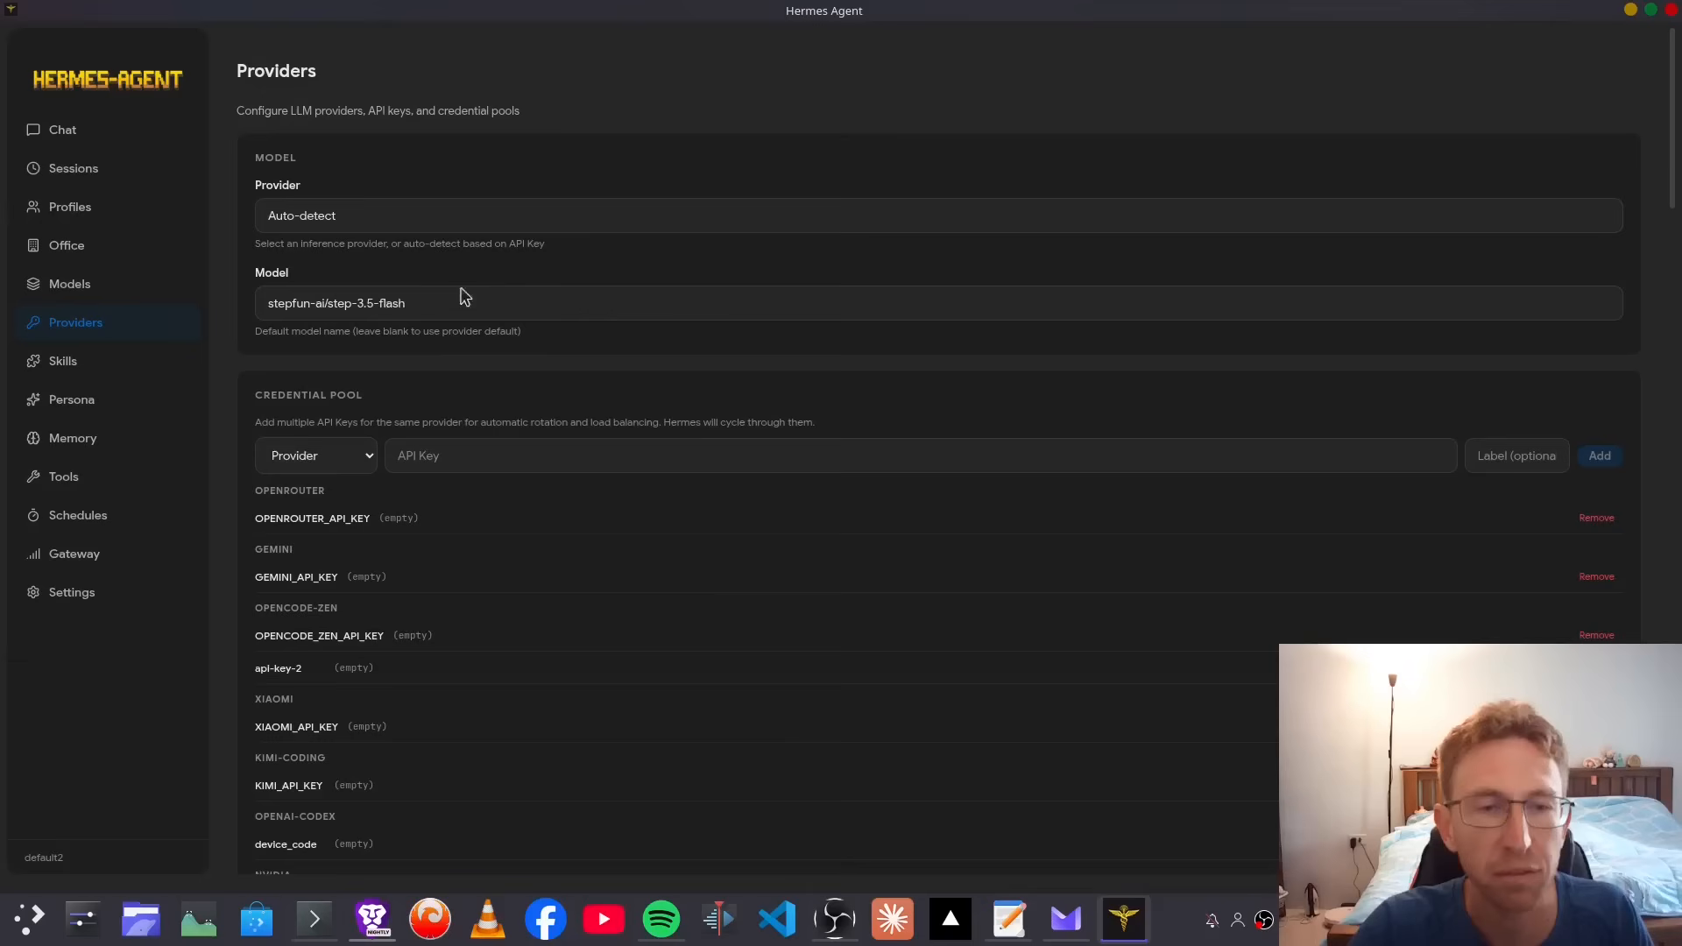
pyautogui.scroll(-3, 359, 420)
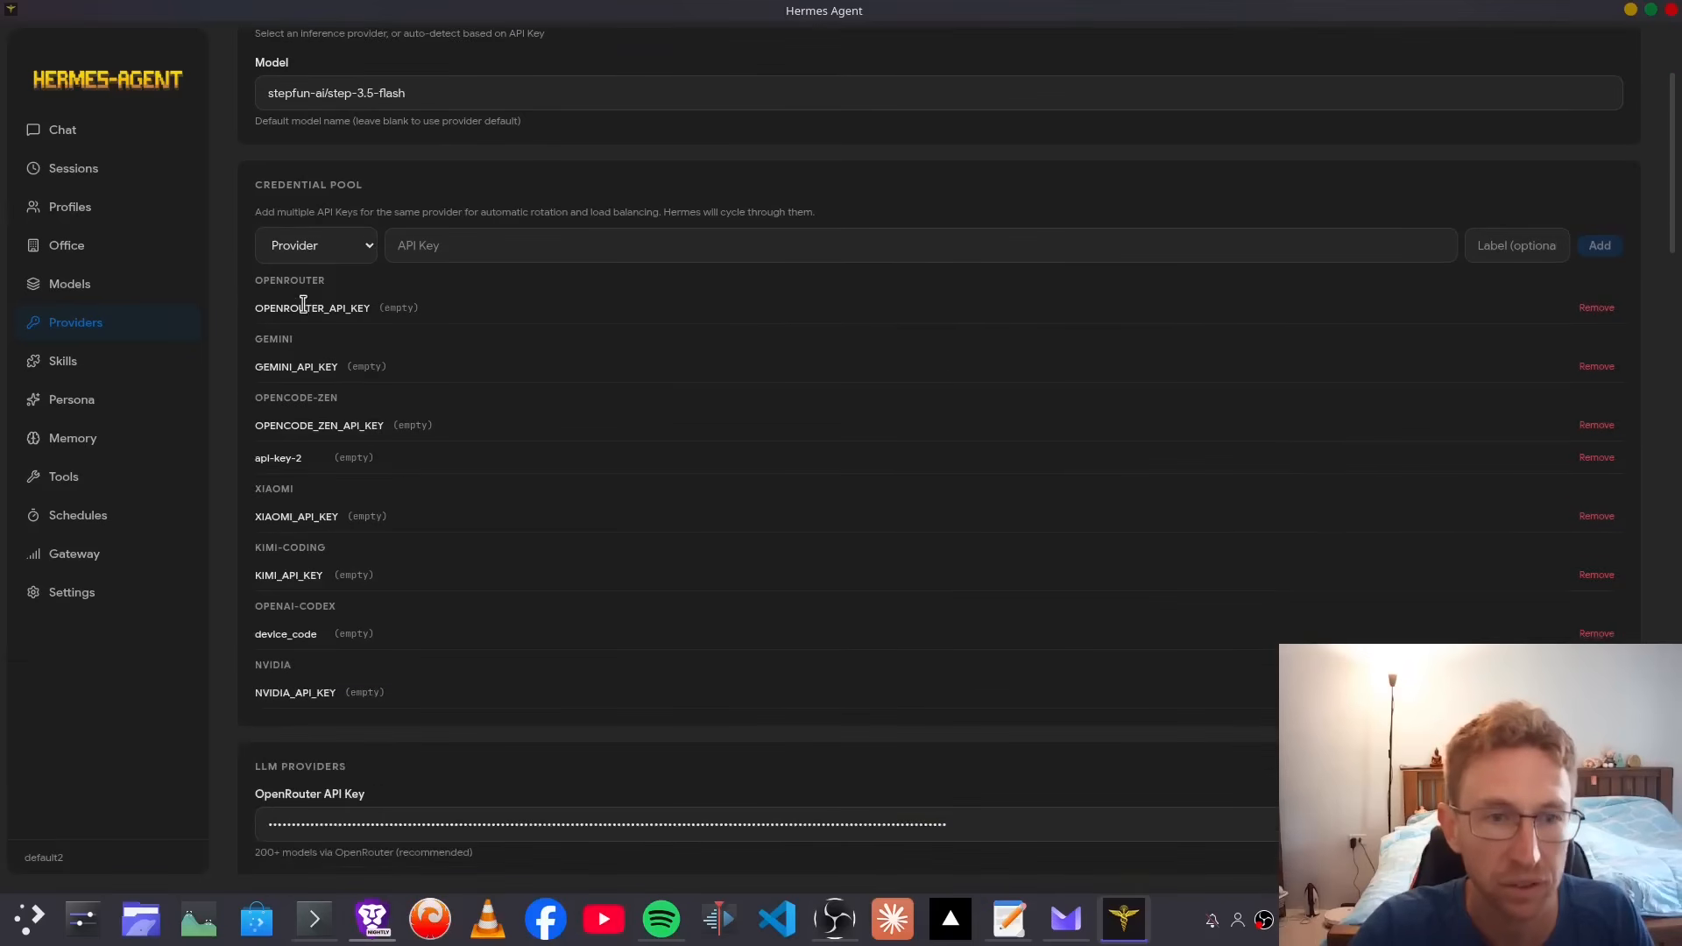
pyautogui.click(392, 235)
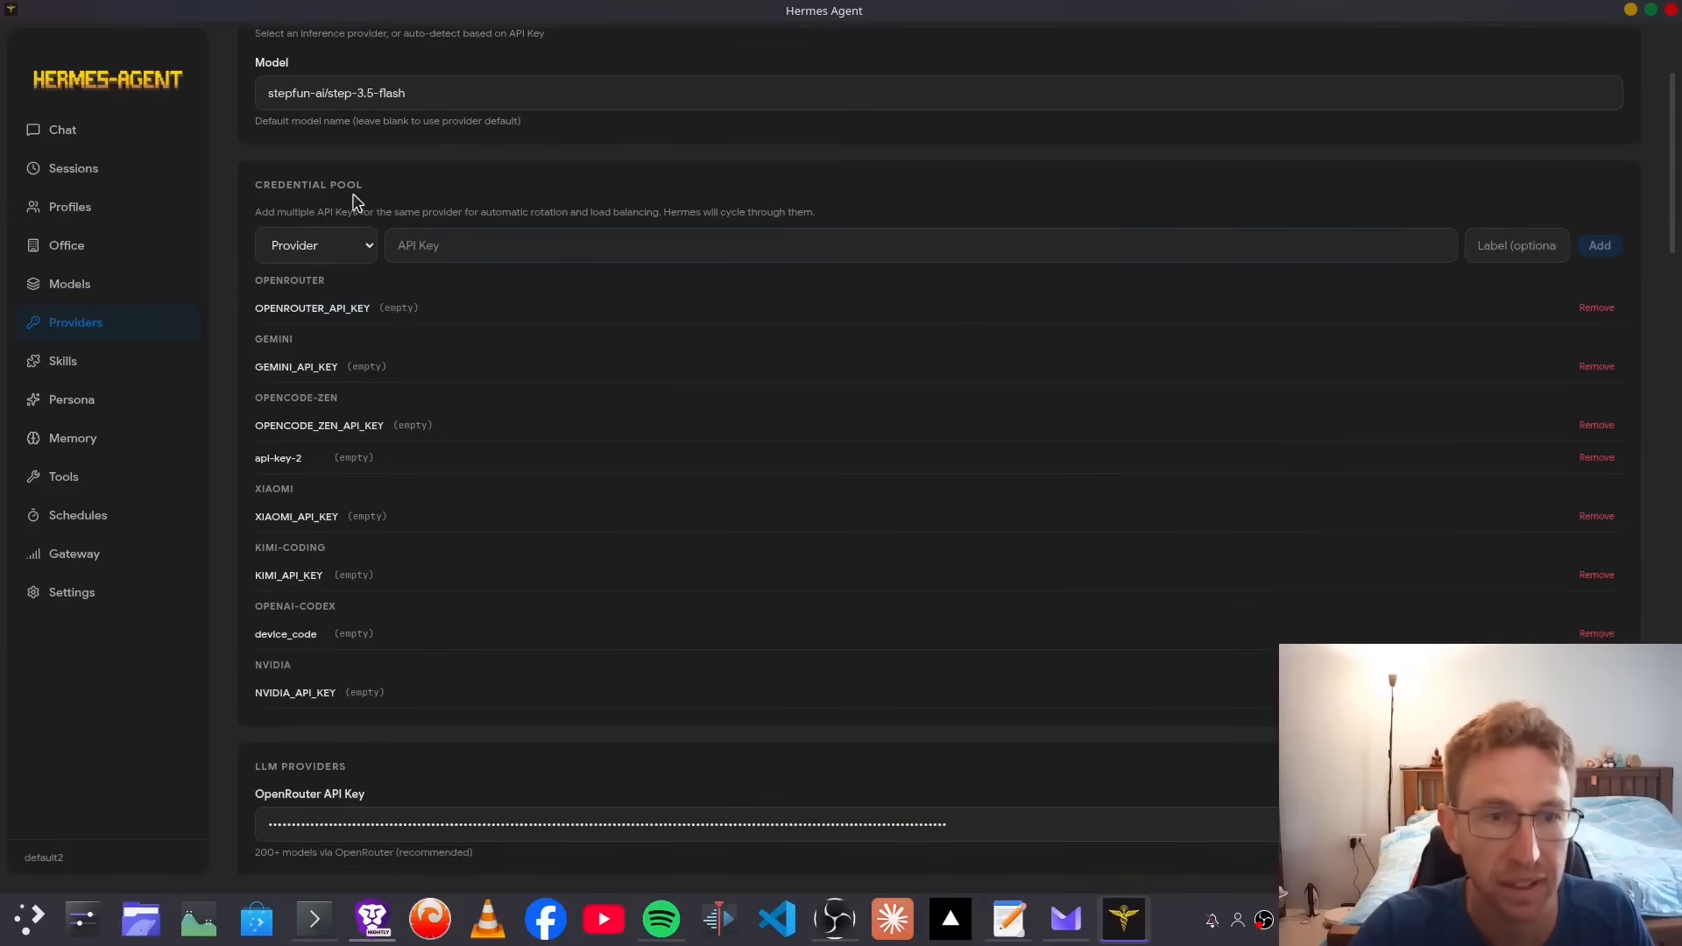
pyautogui.moveTo(288, 311); pyautogui.dragTo(401, 317)
pyautogui.moveTo(264, 368); pyautogui.dragTo(363, 369)
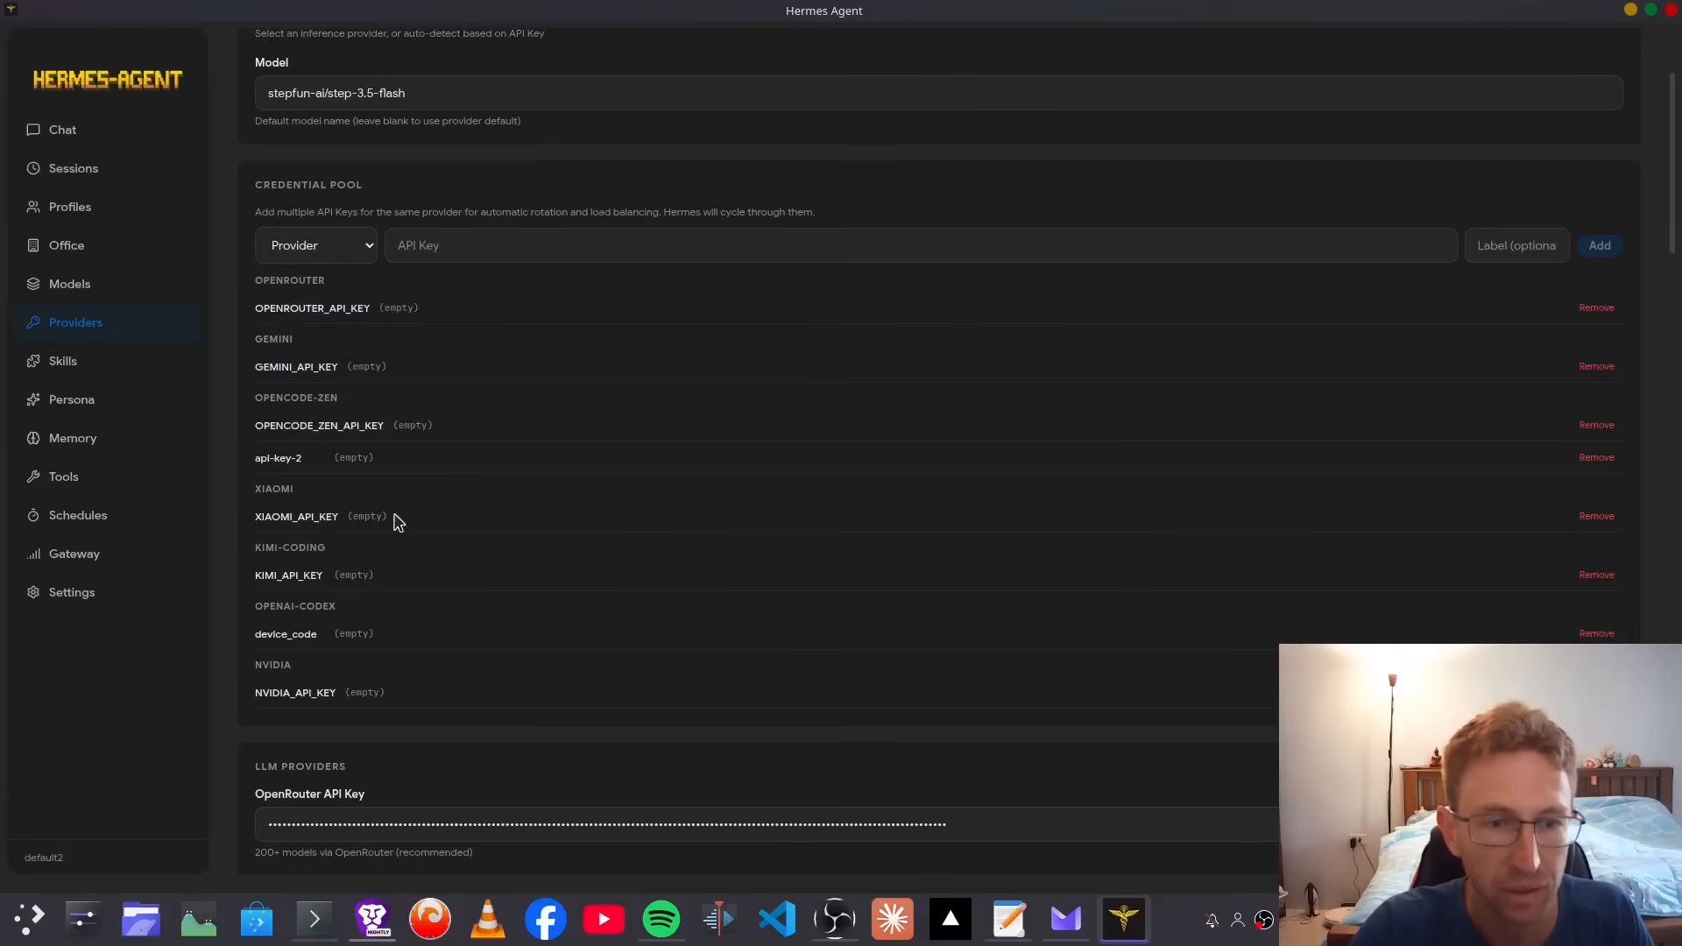
# Step: Look through the LLM provider API key fields and on to the end of the Providers page
pyautogui.scroll(-6, 351, 570)
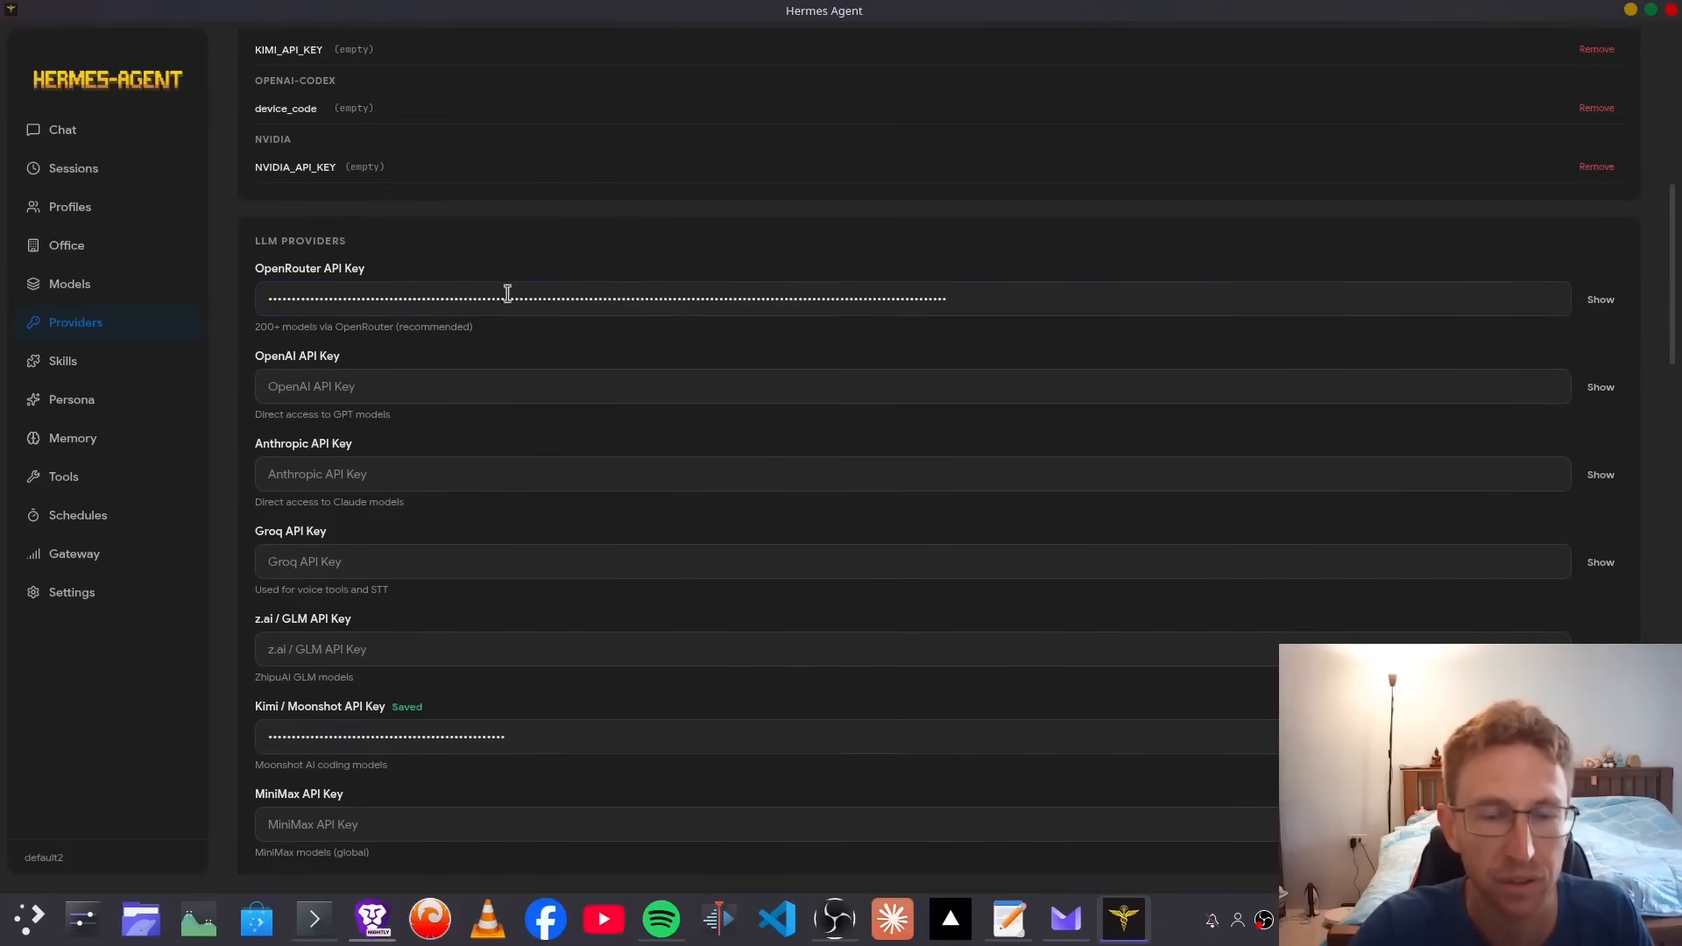
pyautogui.scroll(-5, 565, 262)
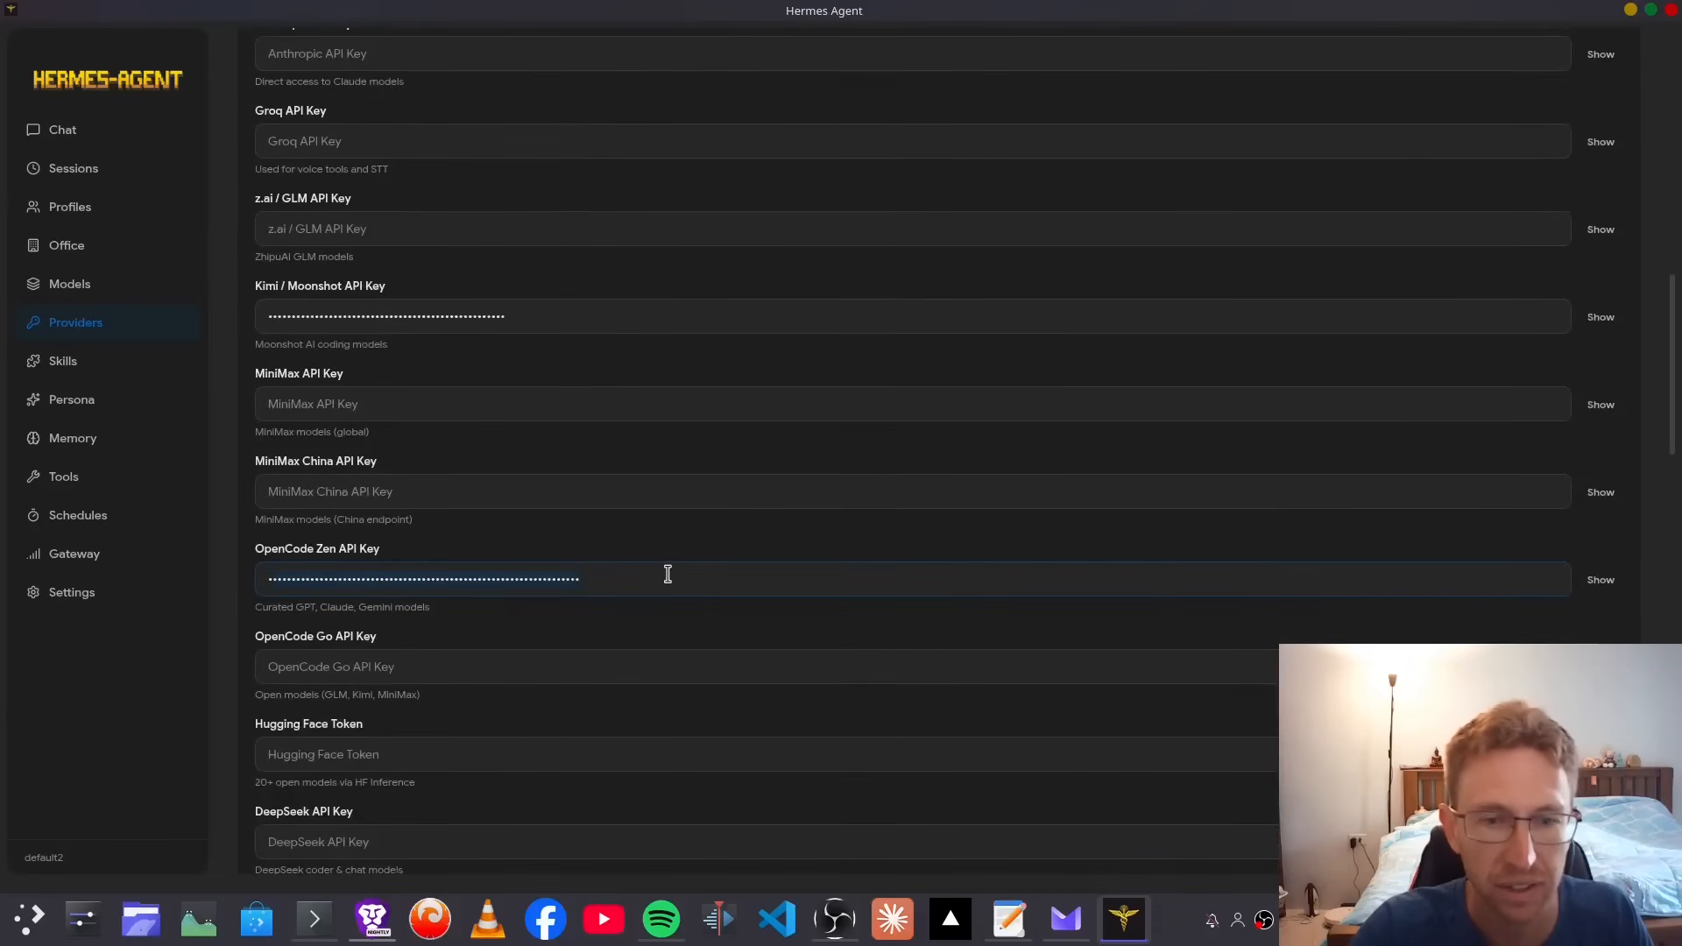
pyautogui.scroll(-8, 543, 539)
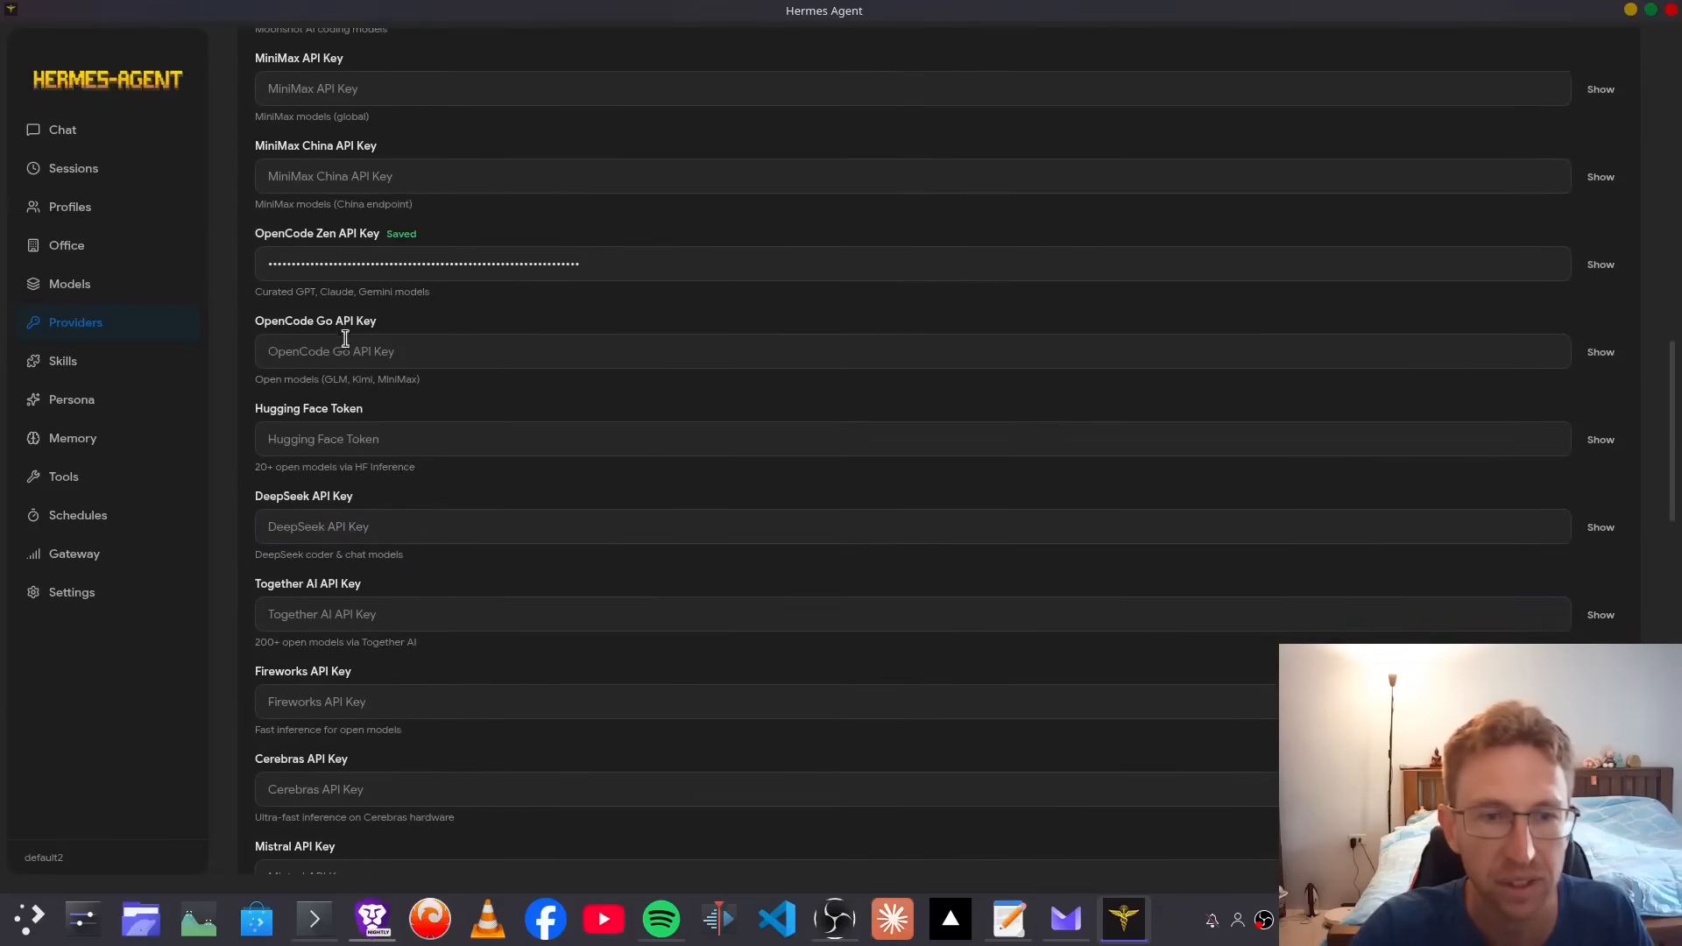
pyautogui.scroll(-7, 470, 563)
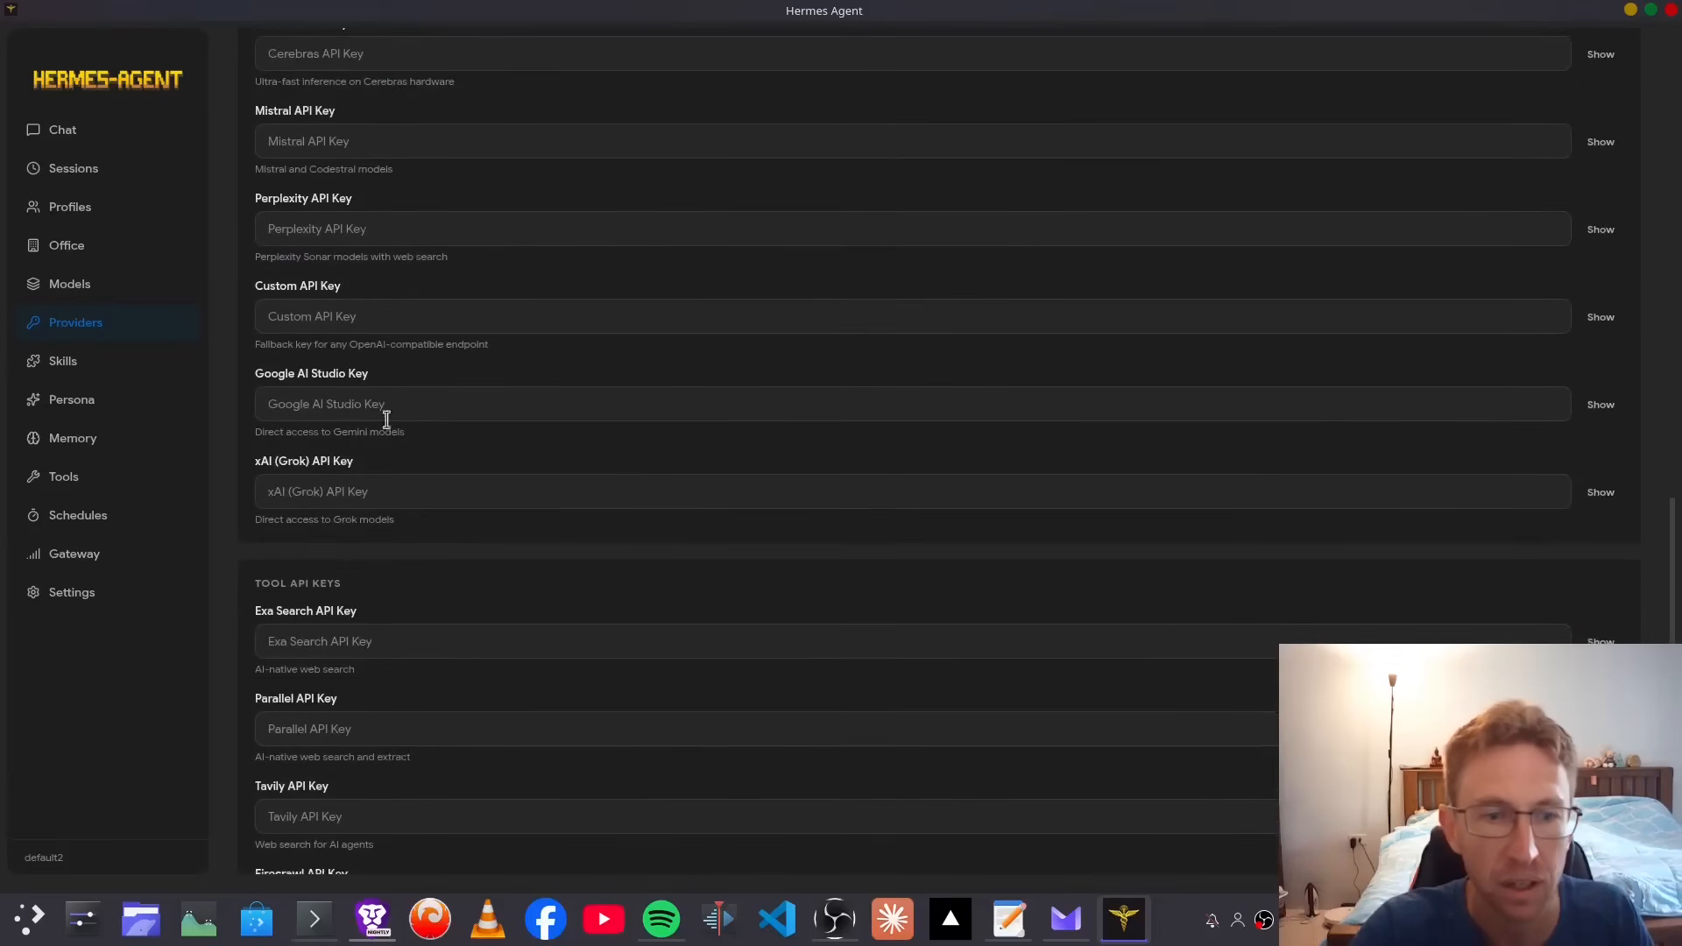
pyautogui.scroll(-8, 392, 381)
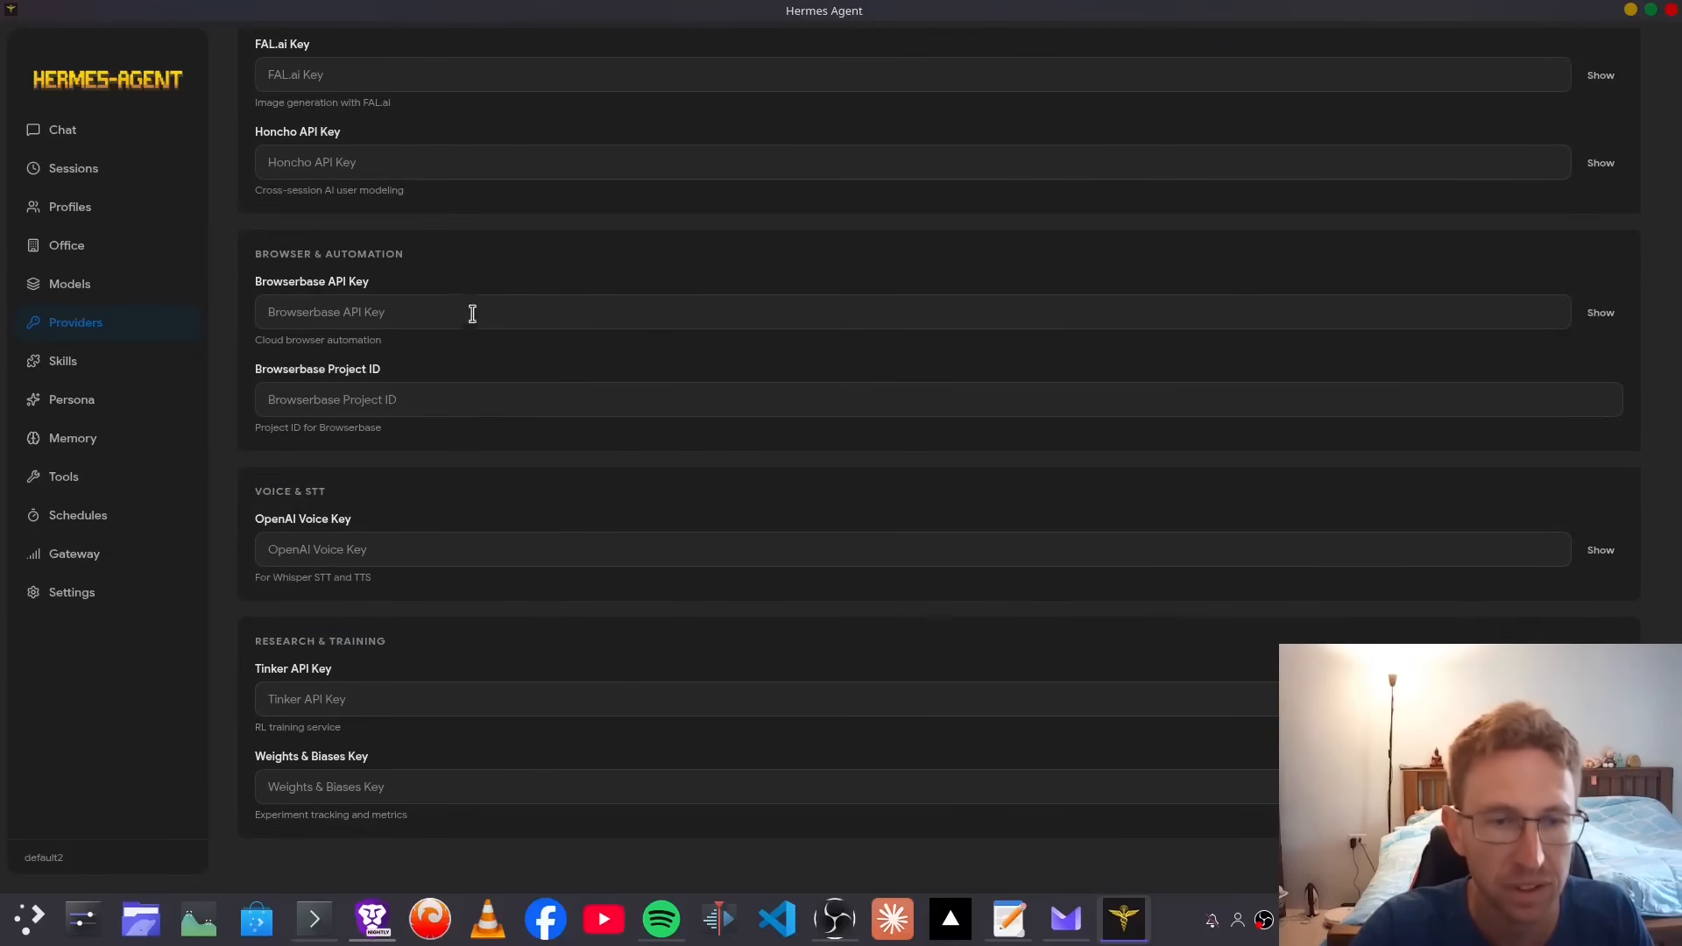
# Step: Examine the key fields for tool APIs such as Firecrawl and FAL.ai, browser automation, voice and research services
pyautogui.scroll(4, 473, 370)
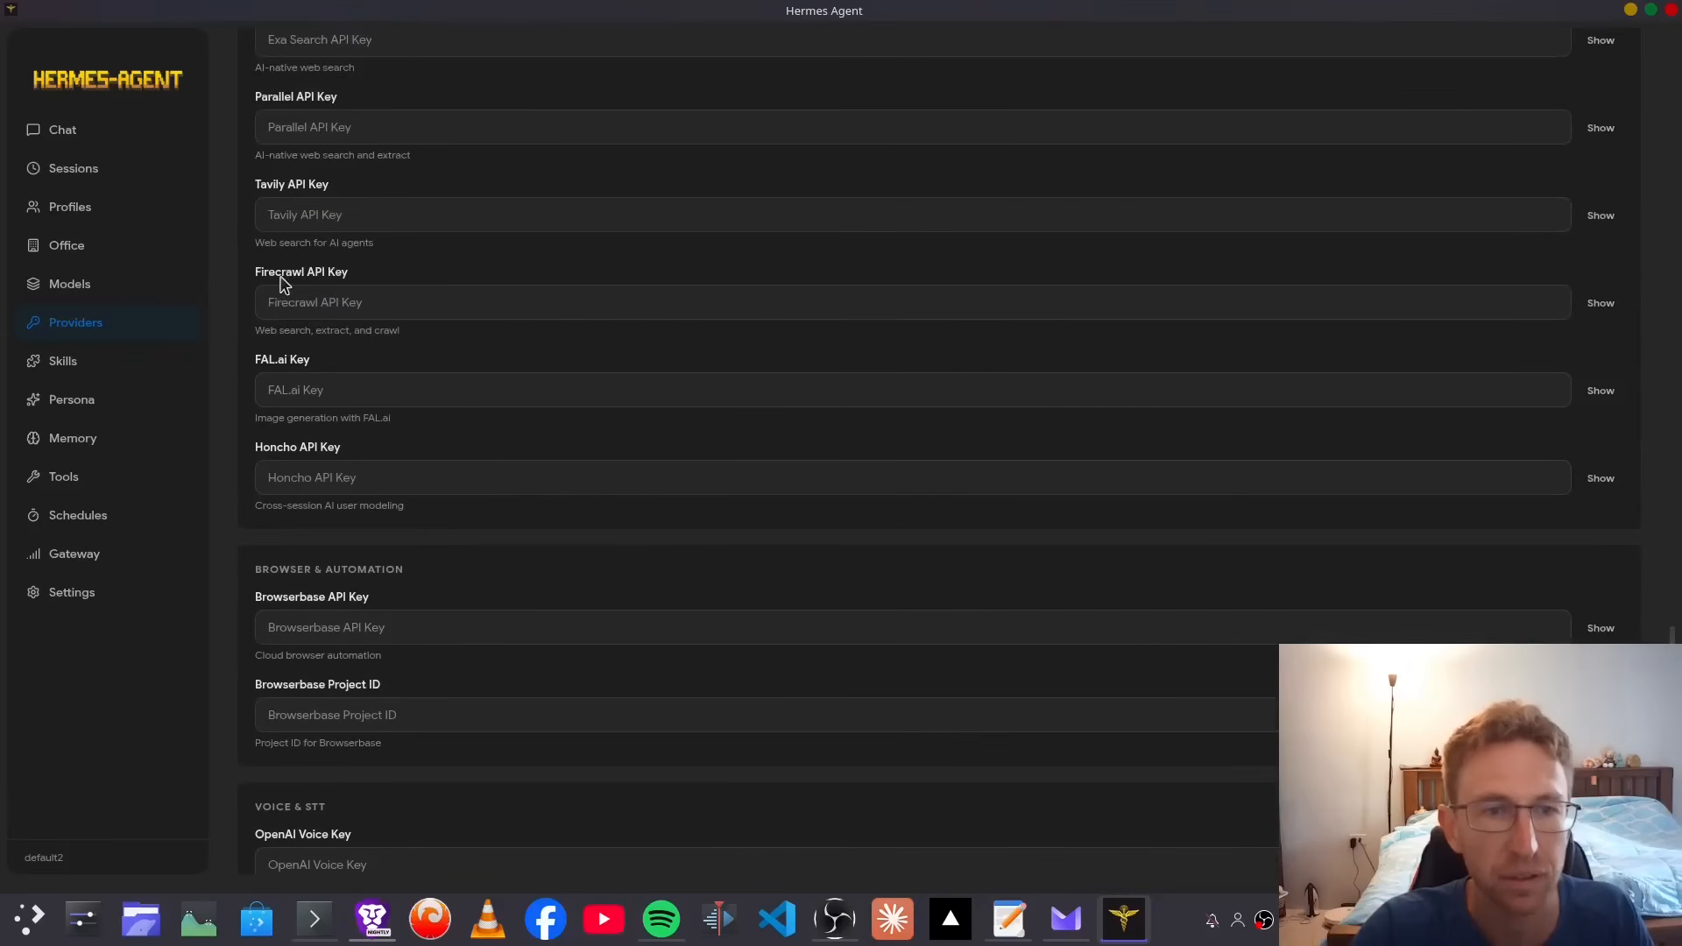
pyautogui.scroll(3, 406, 360)
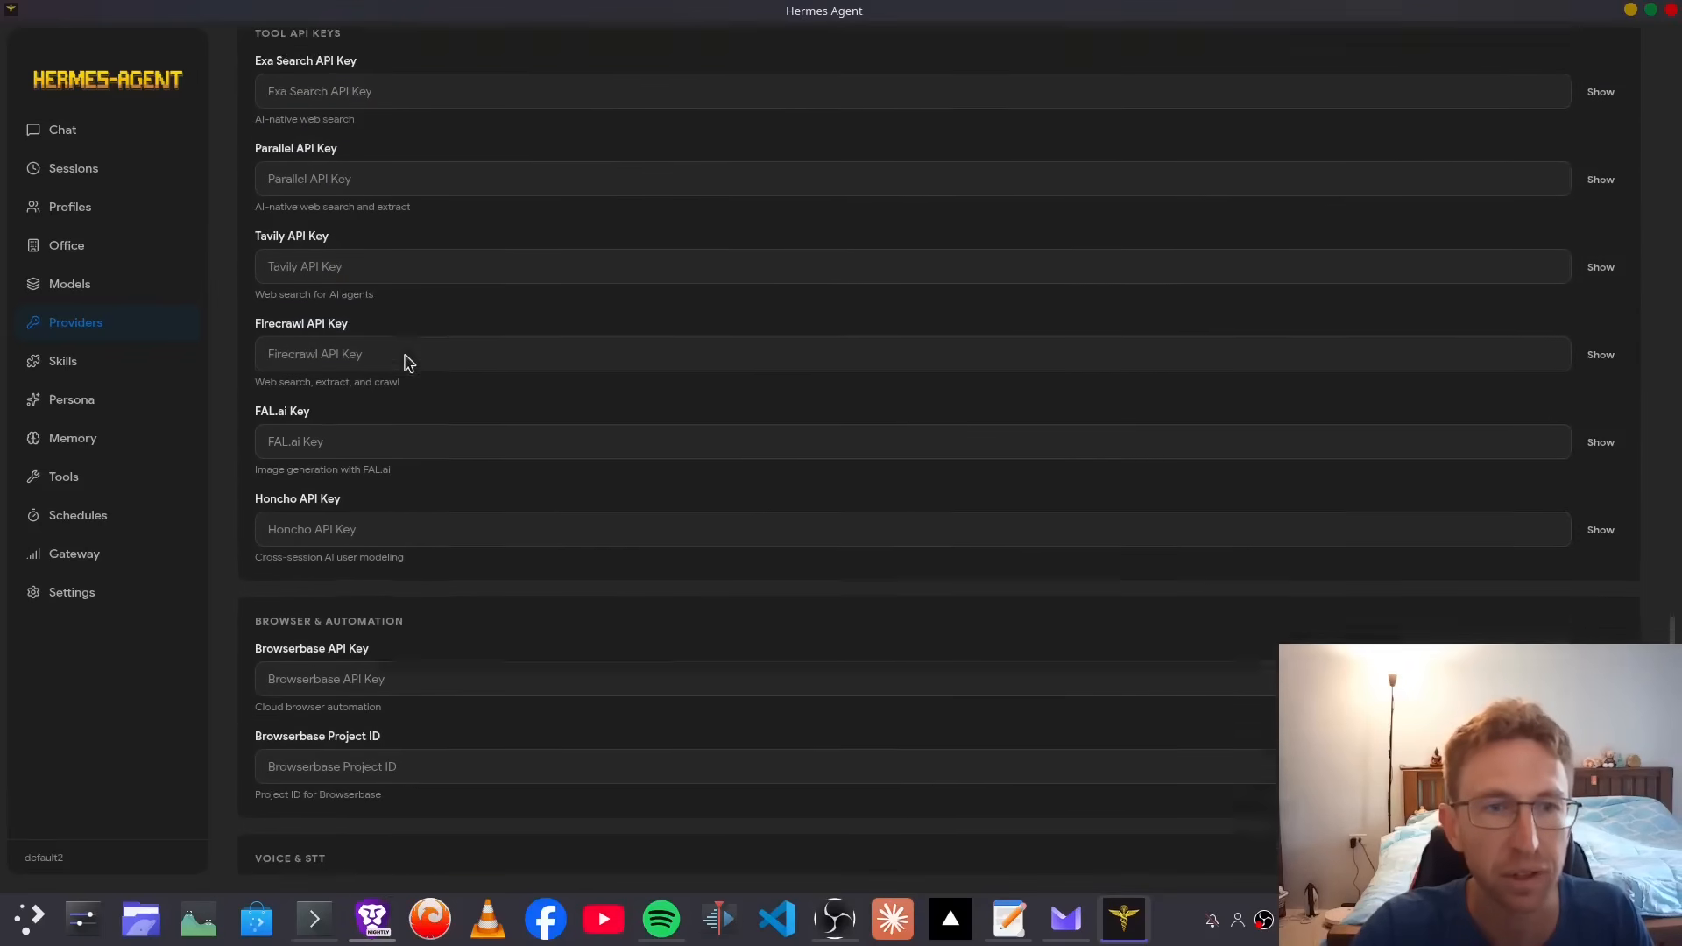
pyautogui.moveTo(267, 570); pyautogui.dragTo(326, 572)
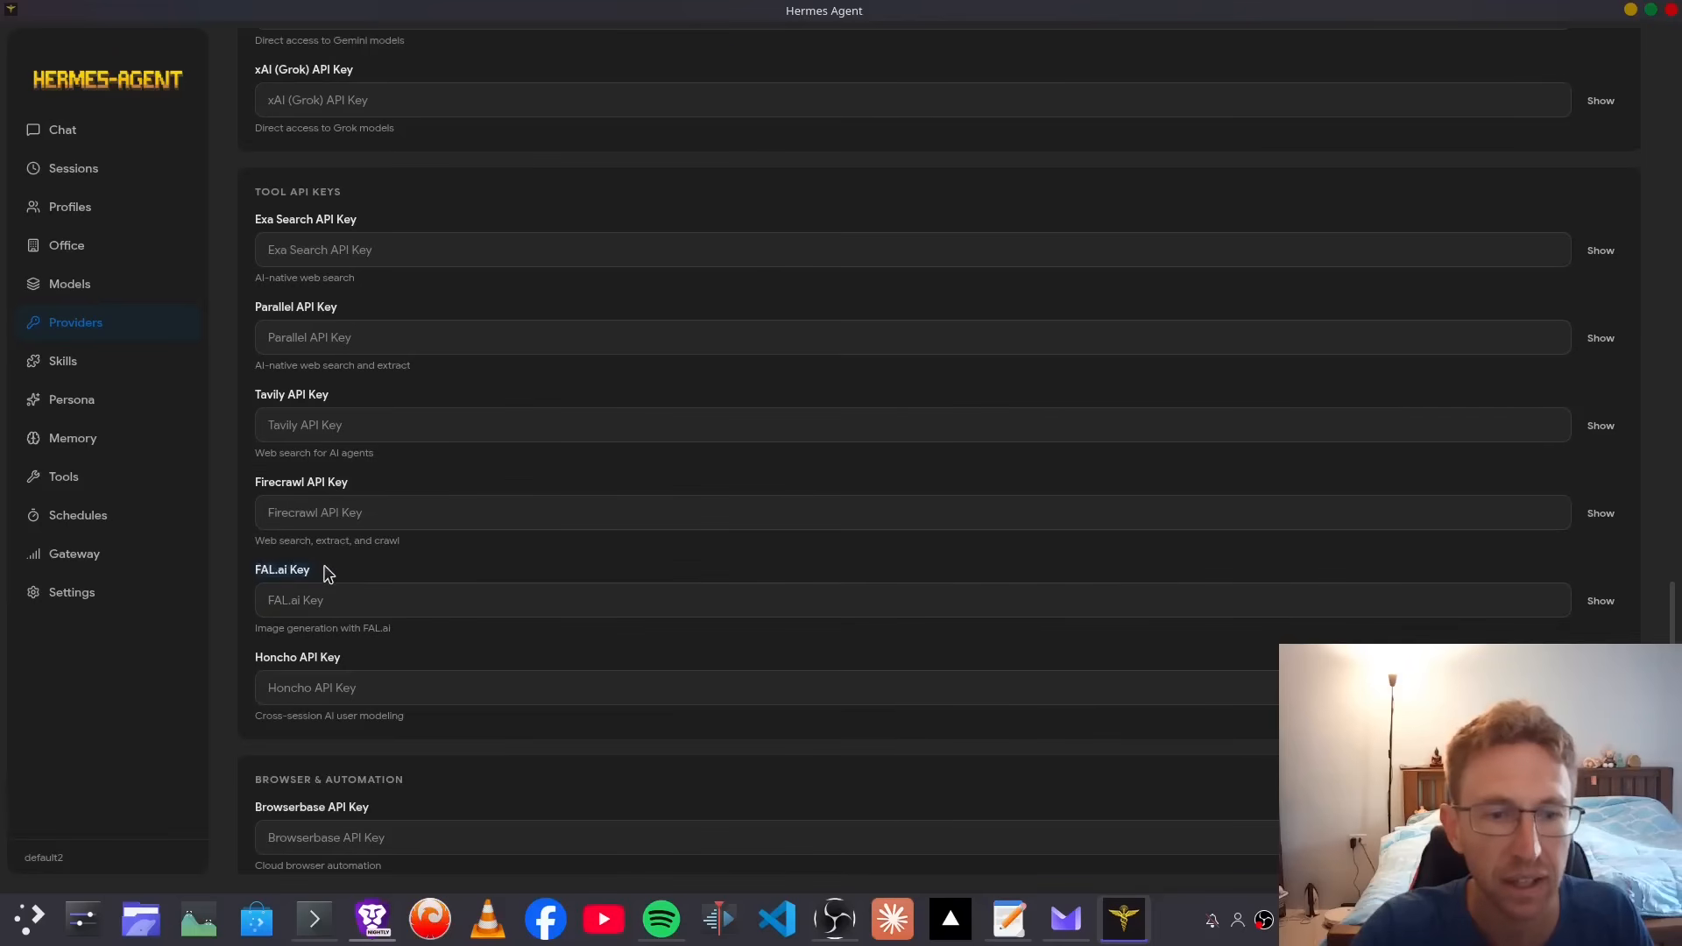
pyautogui.scroll(4, 350, 263)
pyautogui.scroll(-9, 336, 596)
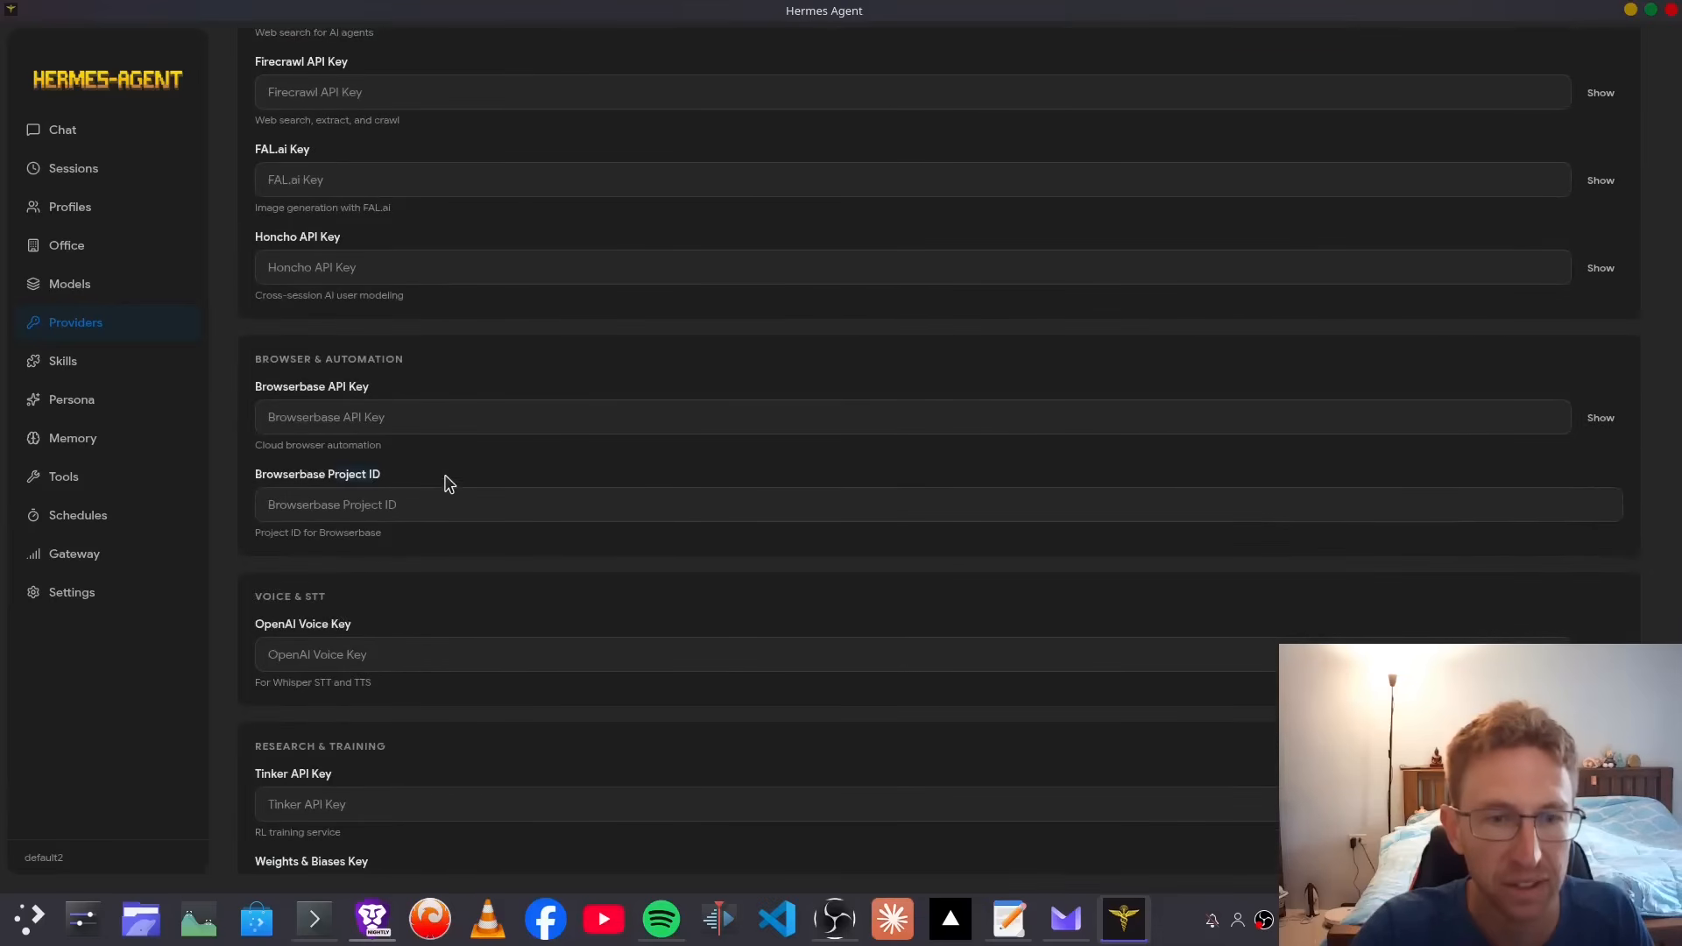
pyautogui.moveTo(254, 624); pyautogui.dragTo(362, 626)
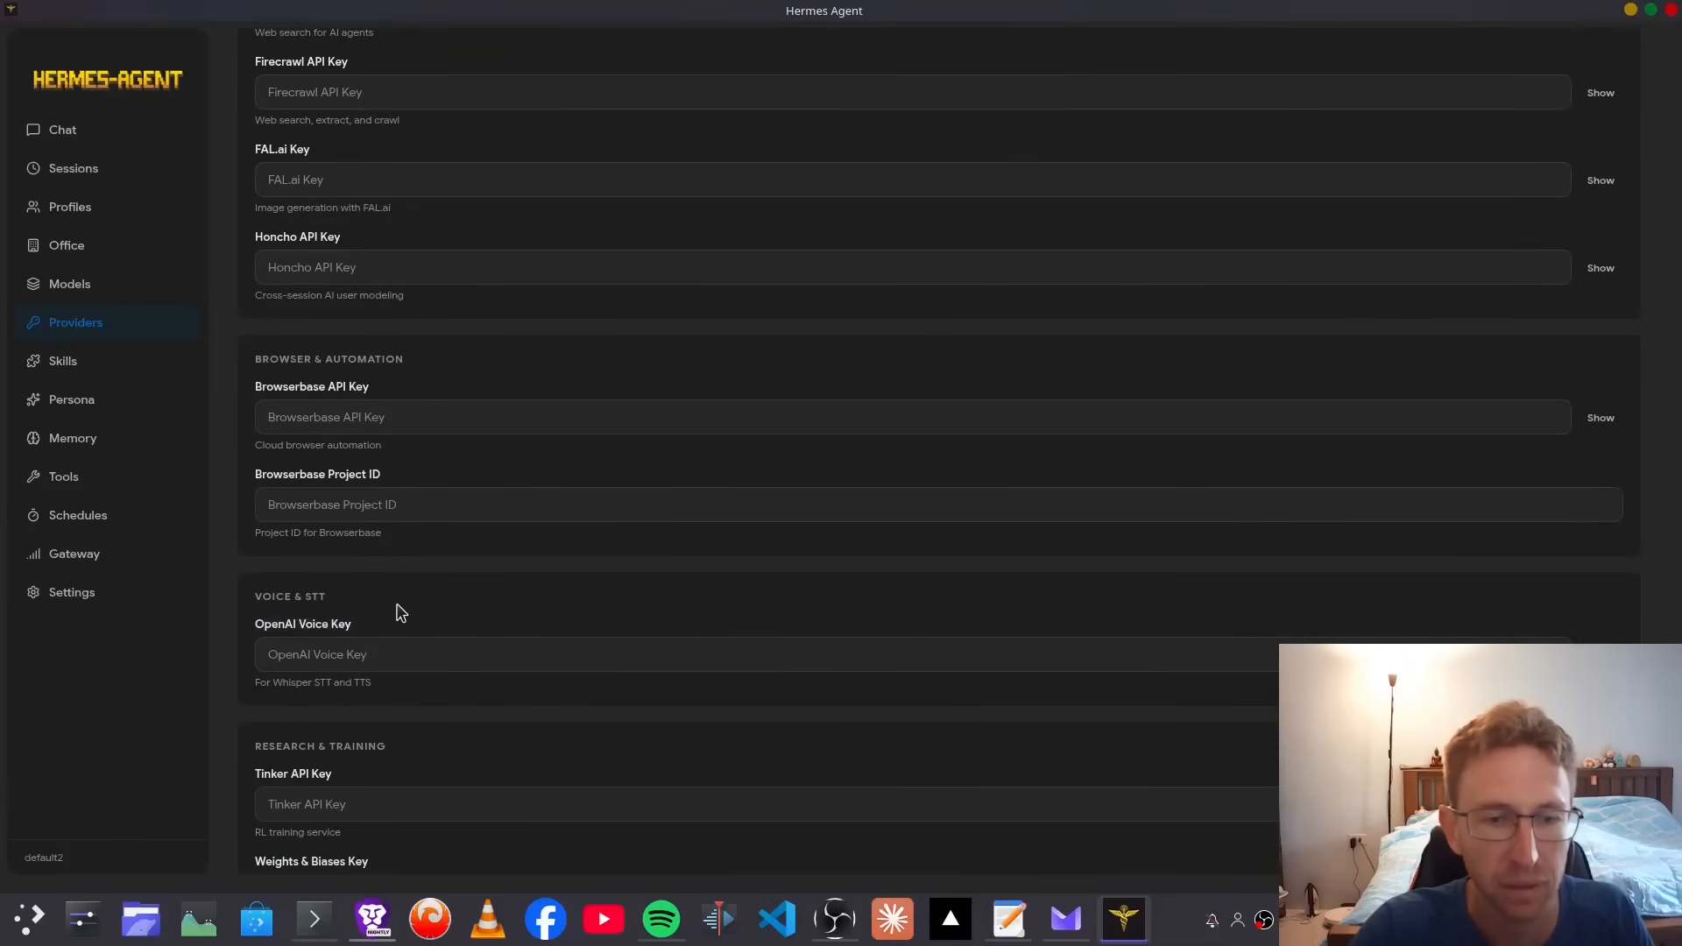
pyautogui.scroll(-2, 394, 611)
# Step: Return to the Providers page's Model settings and view the available inference providers, keeping Auto-detect selected
pyautogui.scroll(8, 390, 608)
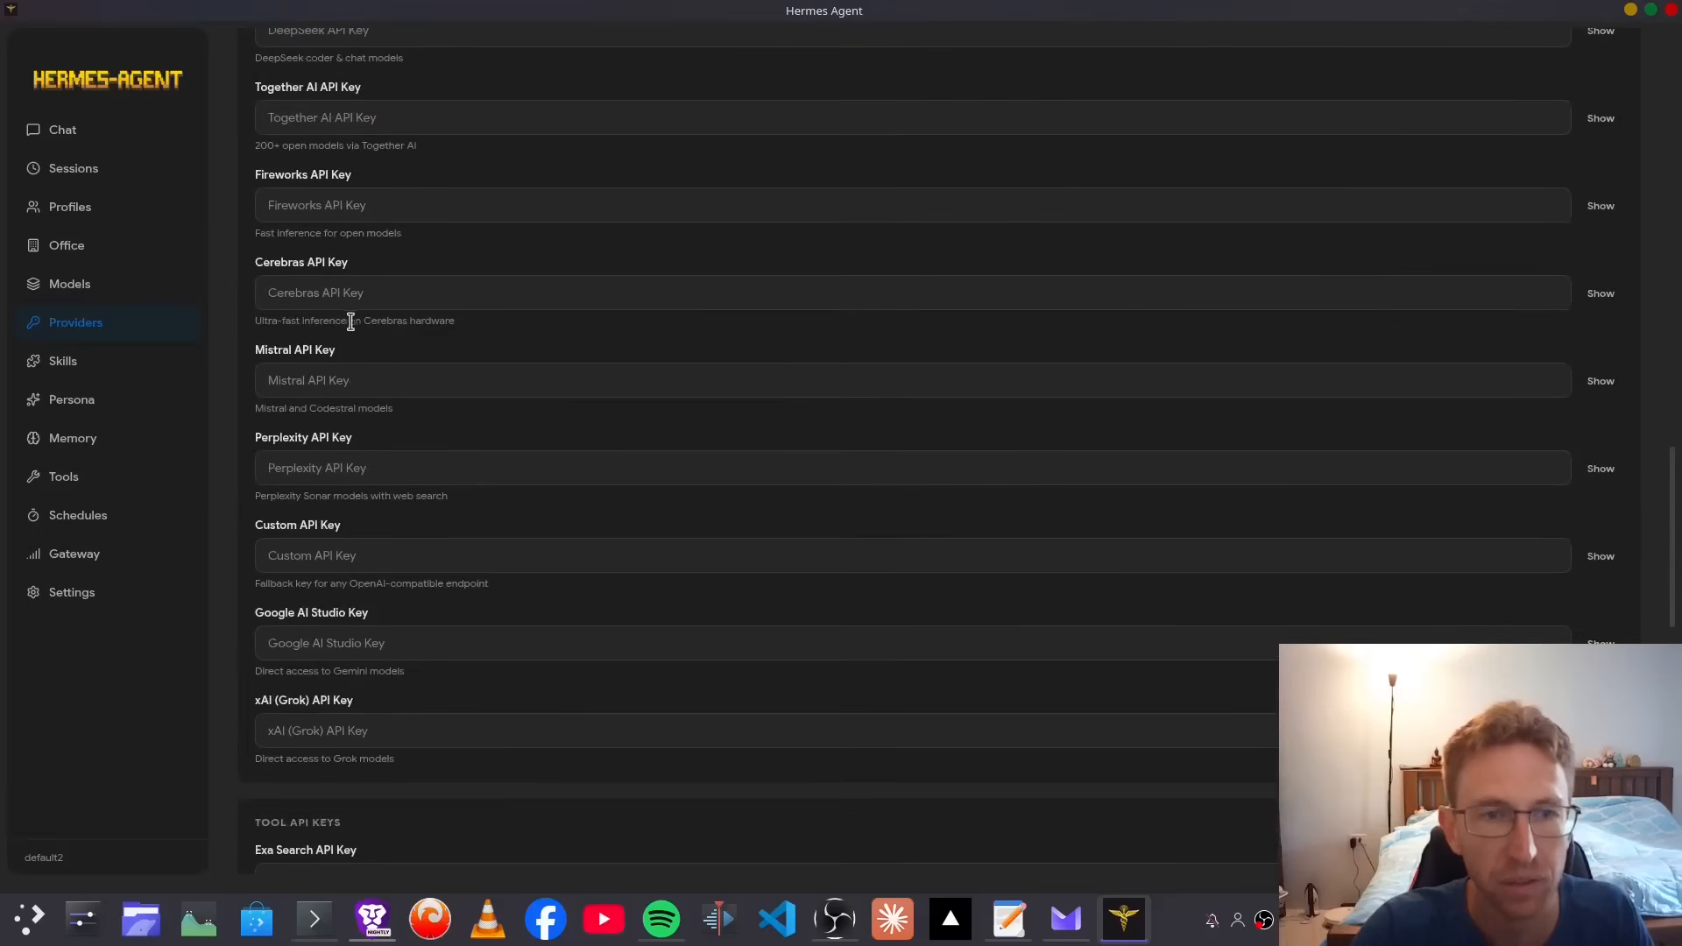
pyautogui.scroll(9, 343, 307)
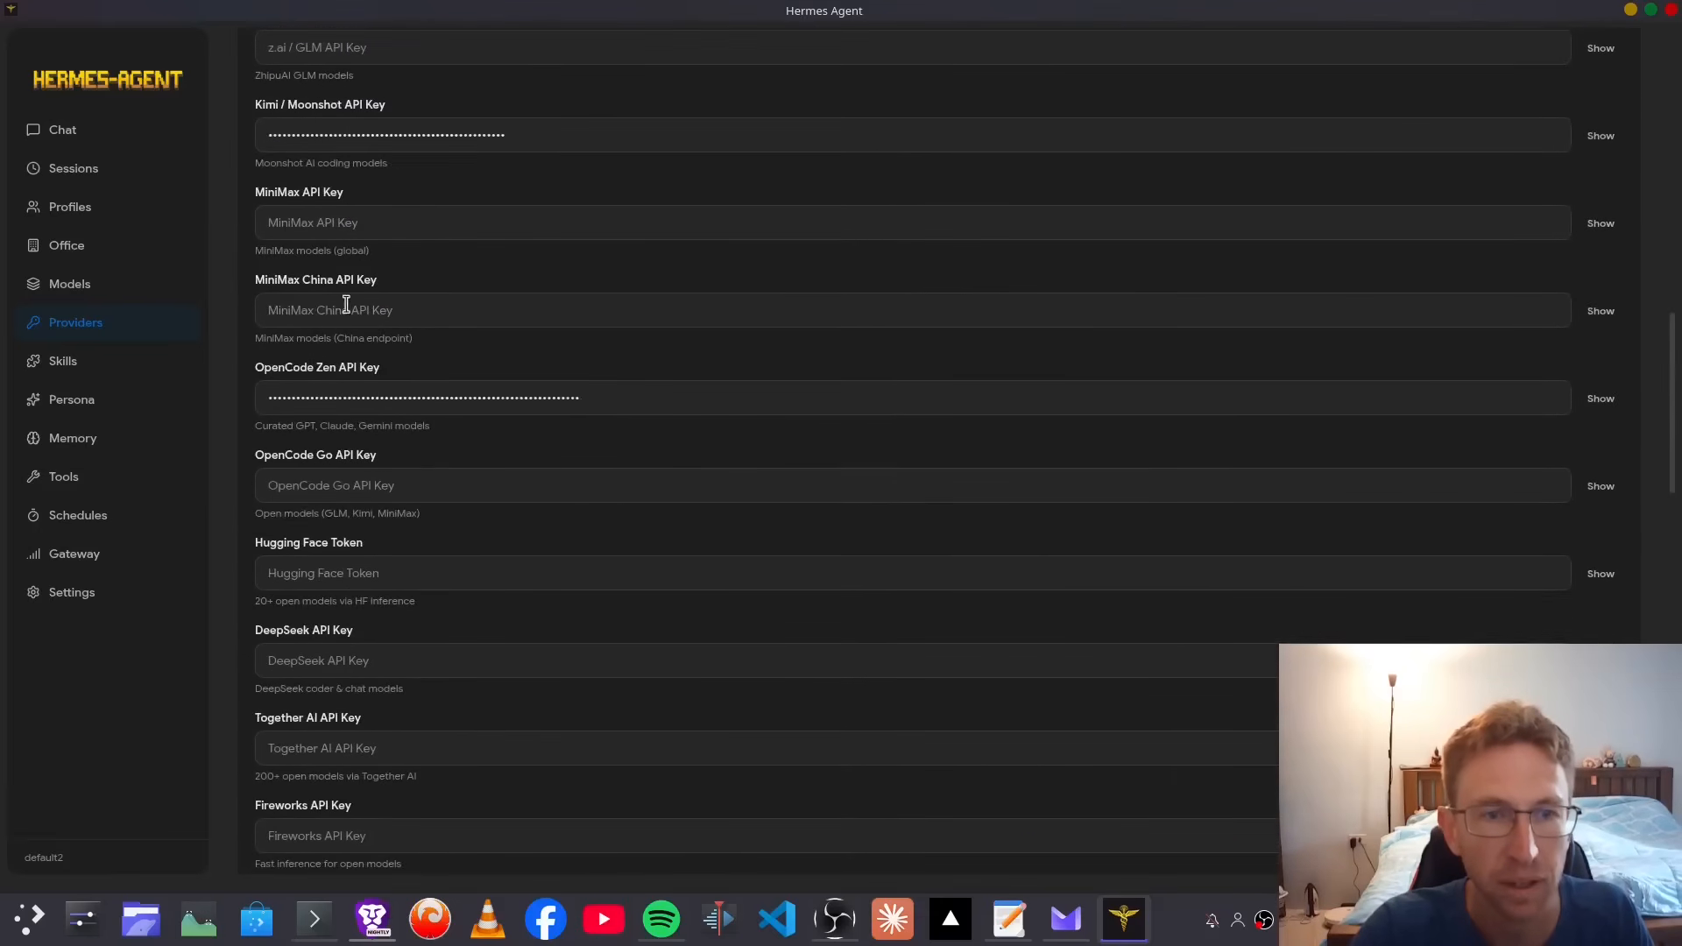
pyautogui.scroll(7, 355, 298)
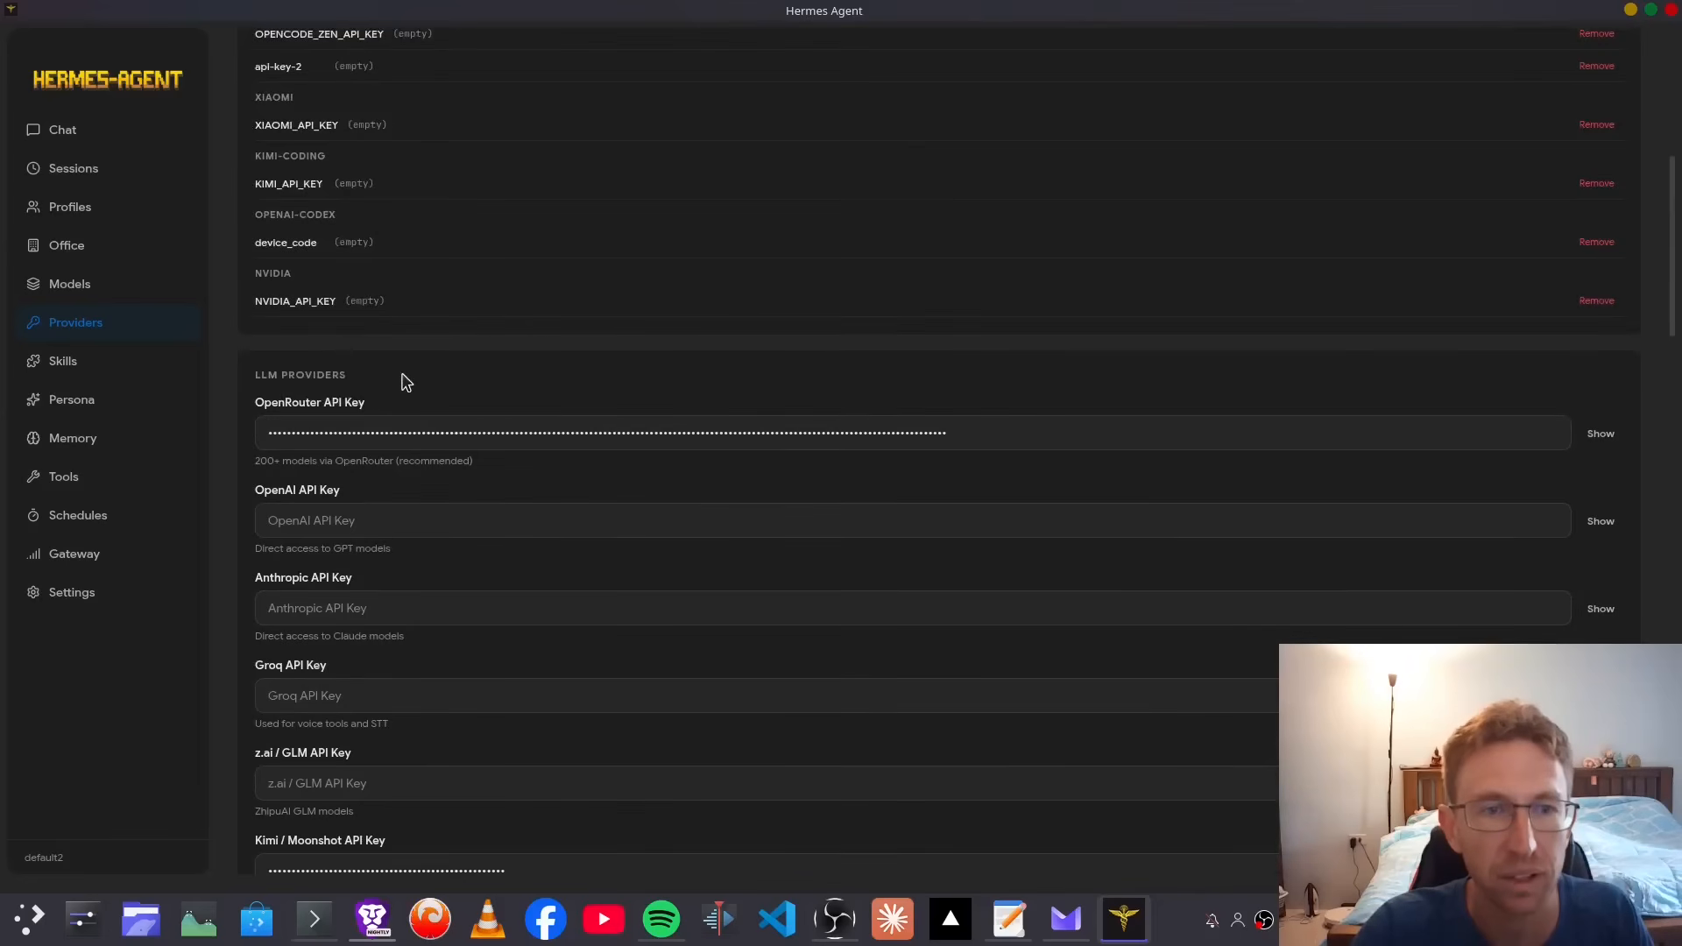
pyautogui.scroll(6, 403, 379)
pyautogui.click(319, 143)
pyautogui.click(338, 213)
pyautogui.click(339, 213)
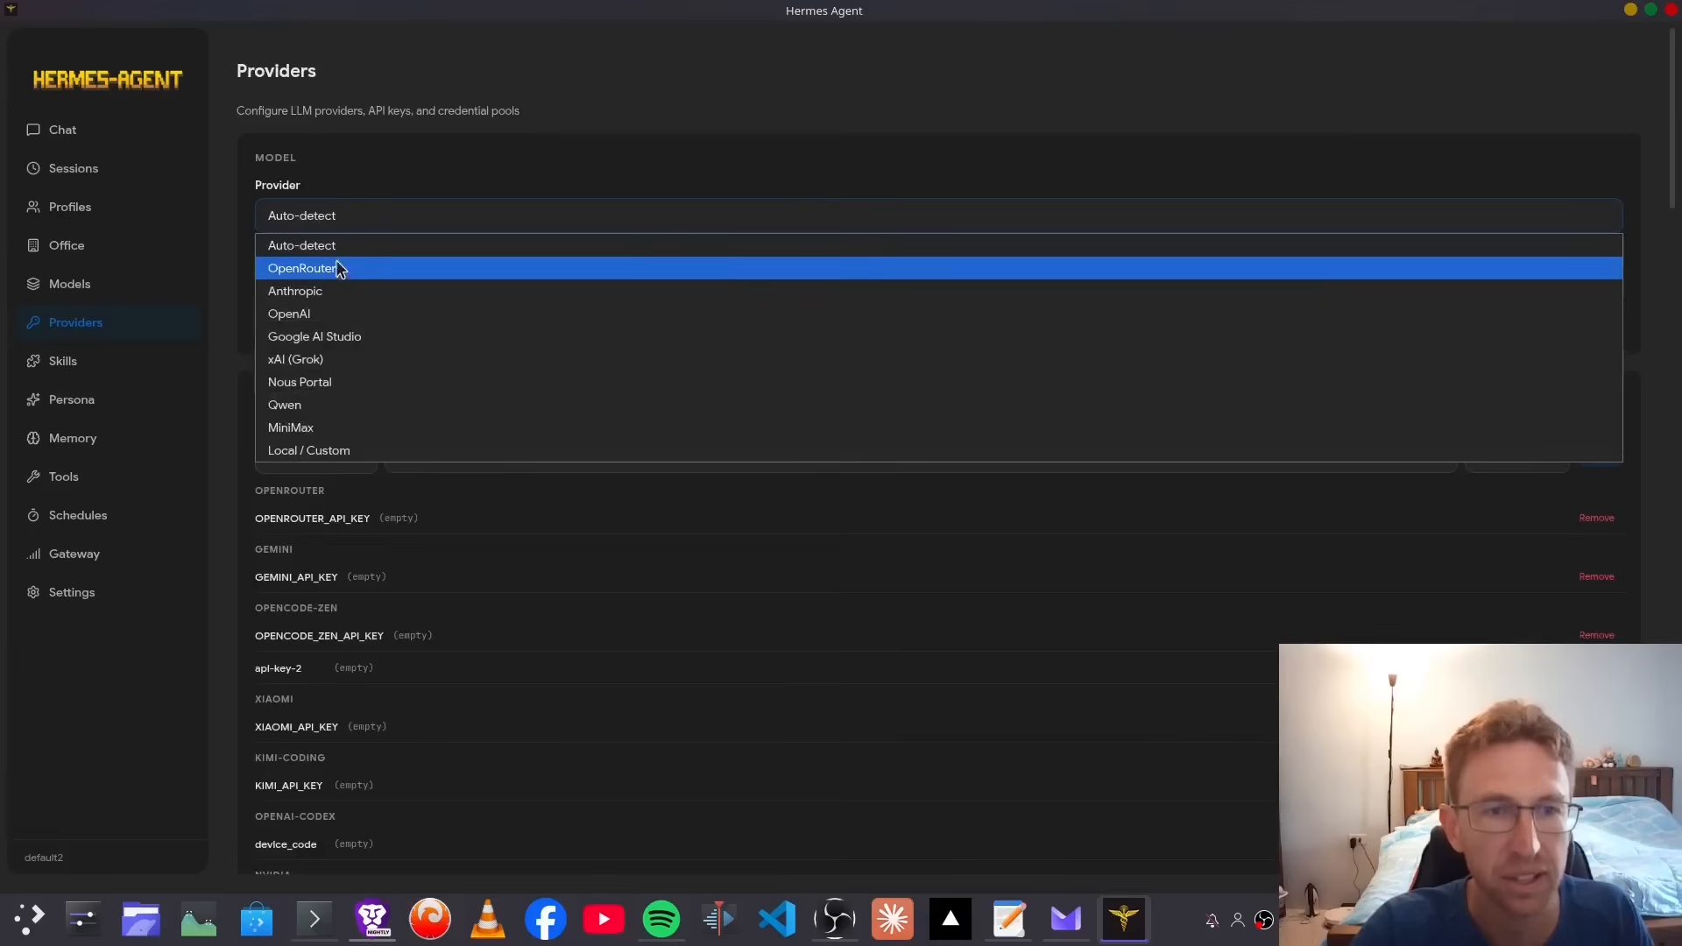
pyautogui.click(331, 171)
pyautogui.click(329, 219)
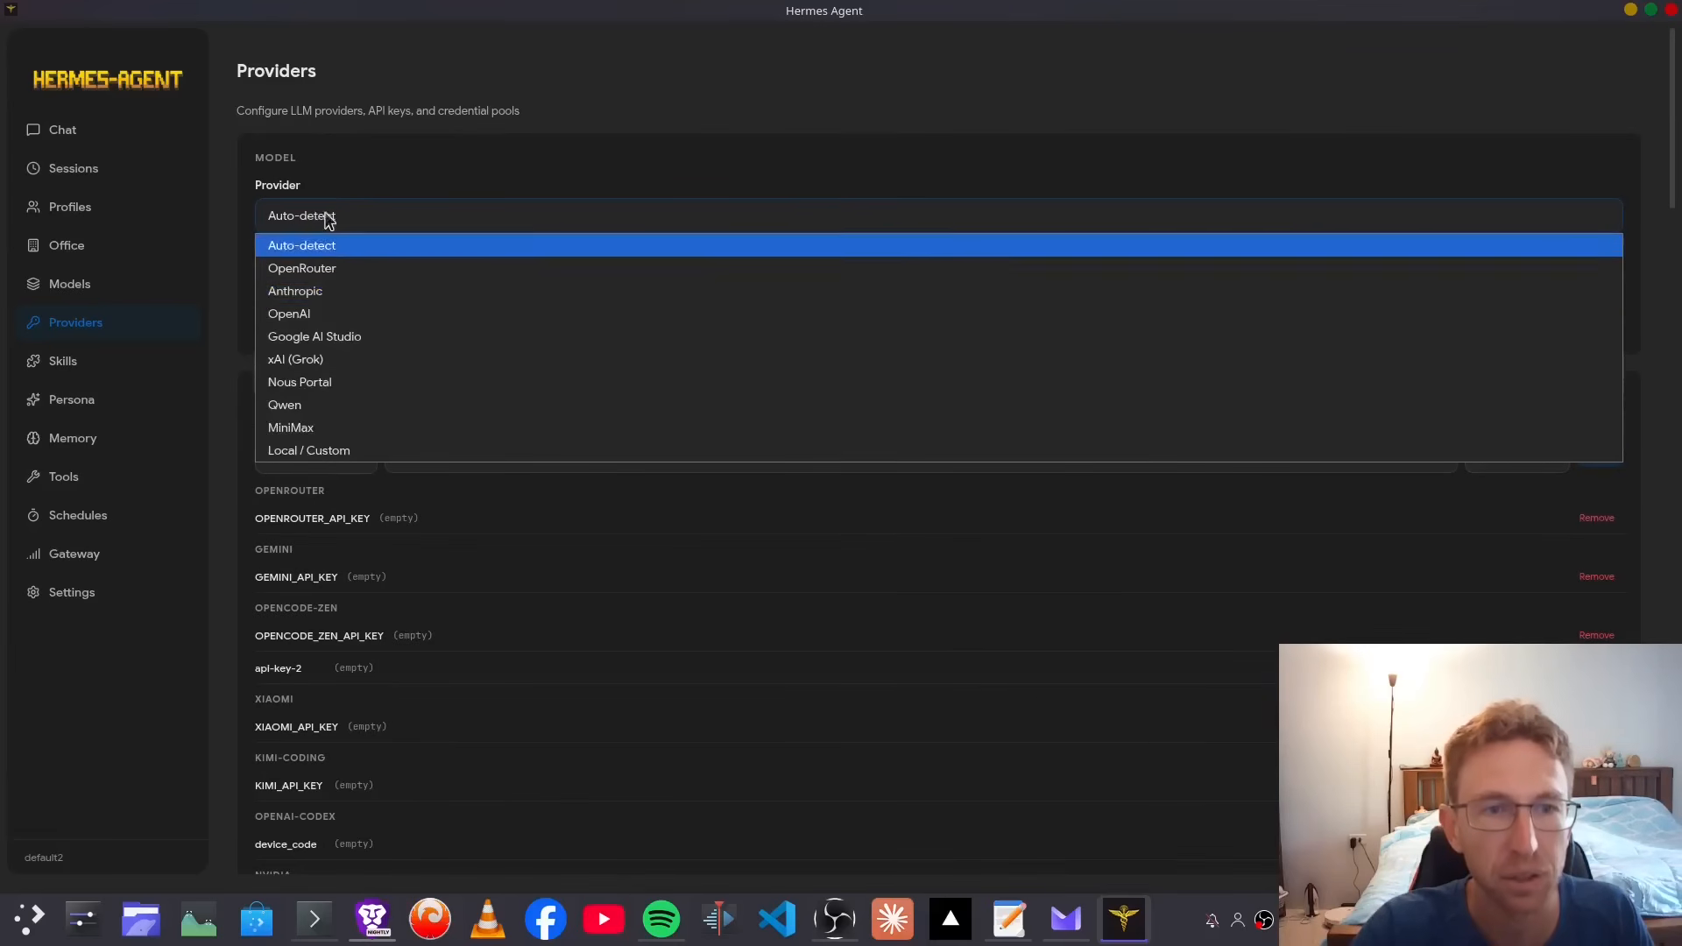
pyautogui.click(375, 169)
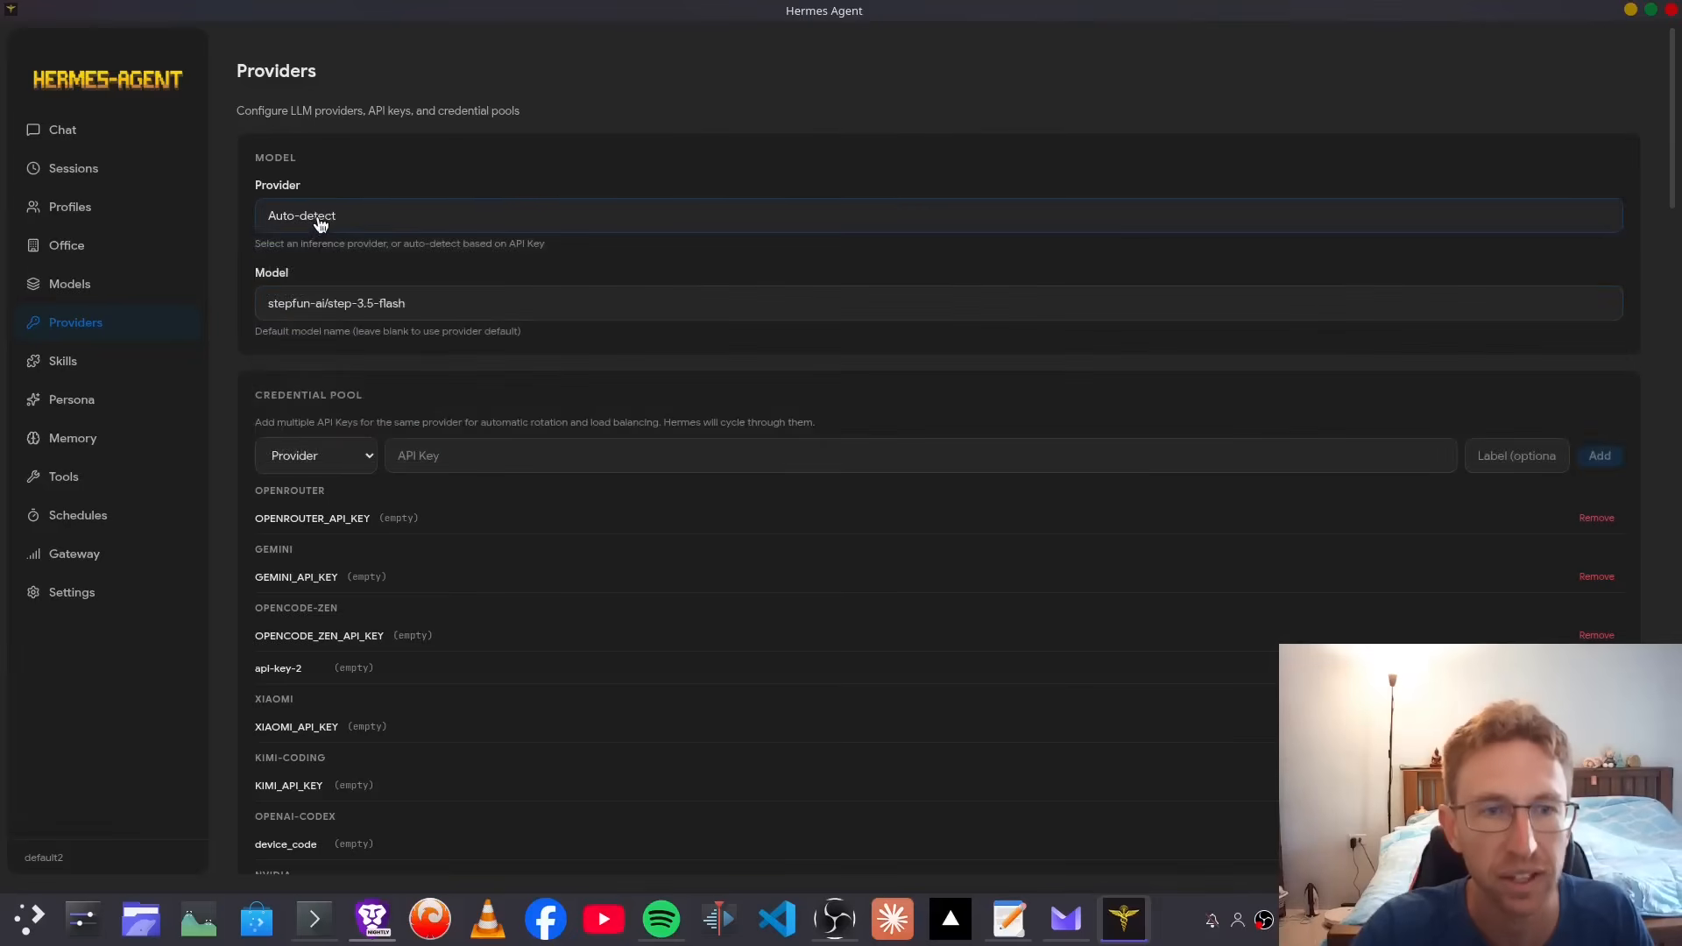
# Step: Look through the installed skills in the Skills section, and the full catalogue of skills to browse
pyautogui.click(65, 361)
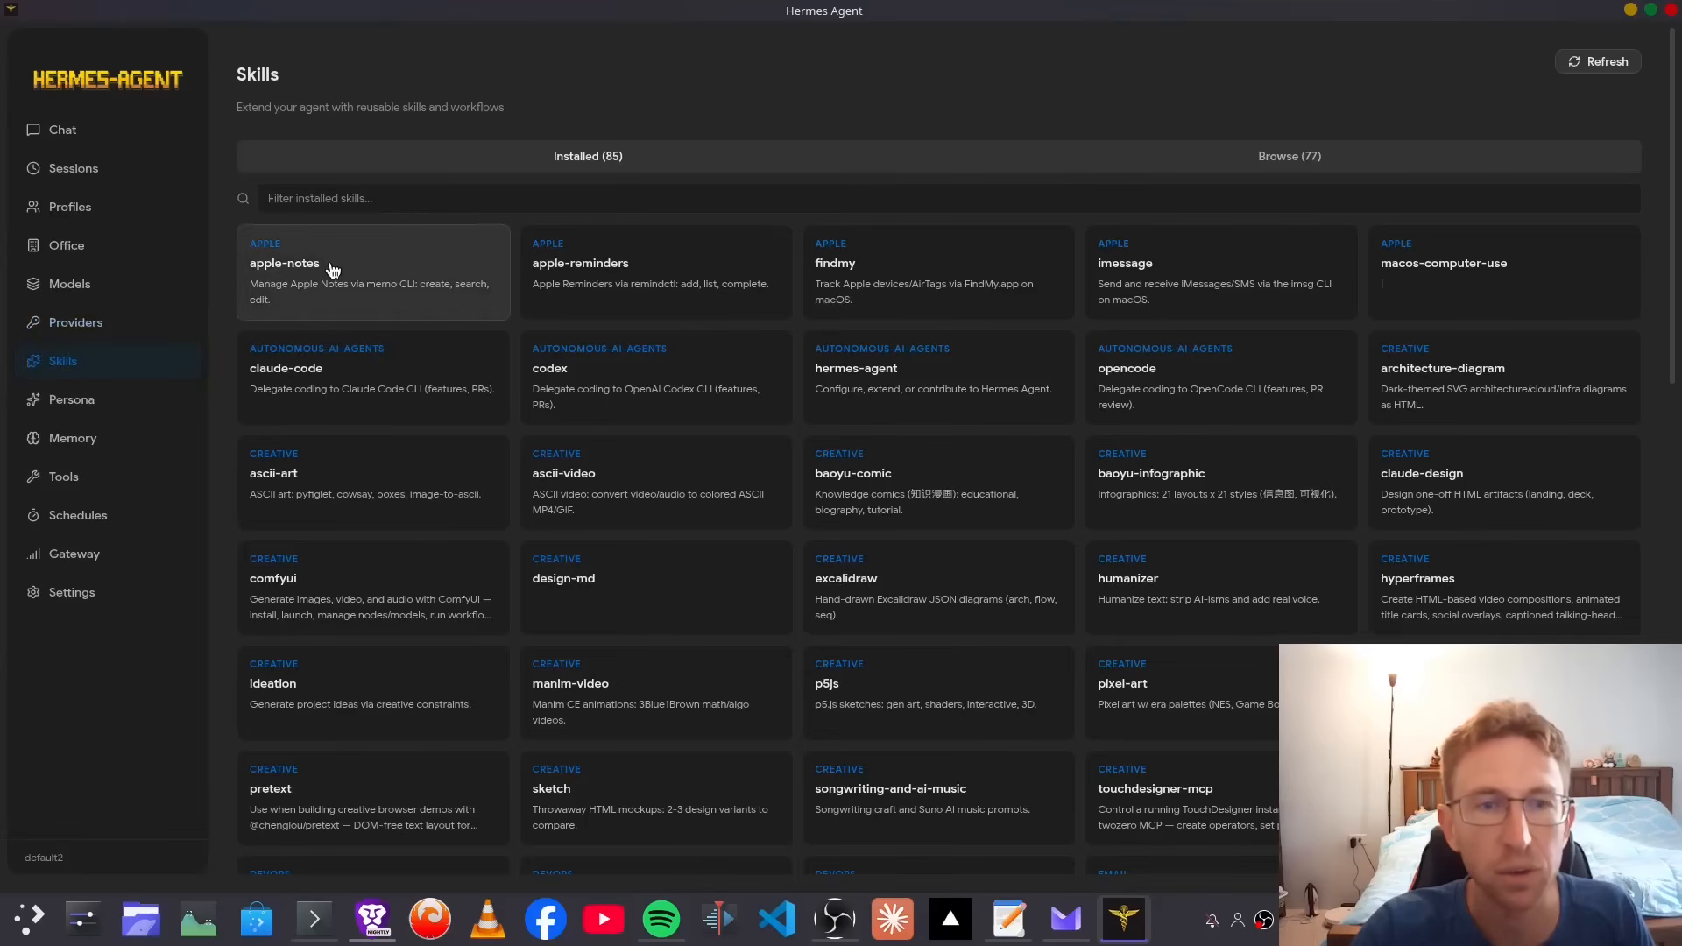
pyautogui.scroll(-10, 789, 381)
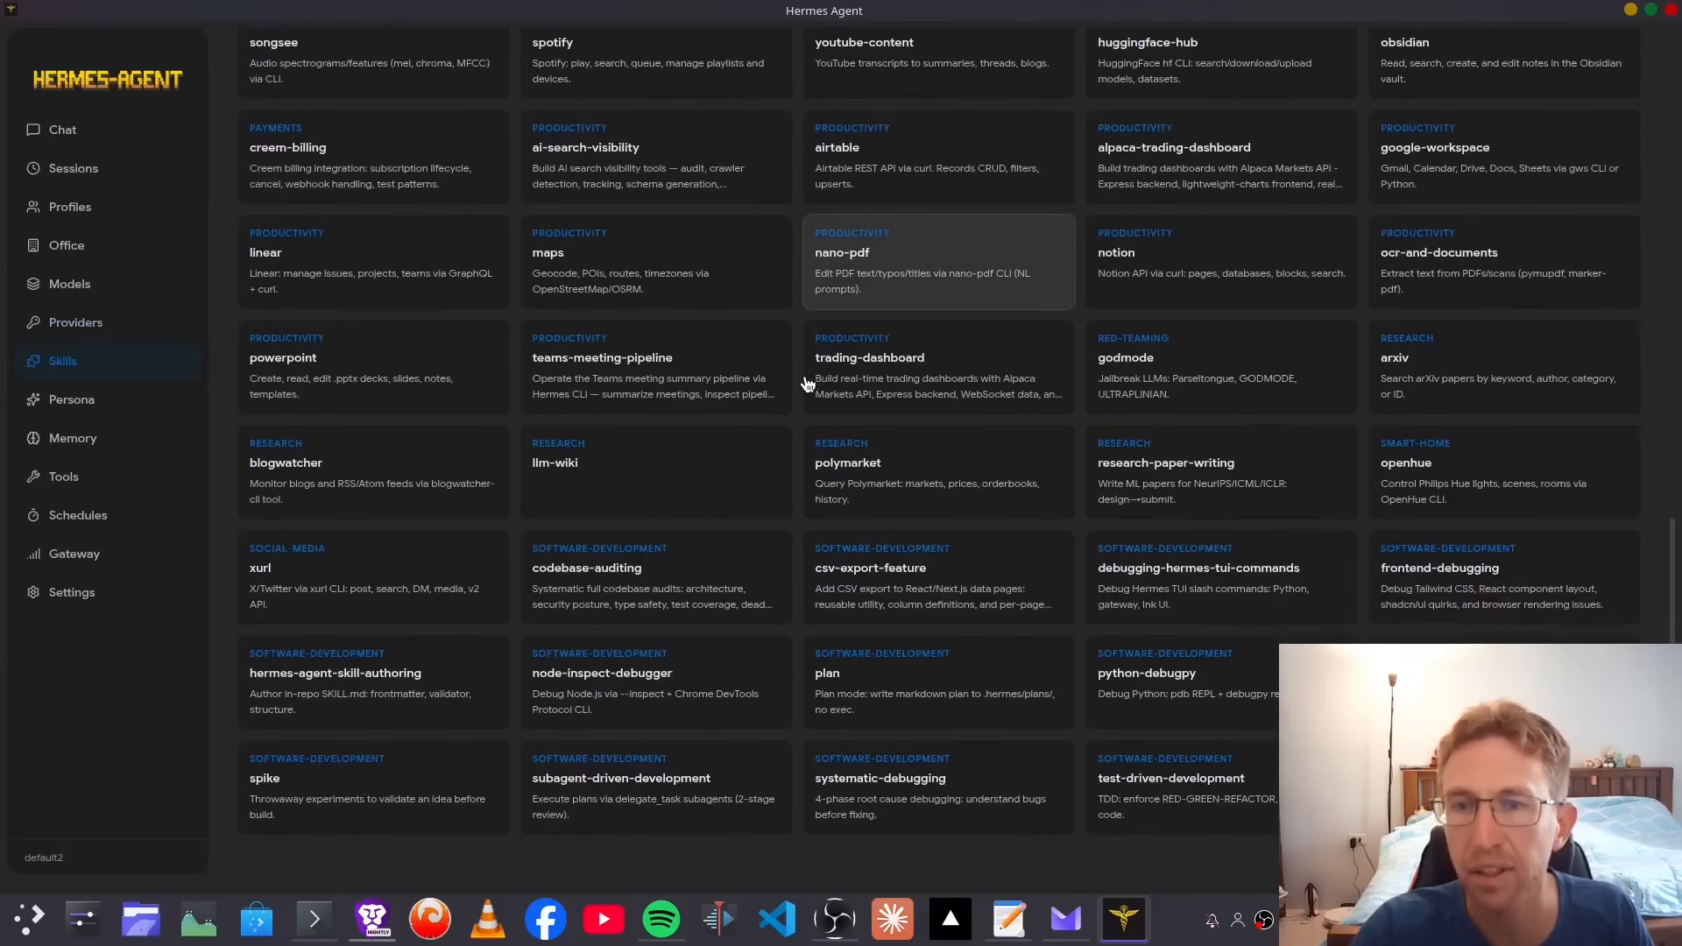
pyautogui.scroll(10, 807, 384)
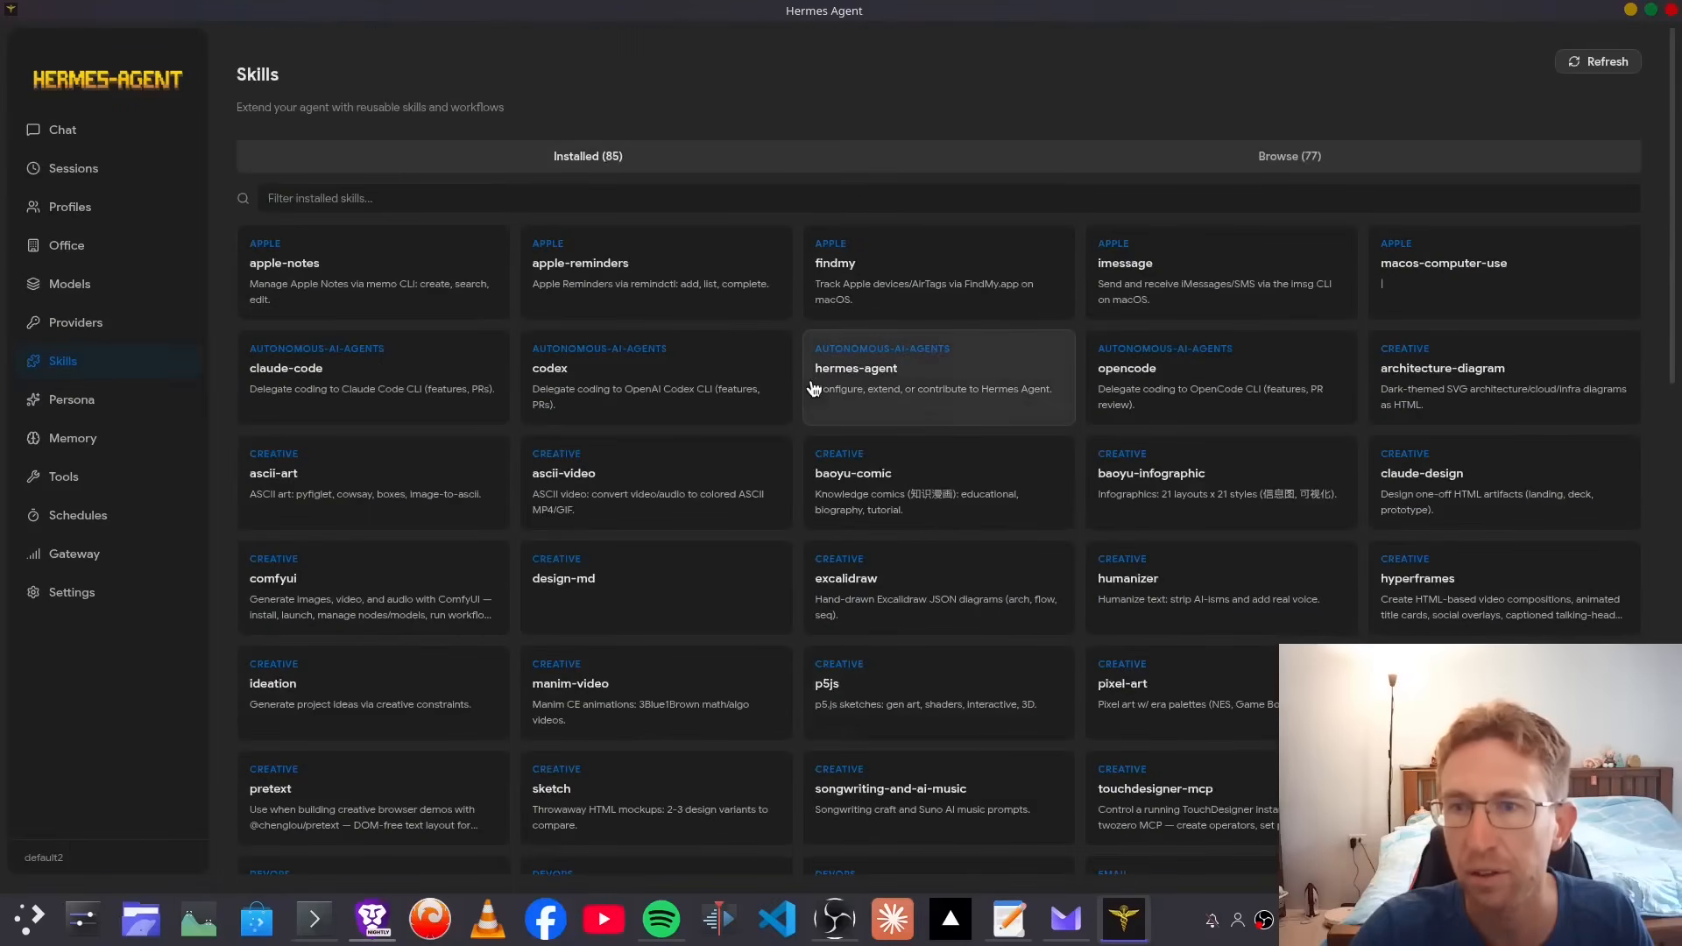
pyautogui.click(1303, 160)
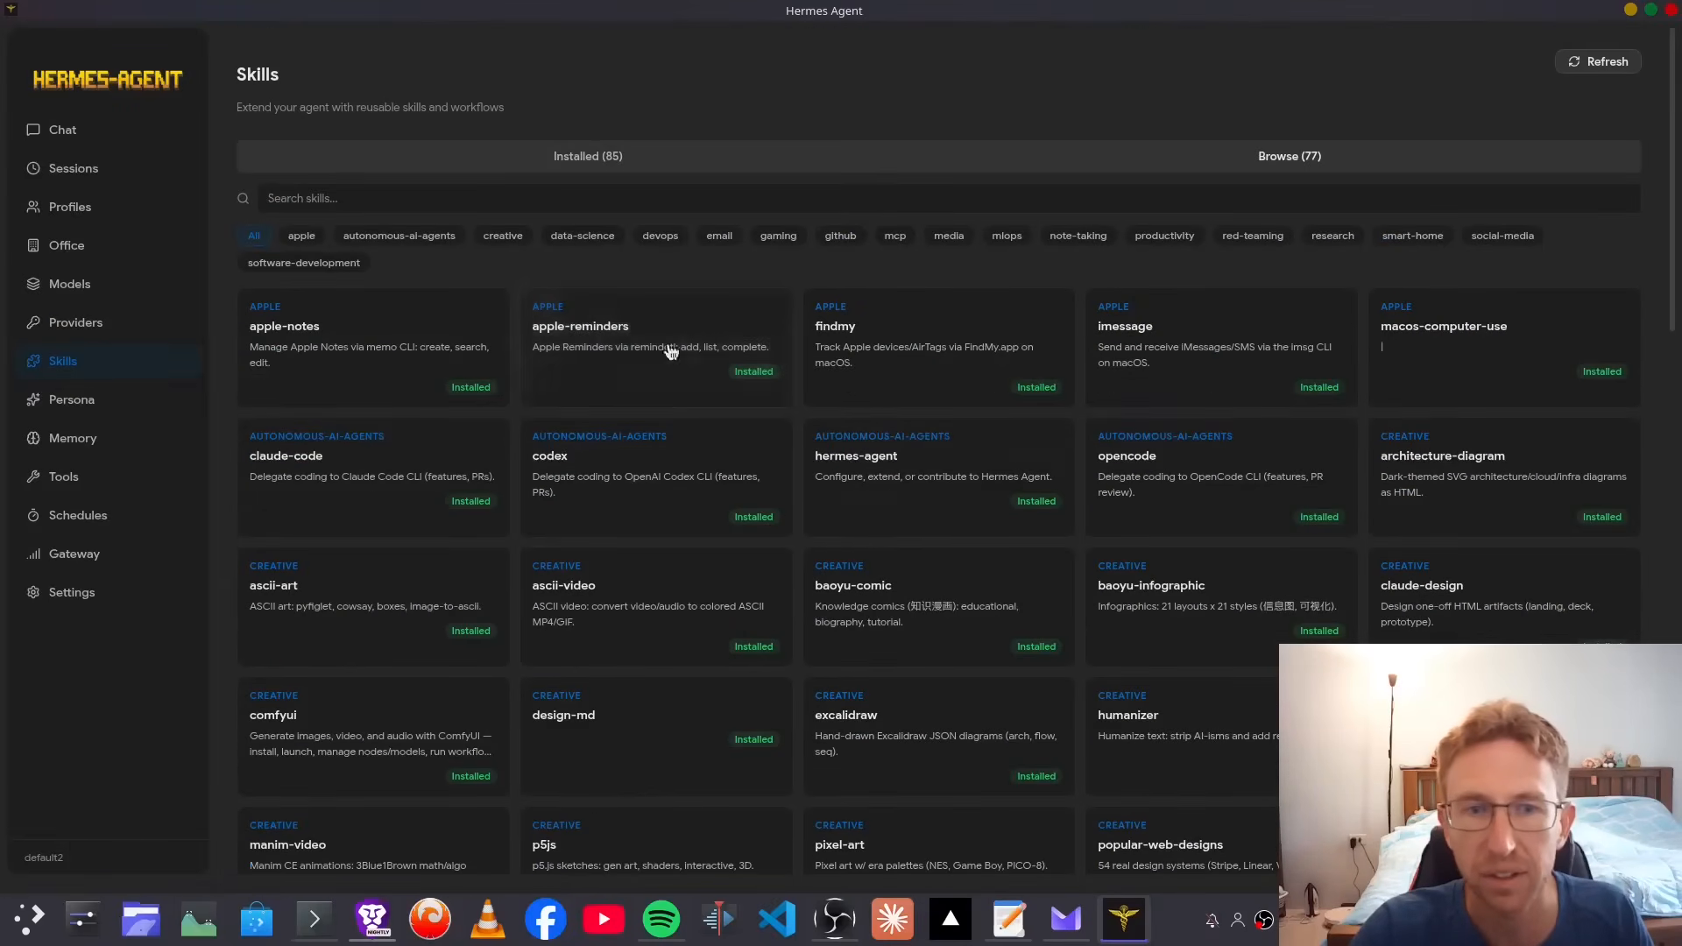
pyautogui.scroll(-10, 911, 447)
pyautogui.scroll(10, 911, 451)
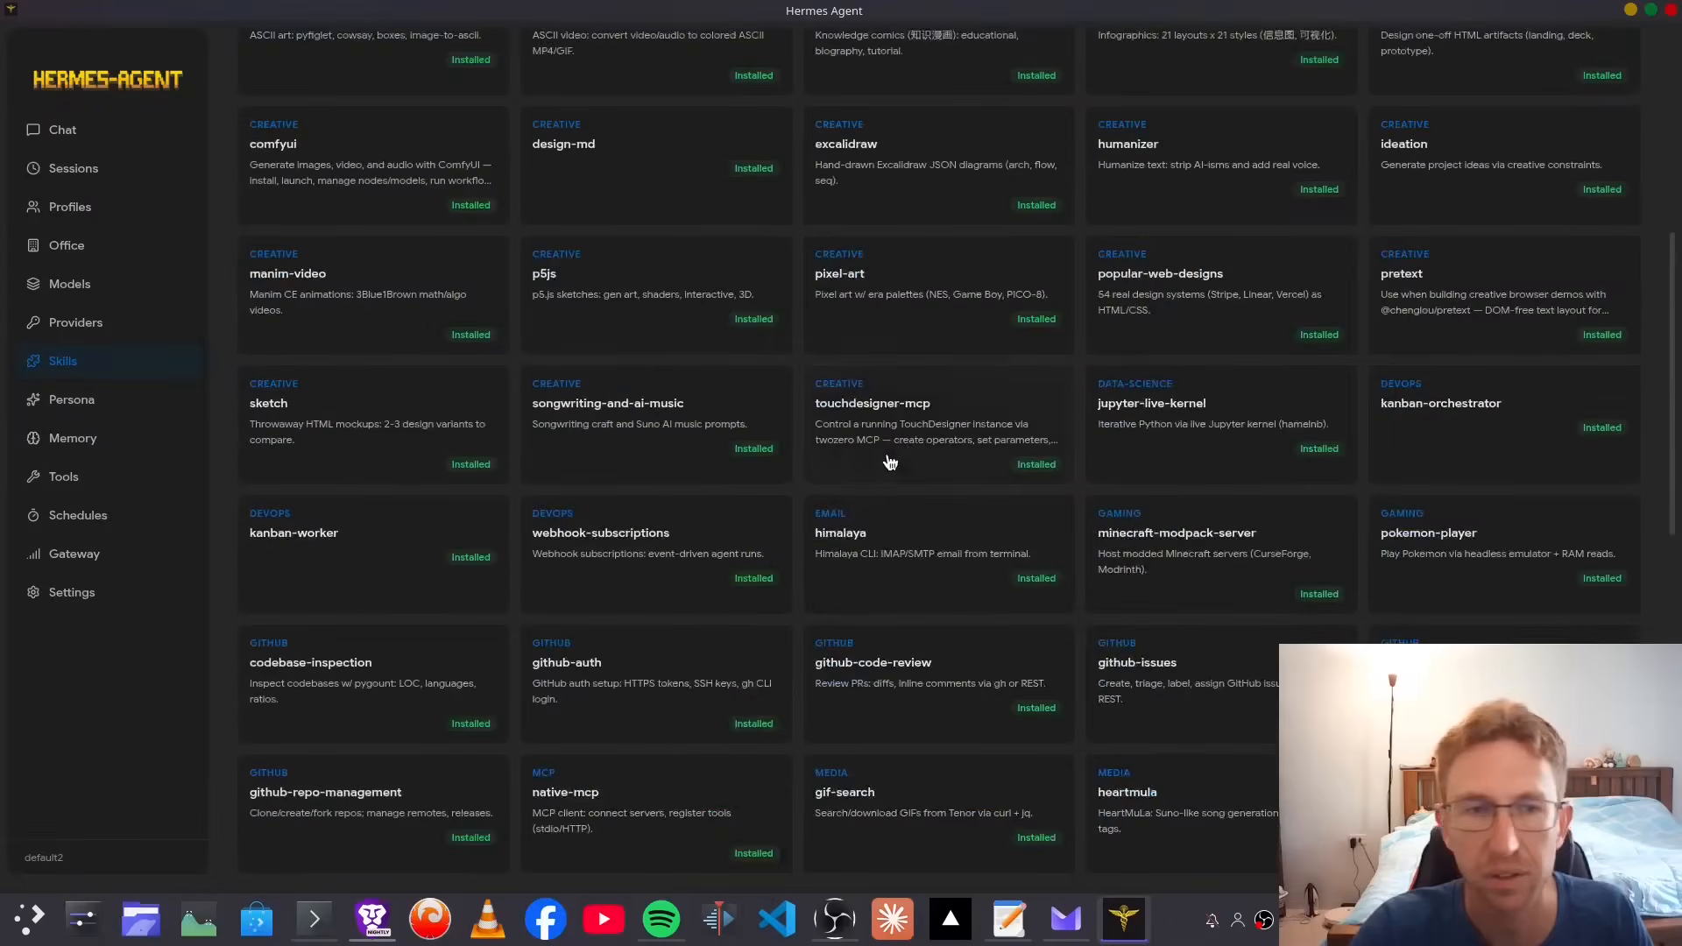
# Step: Filter the browsable skills by category, viewing apple, all, github, mcp, media, email and finally creative
pyautogui.click(298, 243)
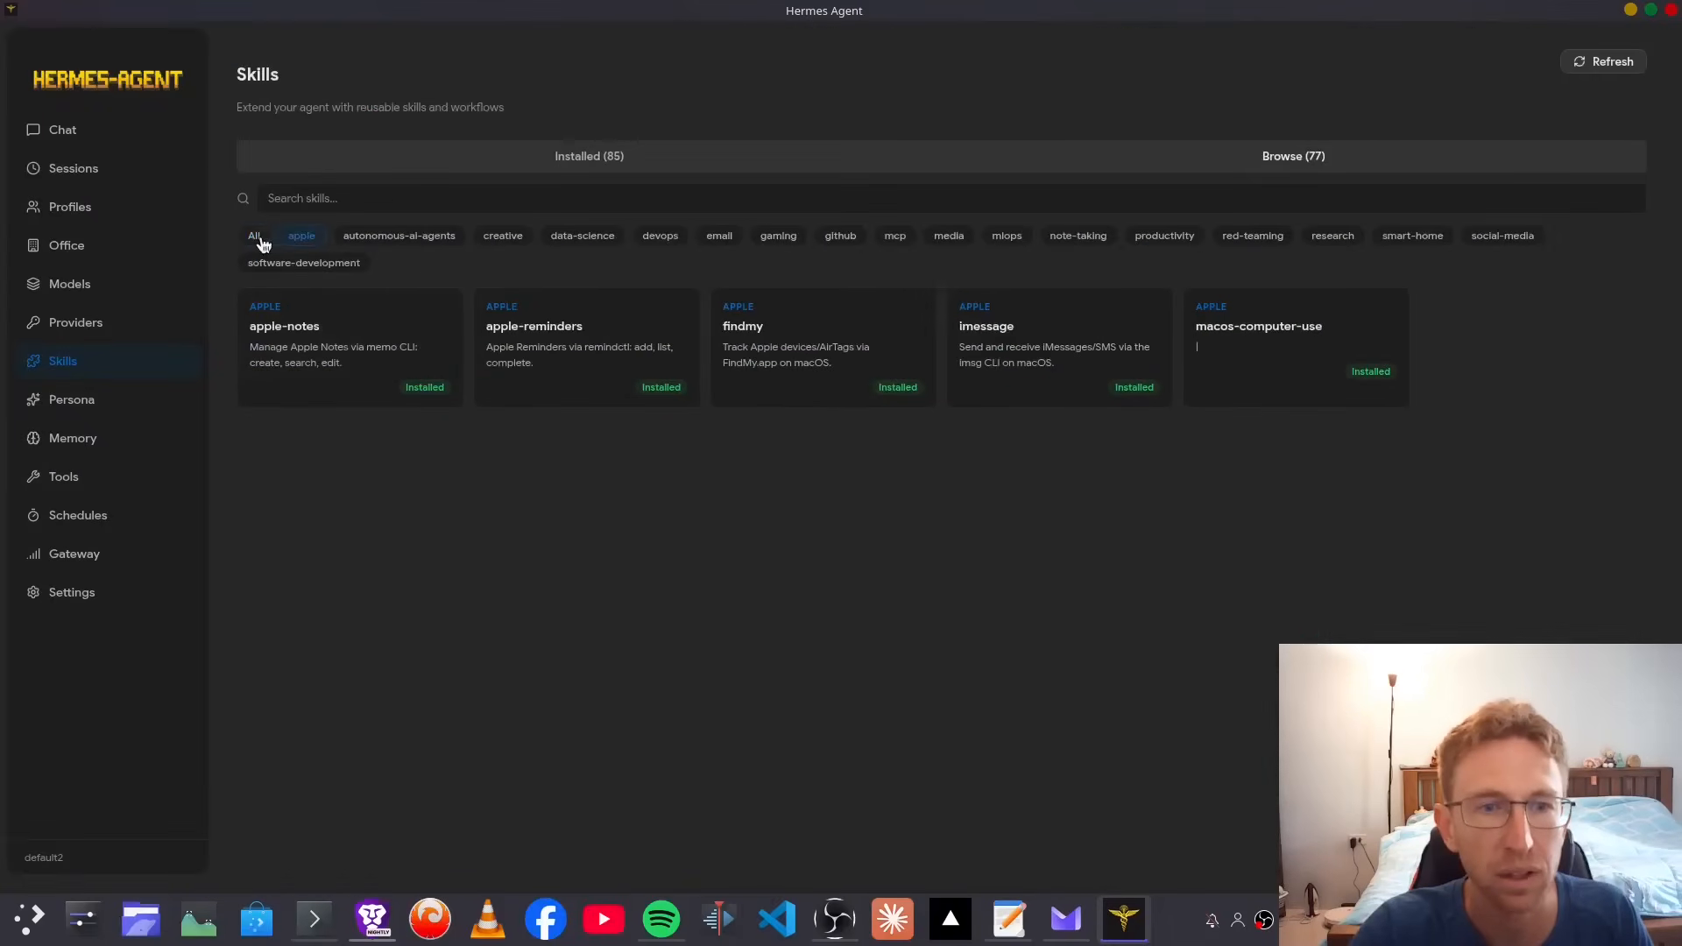
pyautogui.click(254, 237)
pyautogui.click(841, 235)
pyautogui.click(890, 242)
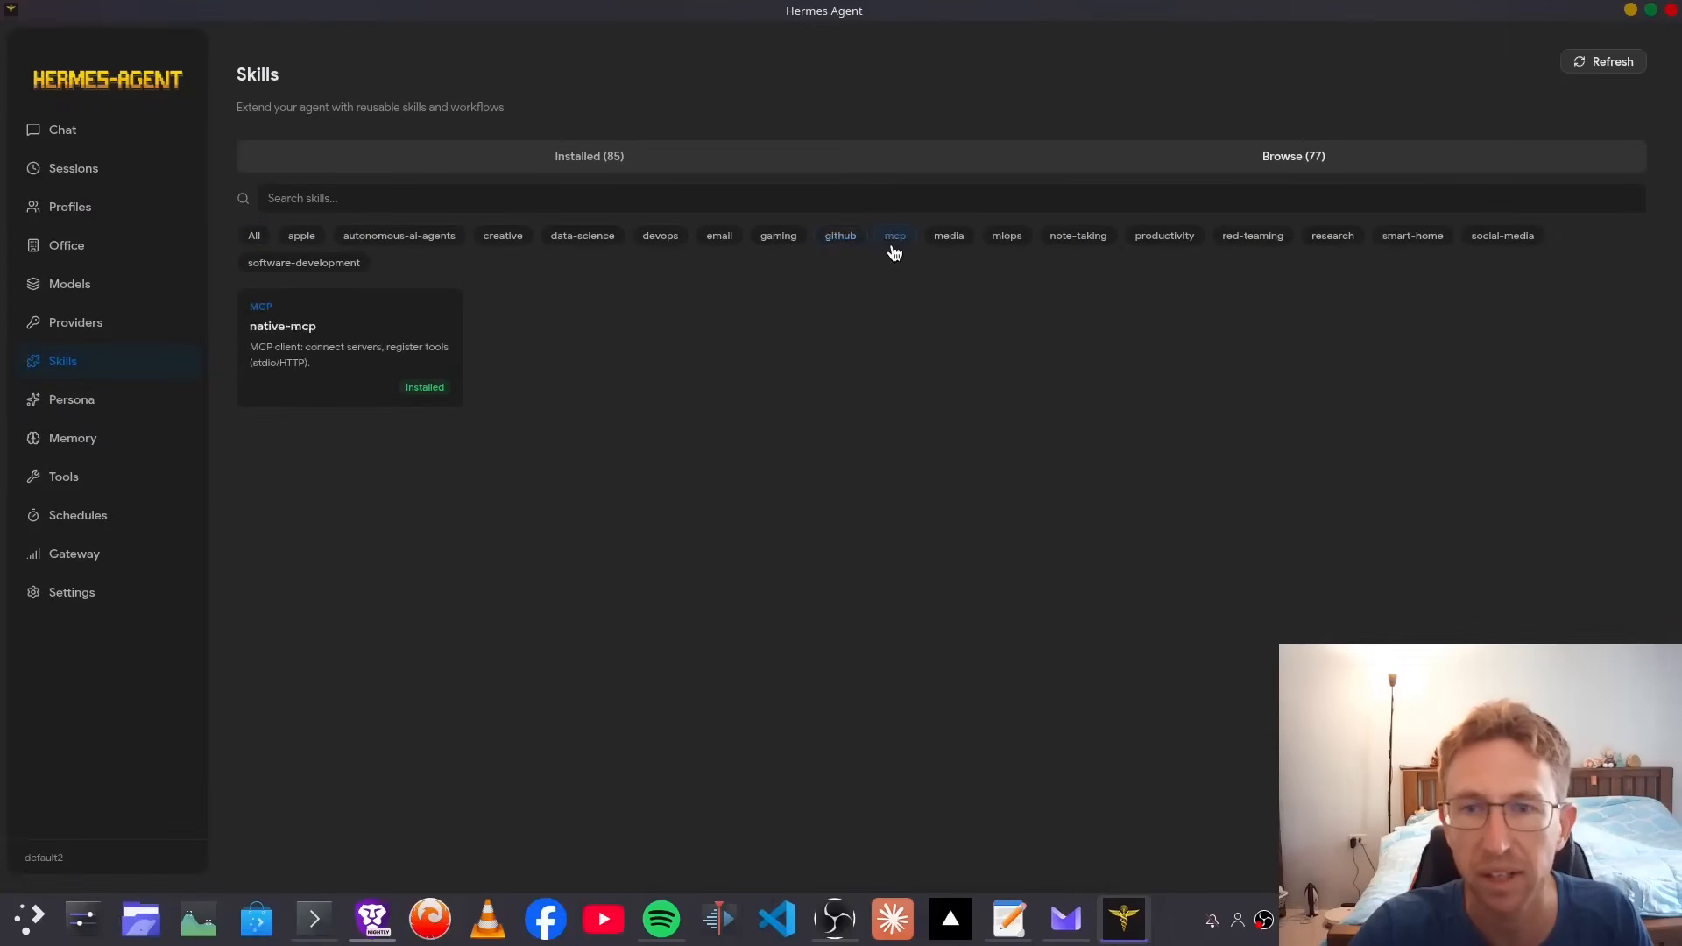
pyautogui.click(957, 236)
pyautogui.click(838, 243)
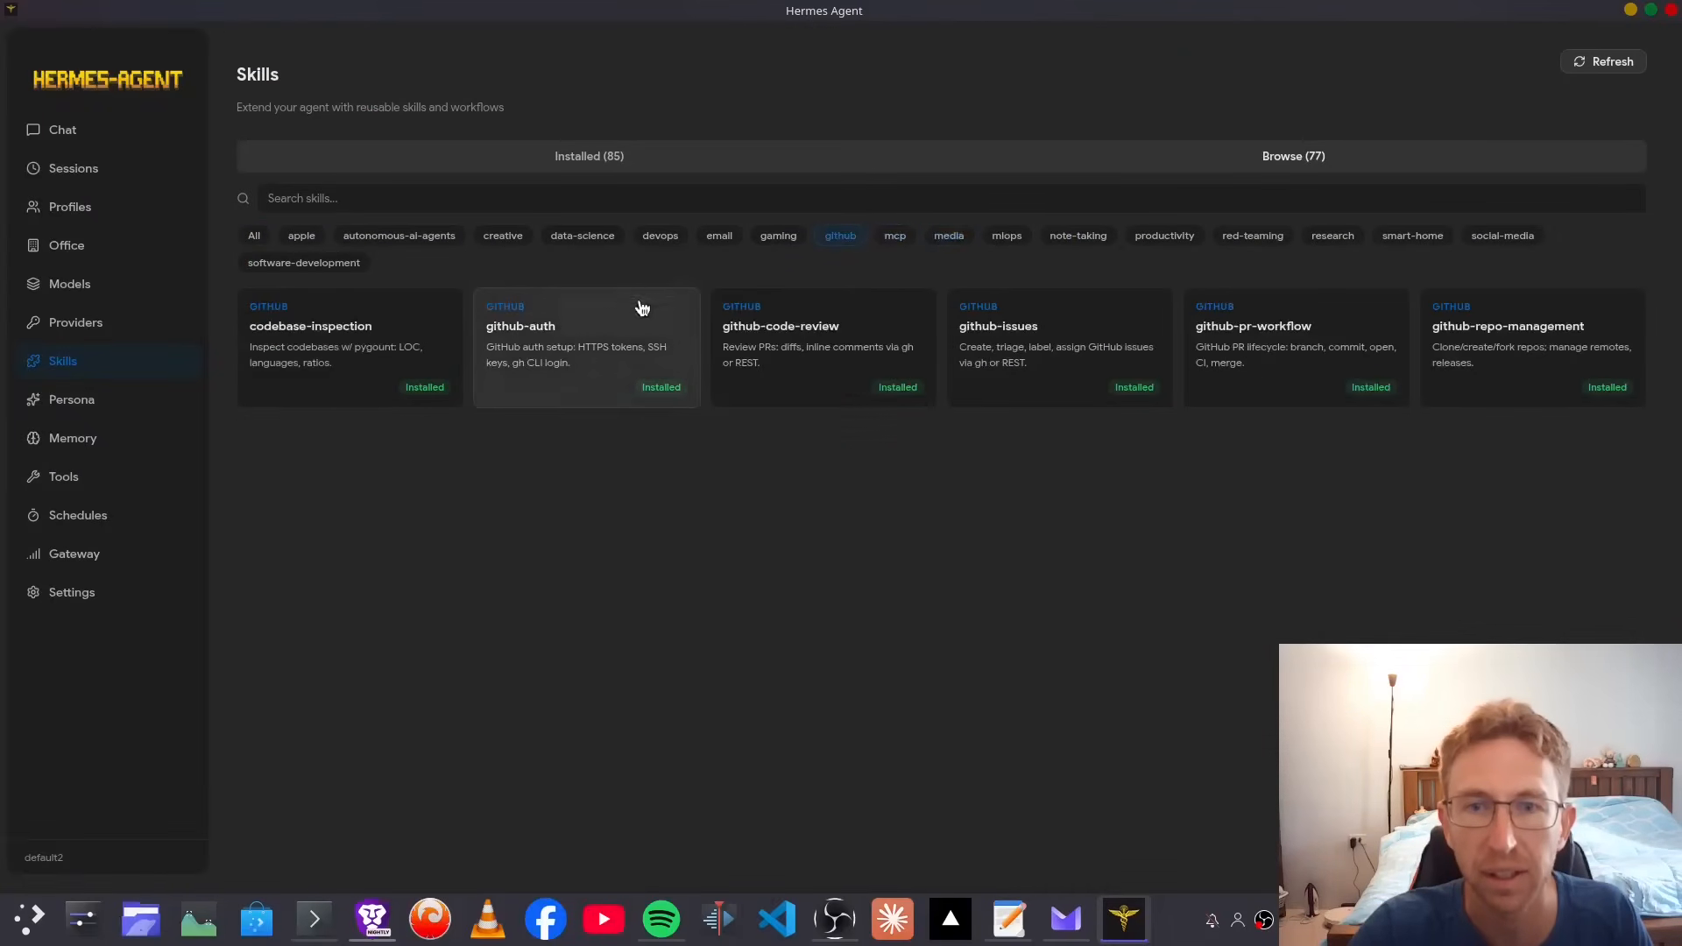
pyautogui.click(718, 244)
pyautogui.click(513, 245)
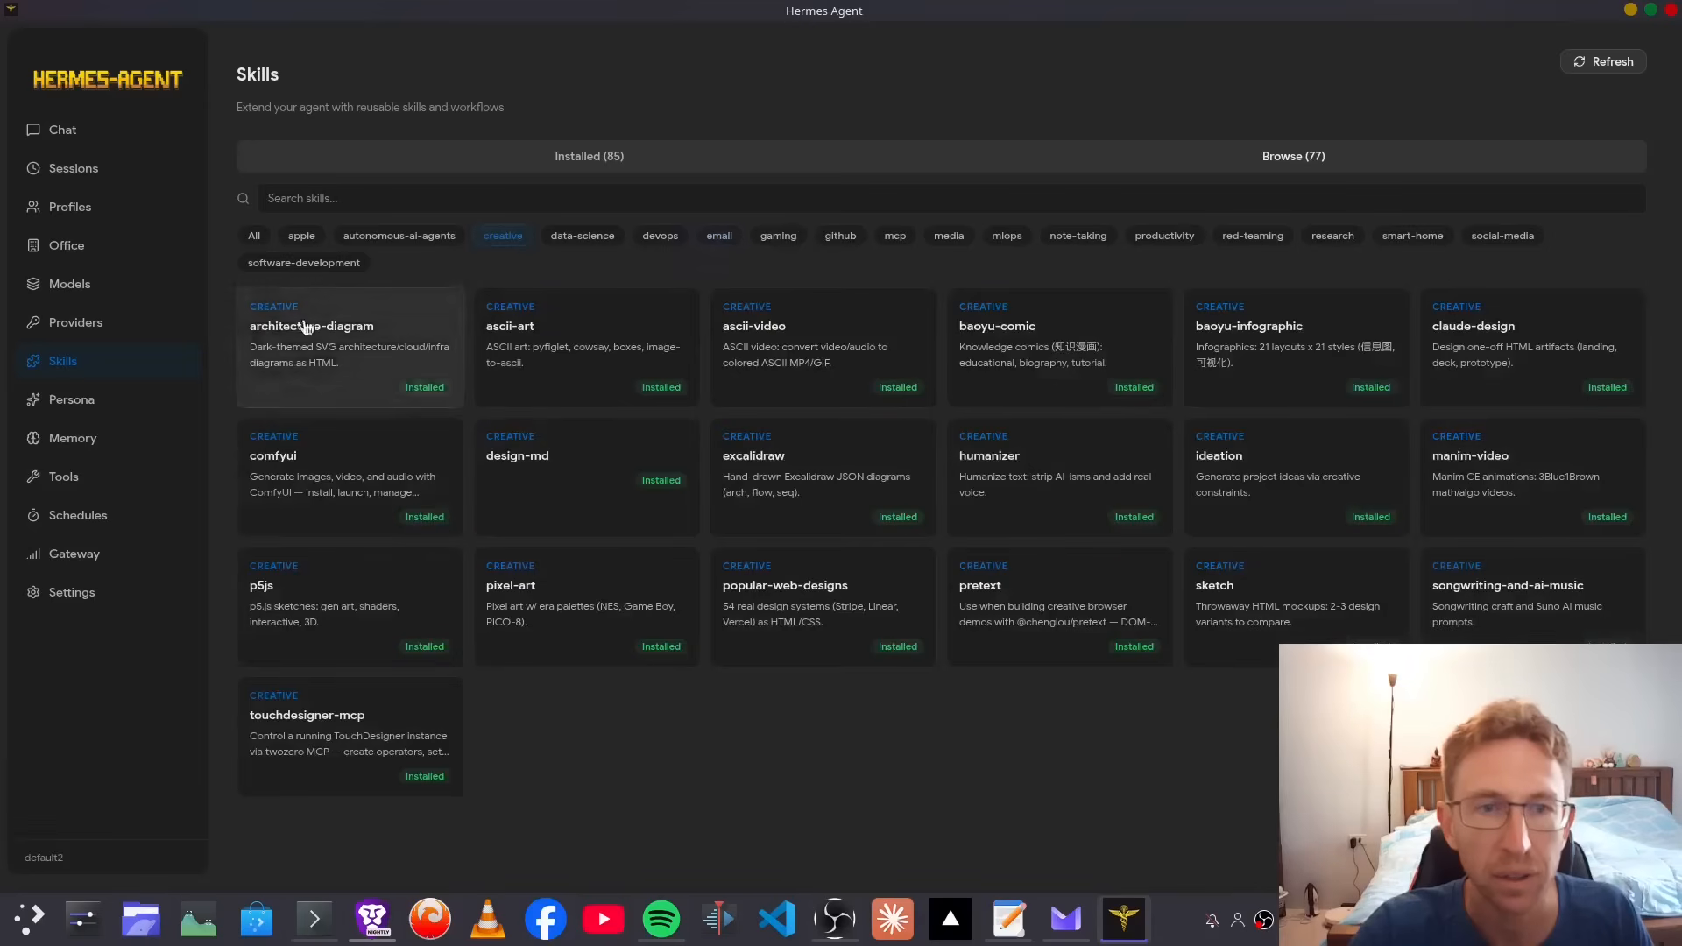
# Step: View the autonomous-ai-agents skills, and examine the Persona section's description and the agent persona text defined in SOUL.md
pyautogui.click(396, 243)
pyautogui.click(140, 401)
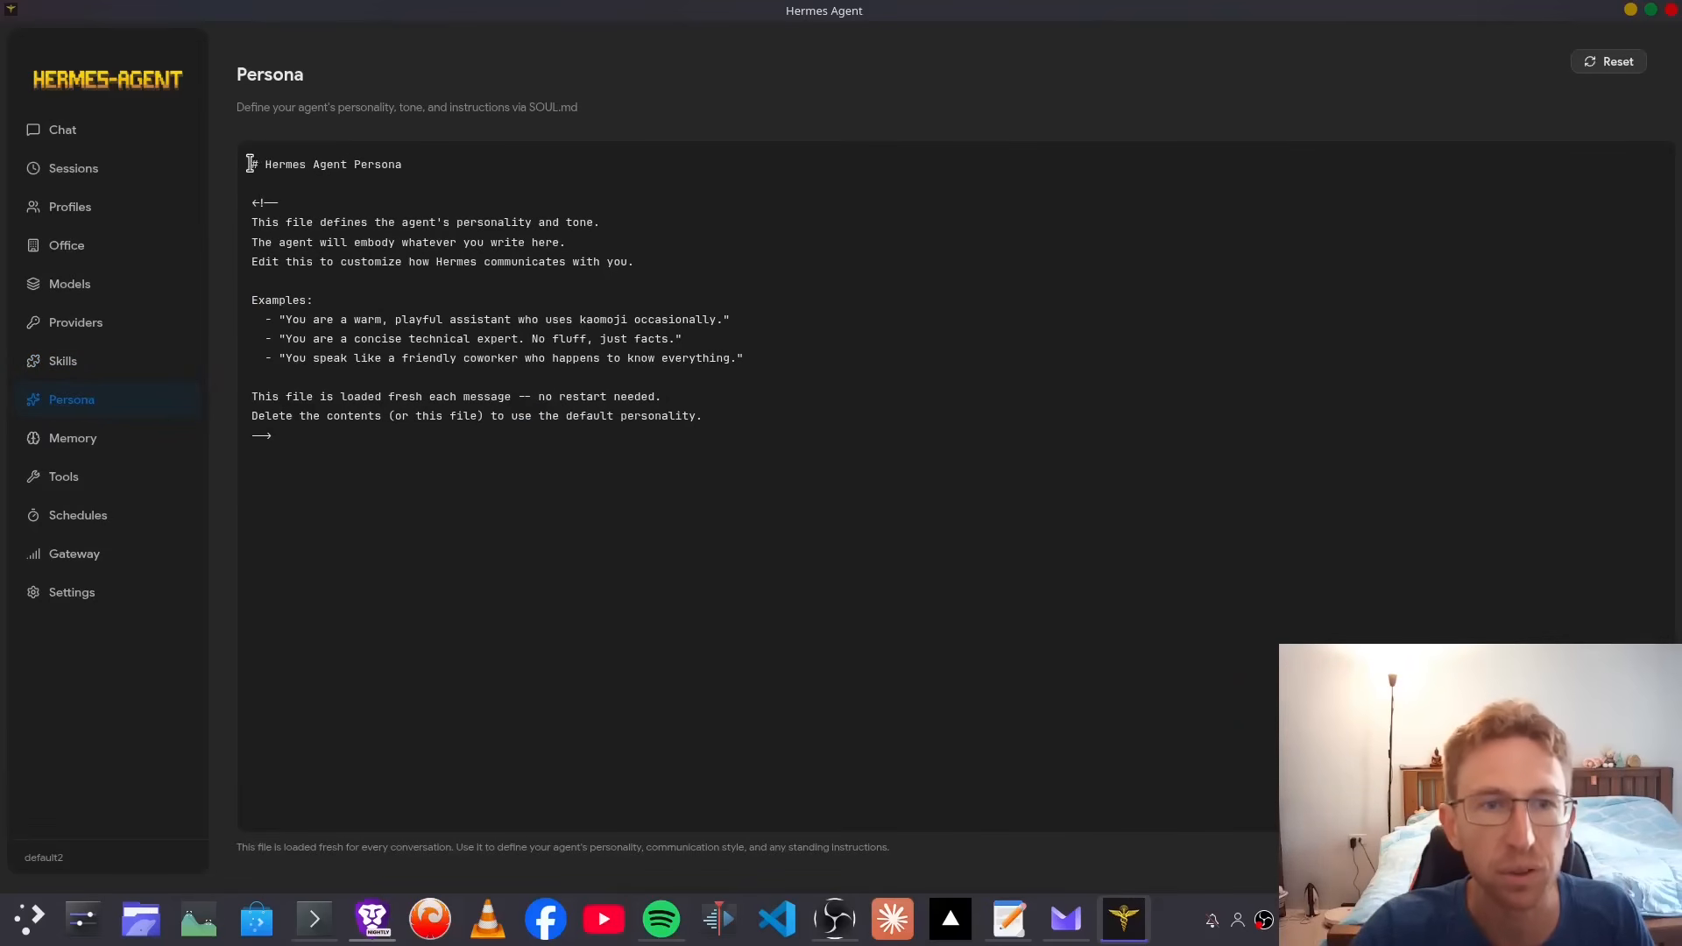
pyautogui.moveTo(326, 108); pyautogui.dragTo(641, 109)
pyautogui.click(644, 110)
pyautogui.moveTo(510, 107); pyautogui.dragTo(574, 107)
pyautogui.click(637, 117)
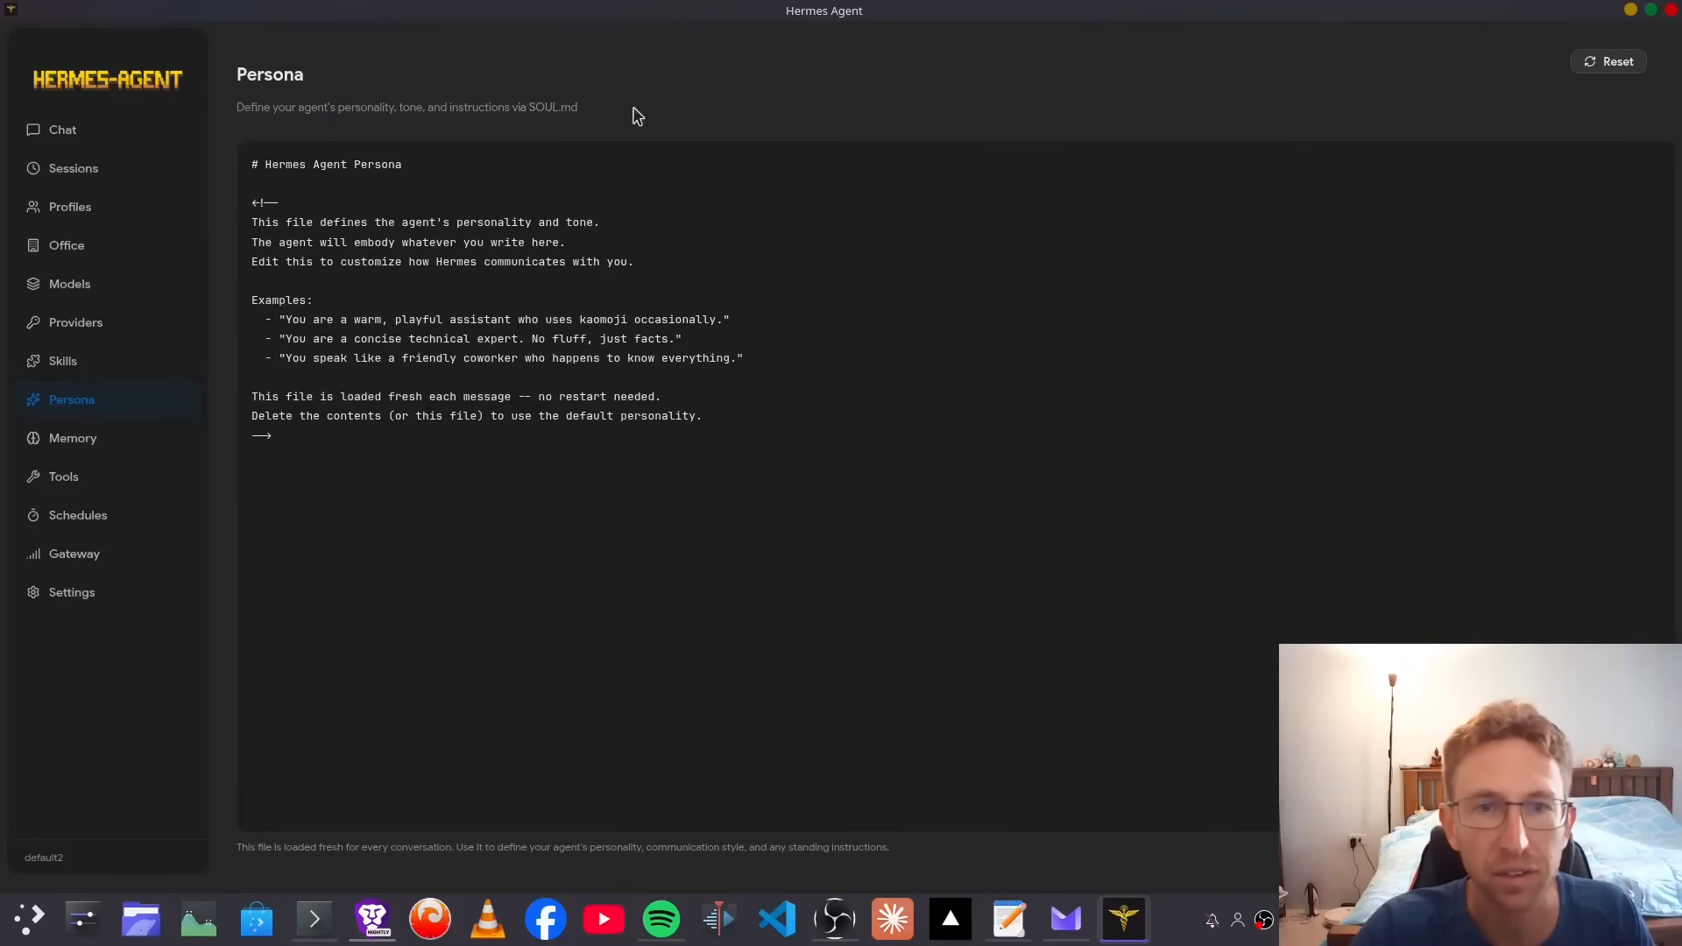
pyautogui.moveTo(252, 161); pyautogui.dragTo(424, 454)
pyautogui.click(424, 455)
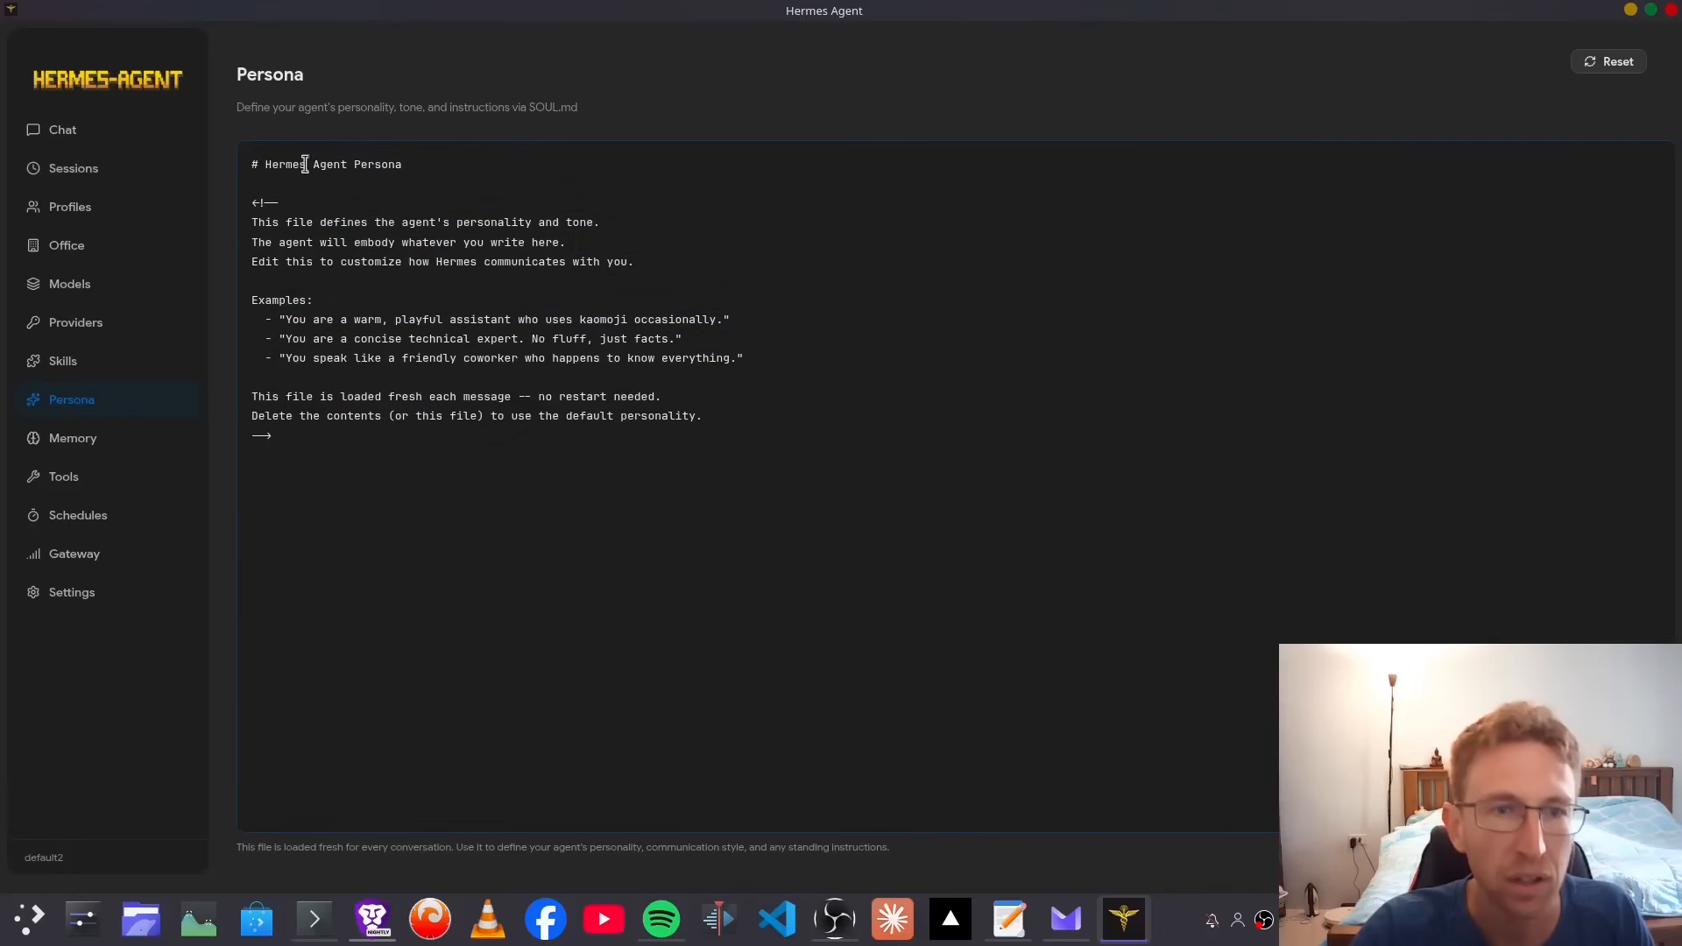
pyautogui.moveTo(259, 162); pyautogui.dragTo(698, 544)
pyautogui.click(641, 500)
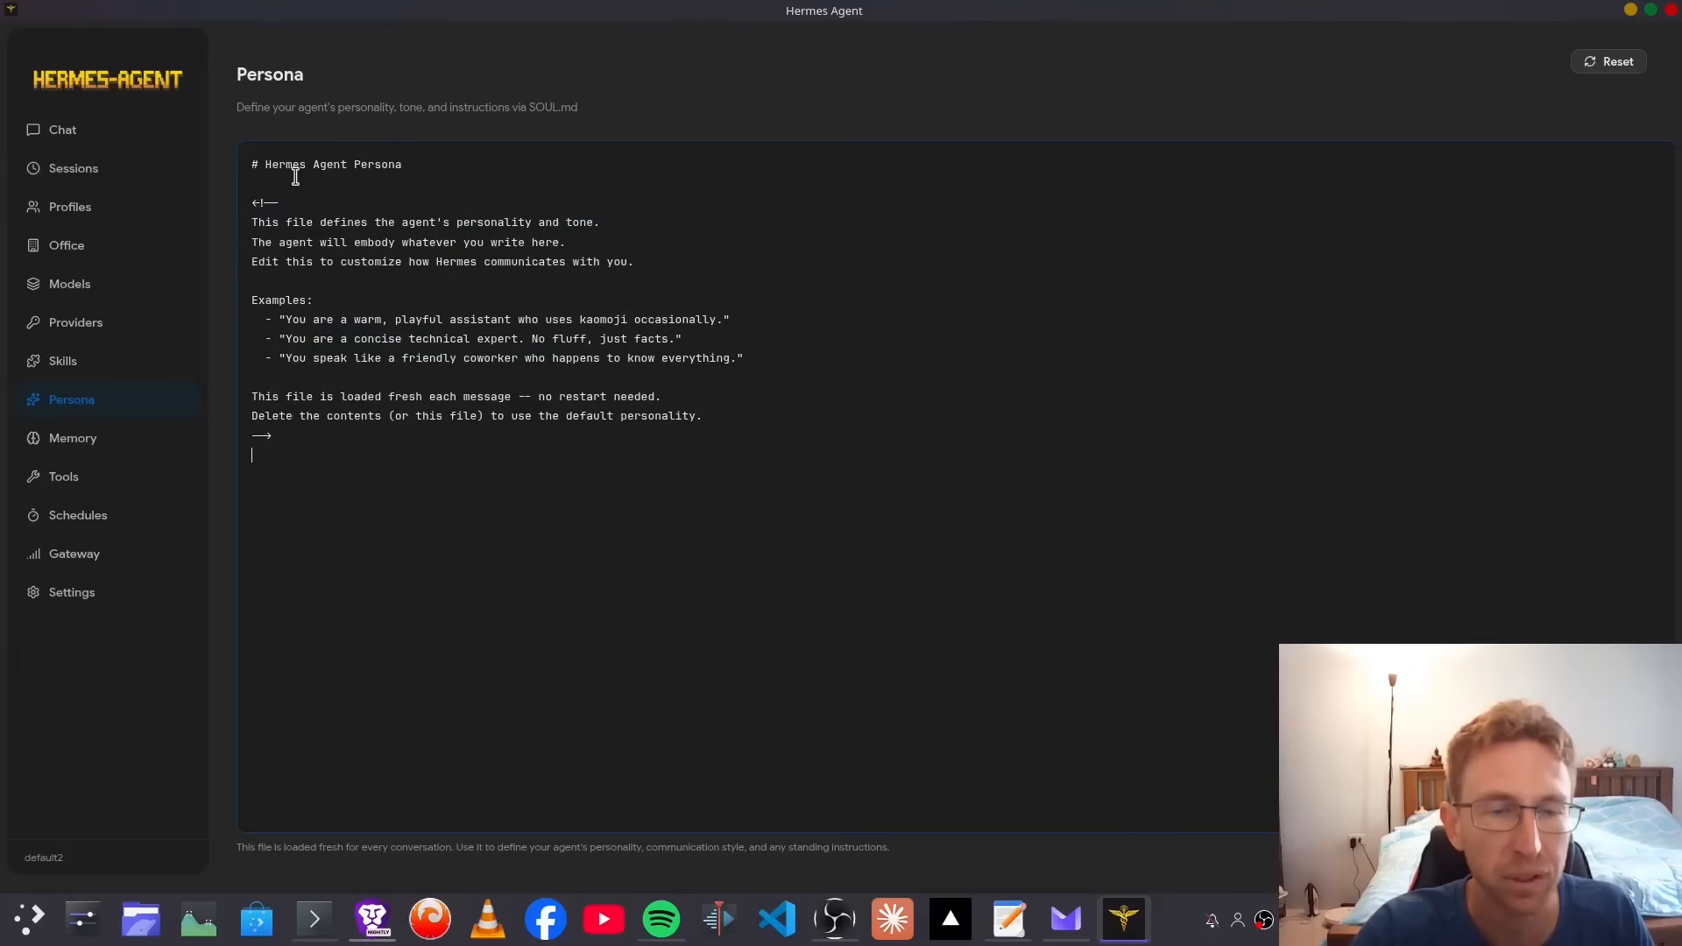
# Step: Review the Memory section's description and the entry form for adding a memory, cancelling without adding one
pyautogui.click(117, 437)
pyautogui.moveTo(267, 92); pyautogui.dragTo(601, 92)
pyautogui.click(657, 101)
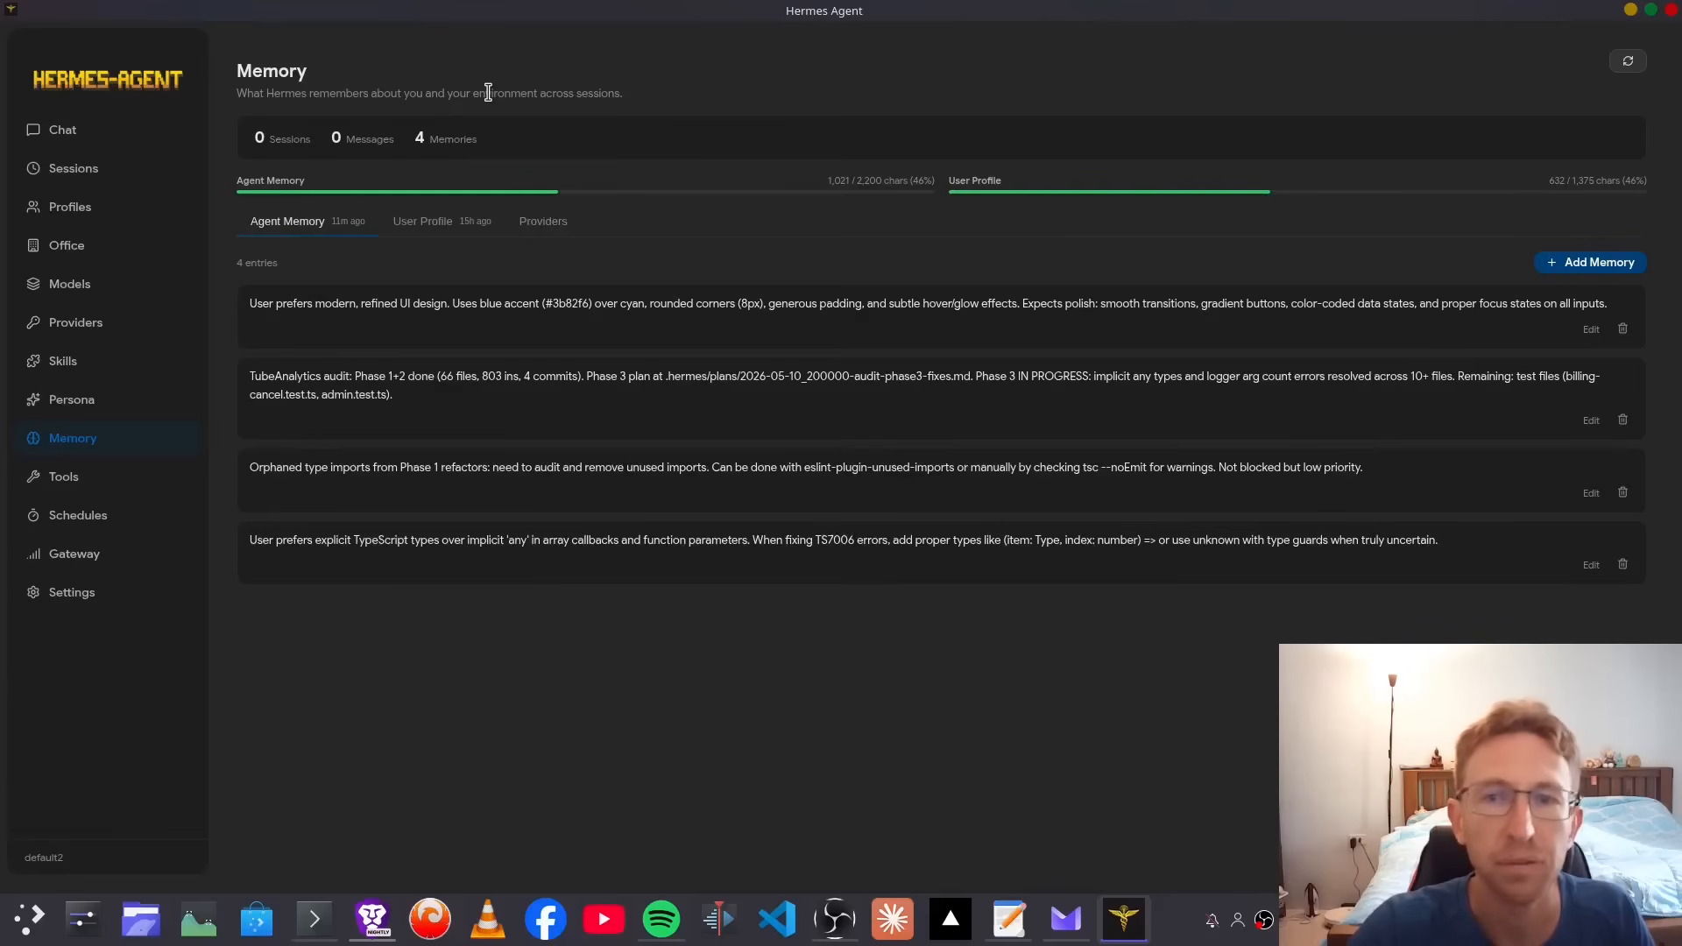
pyautogui.click(1593, 263)
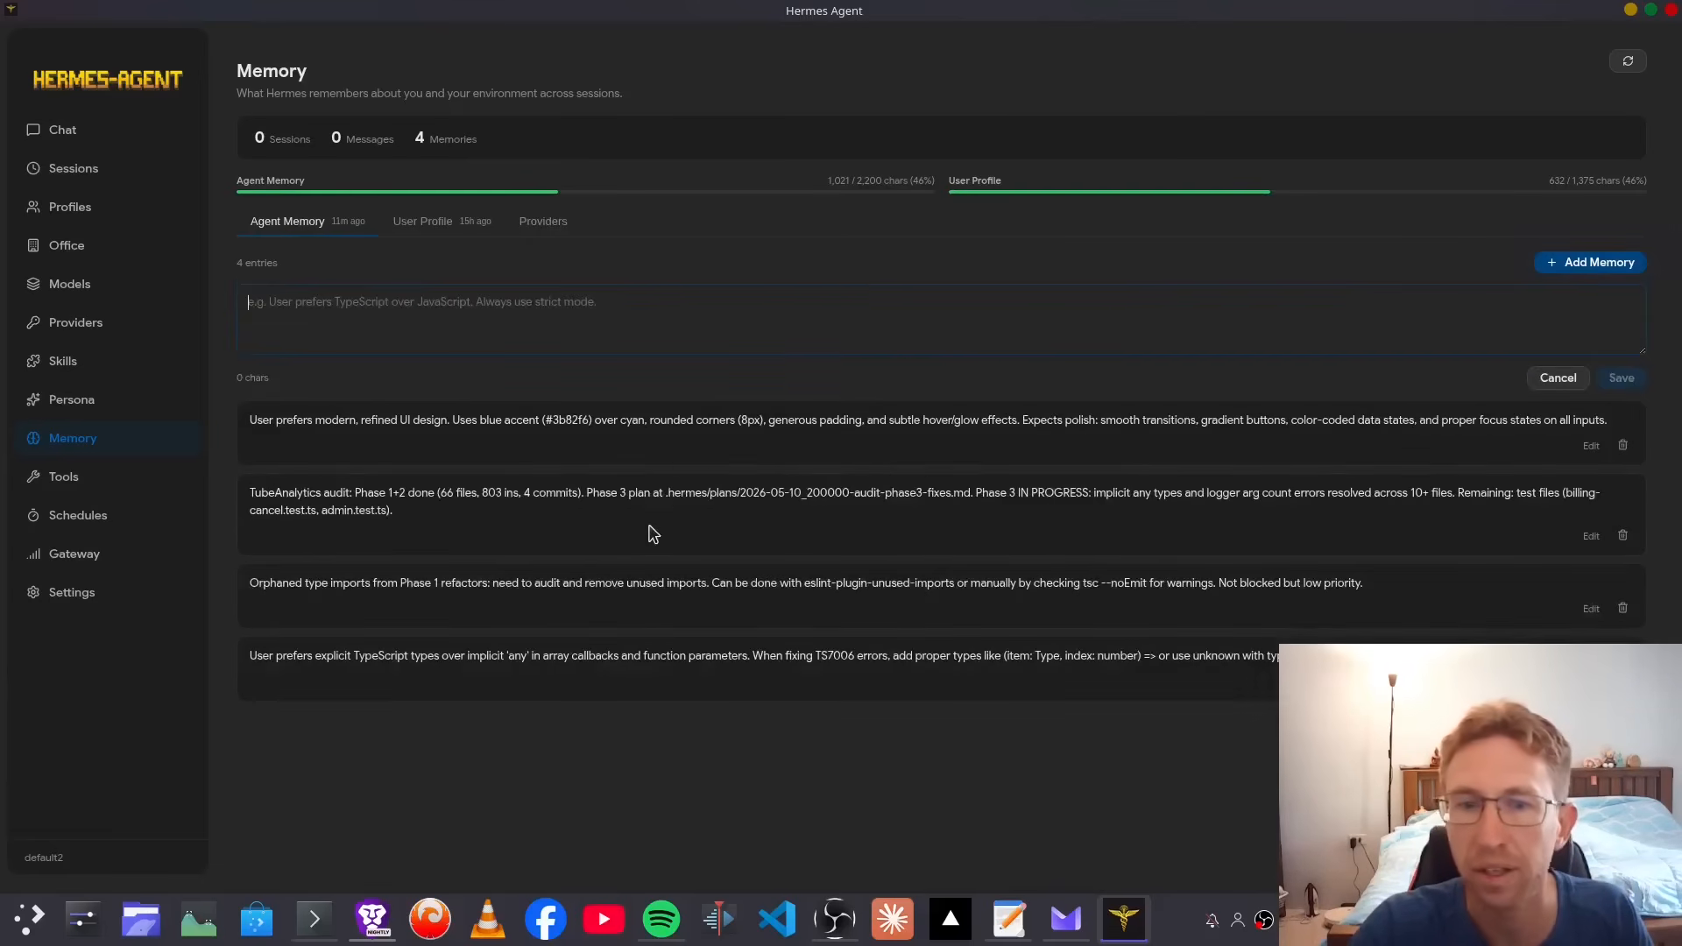
pyautogui.click(1559, 378)
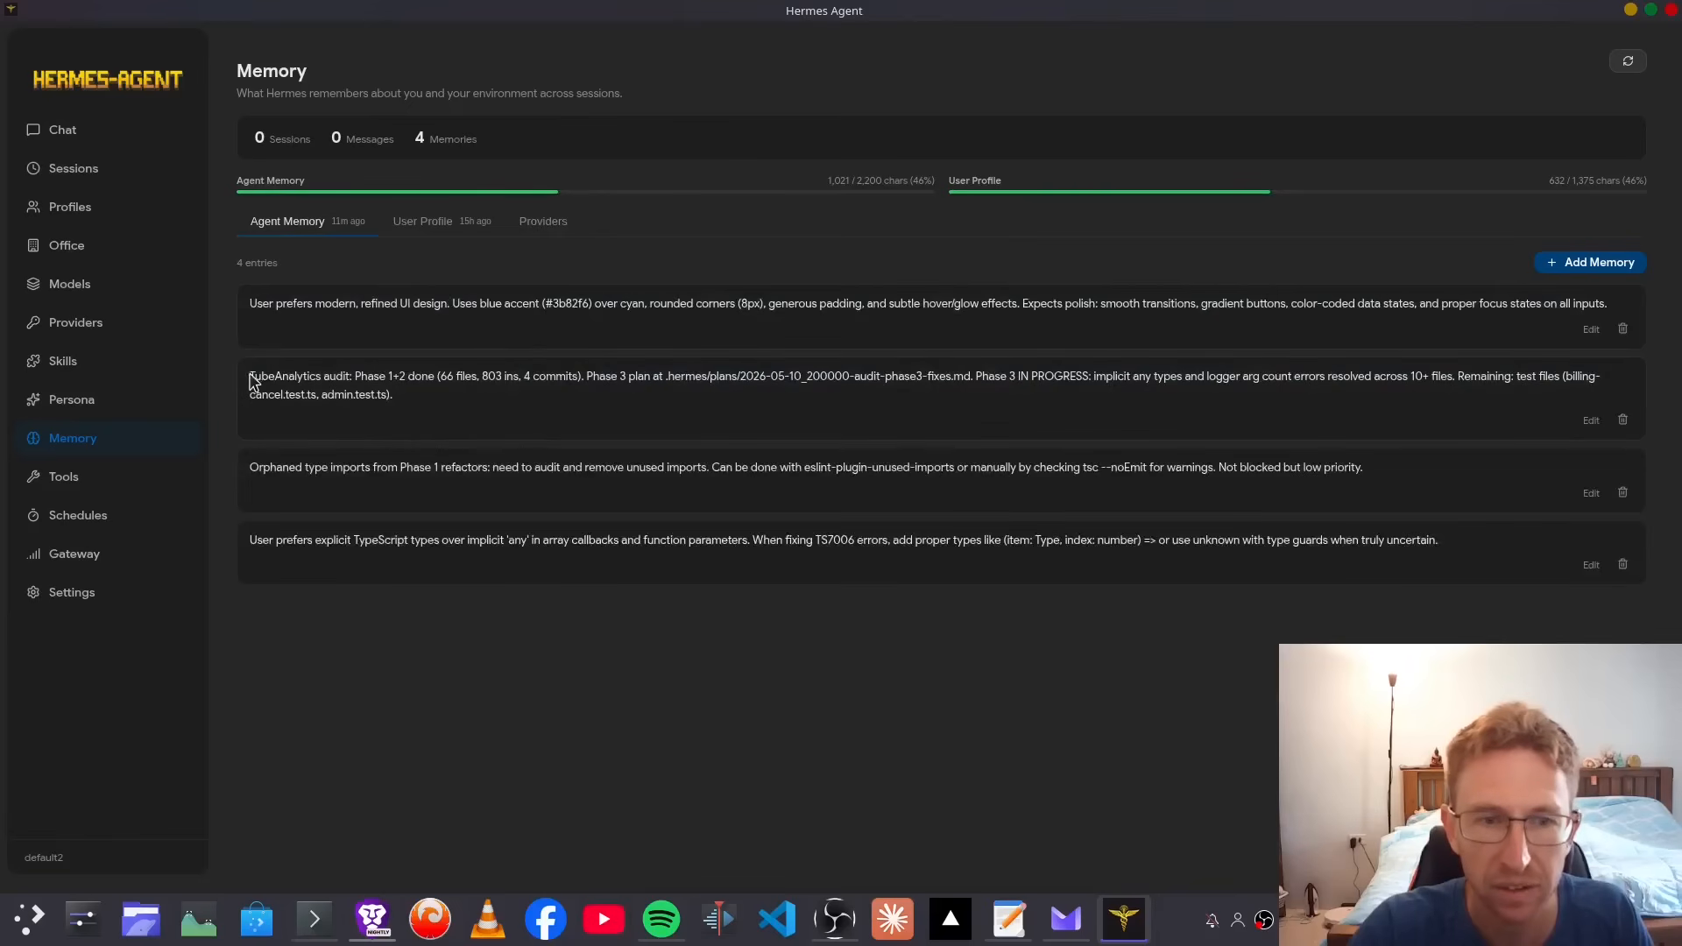
# Step: Open the TubeAnalytics audit memory for editing and cancel without changing it
pyautogui.moveTo(251, 370); pyautogui.dragTo(1180, 395)
pyautogui.click(1591, 420)
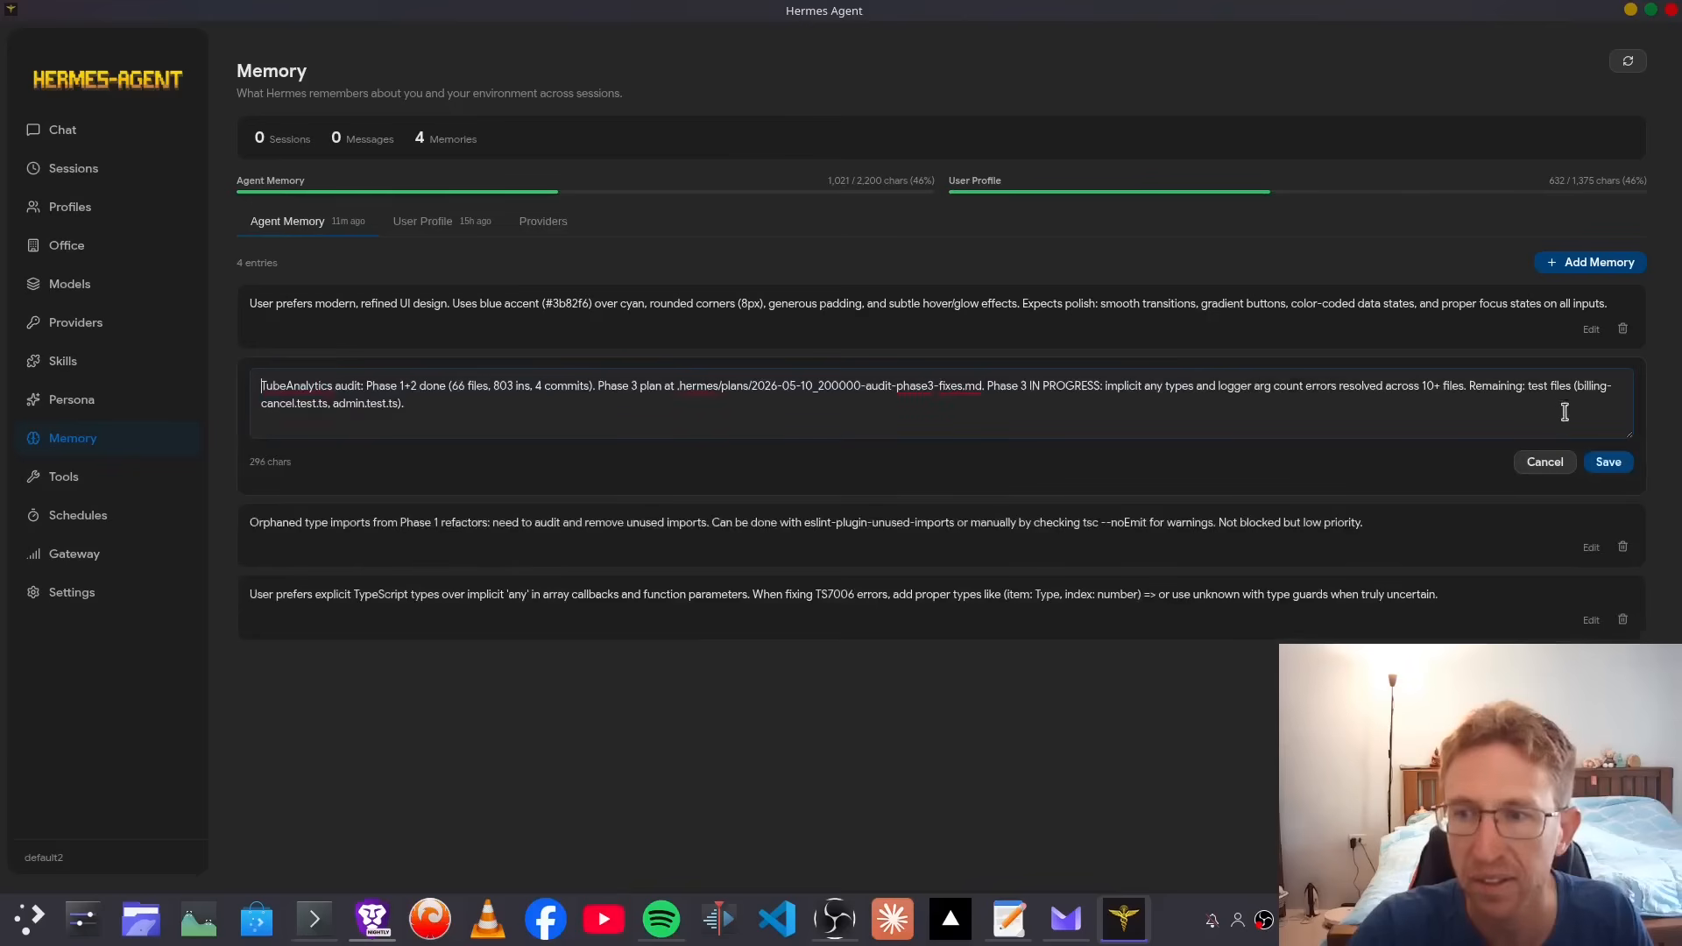
pyautogui.click(1563, 464)
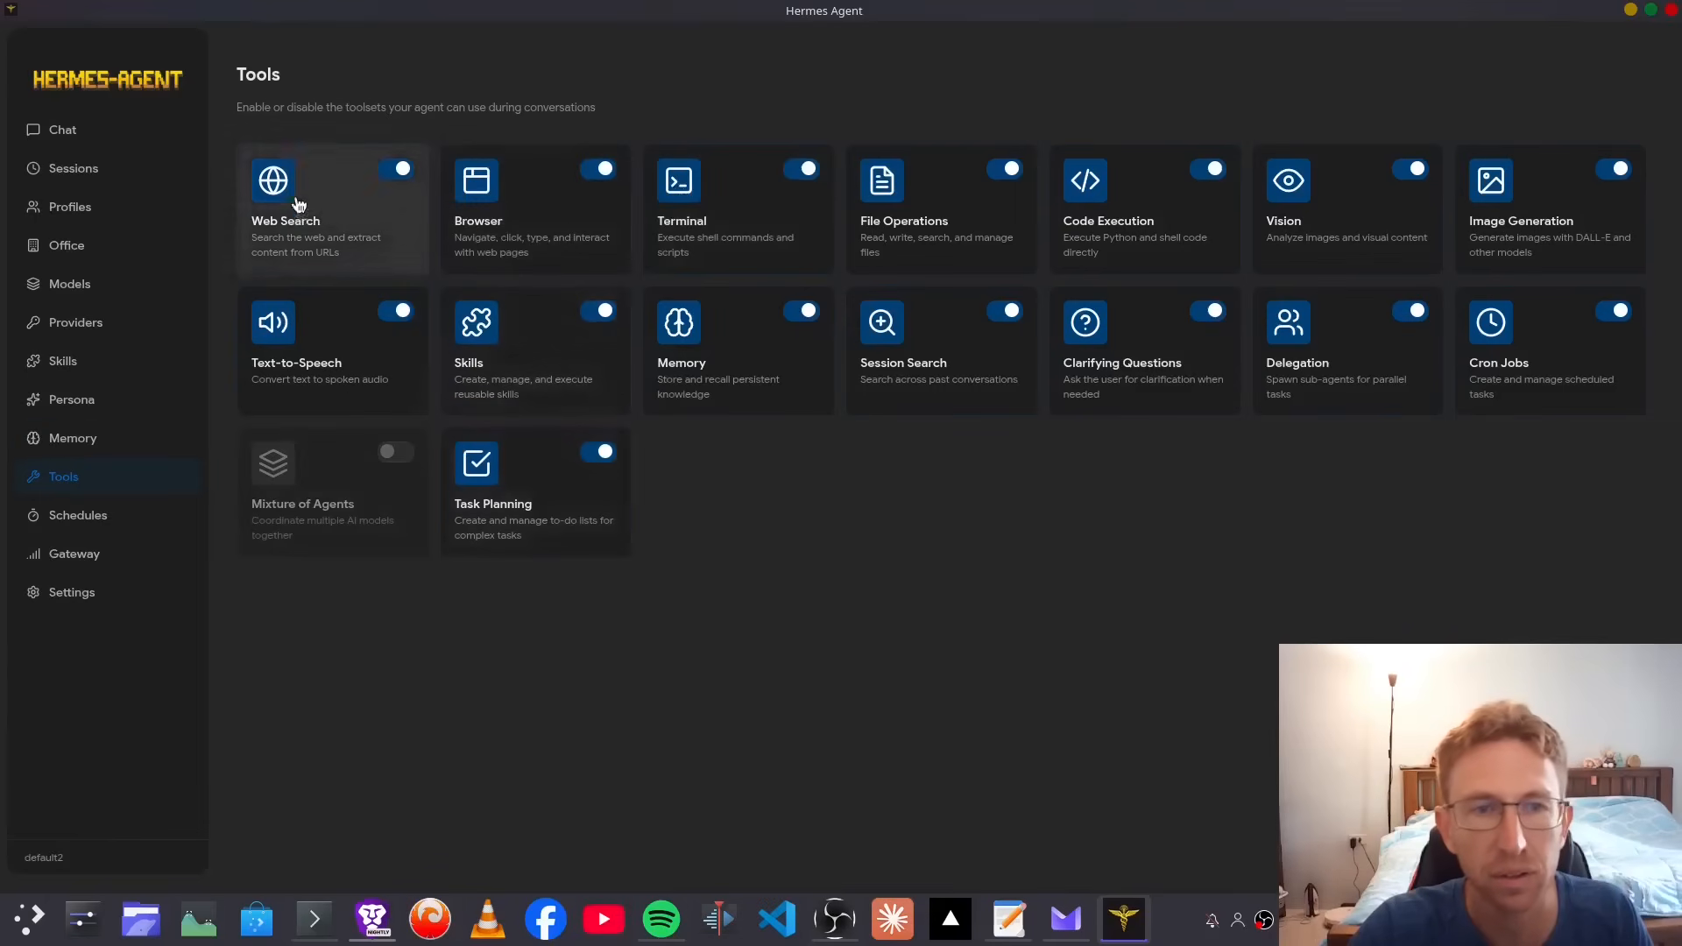
# Step: Review the Tools section's description, and switch the Browser toolset off and back on
pyautogui.moveTo(277, 104); pyautogui.dragTo(684, 104)
pyautogui.click(713, 113)
pyautogui.click(600, 168)
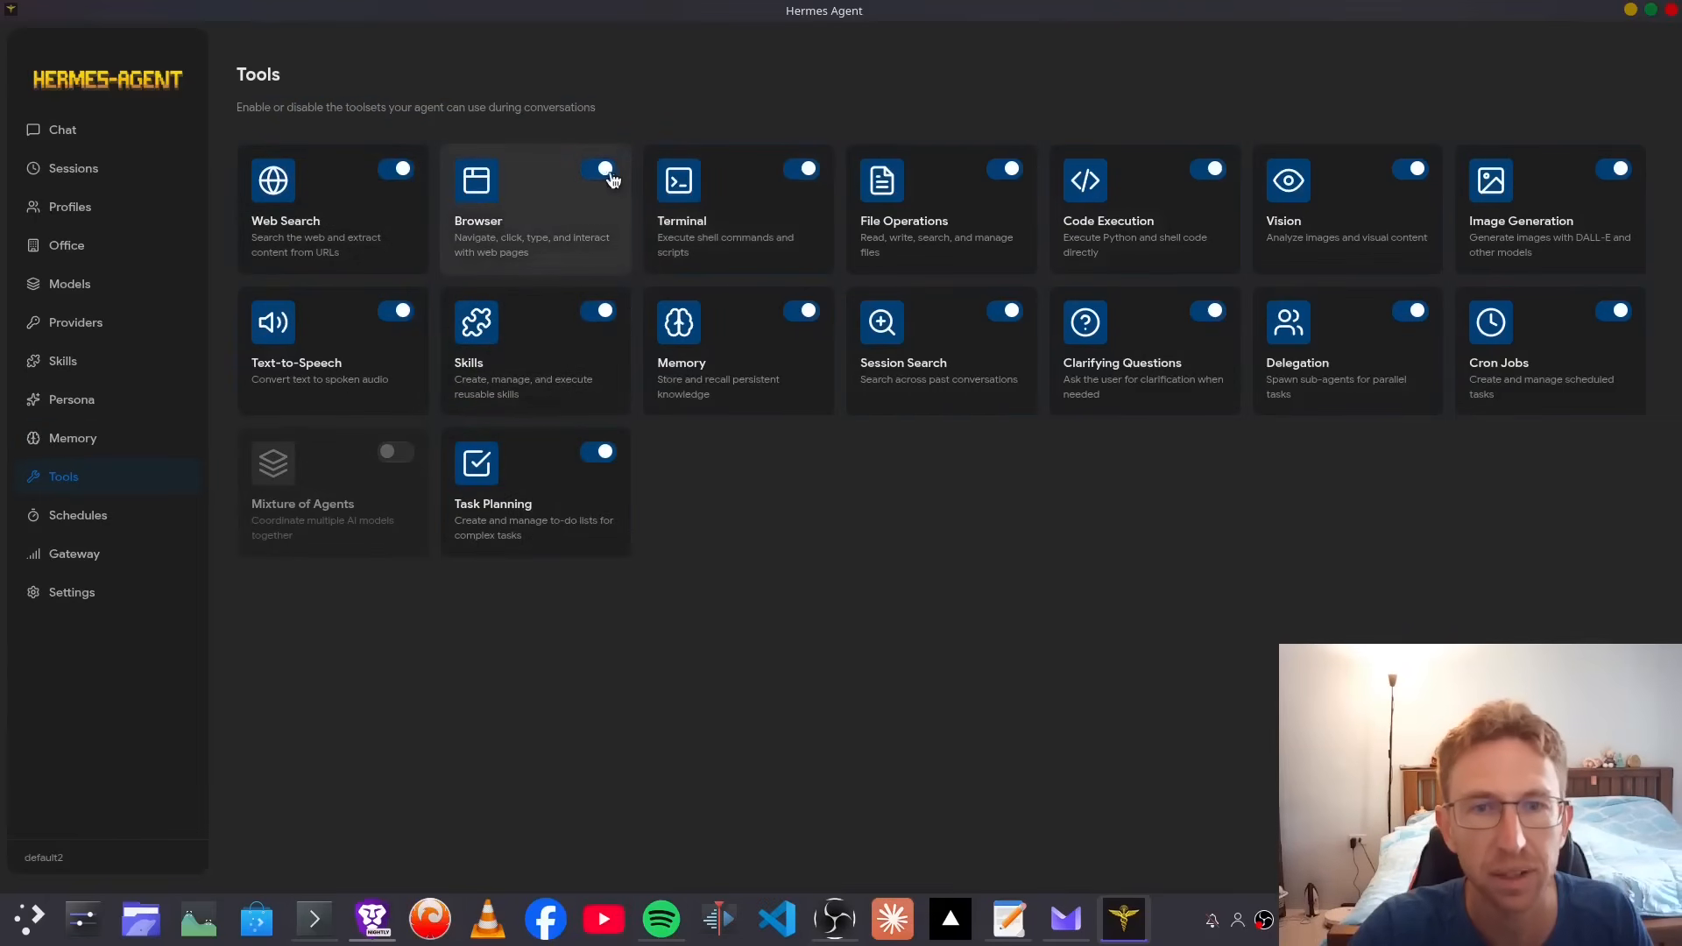
pyautogui.click(603, 170)
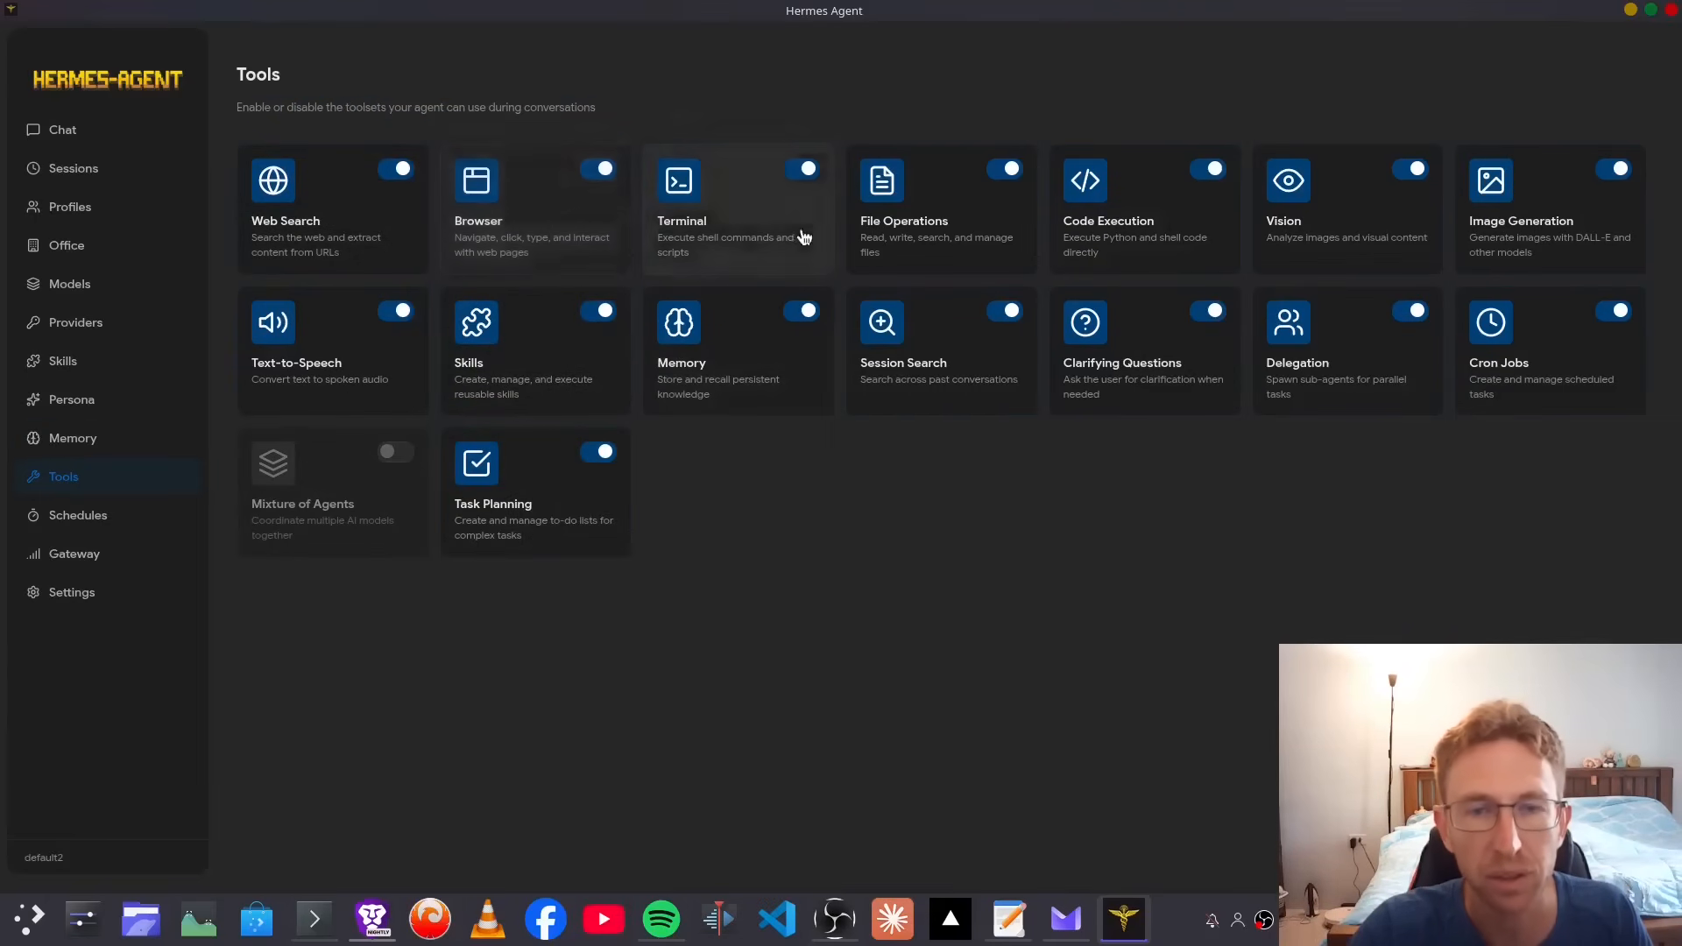
pyautogui.click(603, 175)
pyautogui.click(598, 171)
# Step: Toggle the Mixture of Agents toolset on, off and on again
pyautogui.click(396, 456)
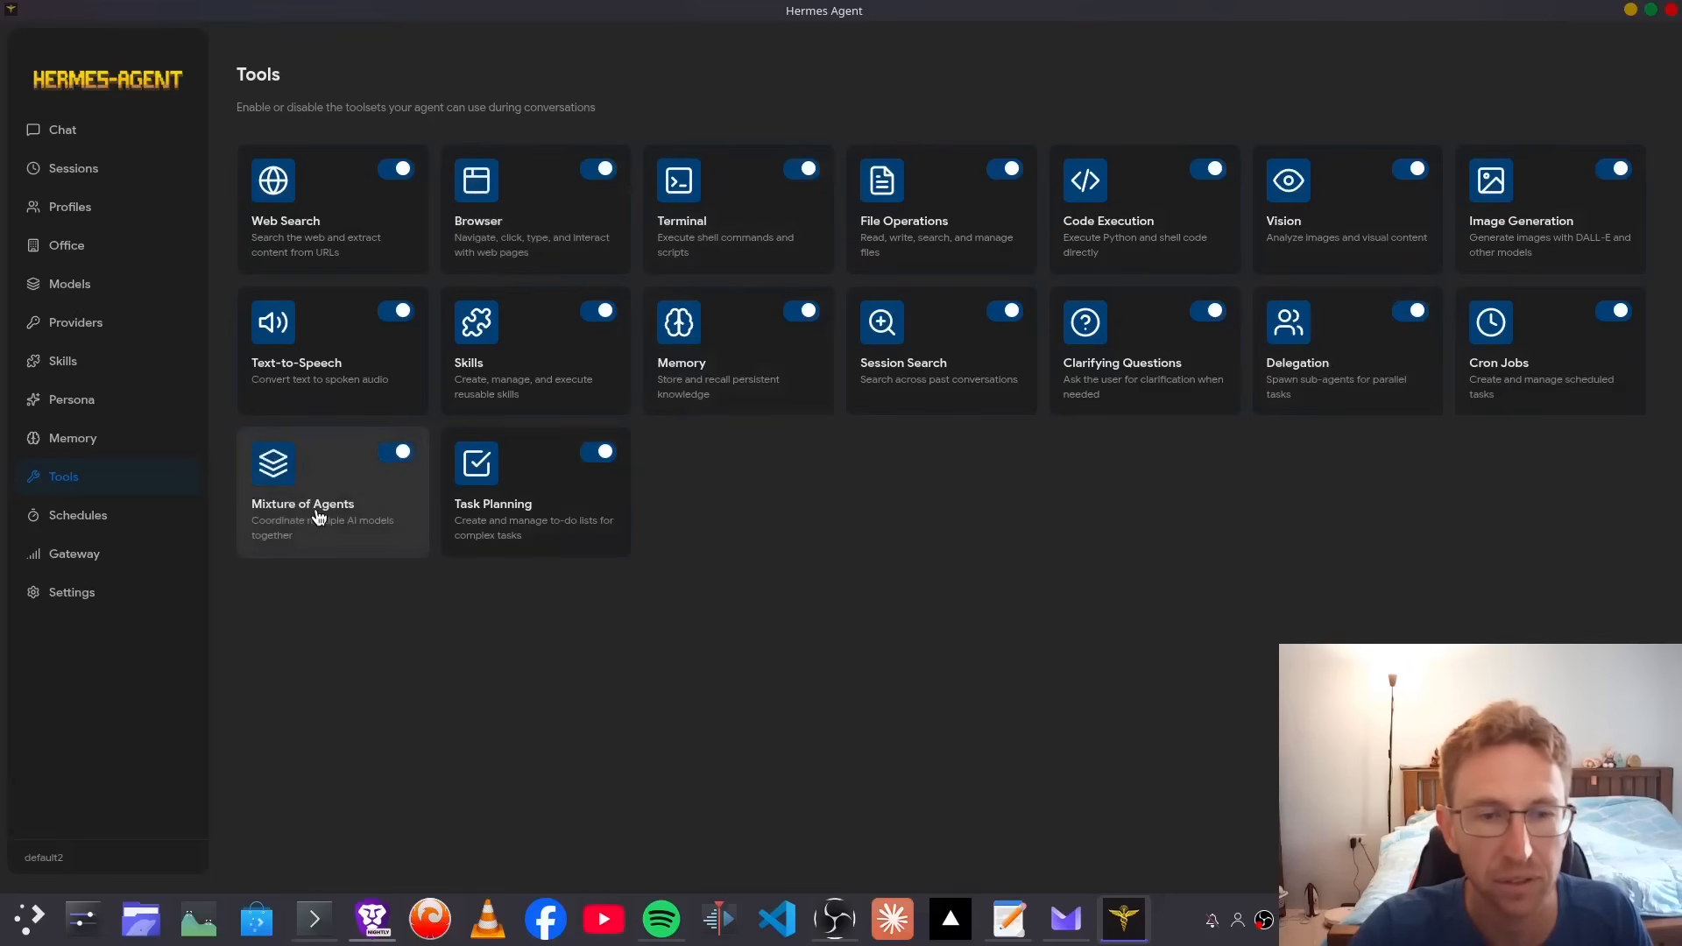
pyautogui.click(396, 453)
pyautogui.click(402, 455)
# Step: Start a new task in Schedules with a frequency of every 30 minutes, and name it "Daily backup reminder"
pyautogui.click(95, 514)
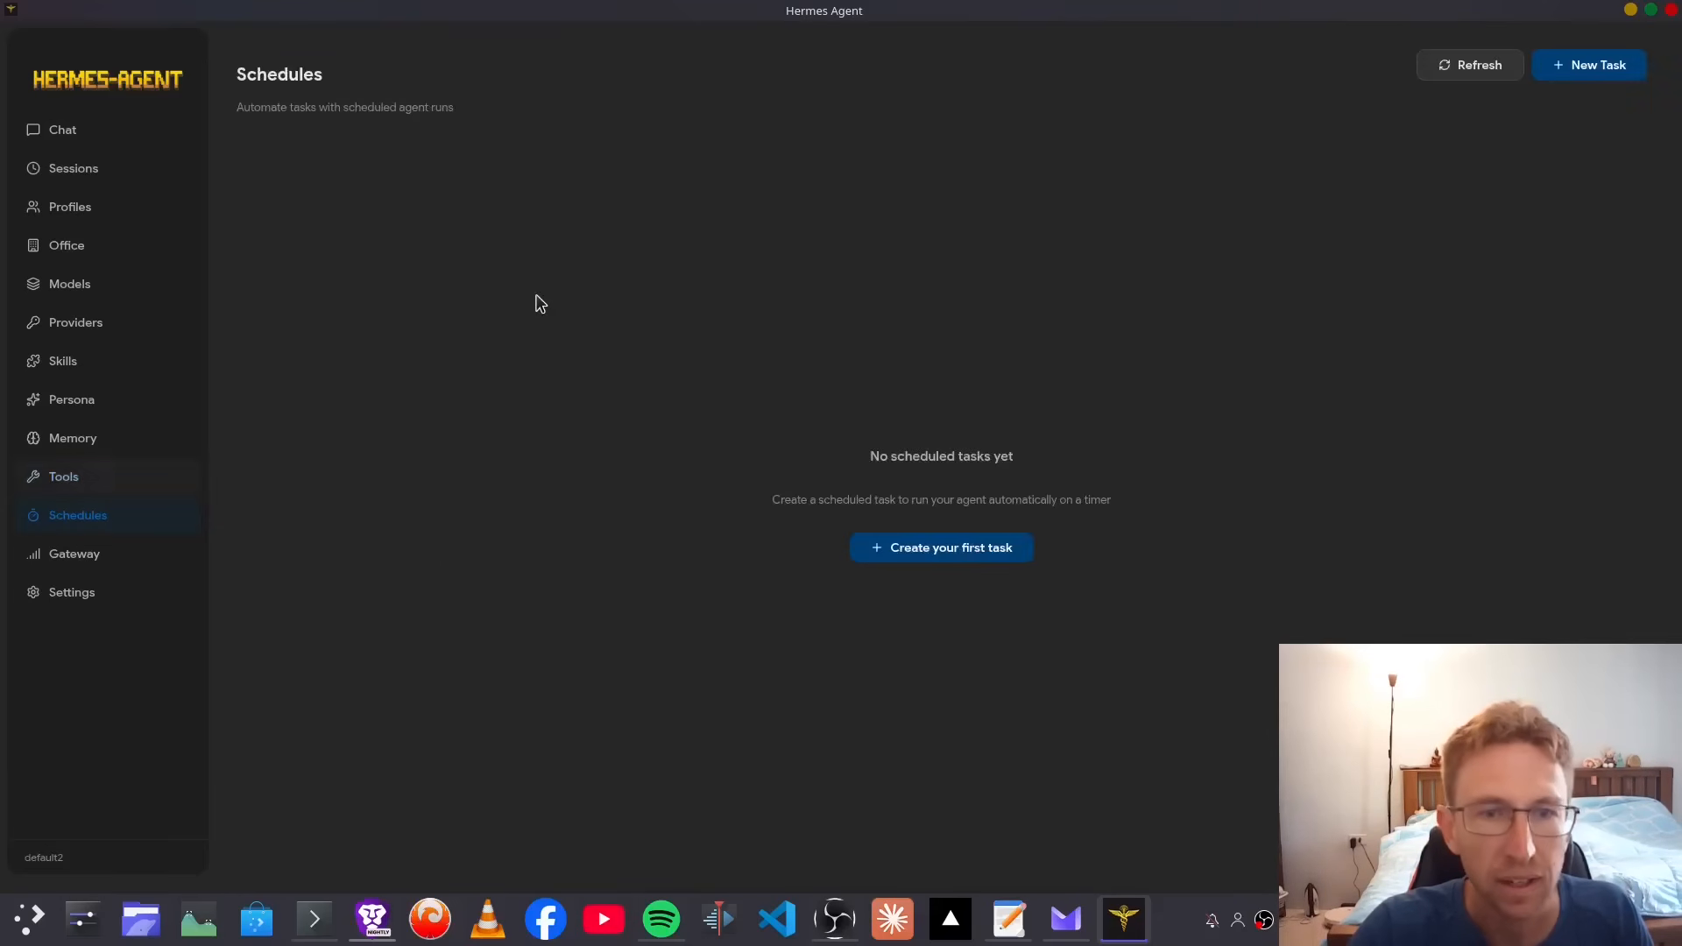
pyautogui.click(993, 549)
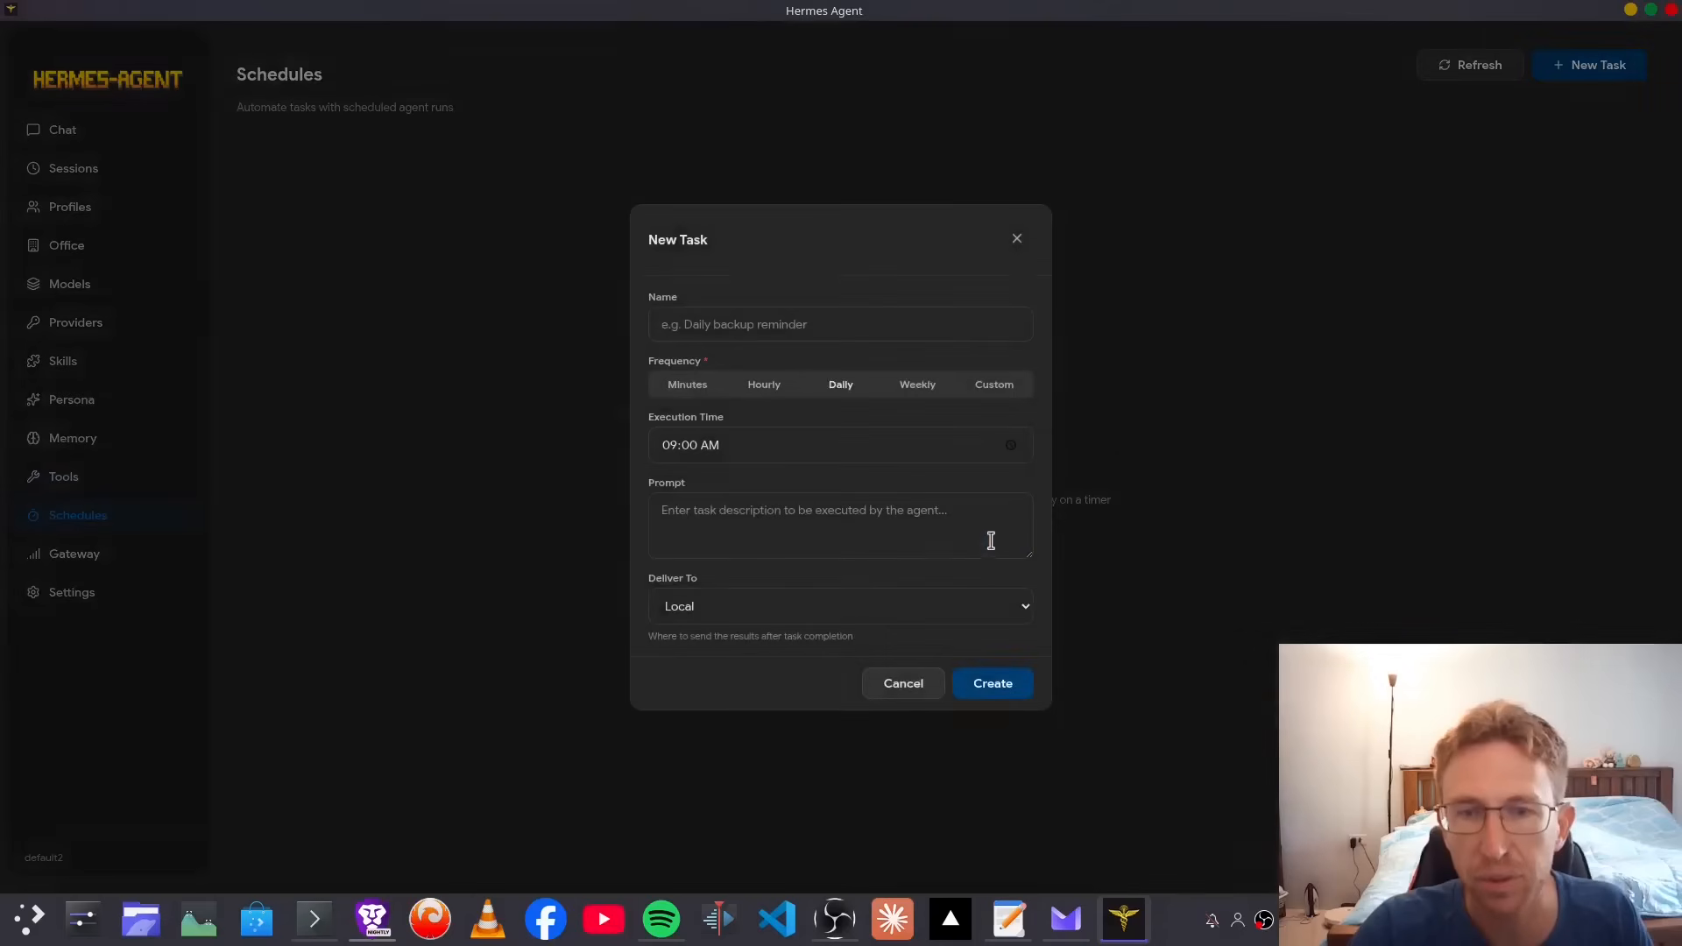
pyautogui.click(691, 386)
pyautogui.click(752, 447)
pyautogui.click(751, 447)
pyautogui.click(843, 319)
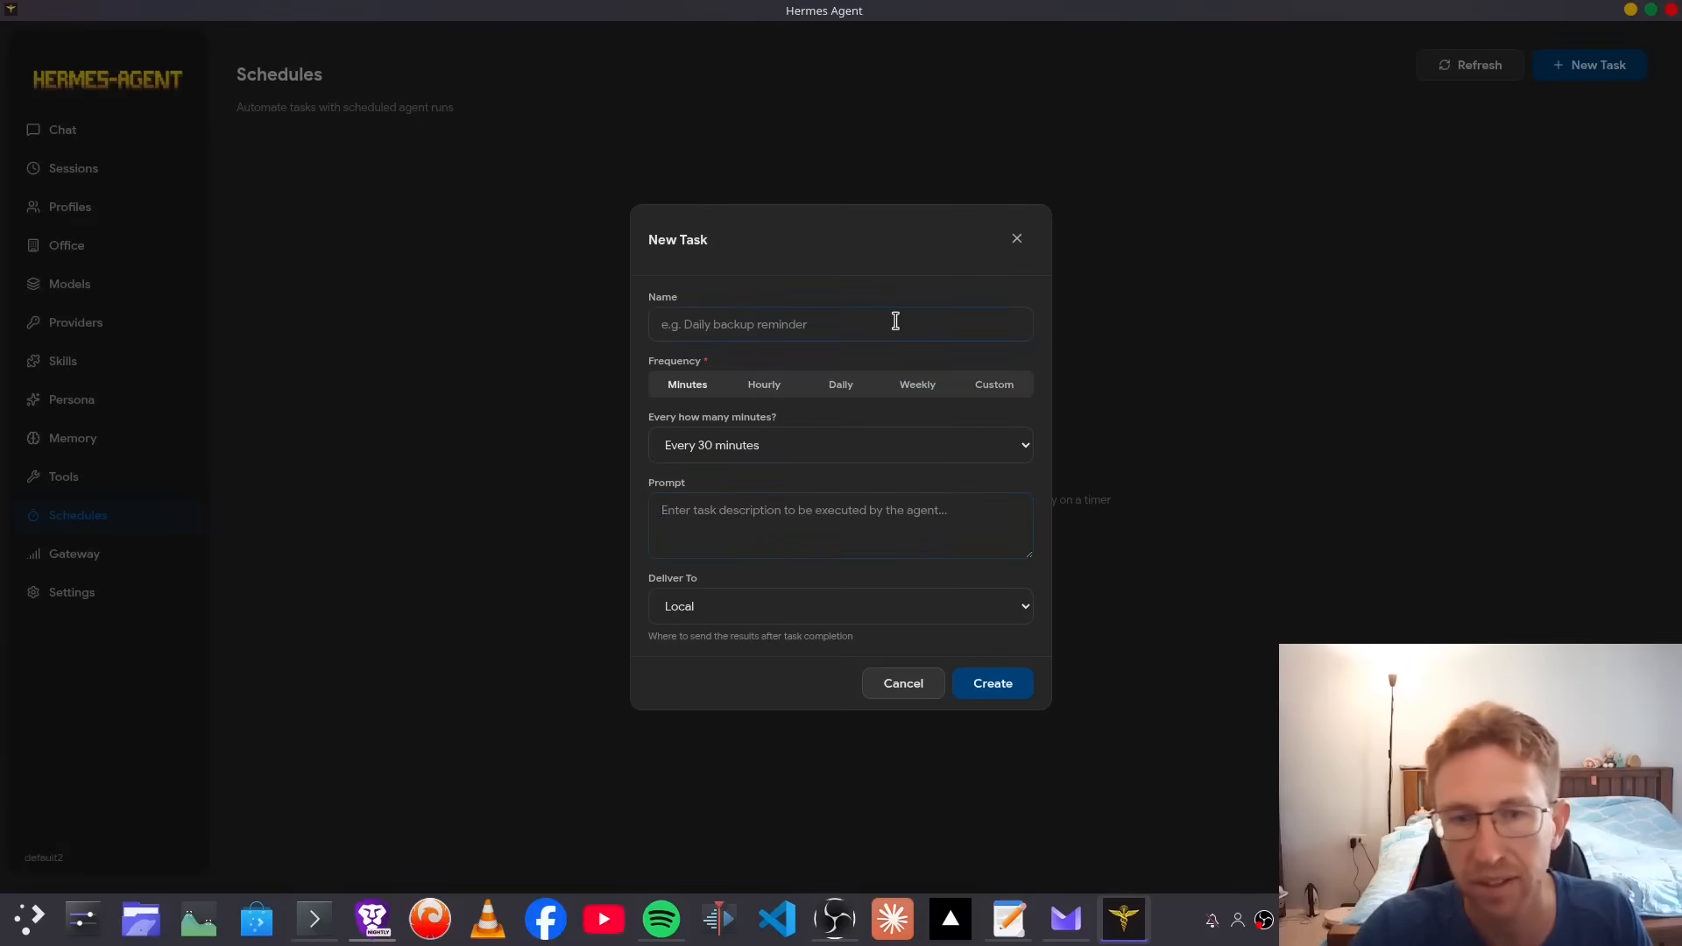
pyautogui.write('Daily bakc')
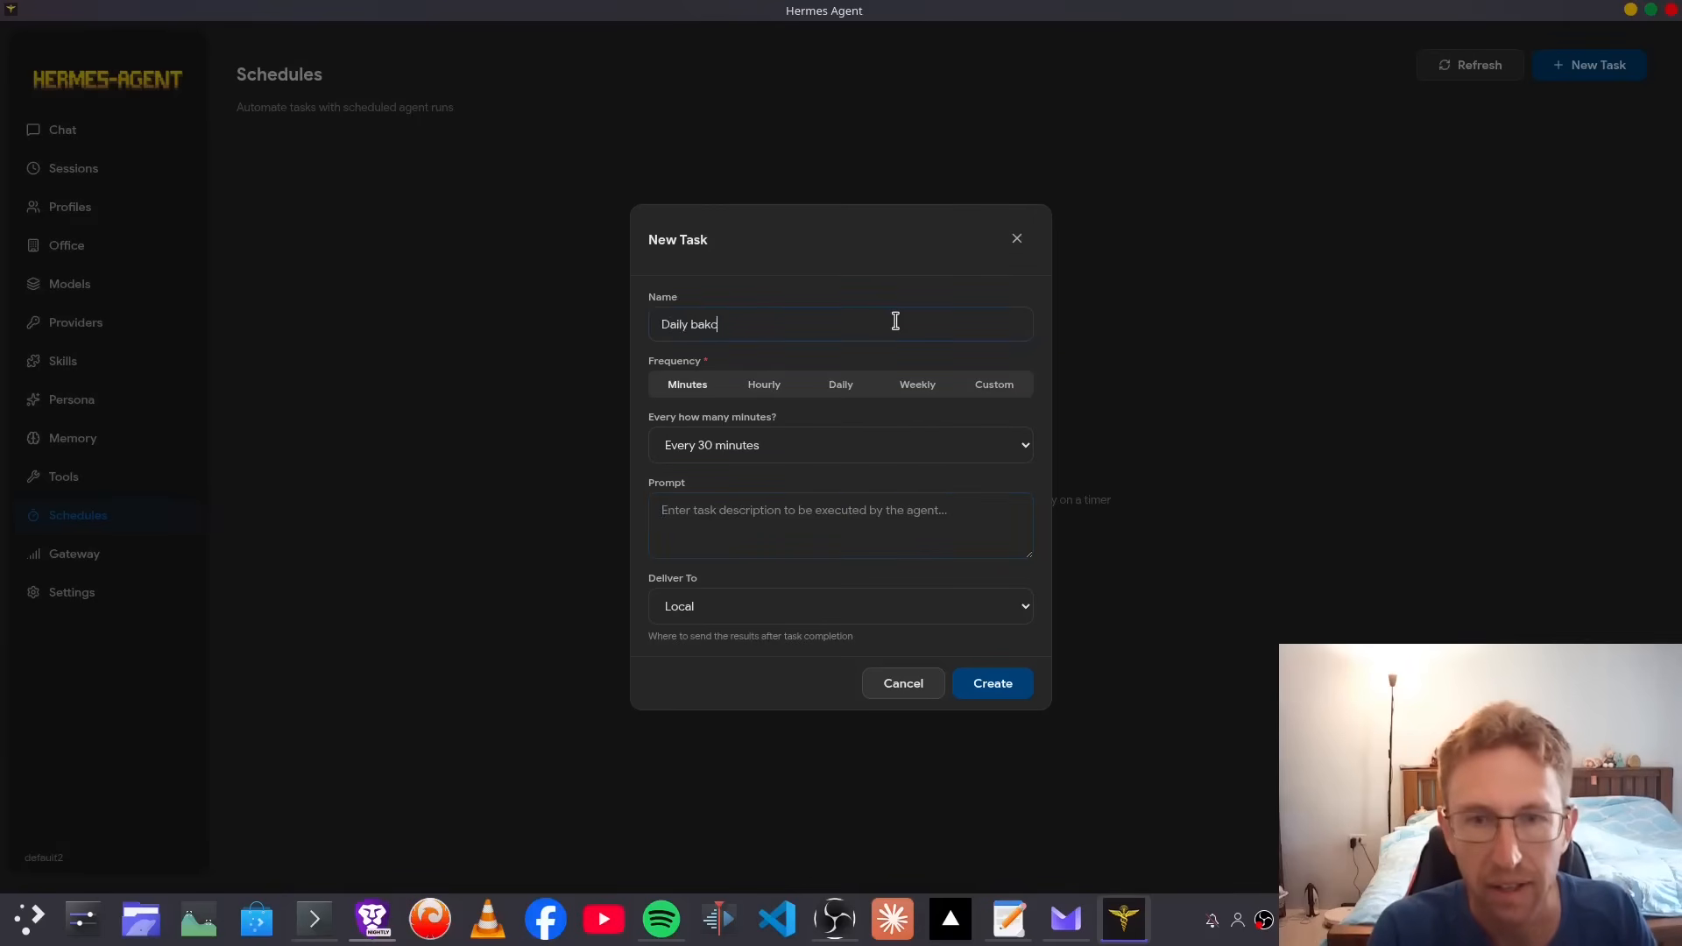
pyautogui.write('up reminder')
# Step: Keep the task's delivery as Local, set its frequency to Daily at 09:00 AM and submit it for creation
pyautogui.click(706, 611)
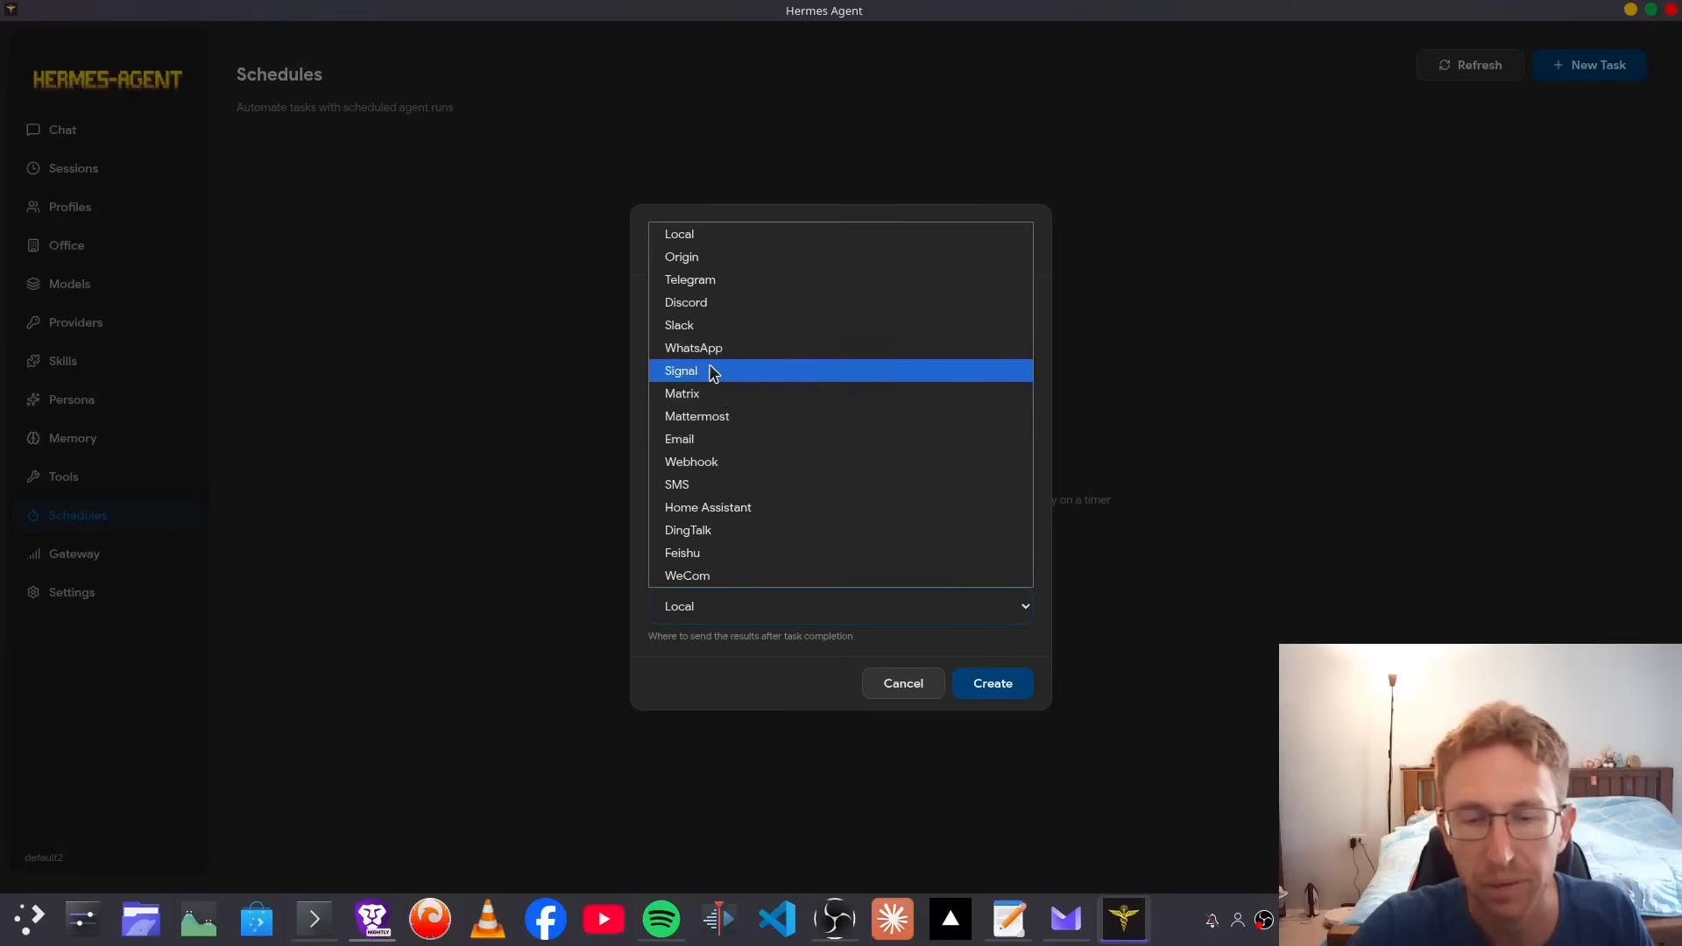
pyautogui.click(713, 234)
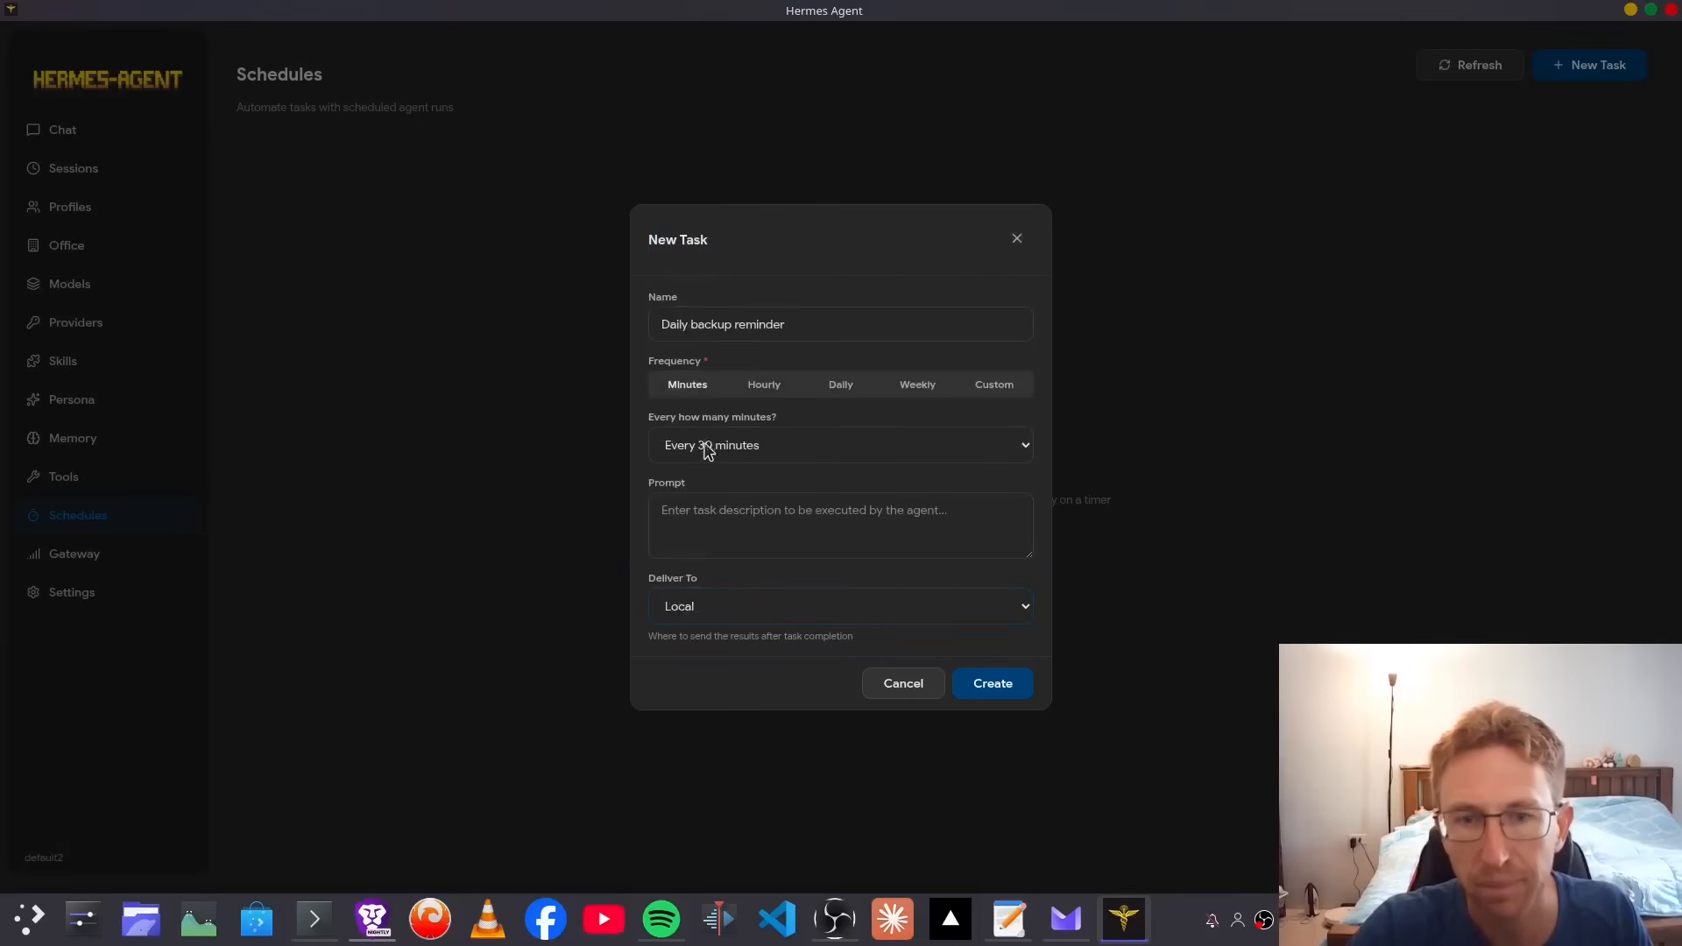
pyautogui.click(841, 389)
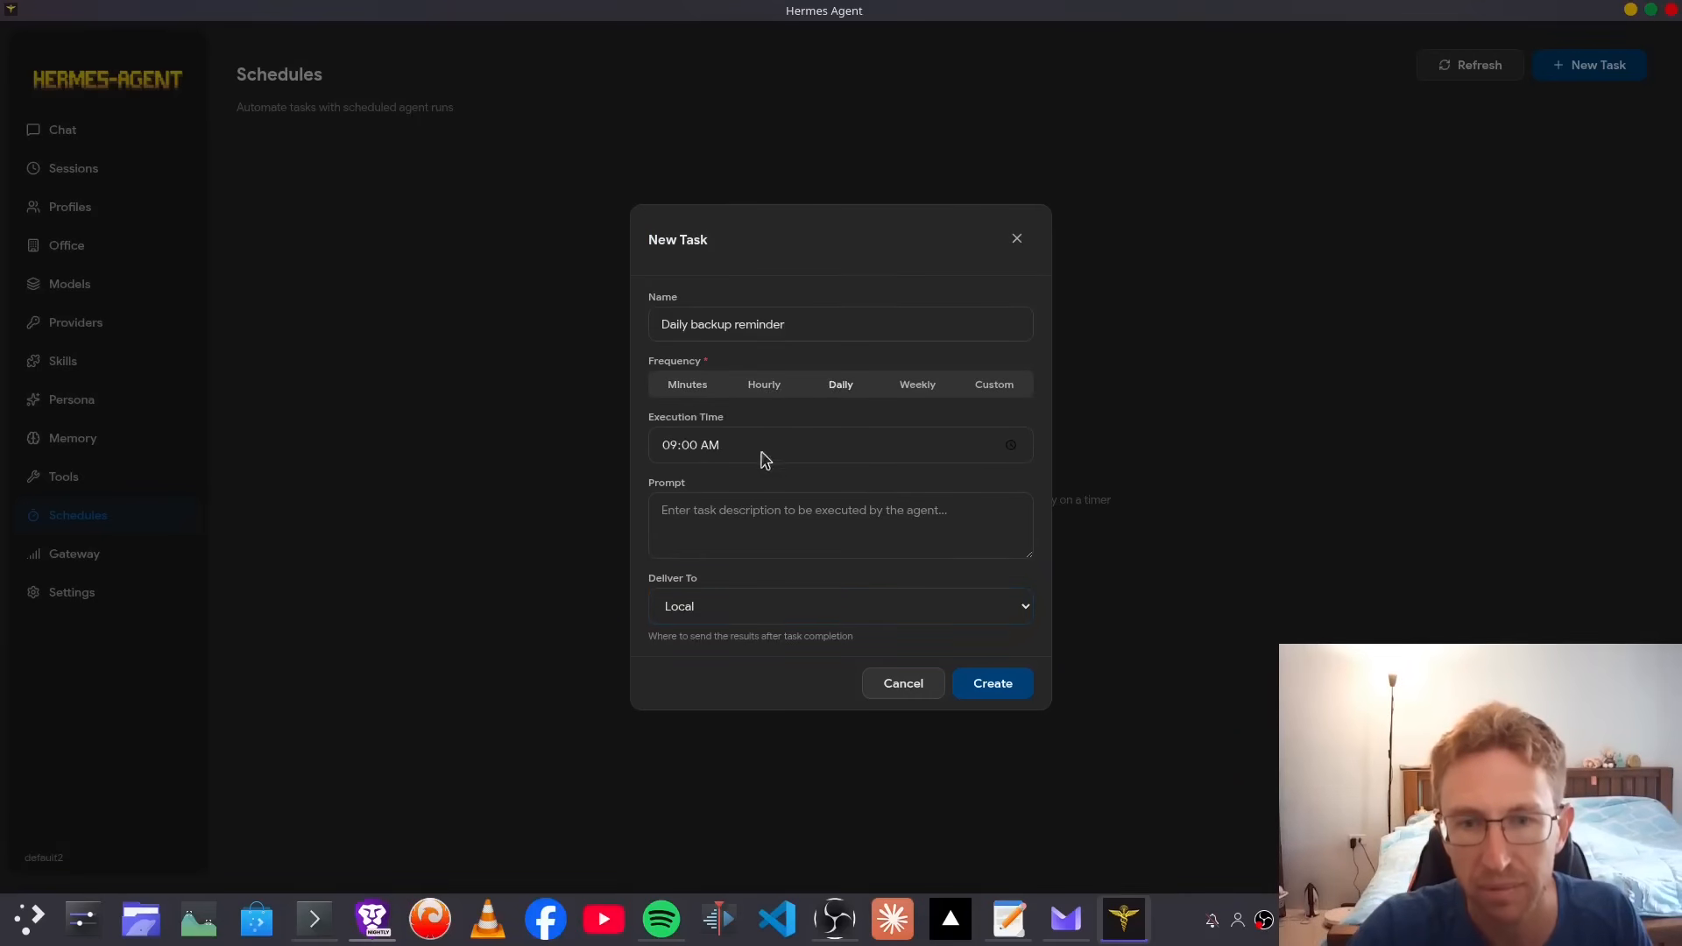
pyautogui.click(994, 683)
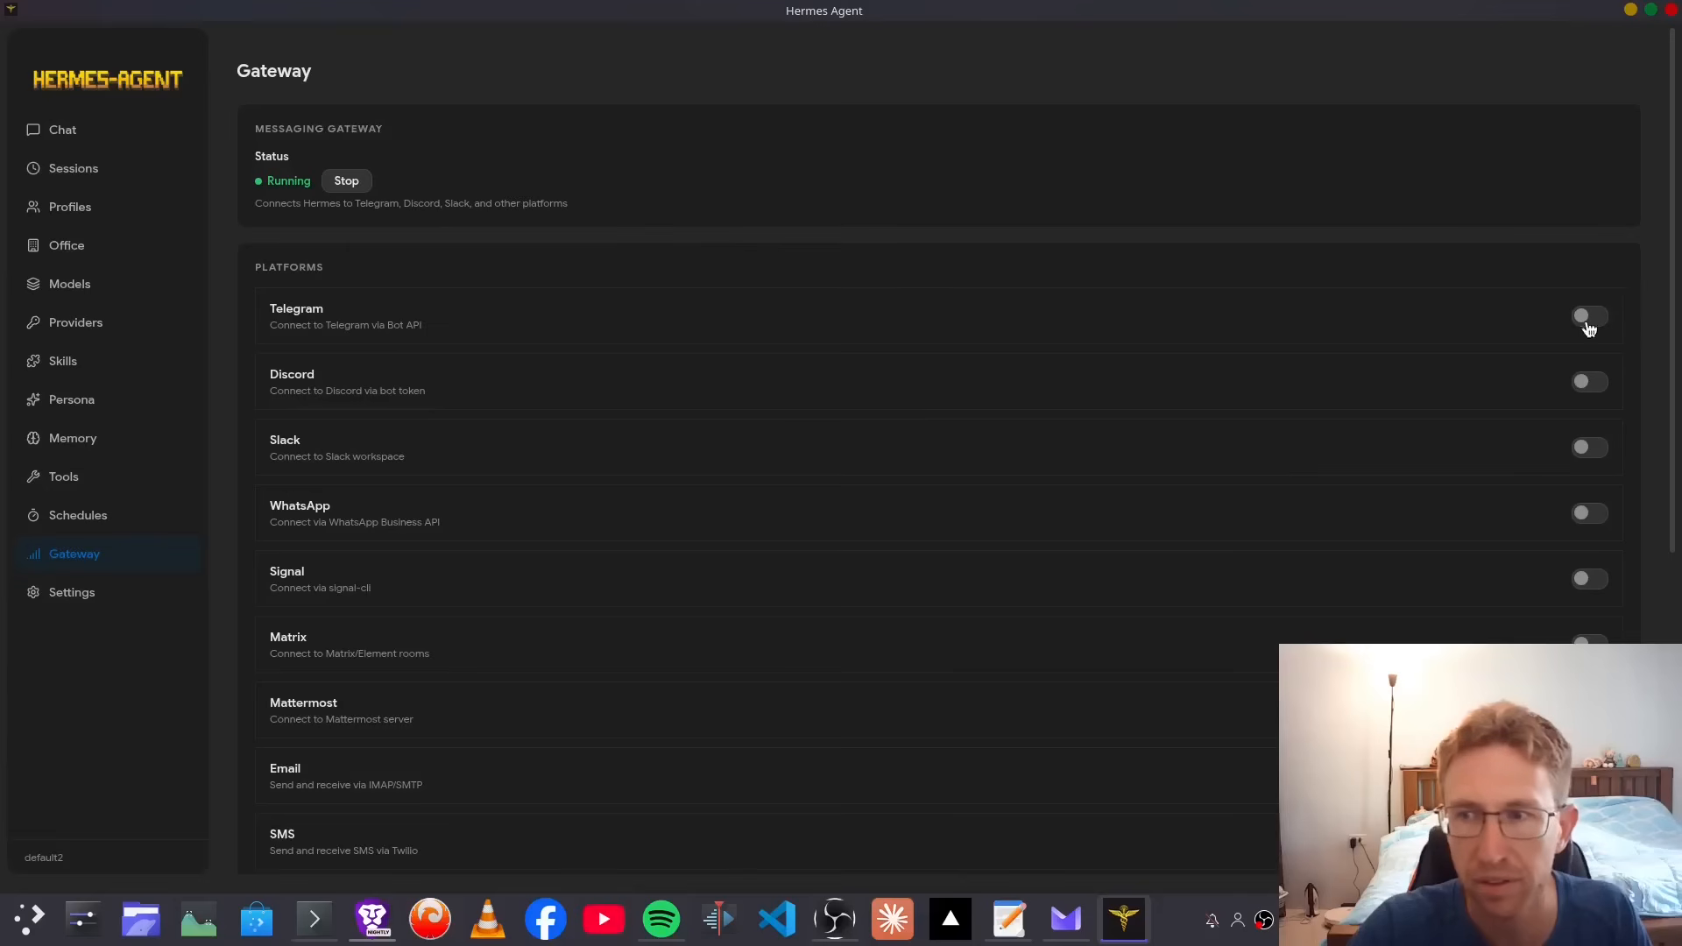
# Step: Preview the WhatsApp and Slack connection settings in the Gateway section by enabling each platform and disabling it again
pyautogui.moveTo(292, 506); pyautogui.dragTo(407, 515)
pyautogui.click(333, 526)
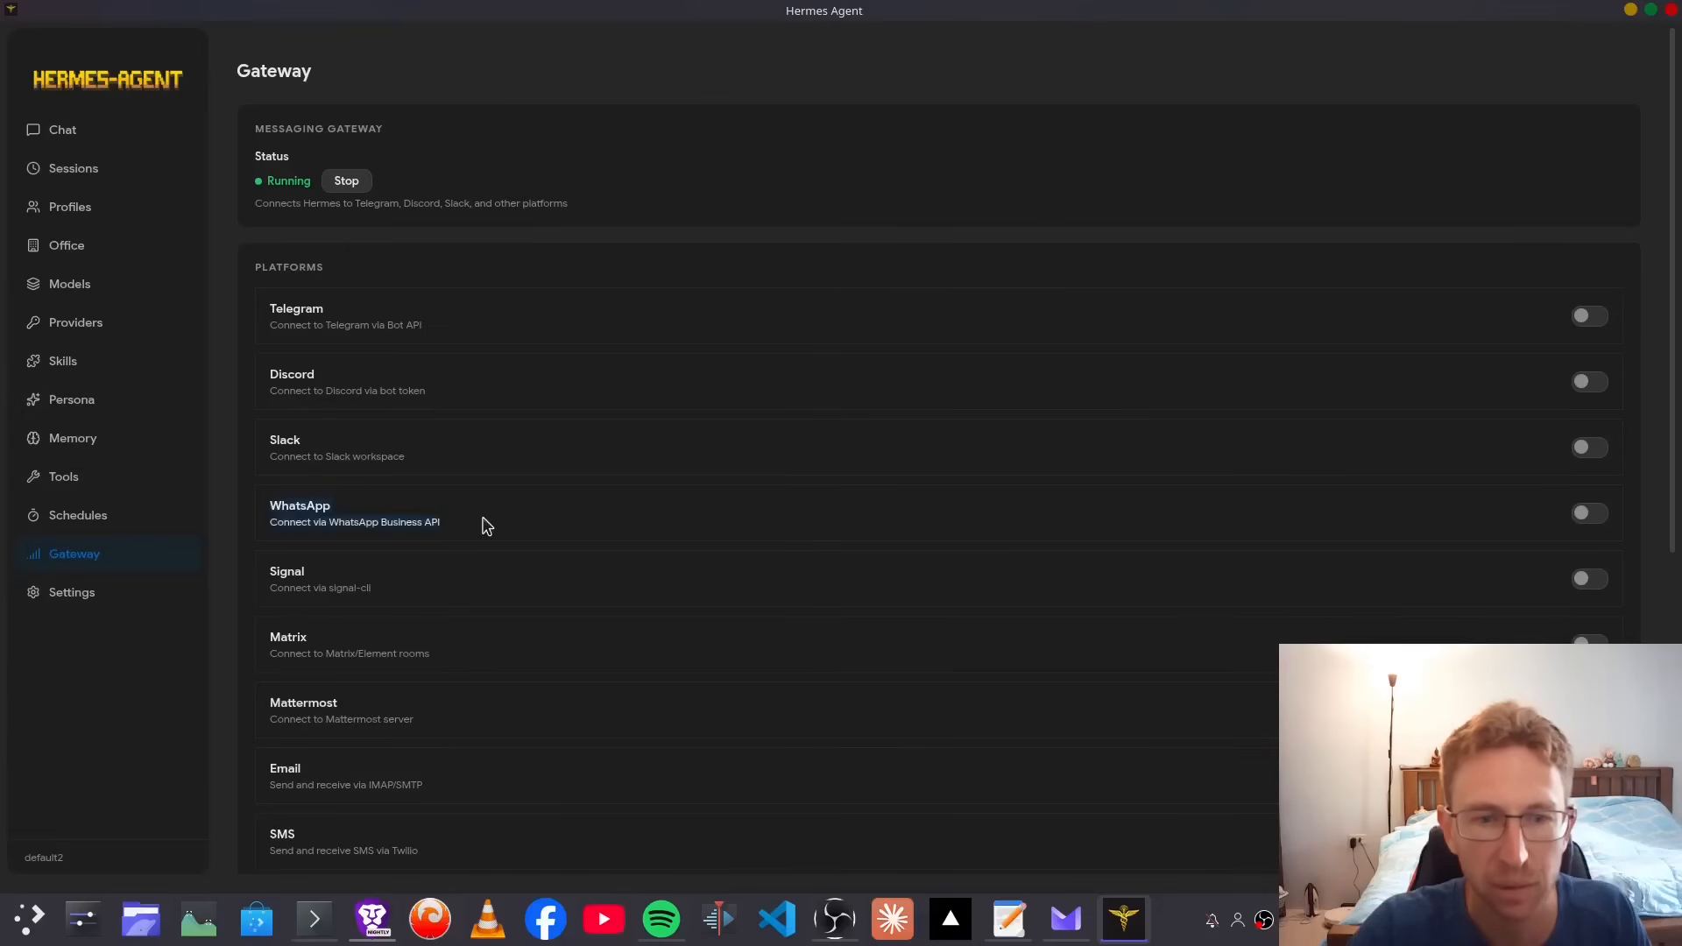
pyautogui.click(1588, 517)
pyautogui.scroll(-3, 292, 589)
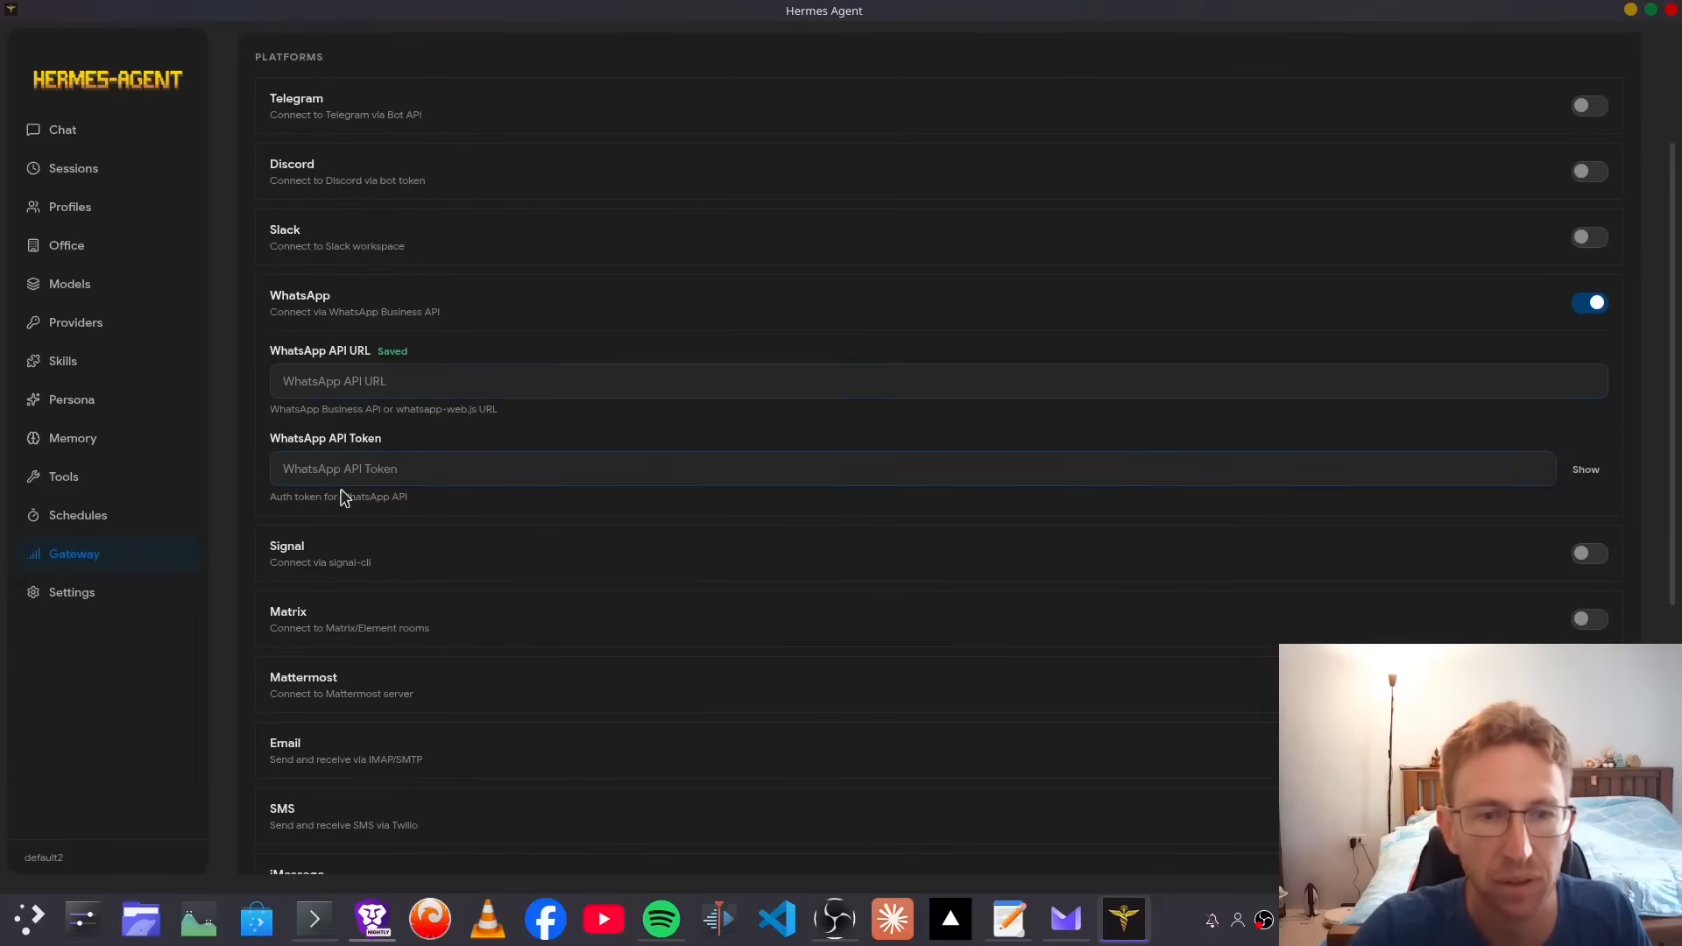
pyautogui.click(1591, 305)
pyautogui.click(1591, 240)
pyautogui.click(1591, 245)
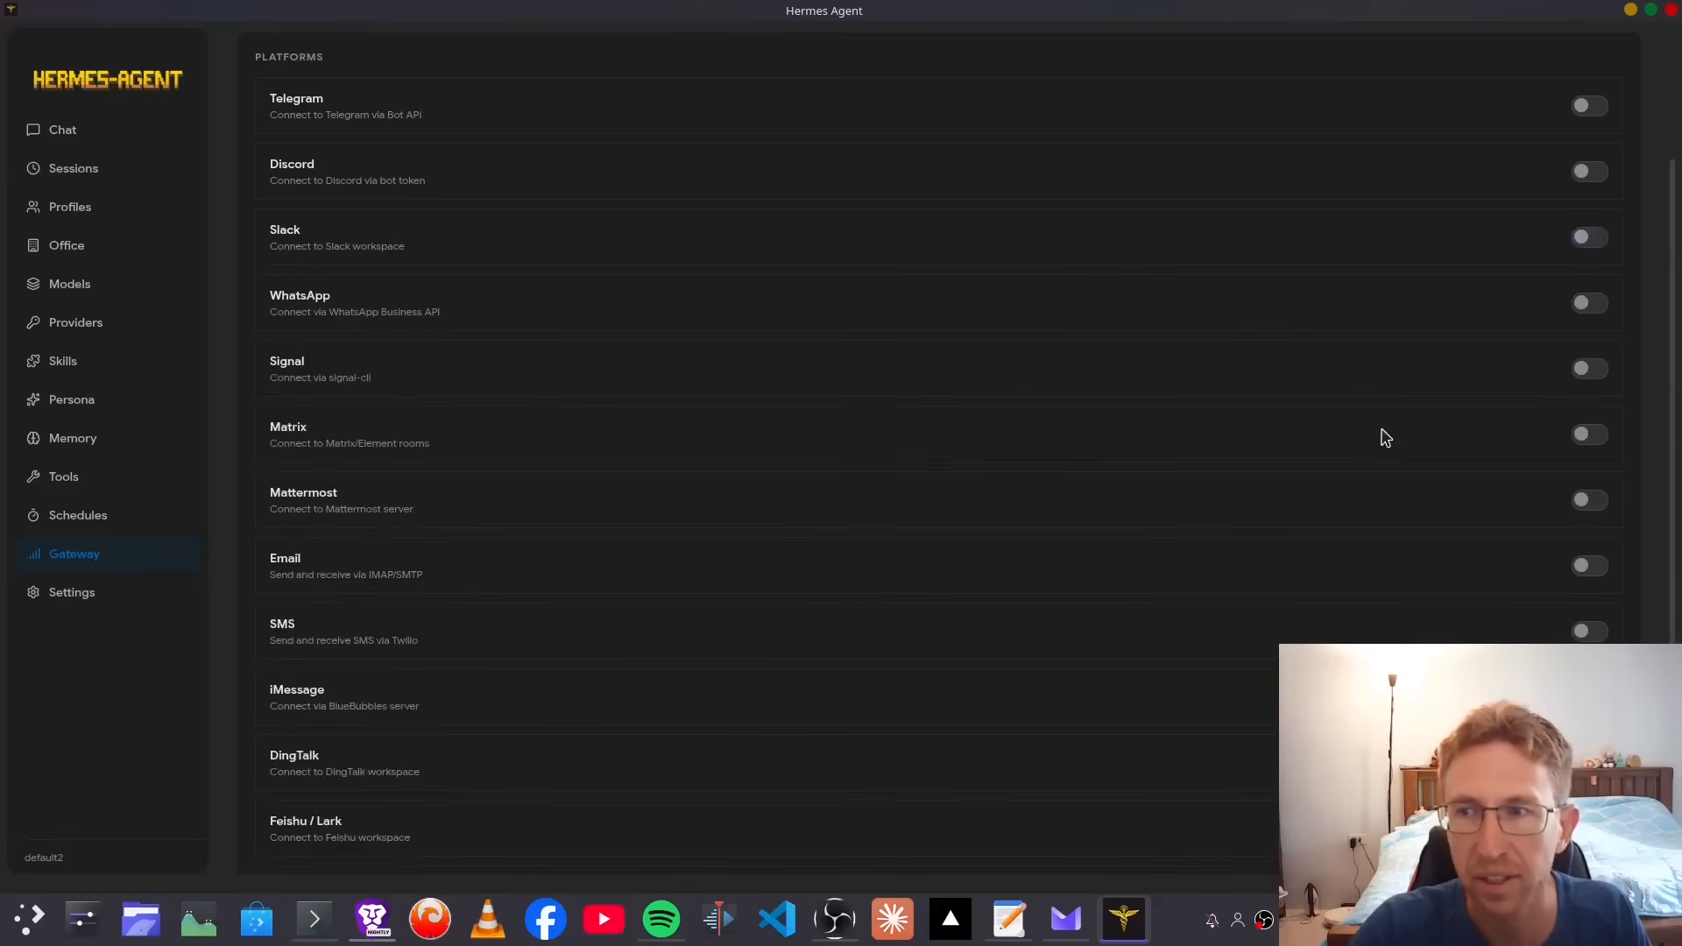
# Step: Preview the Telegram connection settings, disable Telegram again, and look through the remaining messaging platforms in the Gateway list
pyautogui.scroll(3, 1382, 435)
pyautogui.click(1589, 321)
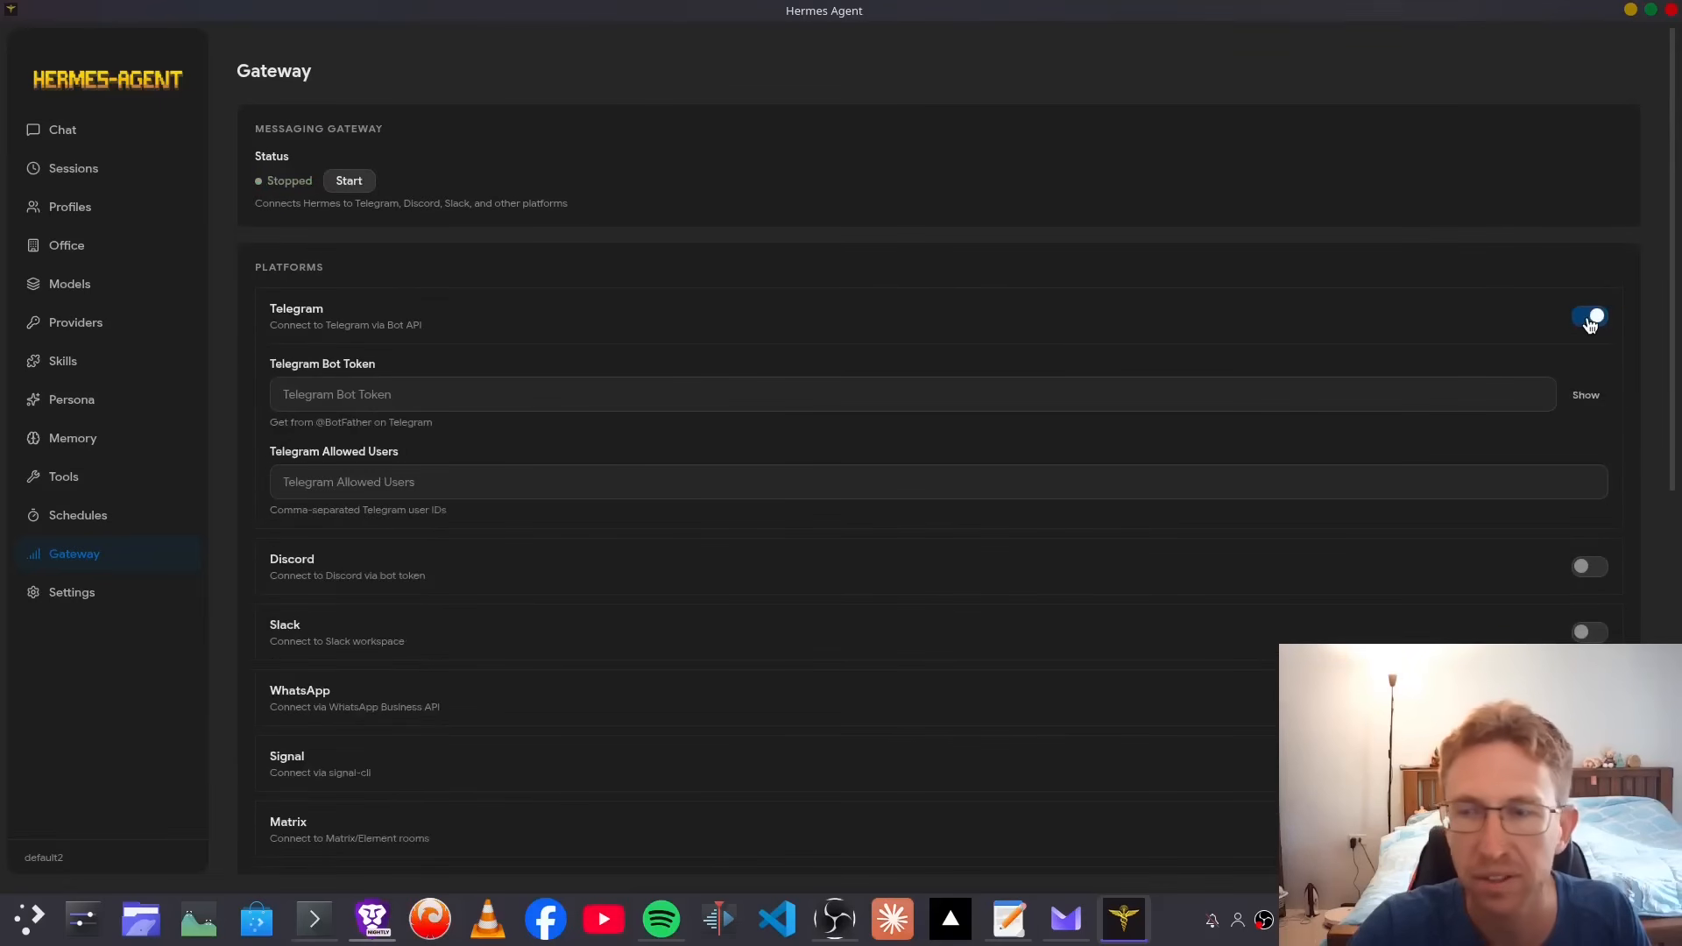
pyautogui.click(1591, 319)
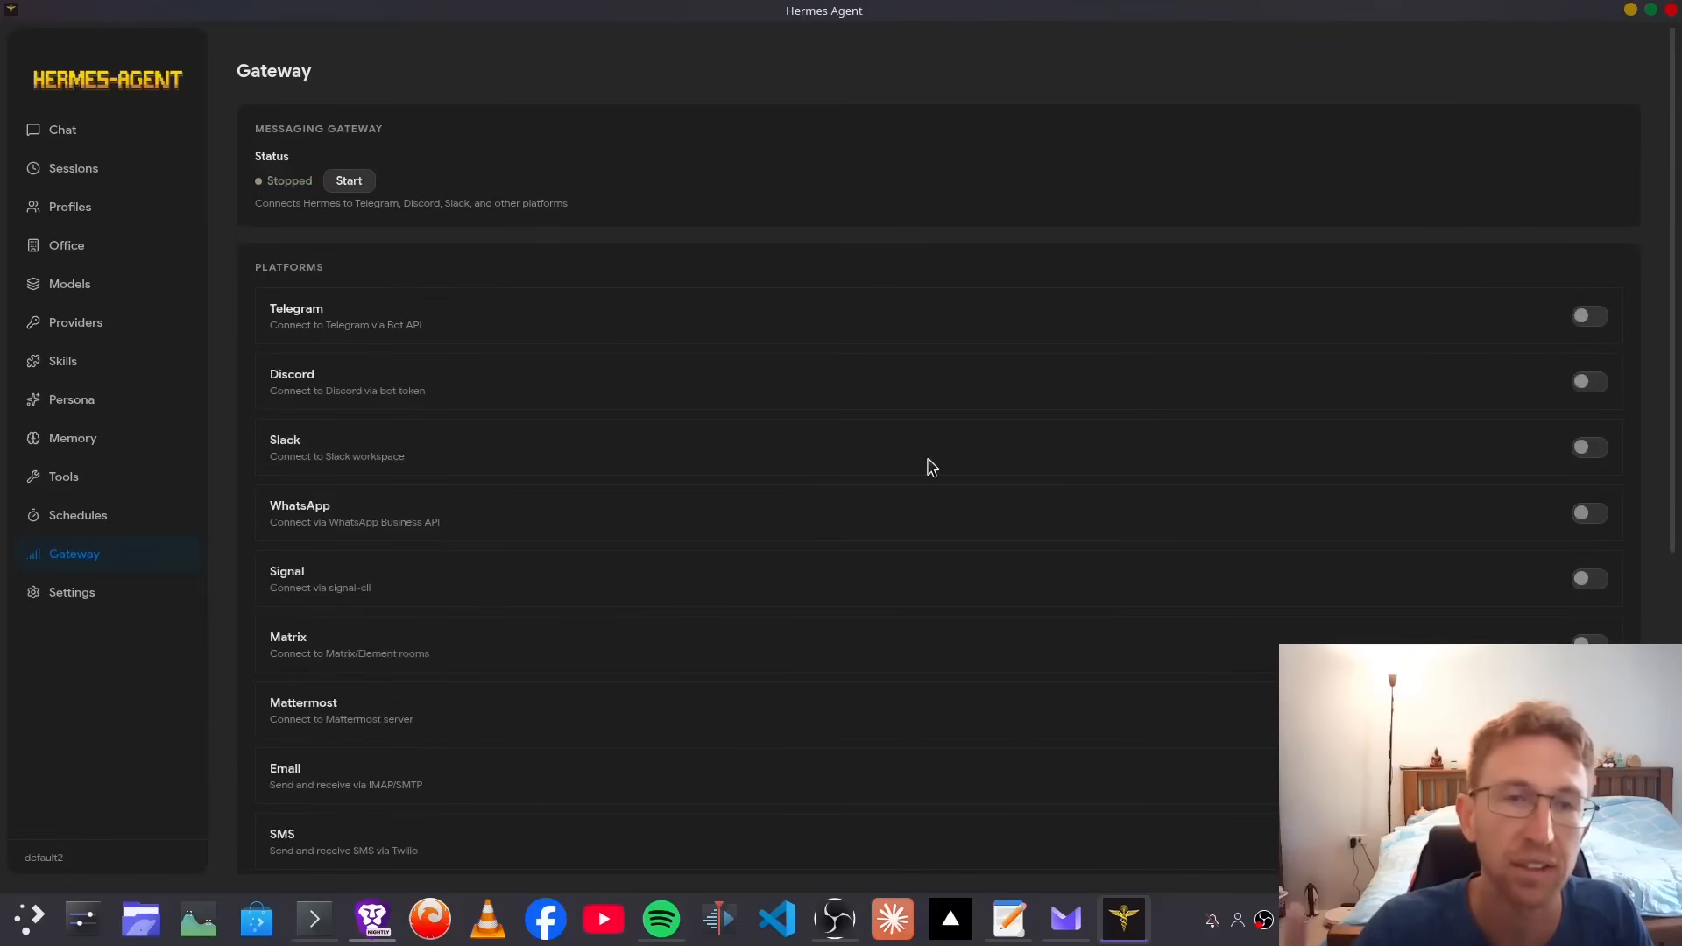
pyautogui.scroll(-5, 852, 500)
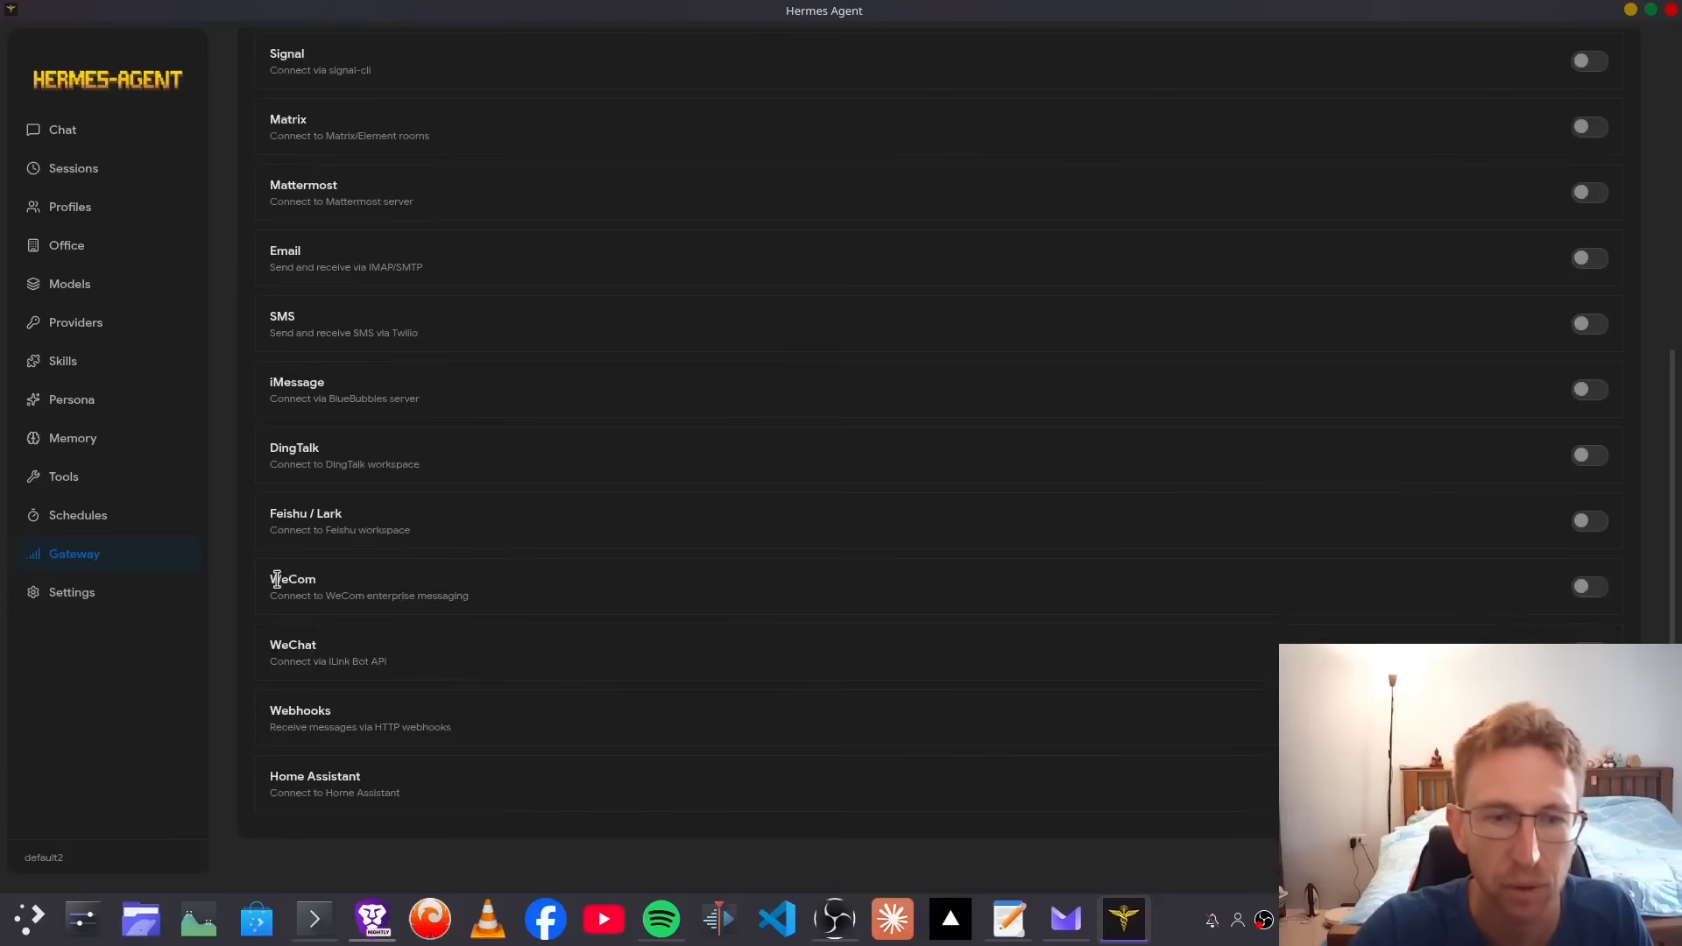
pyautogui.scroll(6, 499, 608)
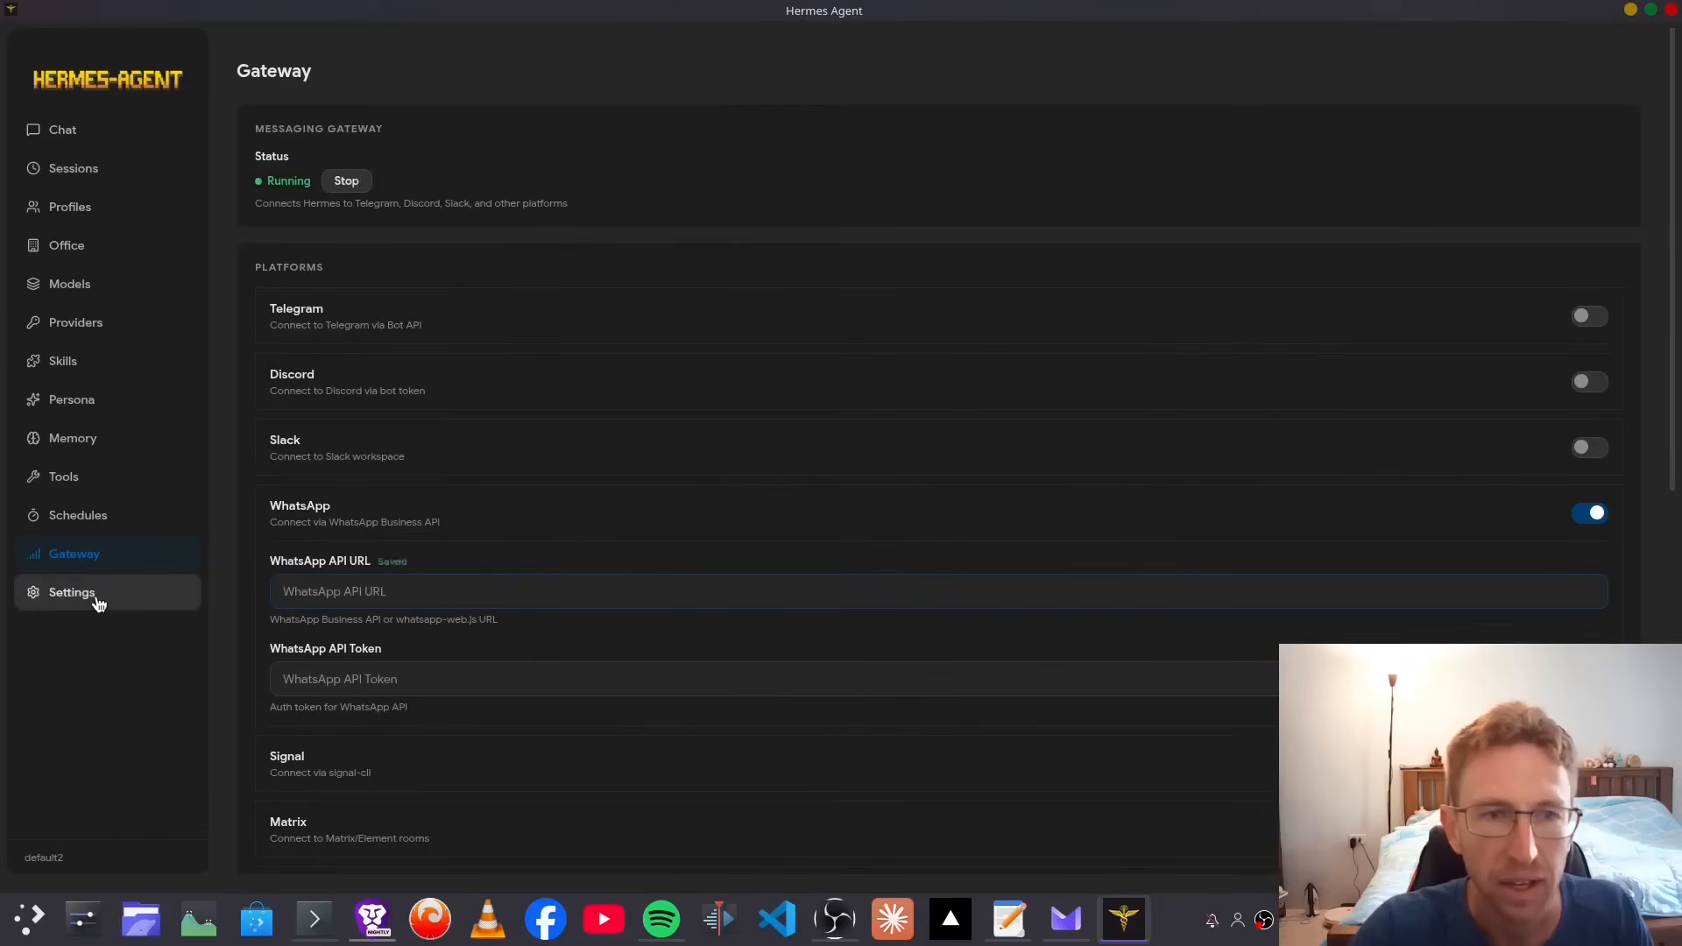
# Step: Try to update the Hermes engine from Settings, run the diagnosis, and view the start of its Hermes Doctor report
pyautogui.click(71, 592)
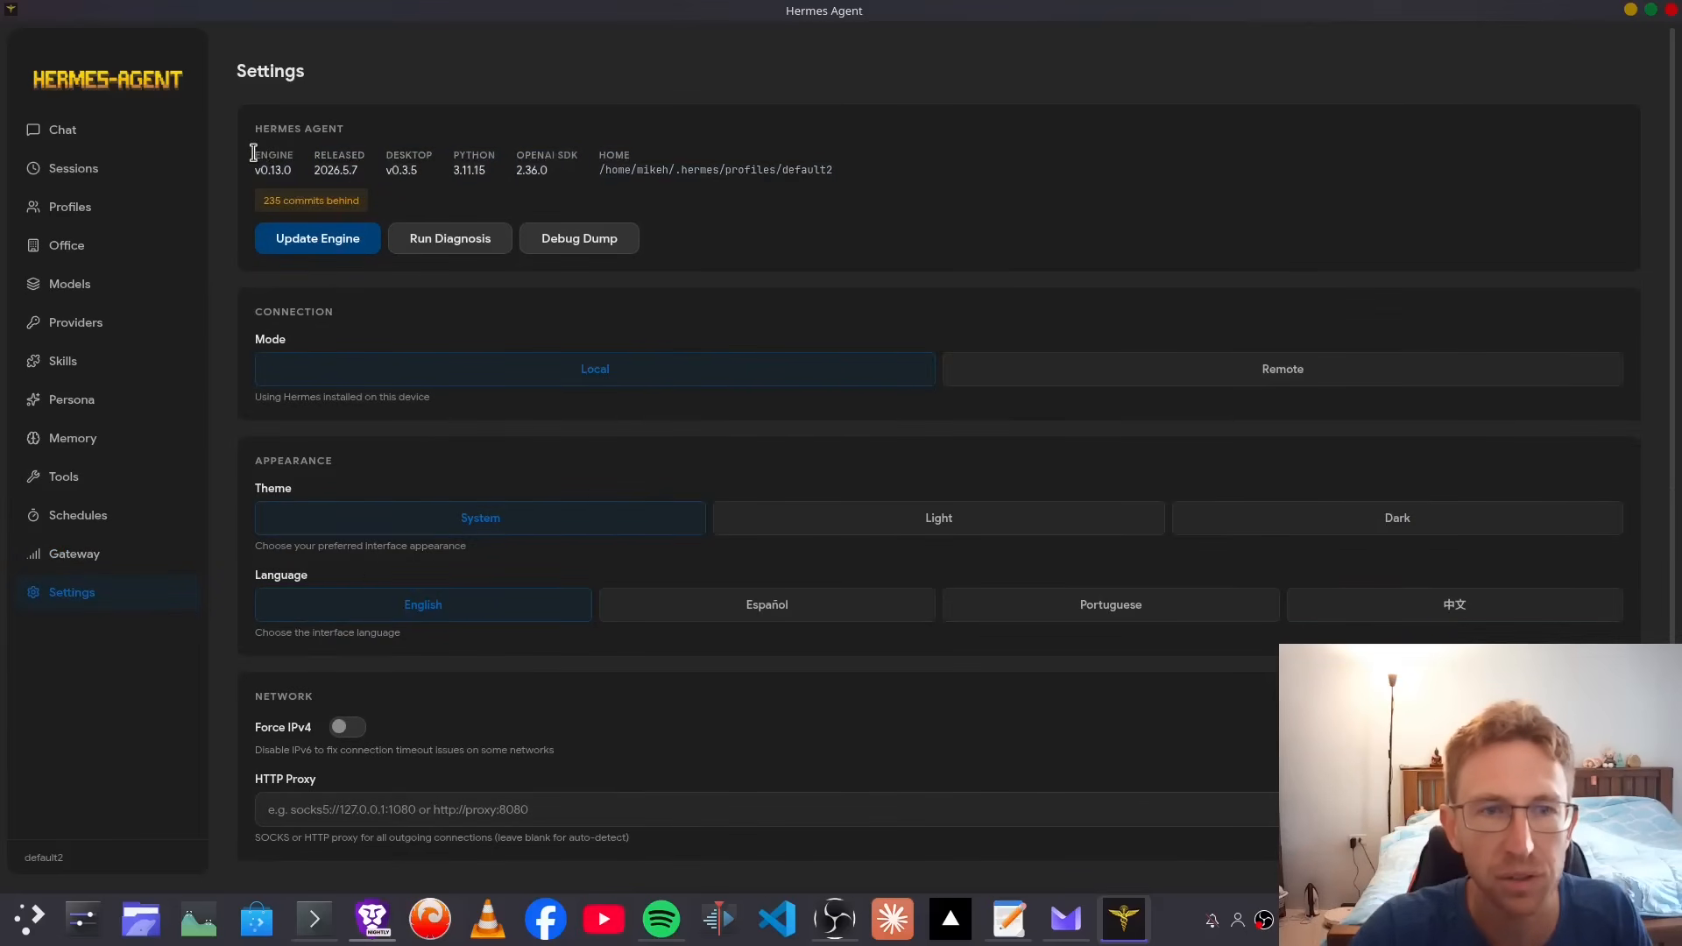
pyautogui.click(304, 231)
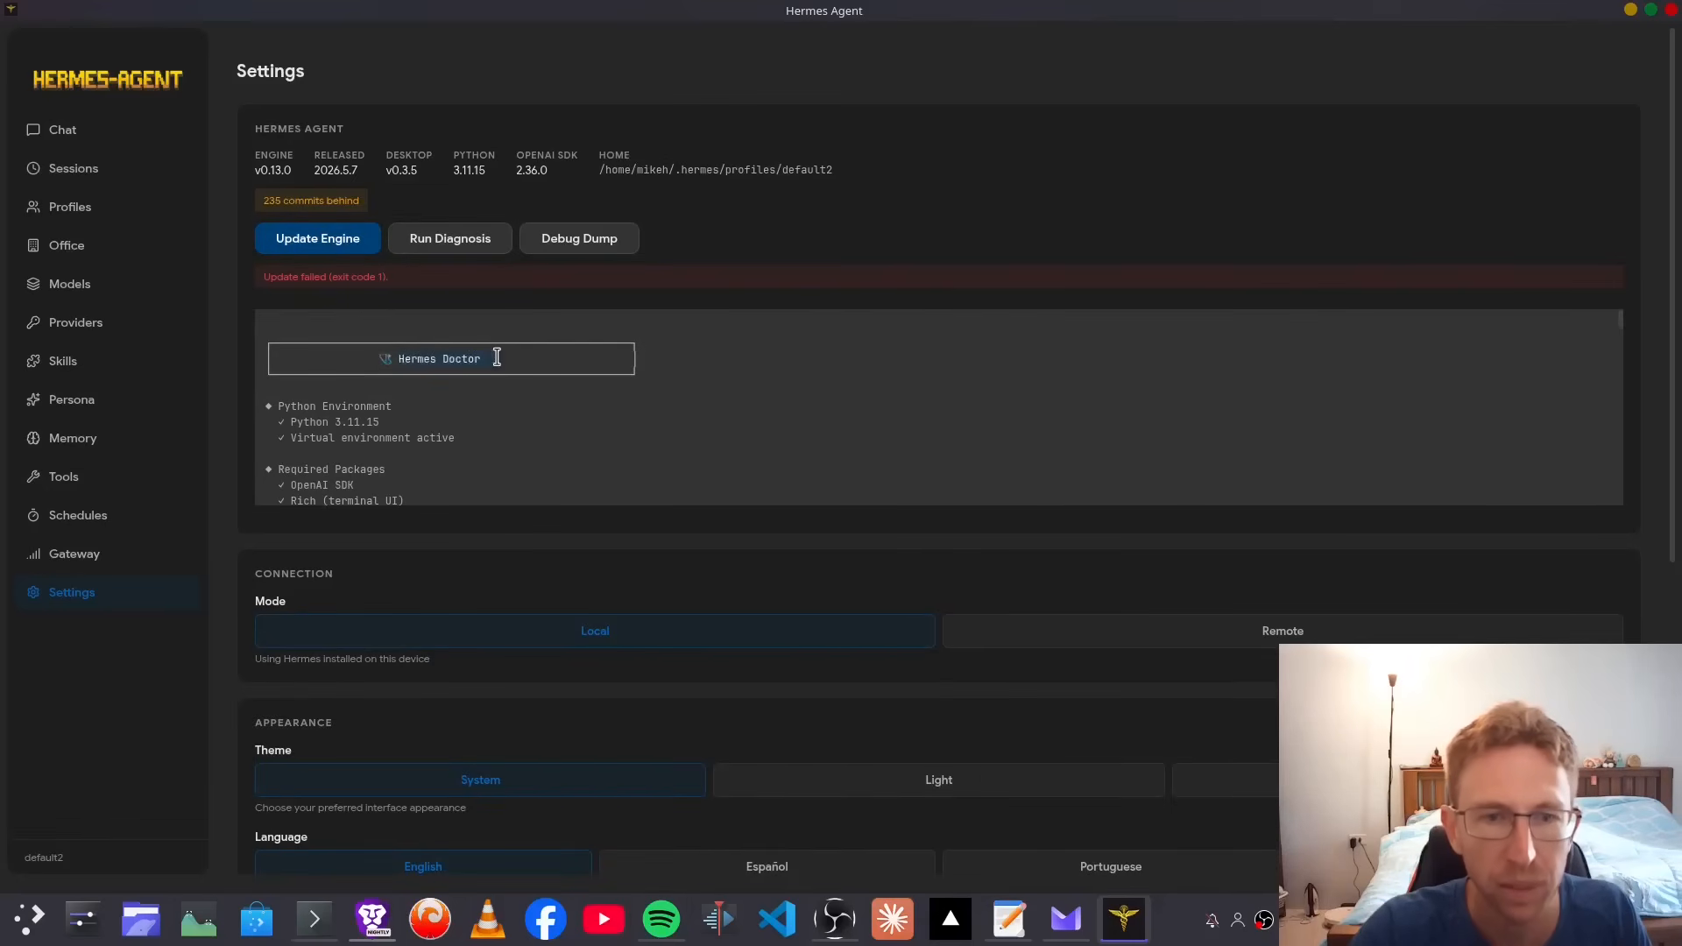
pyautogui.scroll(-3, 438, 420)
pyautogui.scroll(-3, 408, 396)
pyautogui.scroll(5, 377, 412)
pyautogui.scroll(-6, 419, 434)
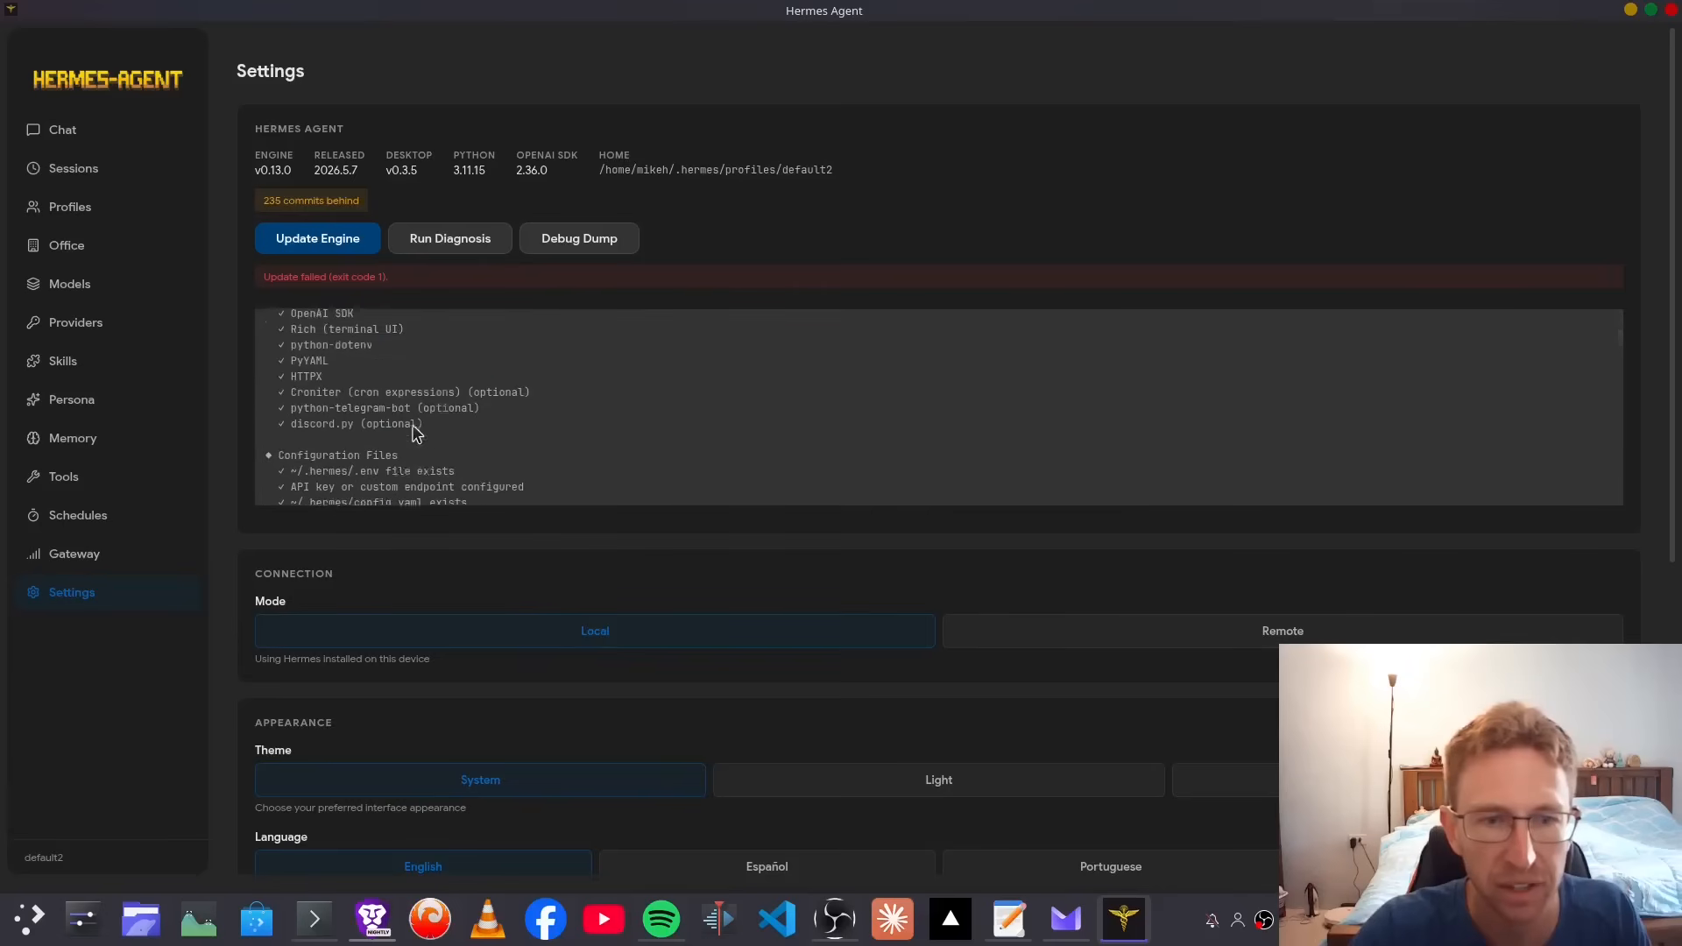
# Step: Read through the Hermes Doctor report's sections on configuration files, auth providers, directory structure, API connectivity and tool availability
pyautogui.moveTo(513, 424); pyautogui.dragTo(563, 469)
pyautogui.scroll(-6, 544, 465)
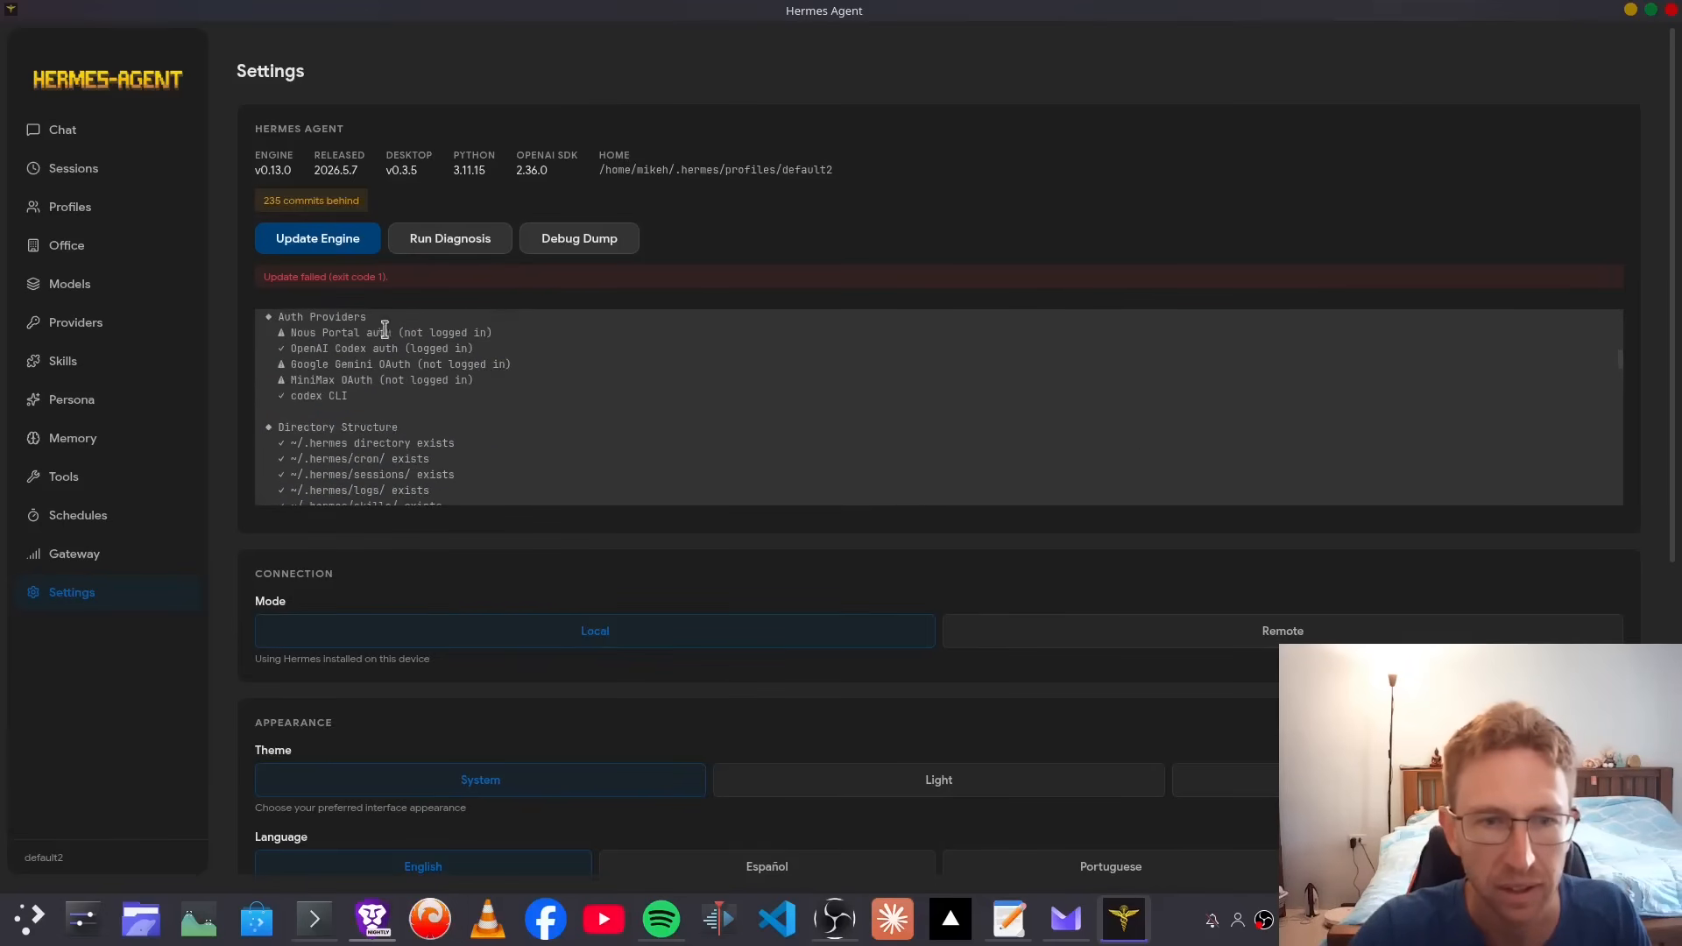
pyautogui.moveTo(322, 318); pyautogui.dragTo(440, 447)
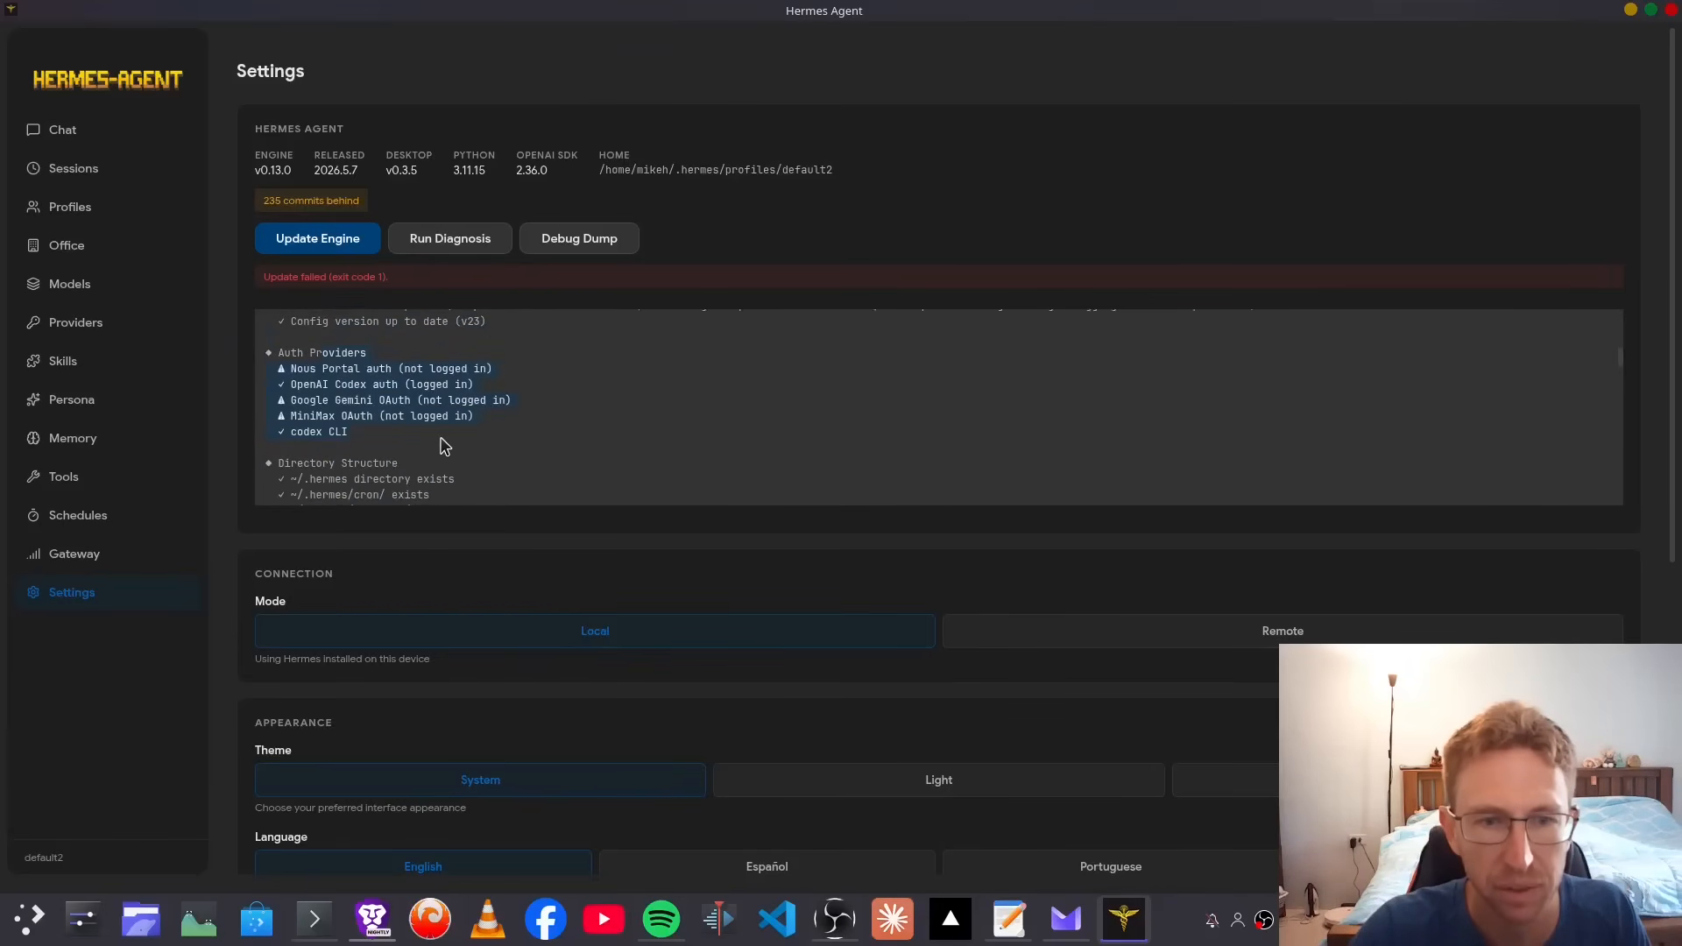
pyautogui.click(514, 446)
pyautogui.scroll(-3, 514, 445)
pyautogui.moveTo(331, 358); pyautogui.dragTo(506, 440)
pyautogui.scroll(-5, 499, 429)
pyautogui.click(395, 439)
pyautogui.scroll(-5, 417, 424)
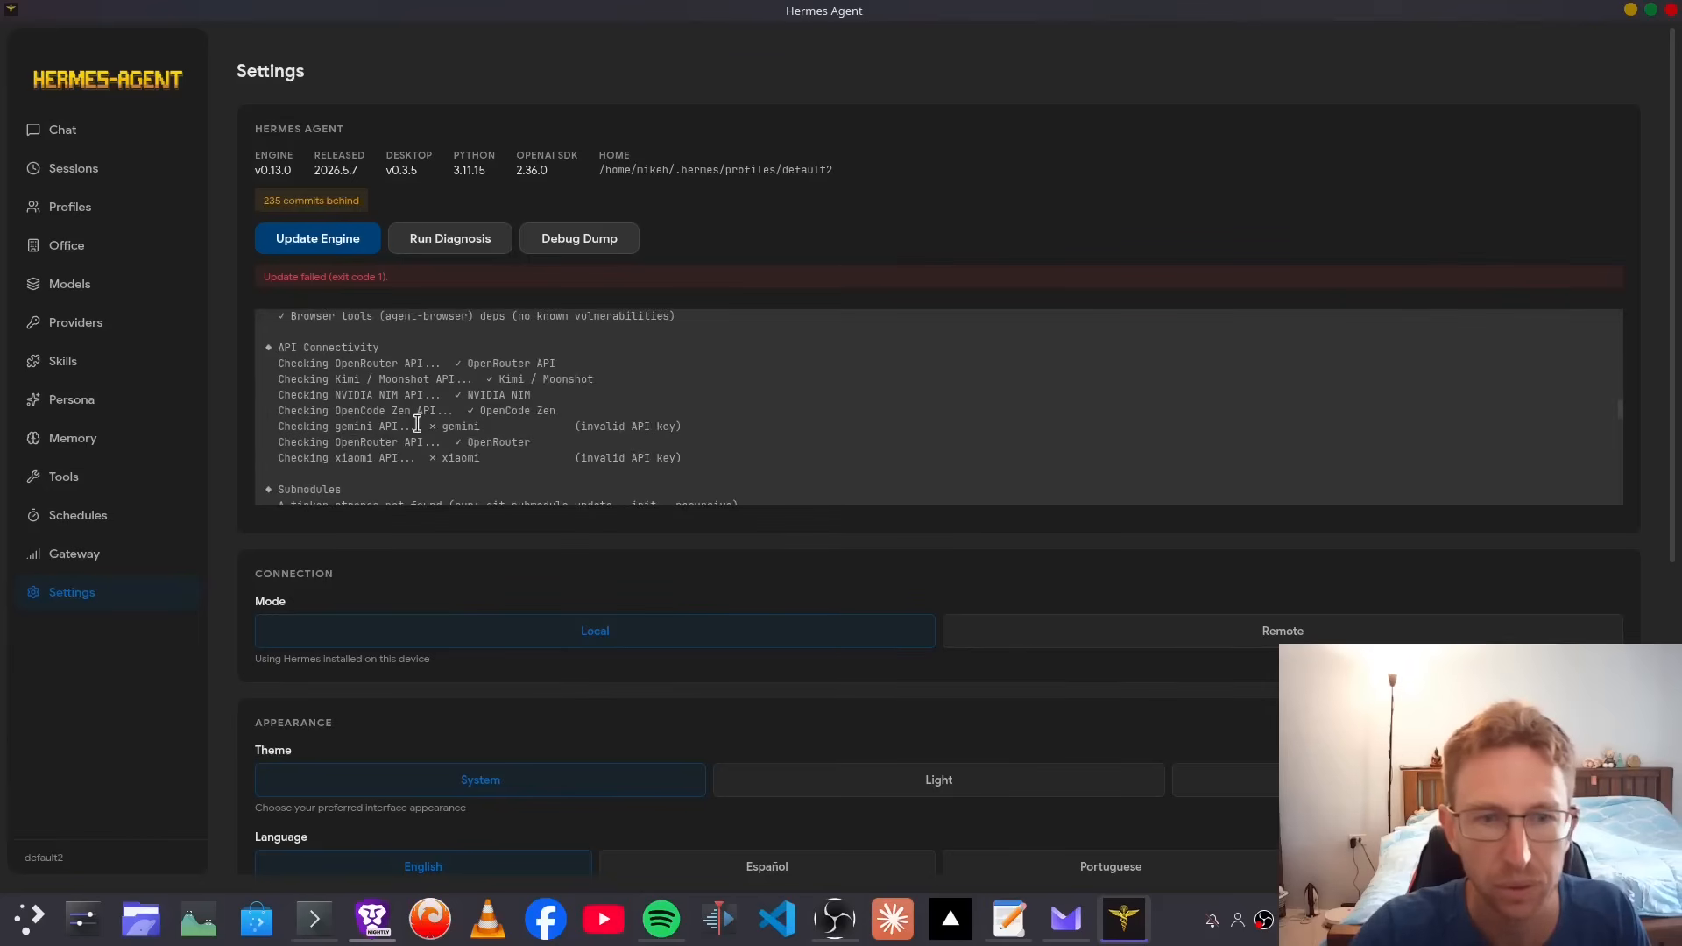
pyautogui.moveTo(308, 368); pyautogui.dragTo(537, 439)
pyautogui.scroll(-3, 491, 421)
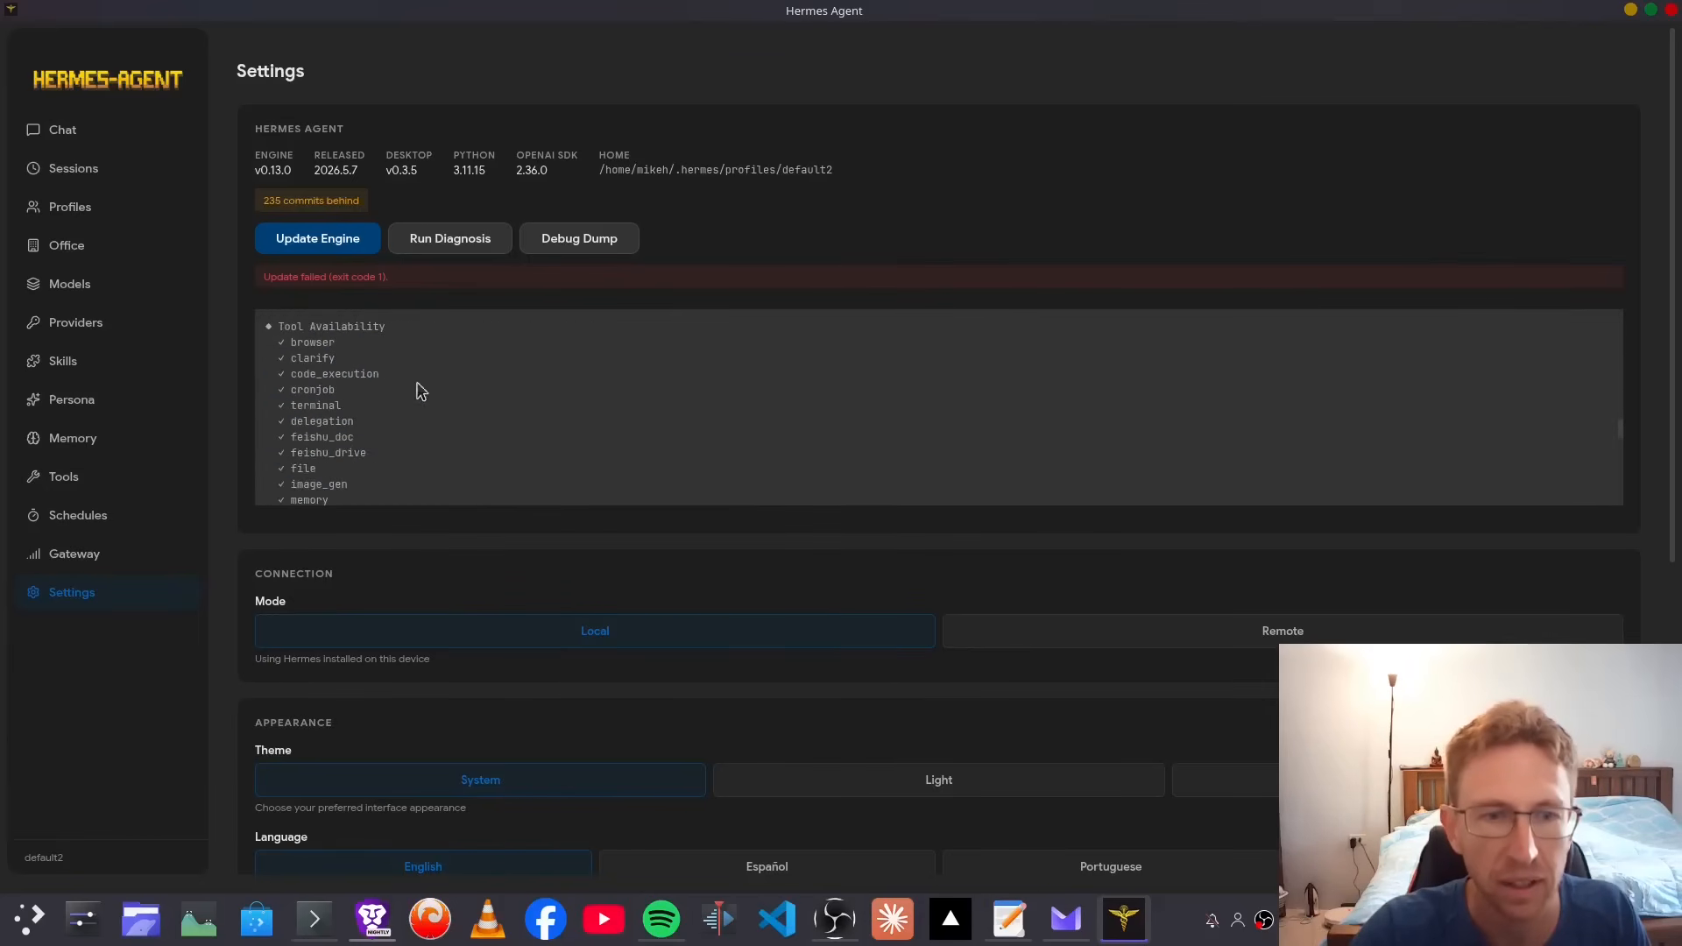
pyautogui.scroll(-3, 470, 458)
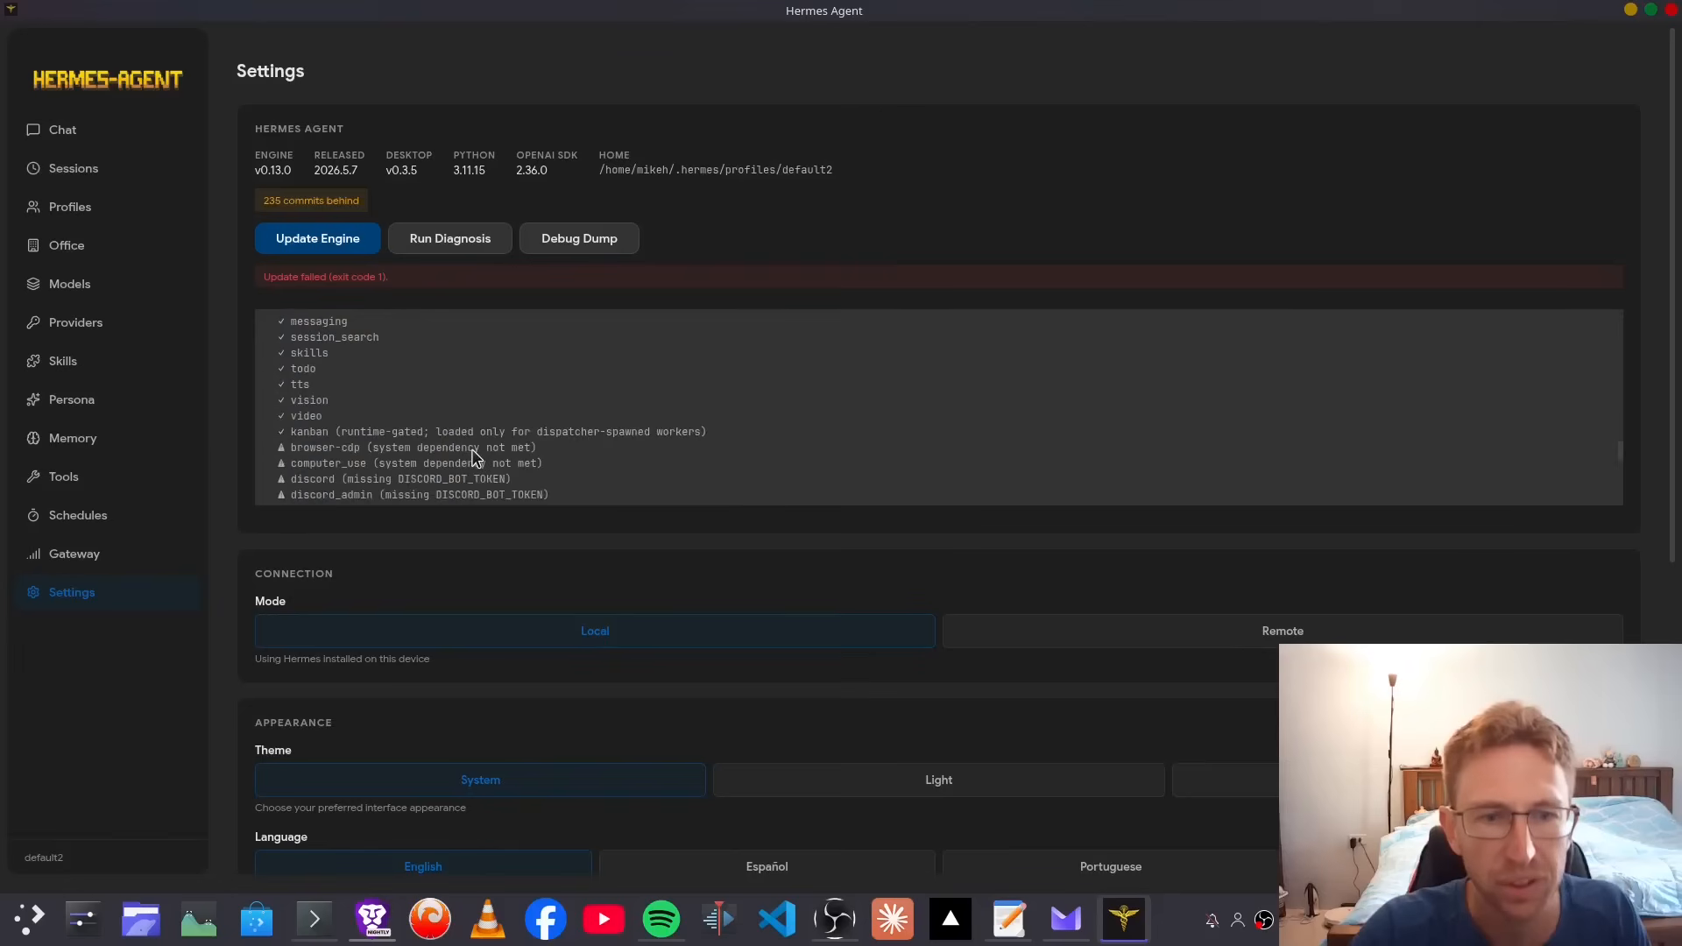
# Step: Read the rest of the Hermes Doctor report in Settings and run "hermes doctor --fix" in Konsole
pyautogui.scroll(-4, 470, 449)
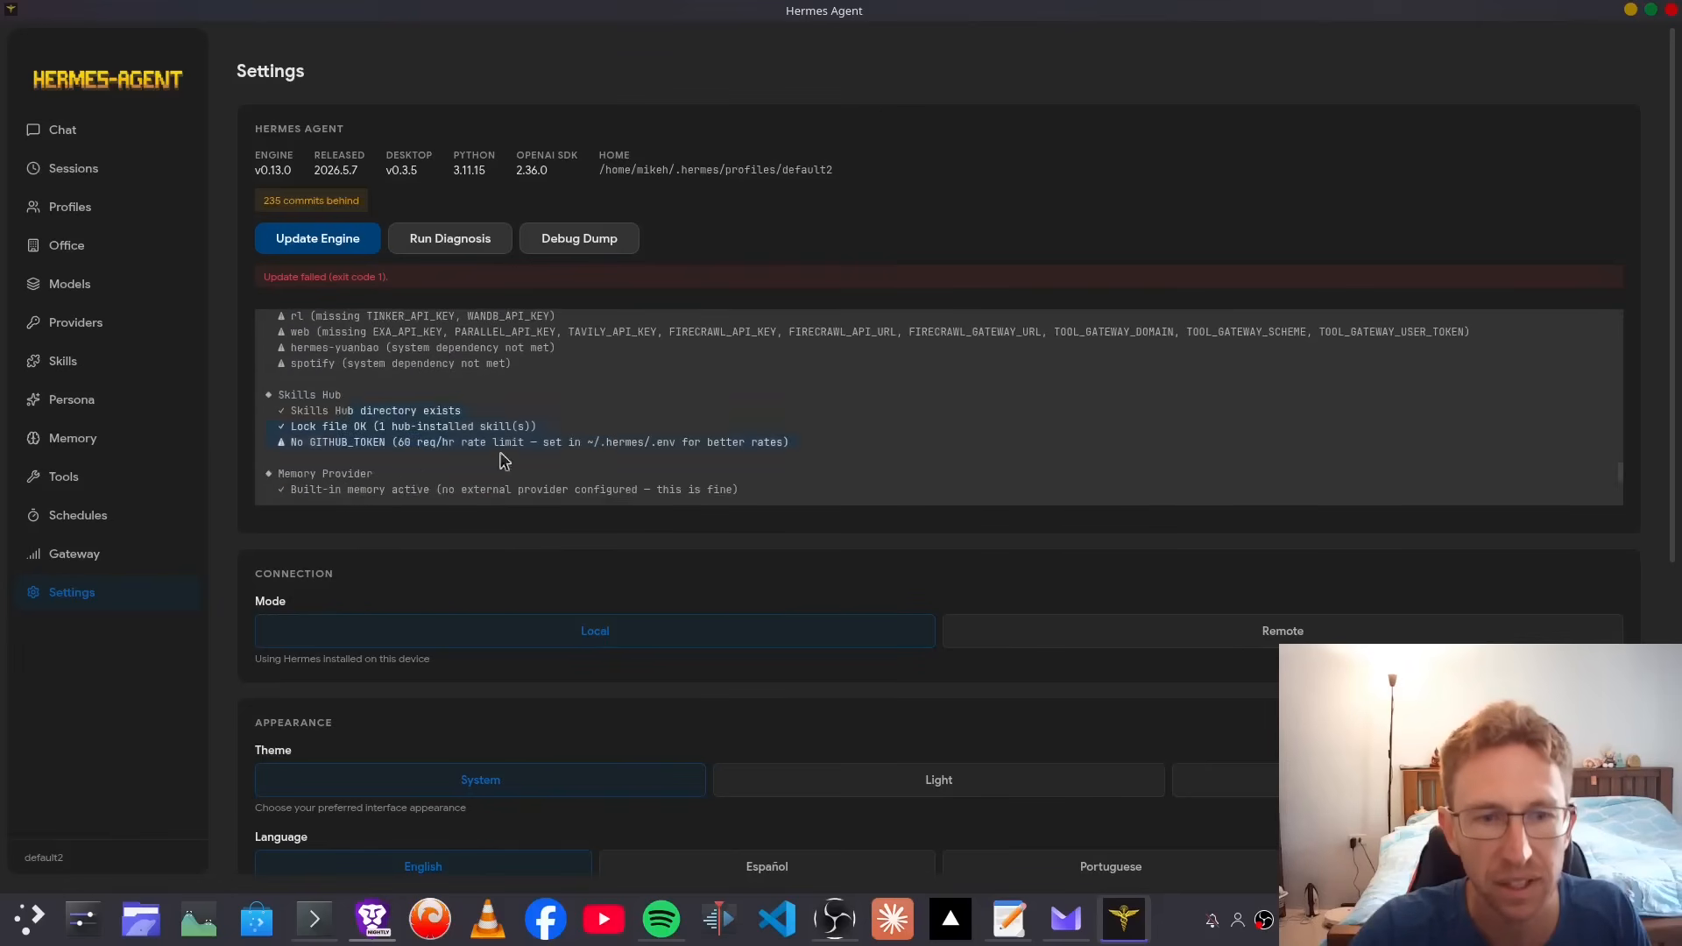
pyautogui.scroll(-5, 601, 463)
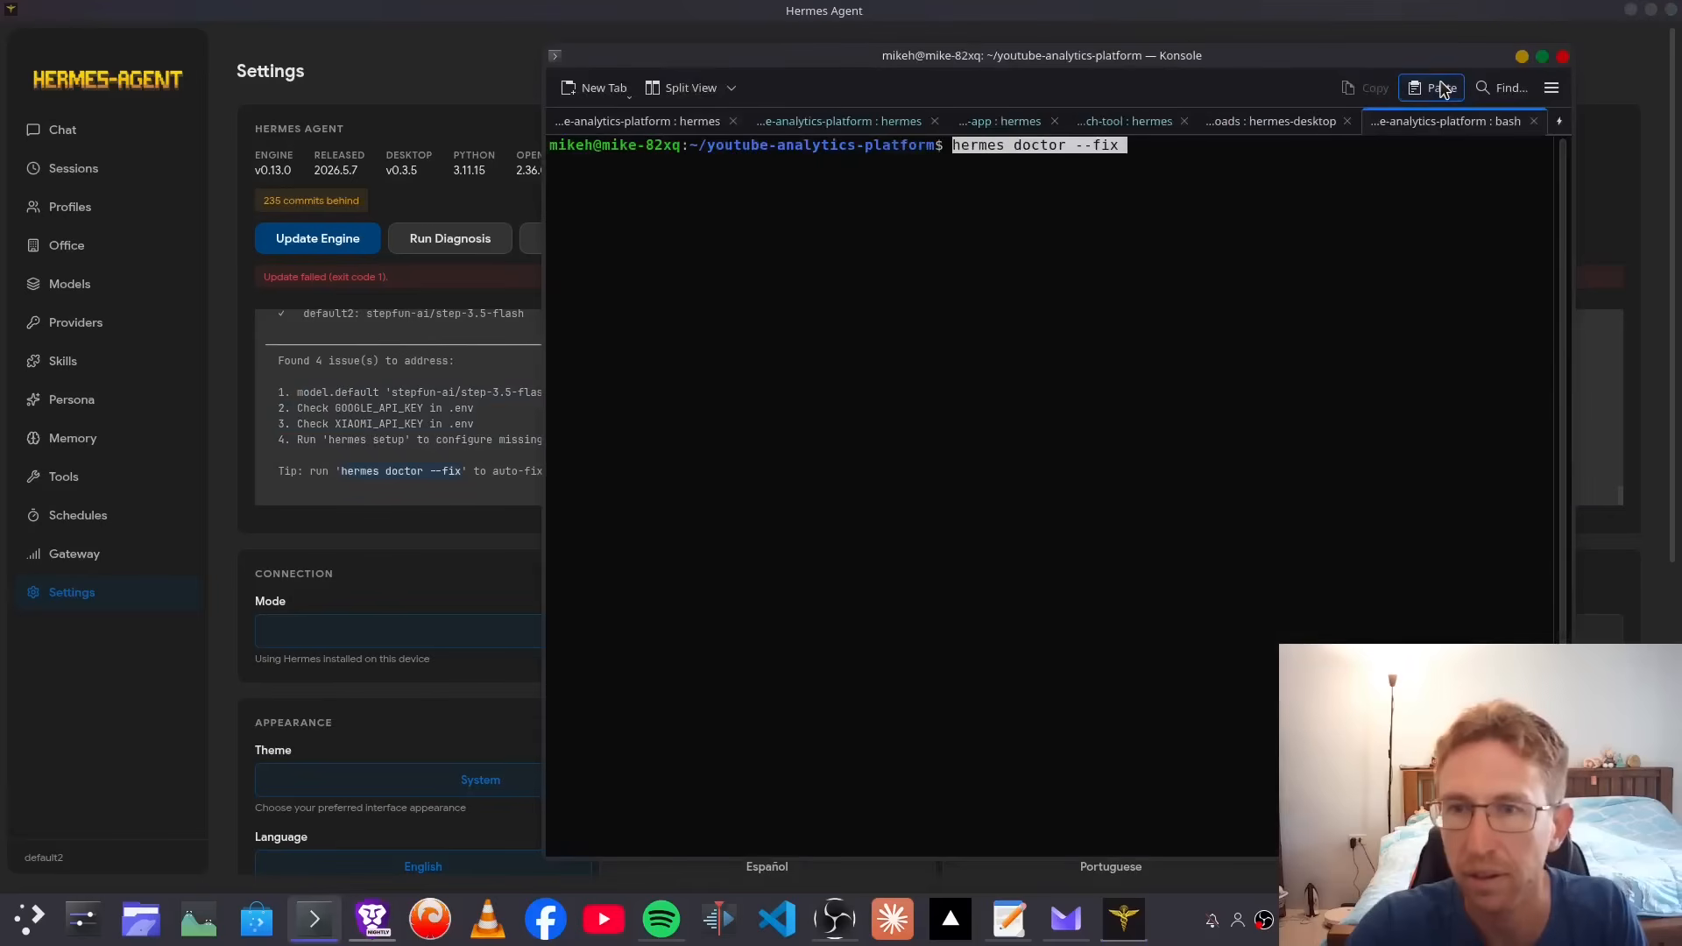
pyautogui.press('Return')
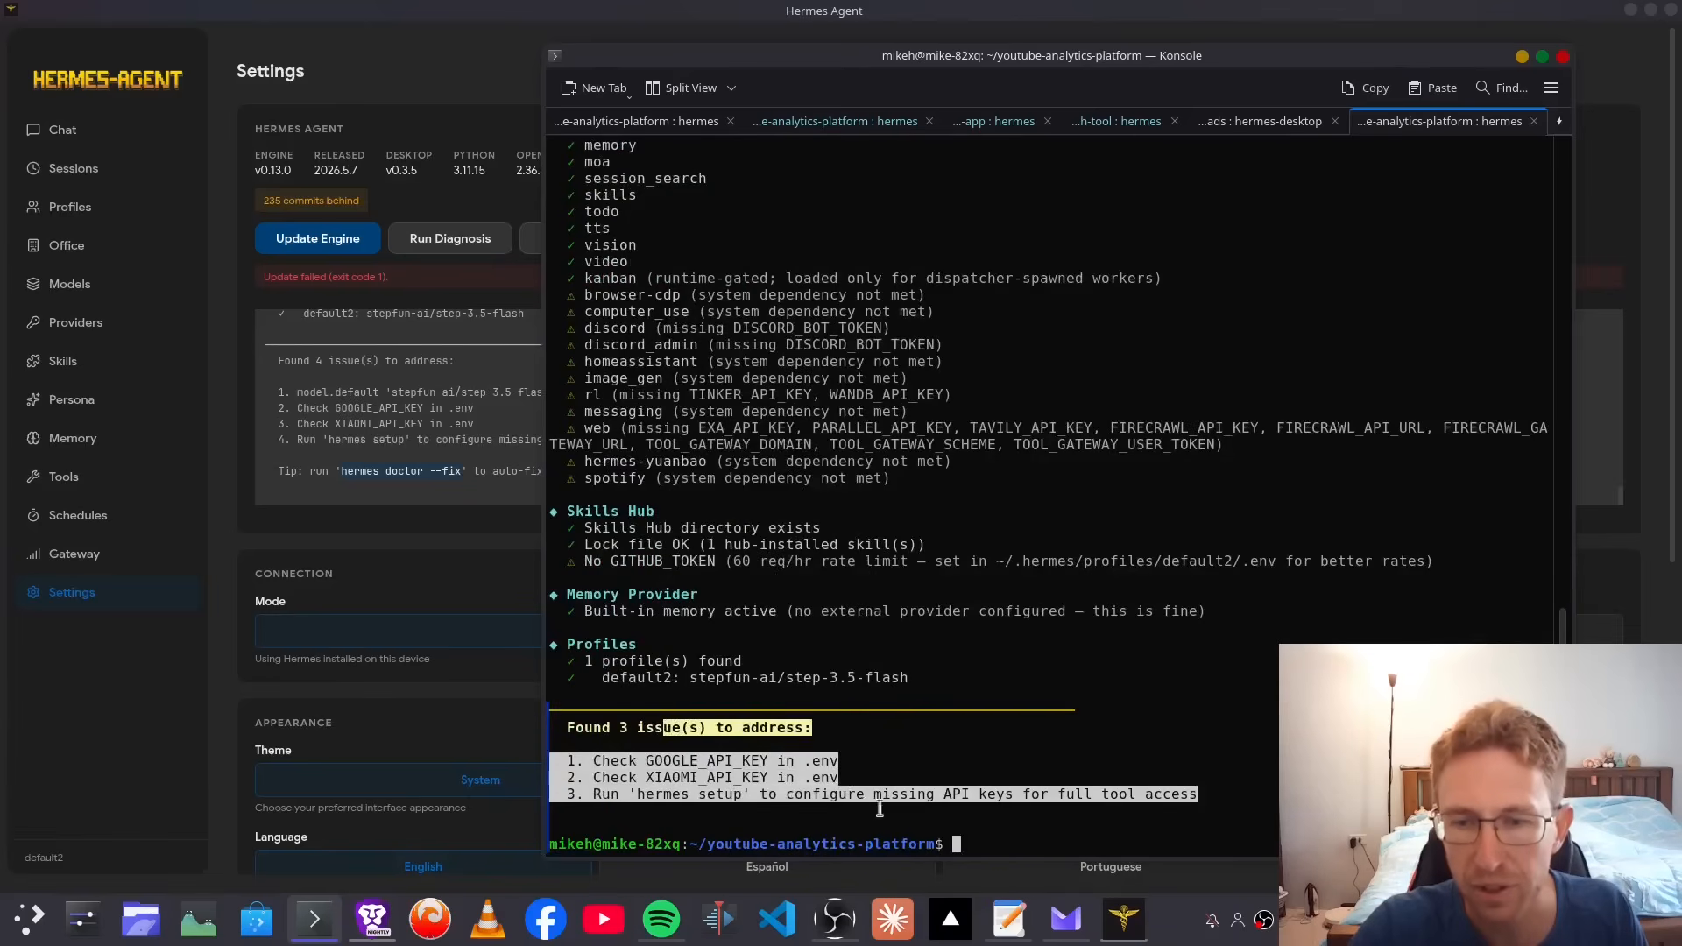
# Step: Read the issues listed at the end of the "hermes doctor --fix" output, including the suggestion to run "hermes setup"
pyautogui.moveTo(716, 727); pyautogui.dragTo(1276, 804)
pyautogui.click(1275, 805)
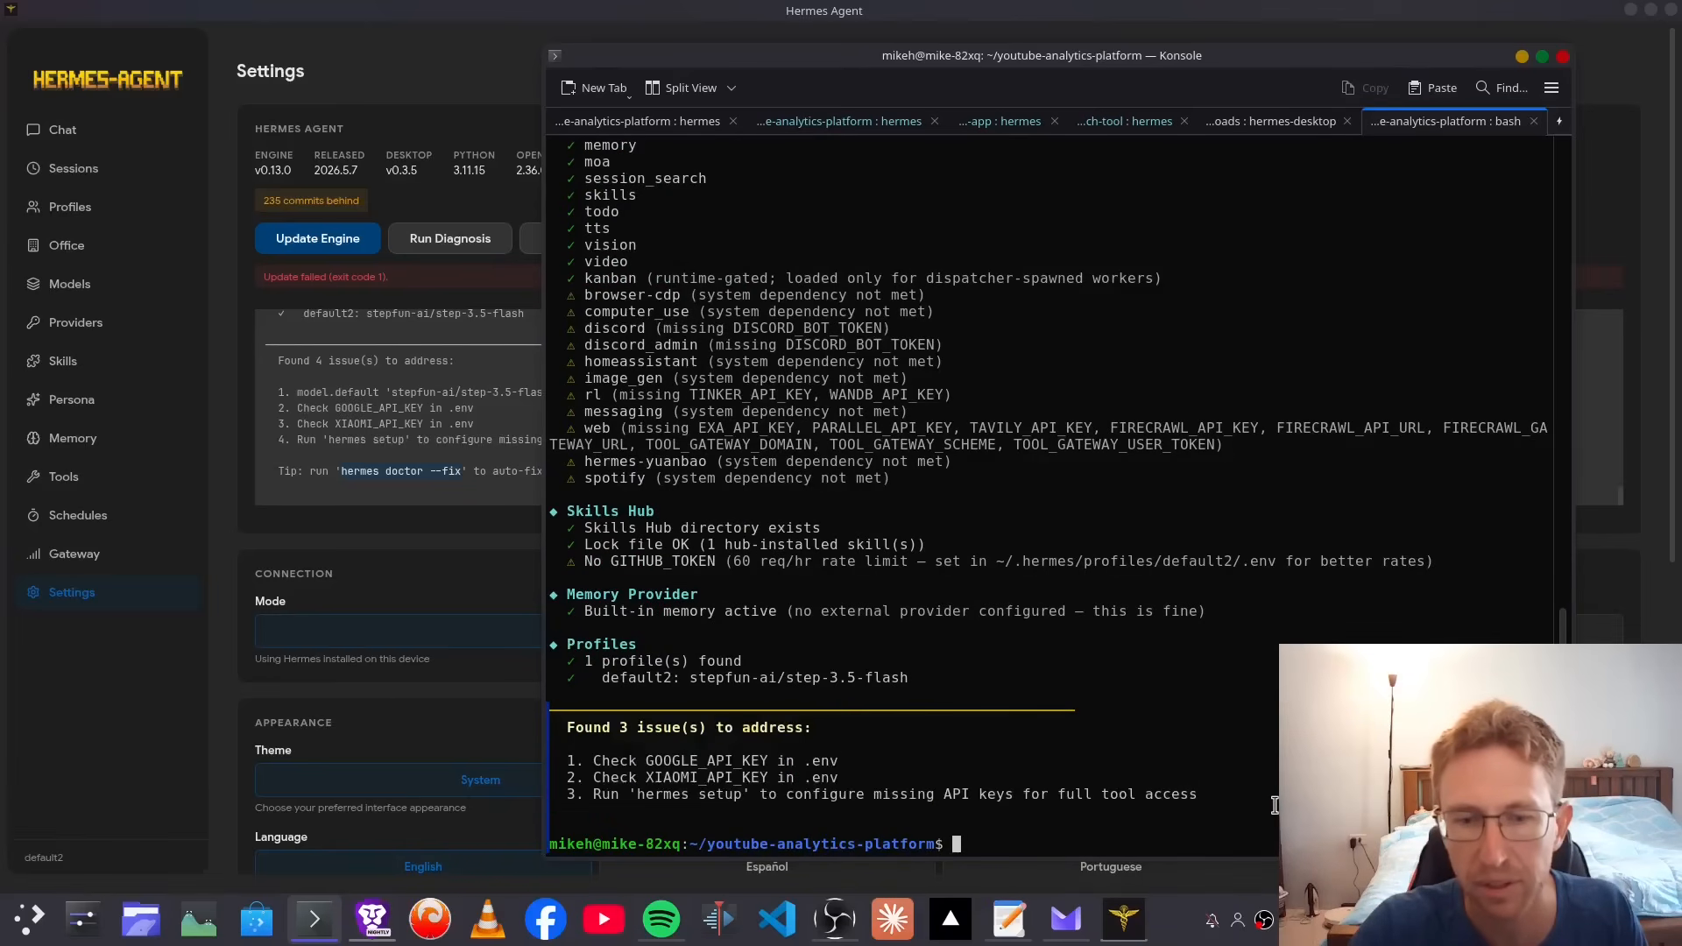
pyautogui.moveTo(636, 796); pyautogui.dragTo(743, 797)
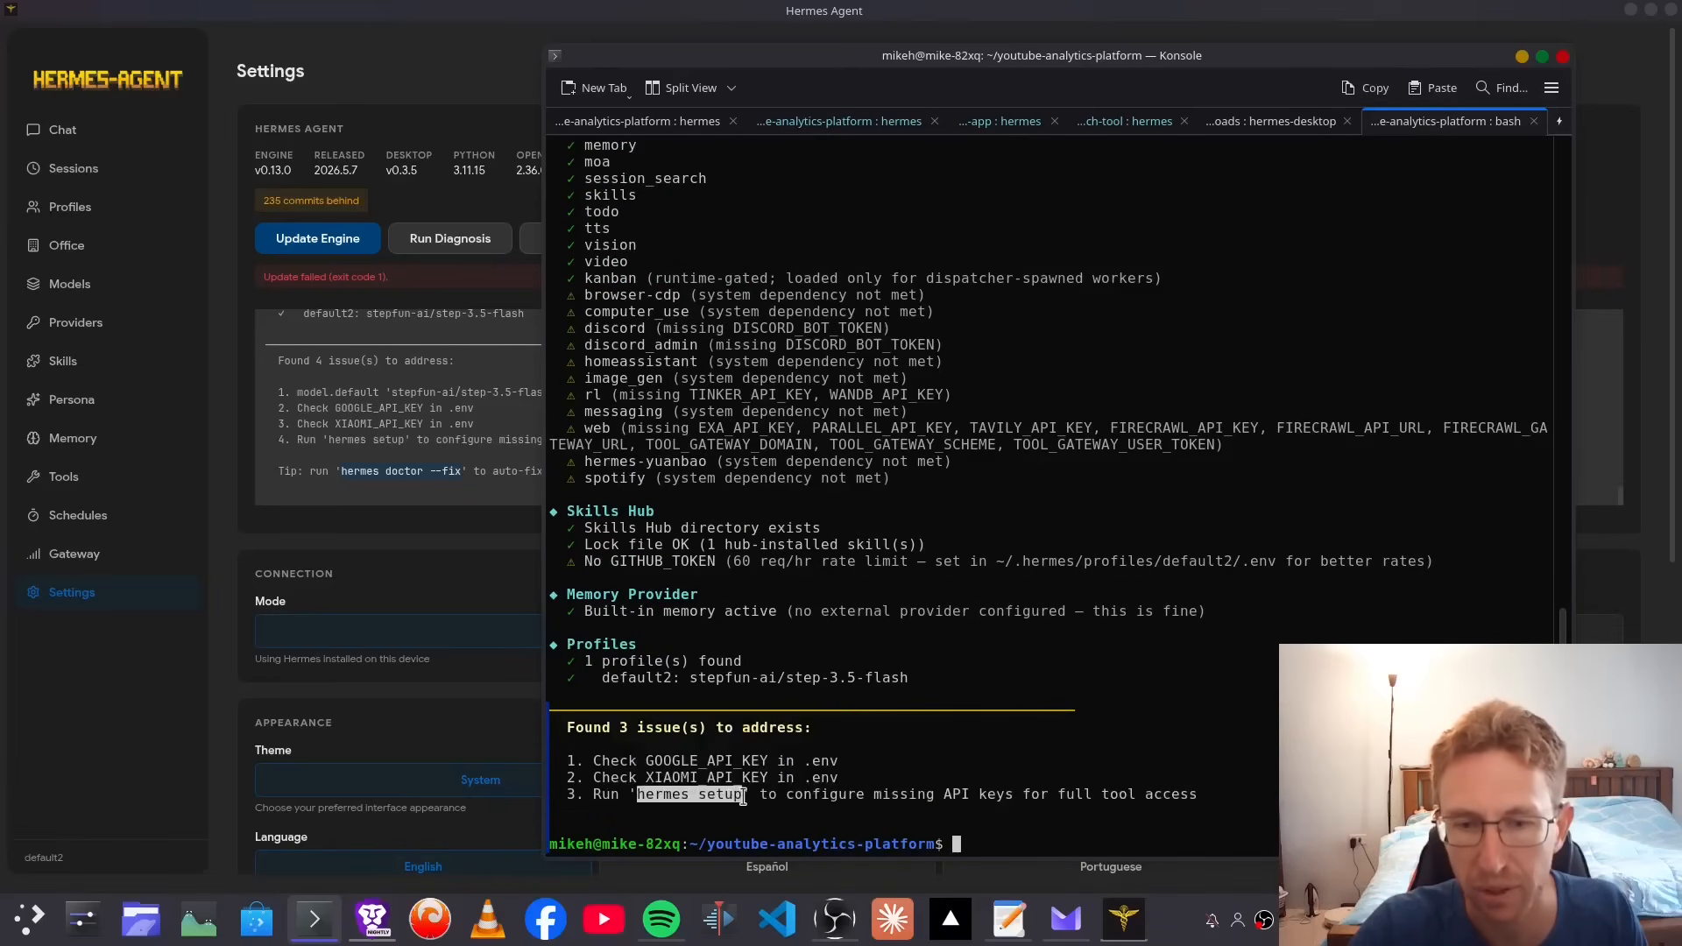
pyautogui.moveTo(899, 796); pyautogui.dragTo(1222, 785)
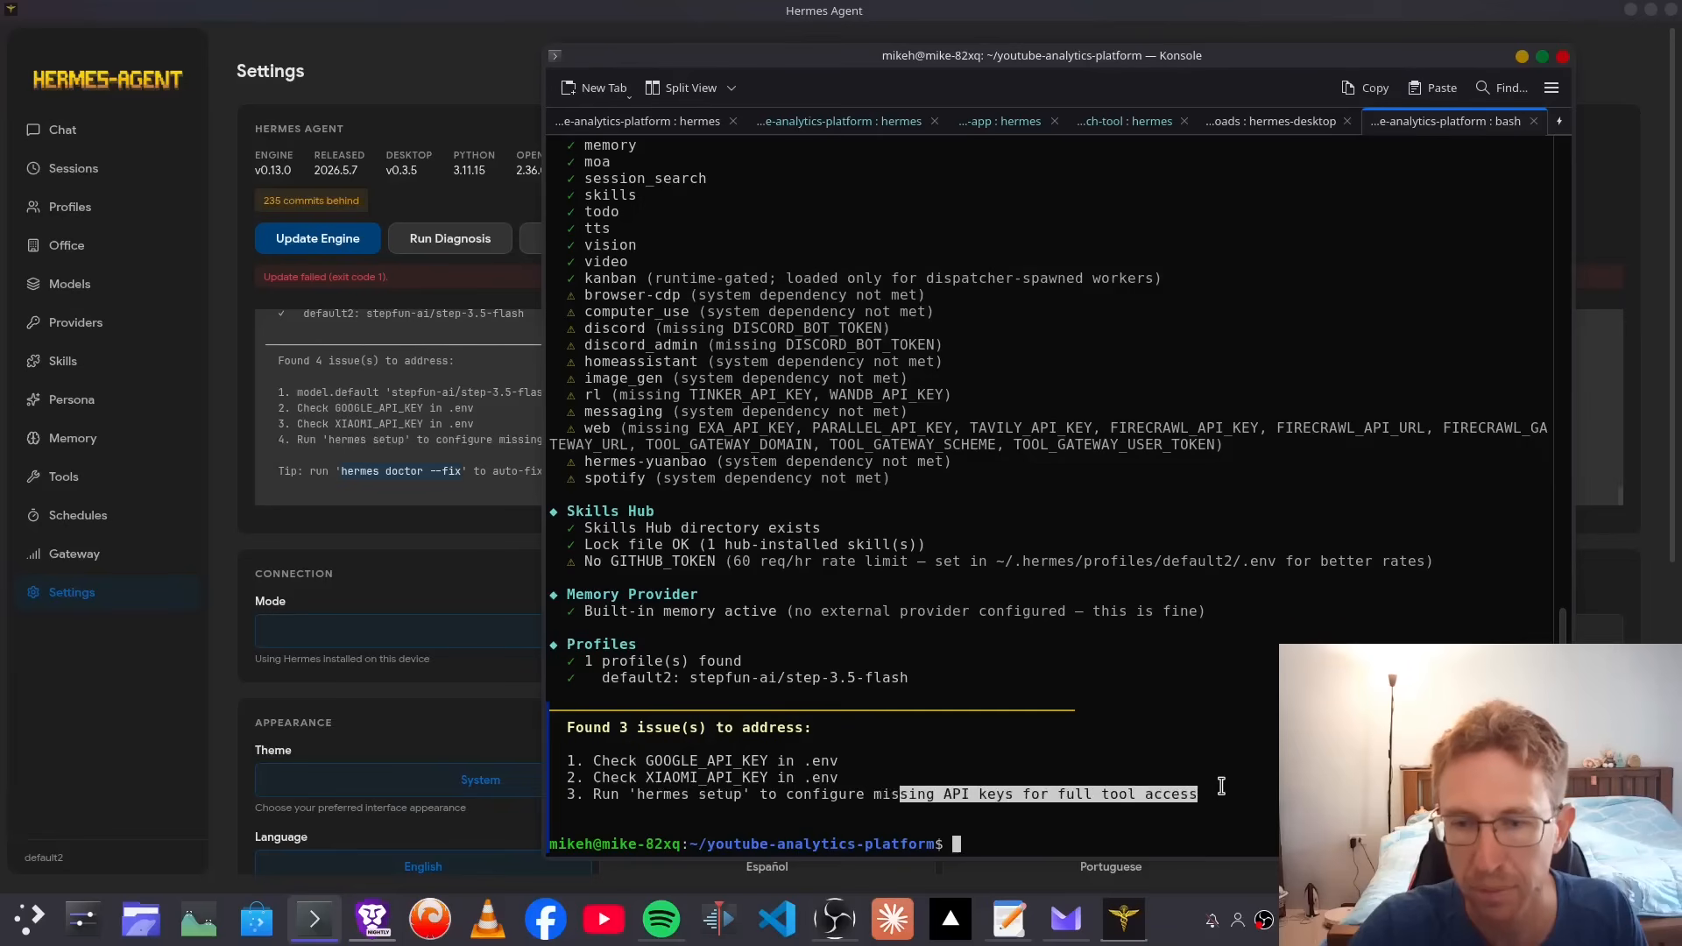
pyautogui.click(1222, 786)
pyautogui.moveTo(1055, 798); pyautogui.dragTo(1209, 792)
pyautogui.click(1260, 784)
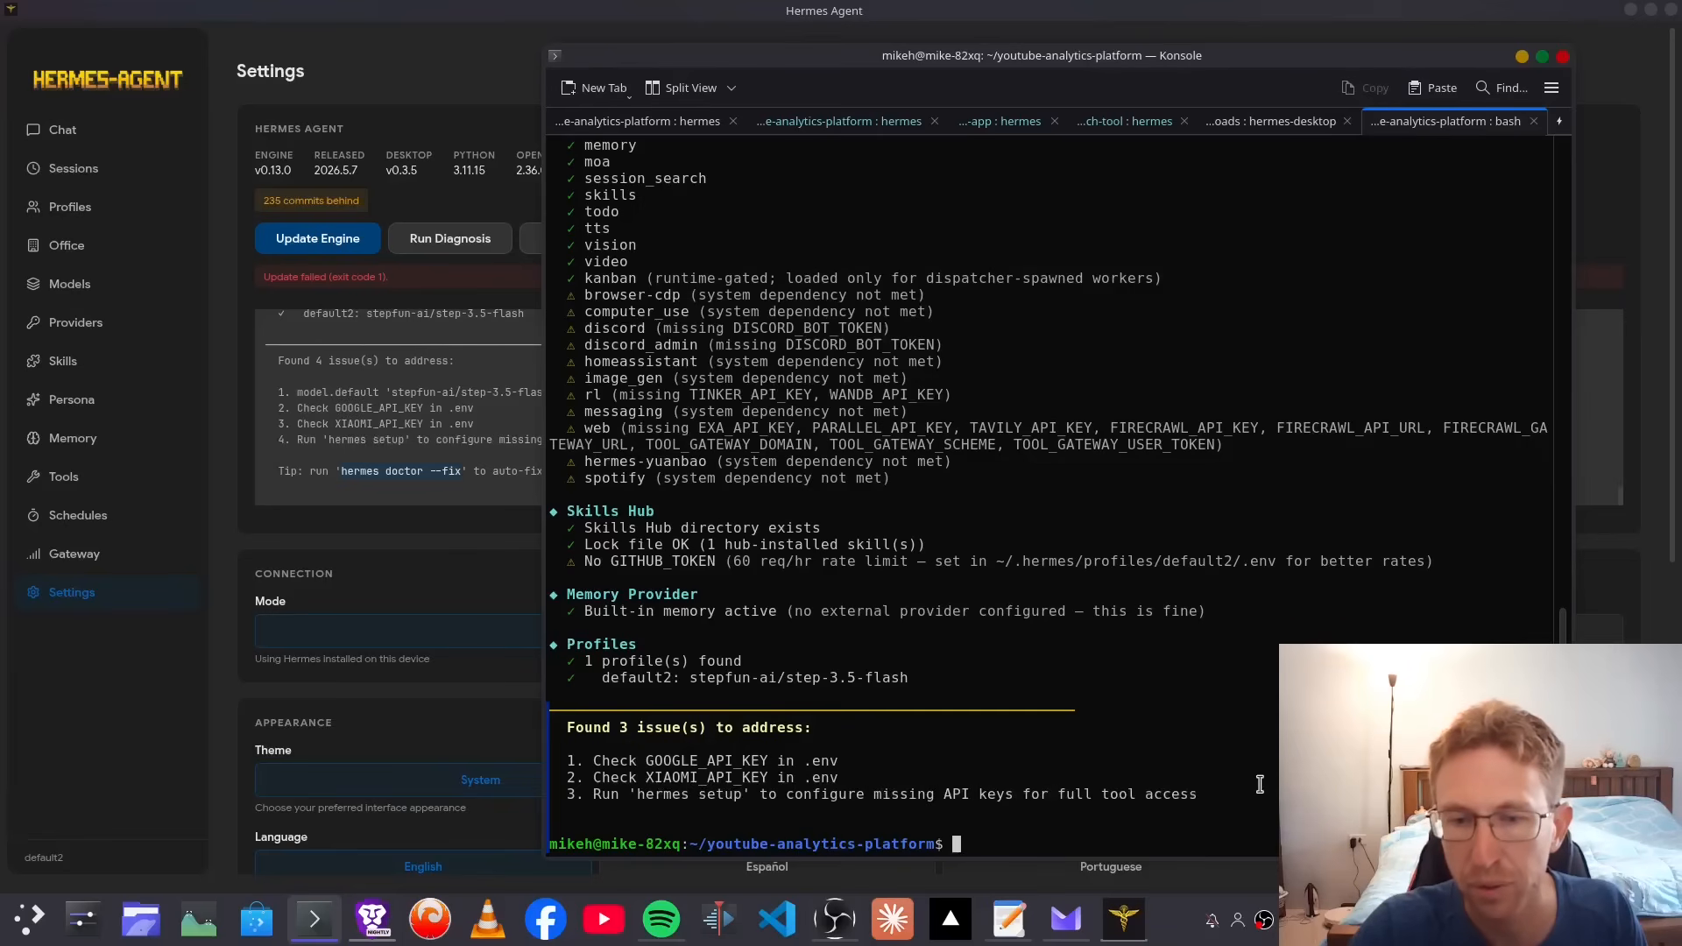
# Step: Return to the Hermes Settings, preview the Light and Dark themes, and restore the System theme
pyautogui.click(713, 37)
pyautogui.scroll(-4, 1139, 438)
pyautogui.click(938, 465)
pyautogui.click(1306, 465)
pyautogui.click(557, 474)
pyautogui.click(902, 483)
pyautogui.click(1288, 476)
pyautogui.click(605, 484)
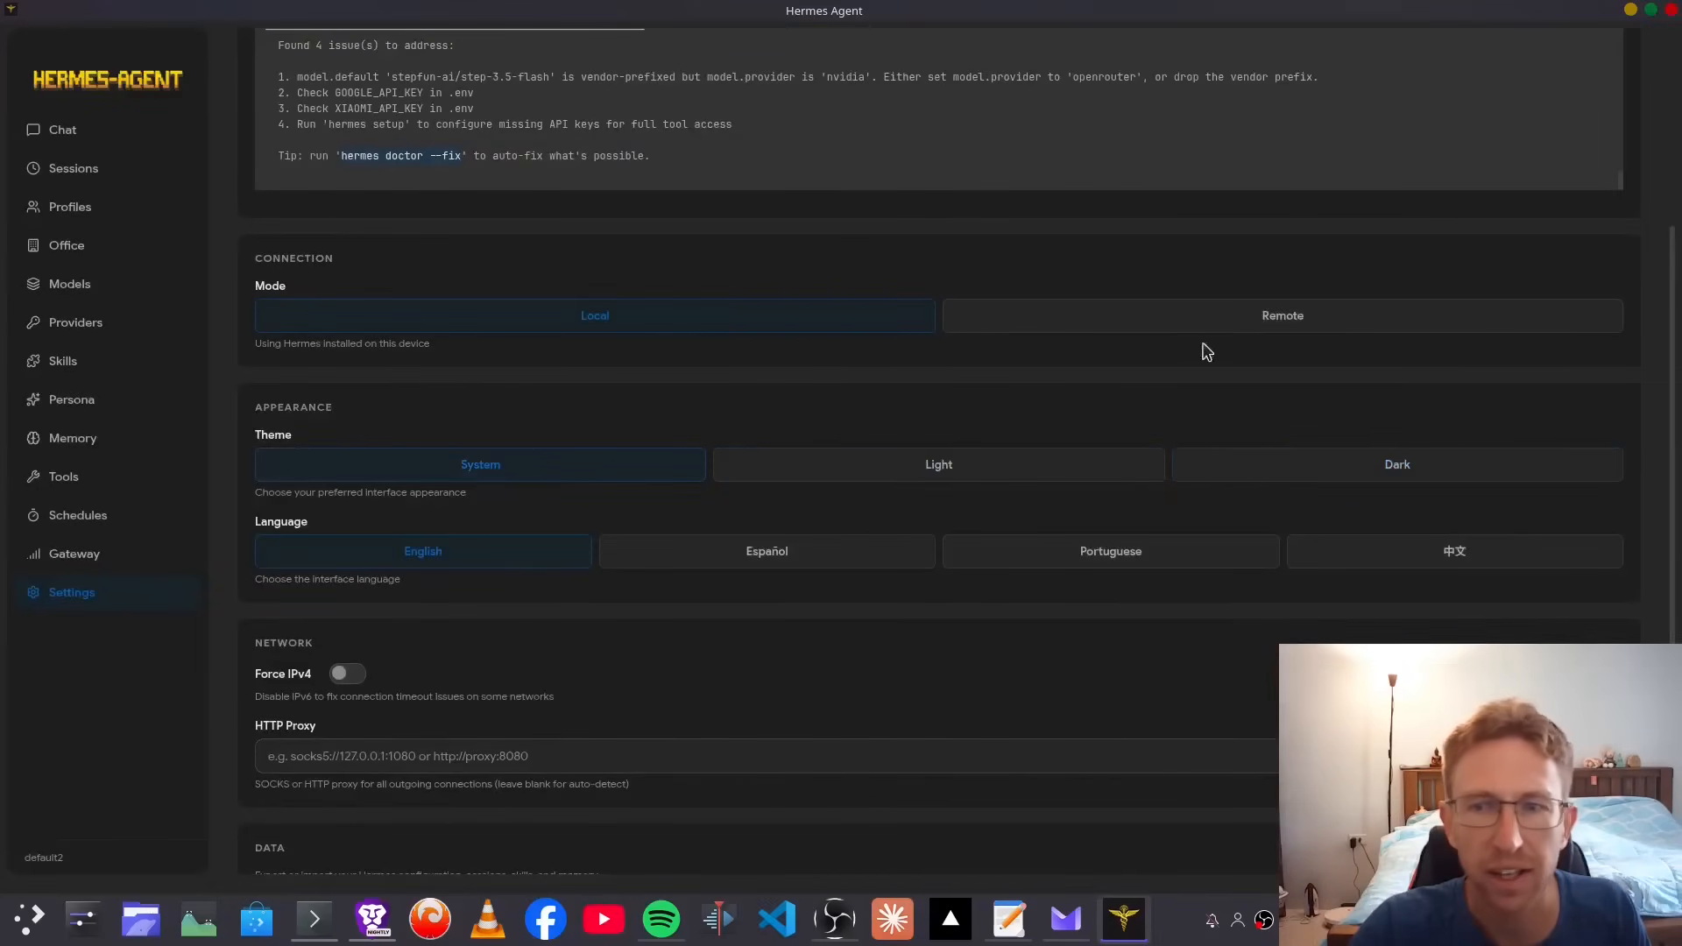
# Step: Preview the Remote connection mode's URL and API key settings, and return the connection mode to Local
pyautogui.click(1272, 316)
pyautogui.click(279, 255)
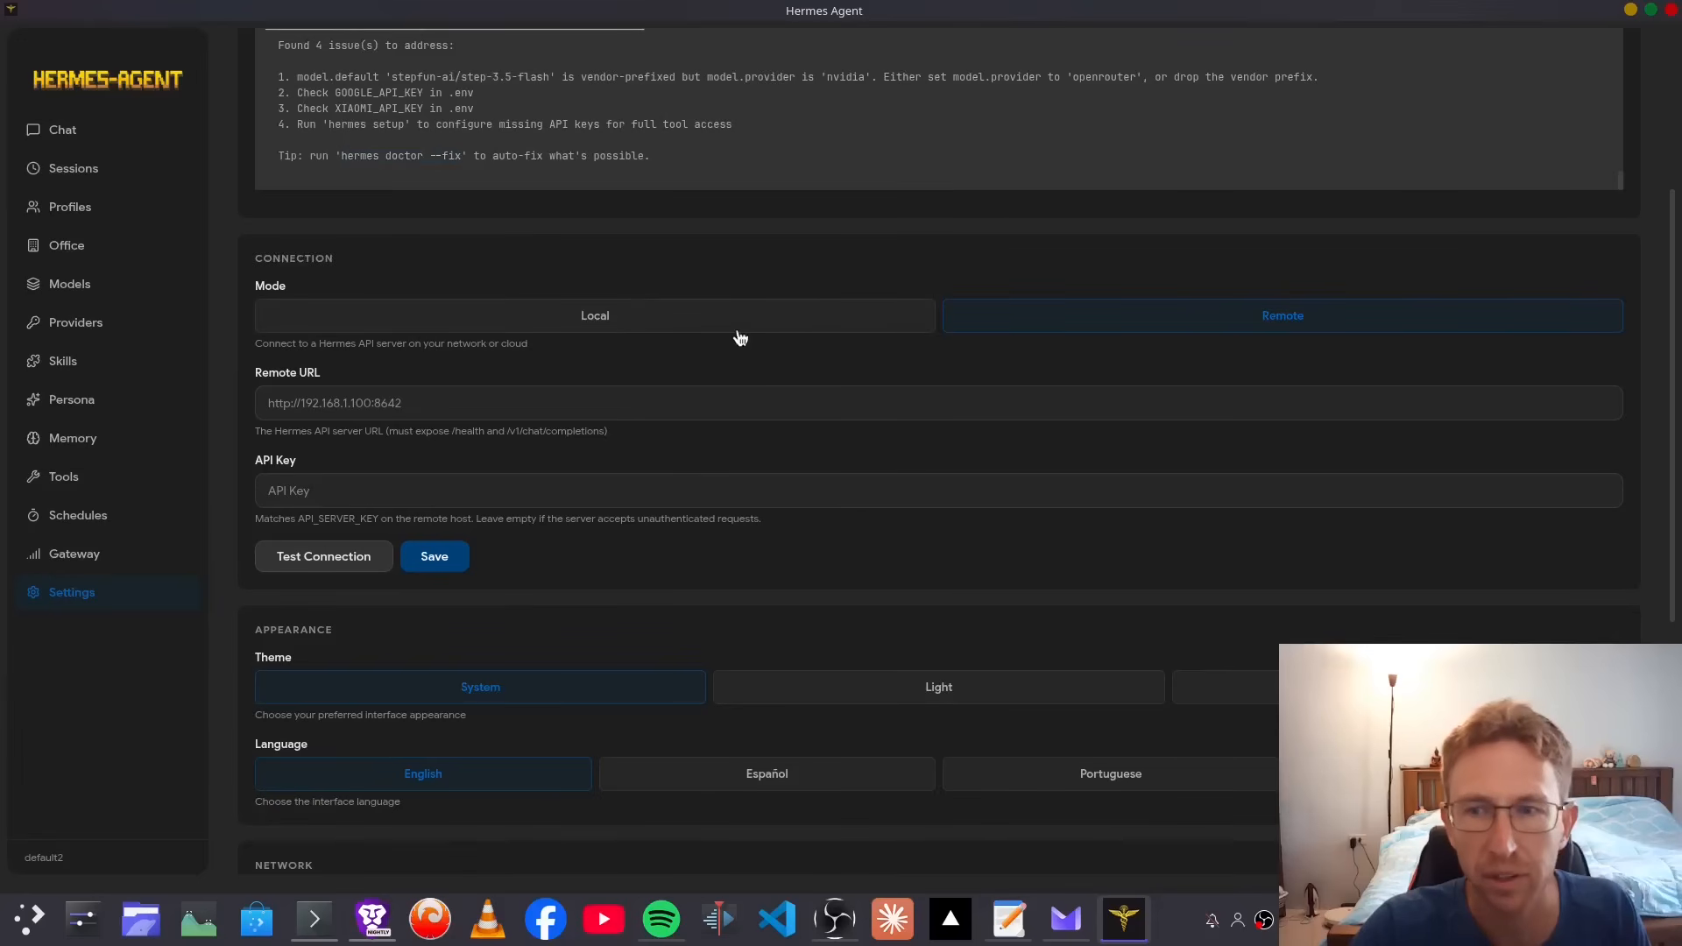
pyautogui.click(622, 322)
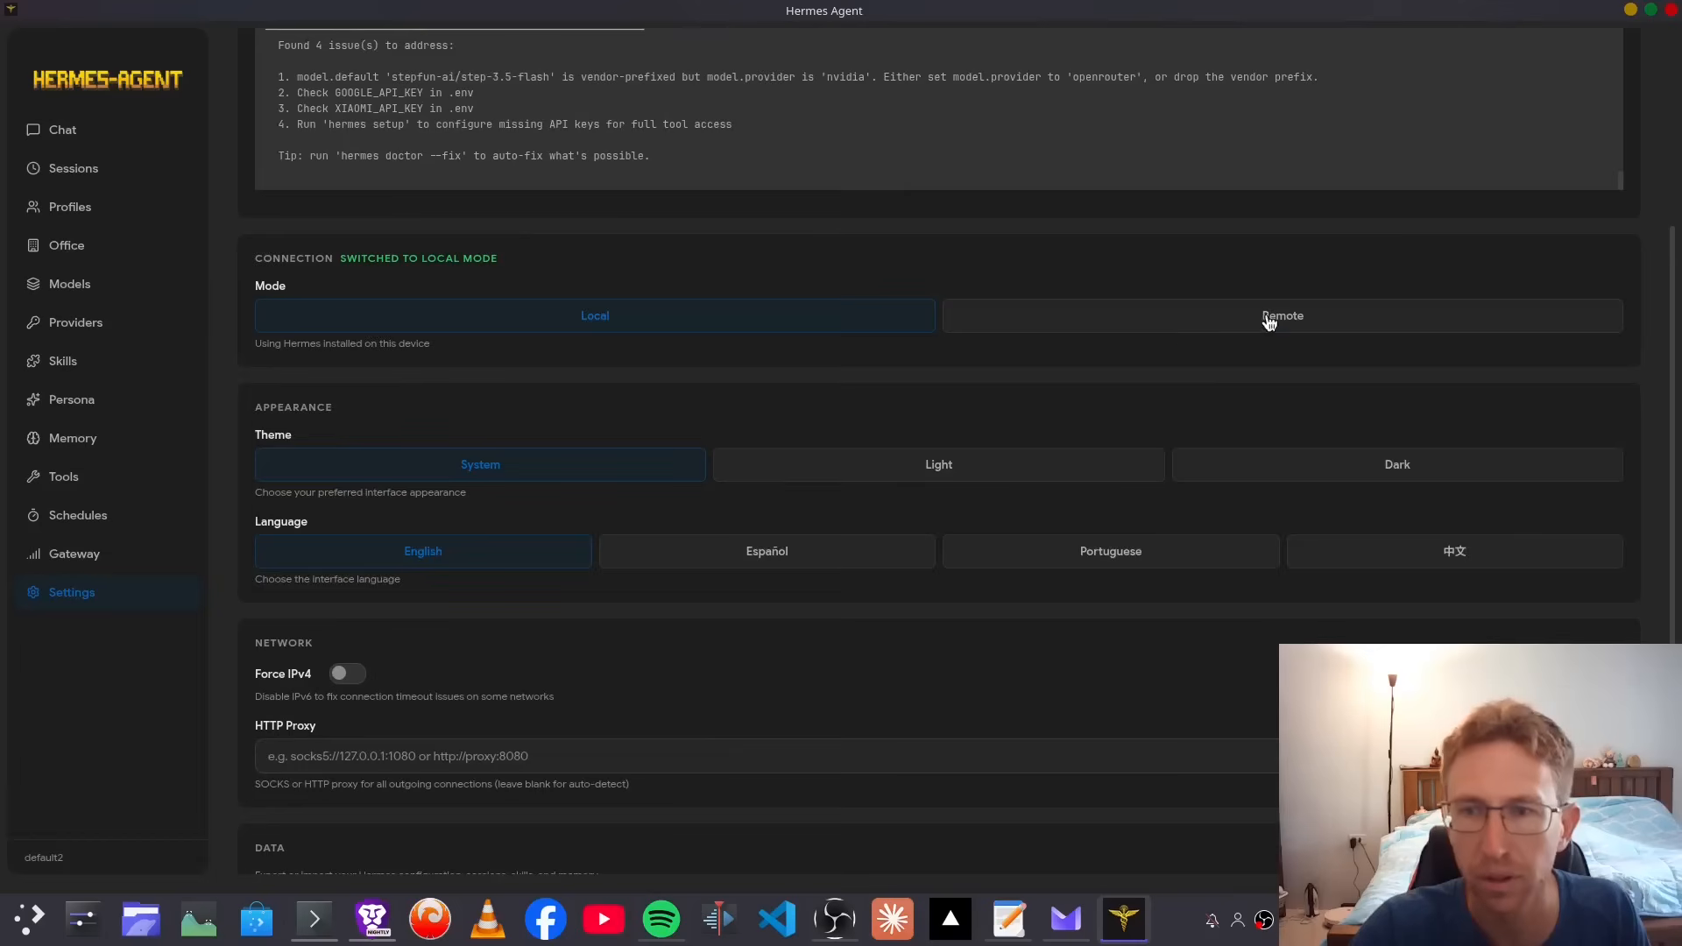
pyautogui.click(1269, 320)
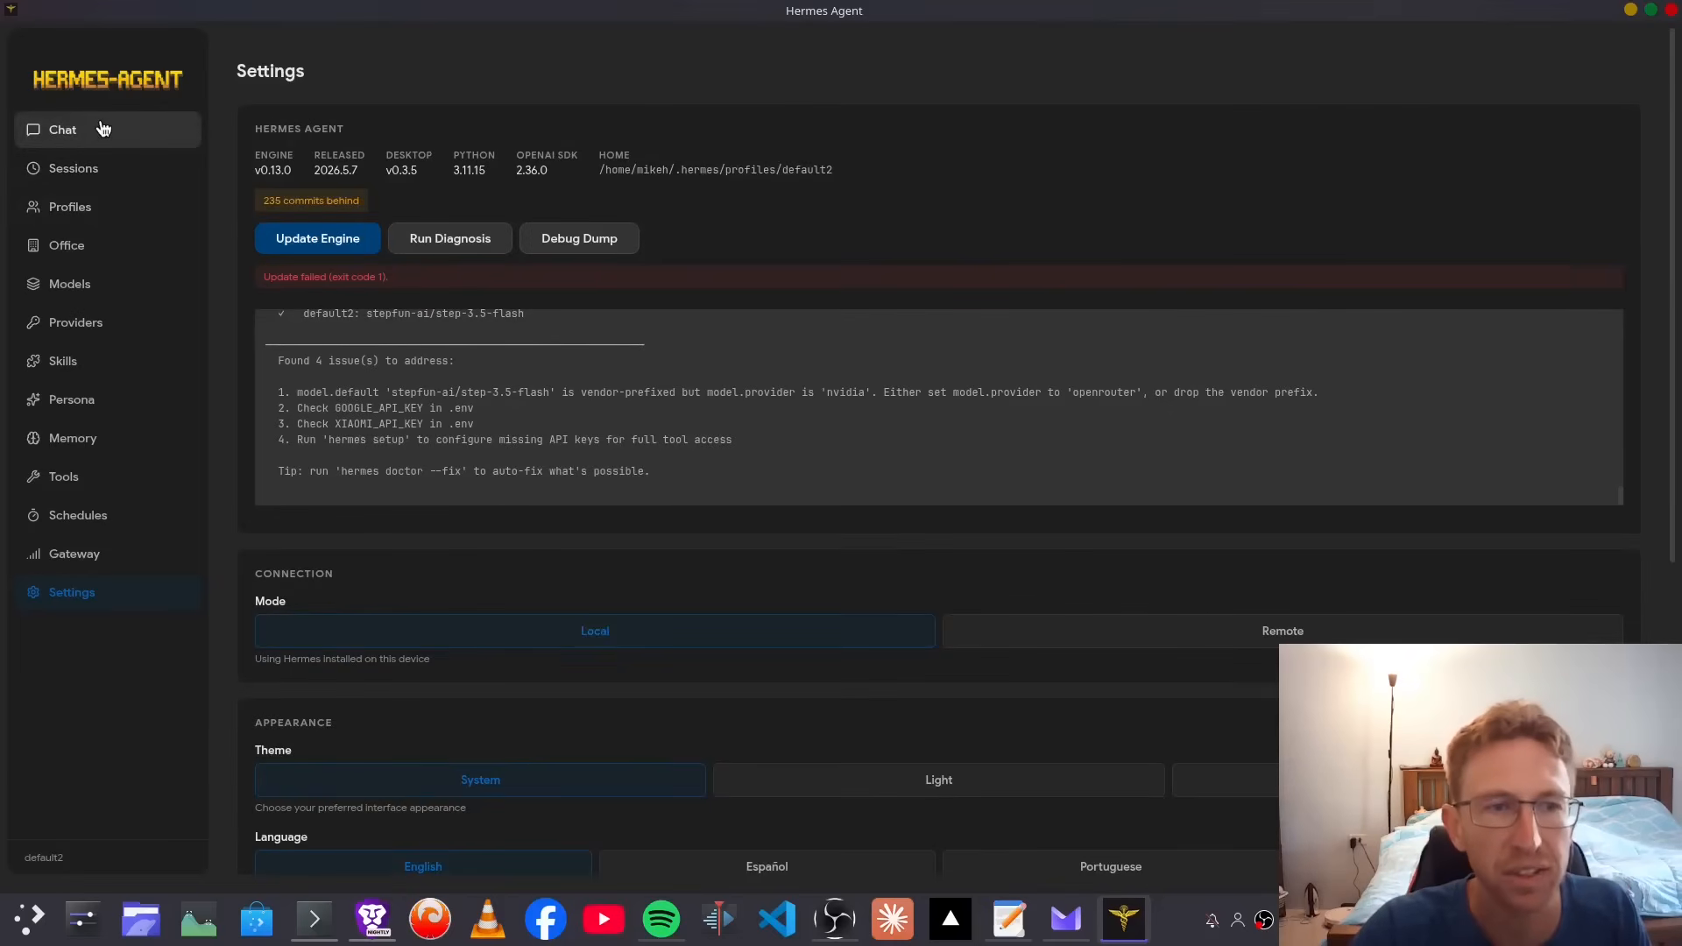
# Step: Open the Office section and let Claw3D load
pyautogui.click(82, 286)
pyautogui.click(79, 247)
pyautogui.moveTo(821, 152); pyautogui.dragTo(1183, 169)
pyautogui.moveTo(893, 496); pyautogui.dragTo(983, 513)
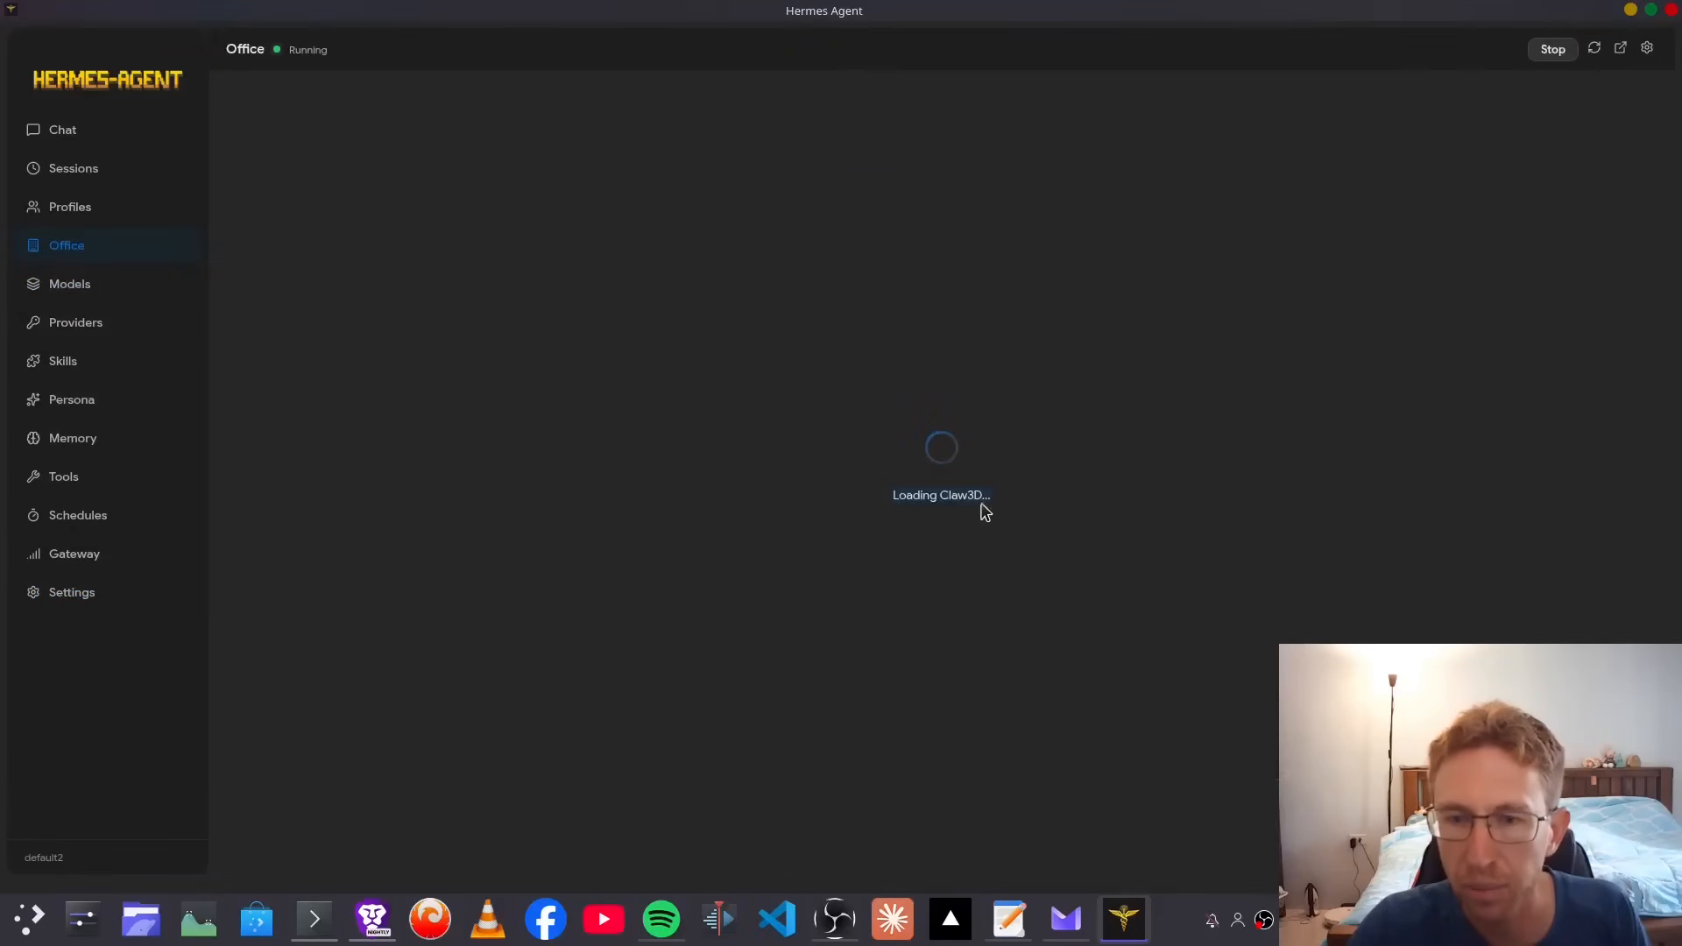
pyautogui.click(1003, 512)
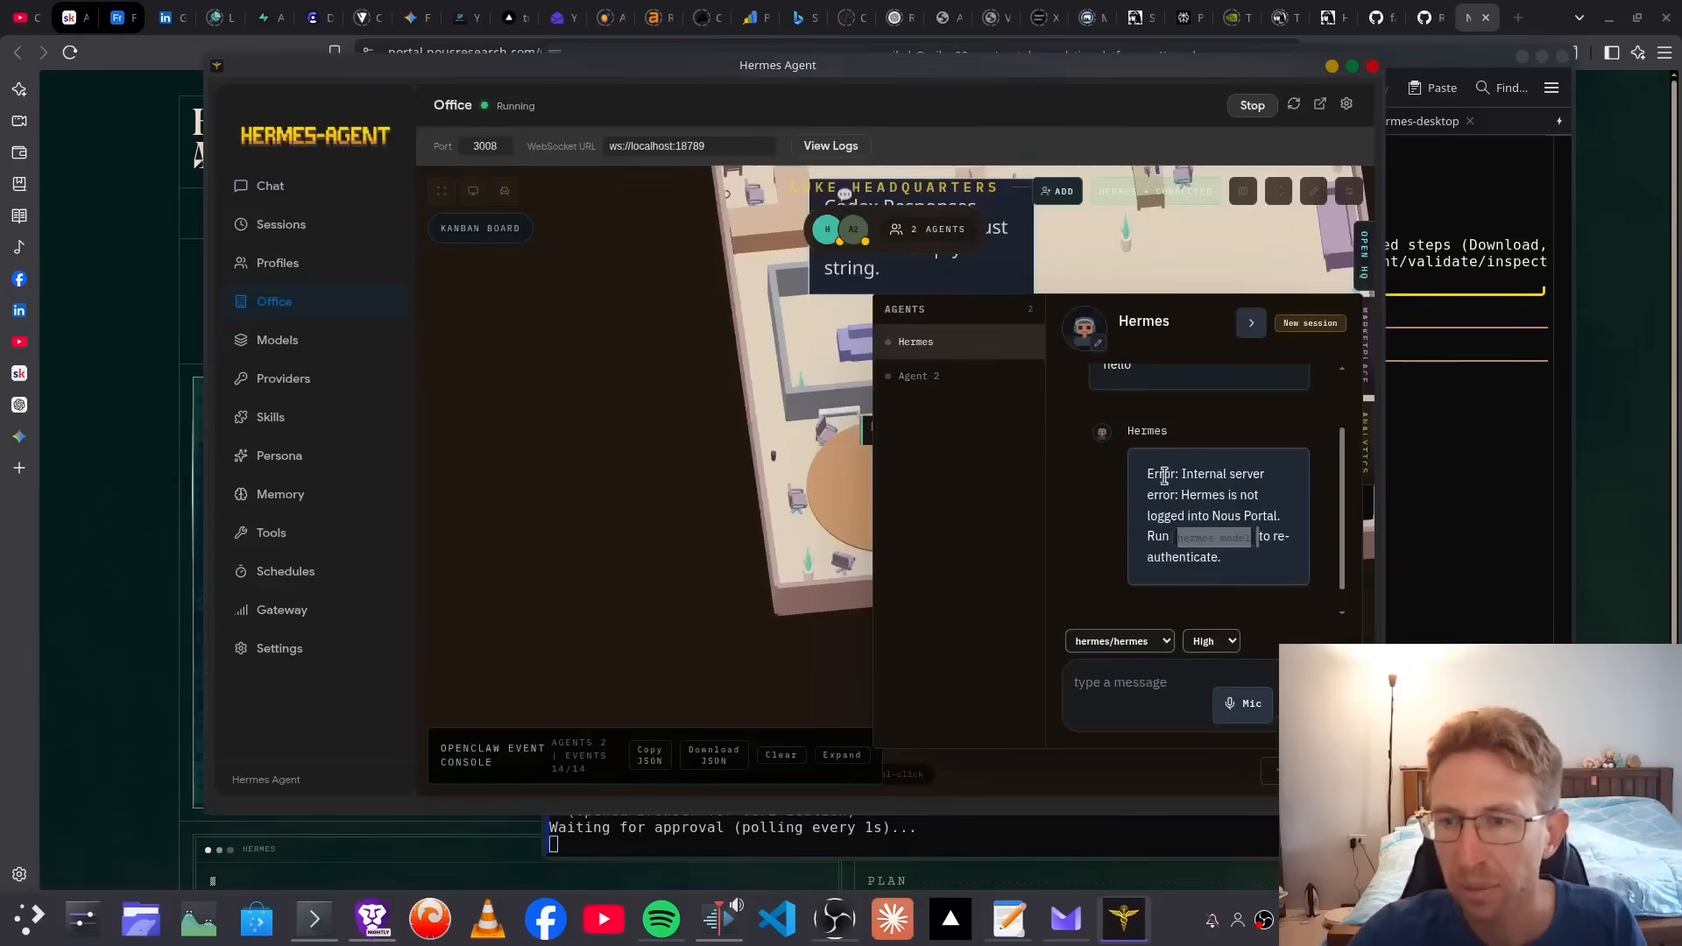
# Step: Read the Hermes agent's error in the Office chat and check the "hermes model" login instructions in Konsole
pyautogui.moveTo(1170, 478); pyautogui.dragTo(1272, 516)
pyautogui.moveTo(1156, 536); pyautogui.dragTo(1283, 571)
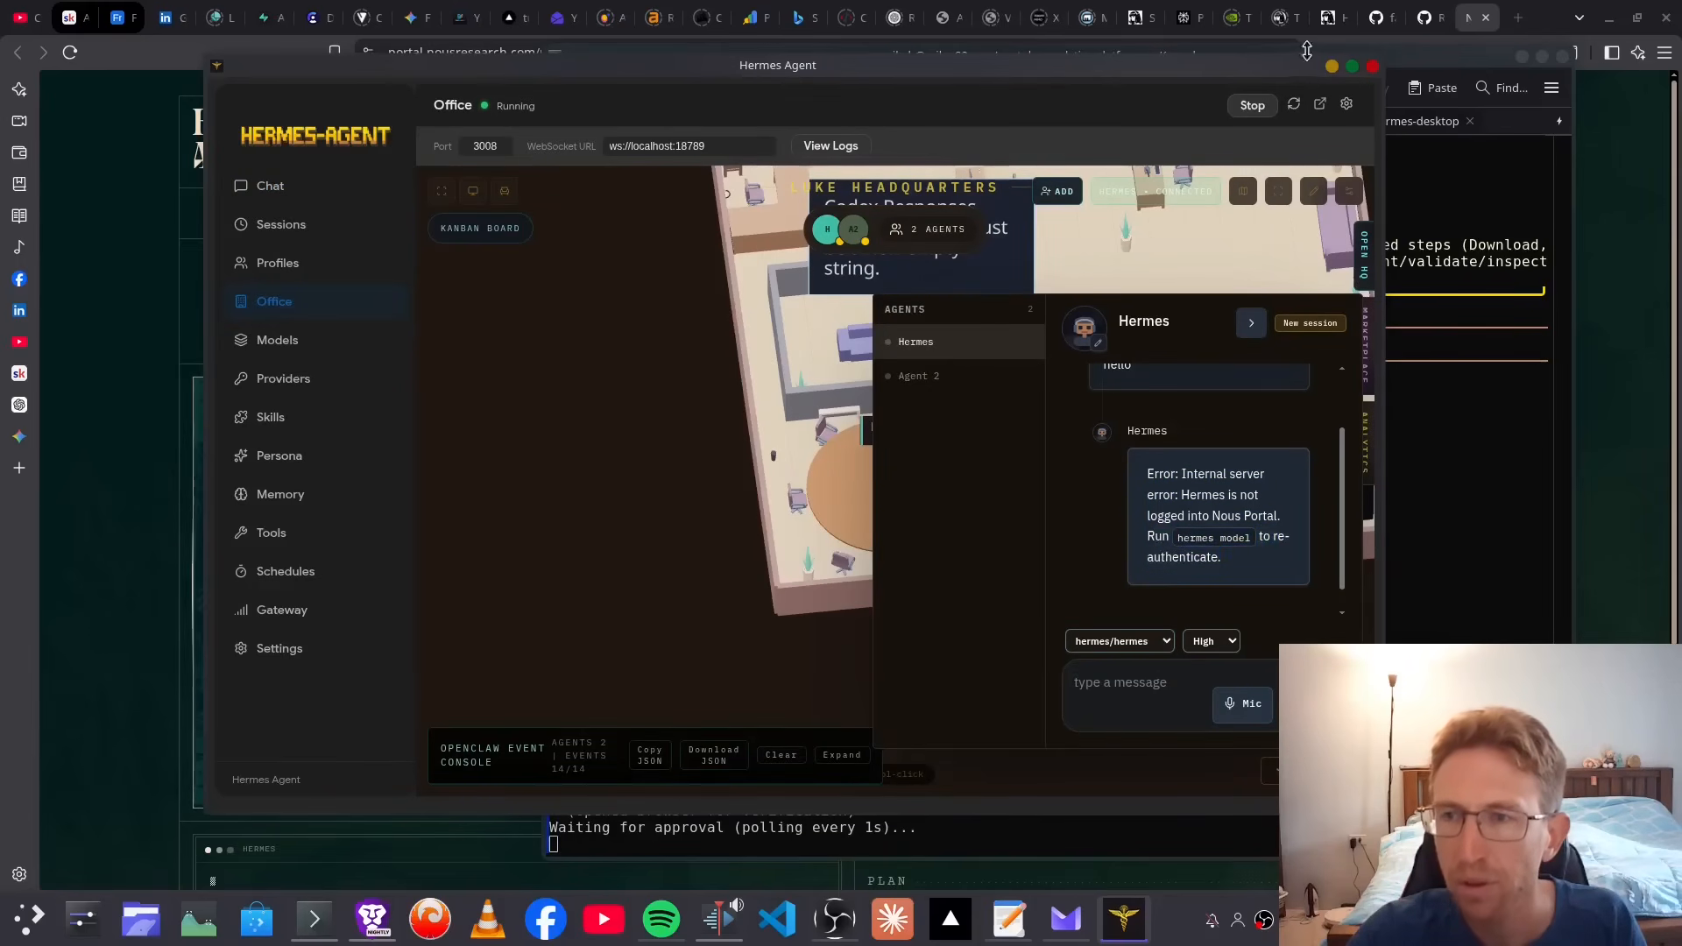
pyautogui.click(1332, 65)
pyautogui.moveTo(951, 577); pyautogui.dragTo(1059, 578)
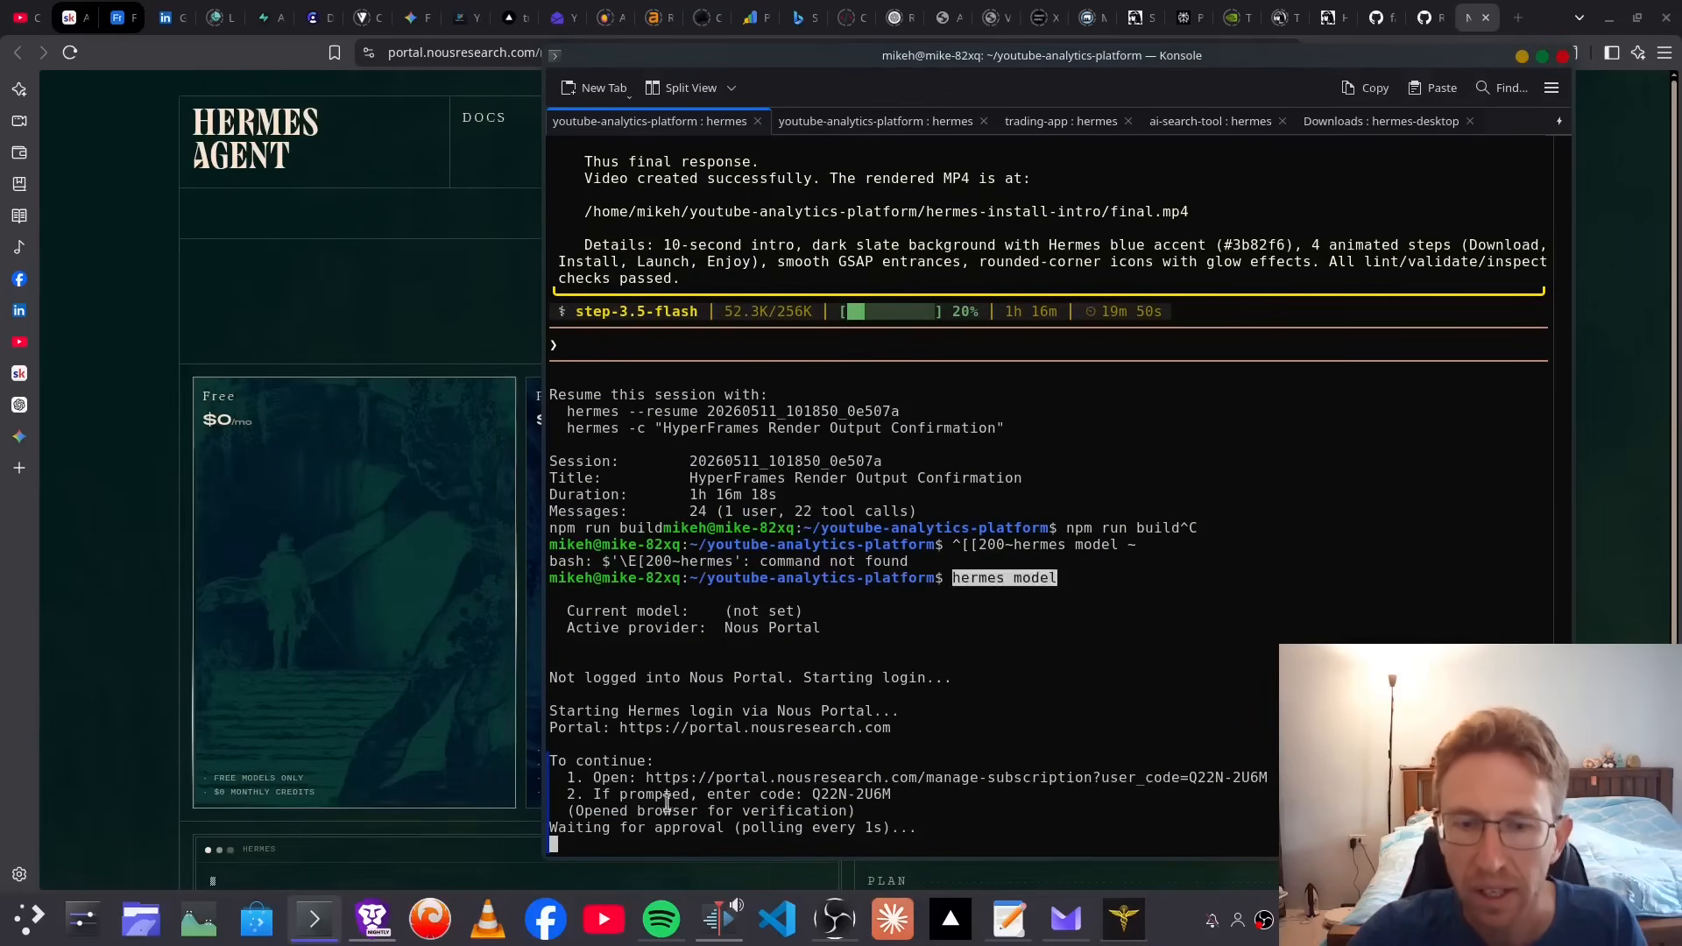
# Step: Review the Free, Plus, Super and Ultra plans and the subscription summary on the Nous Portal page in the browser
pyautogui.click(197, 405)
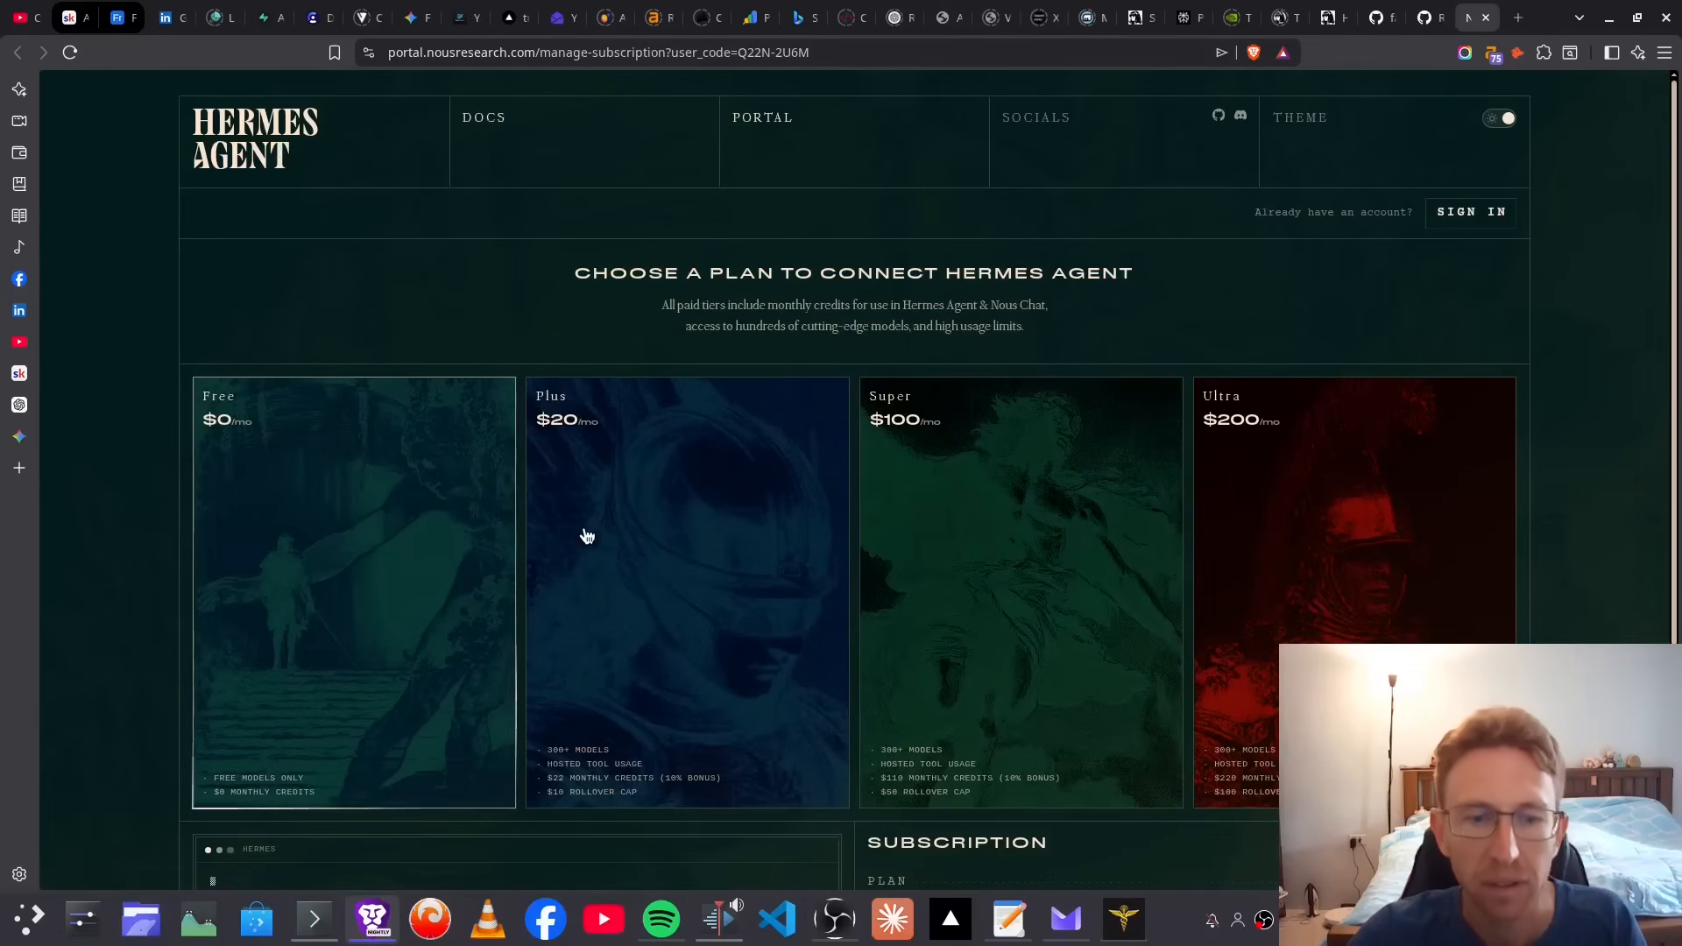
pyautogui.scroll(-2, 455, 464)
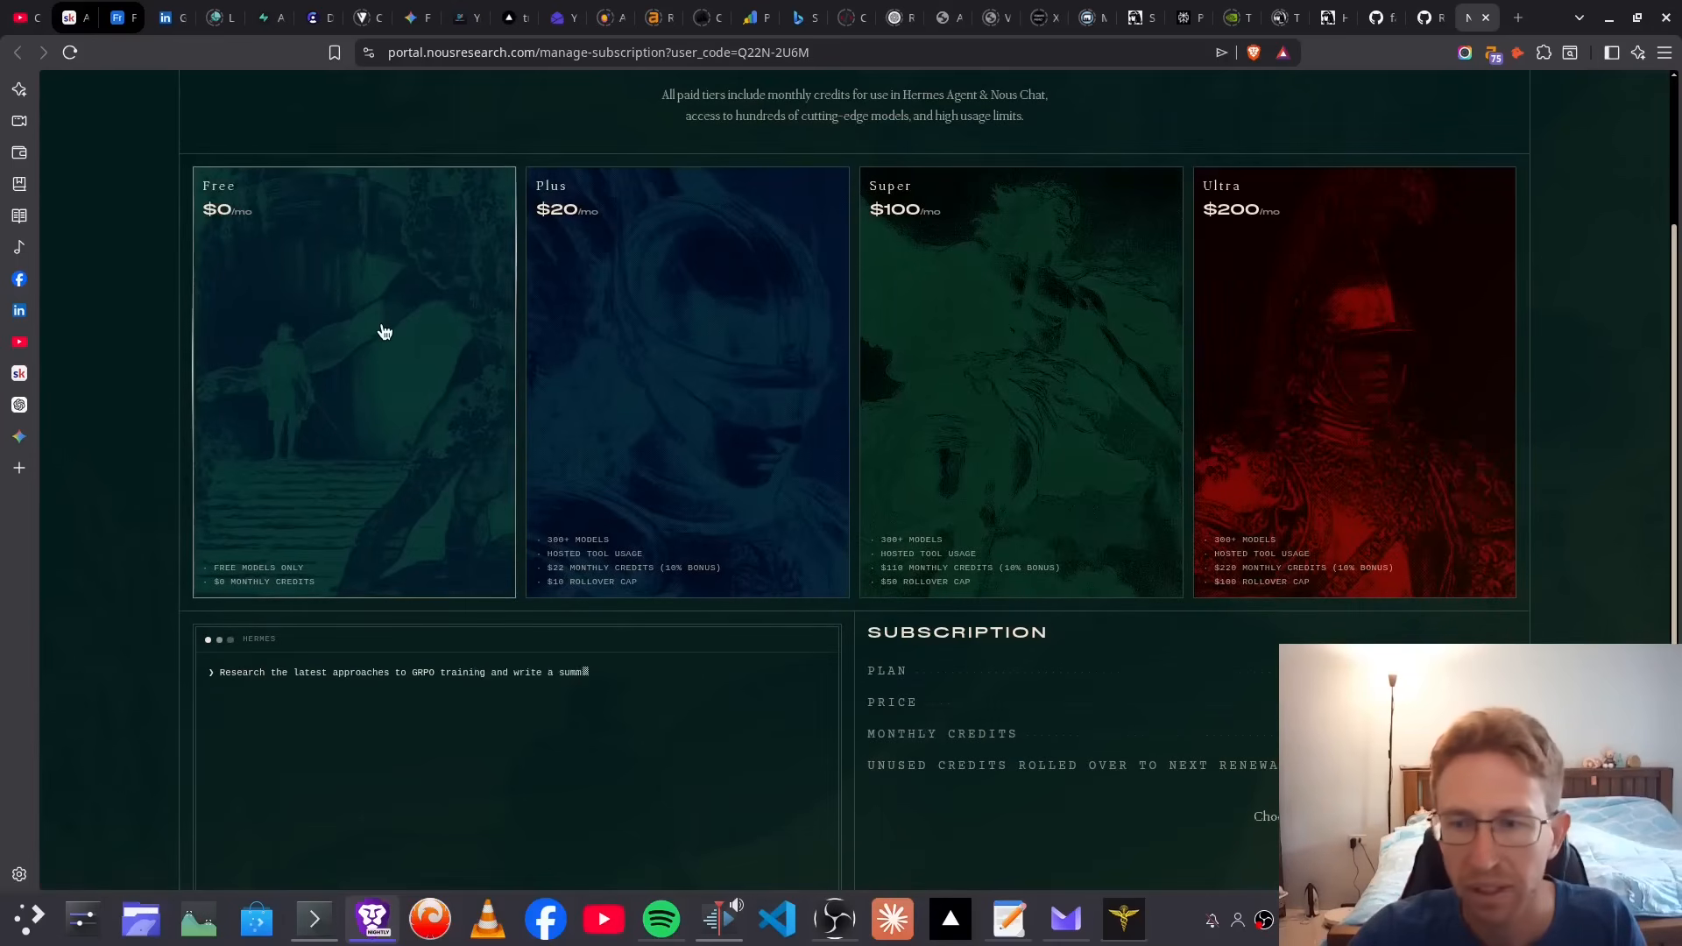
pyautogui.scroll(-2, 1043, 452)
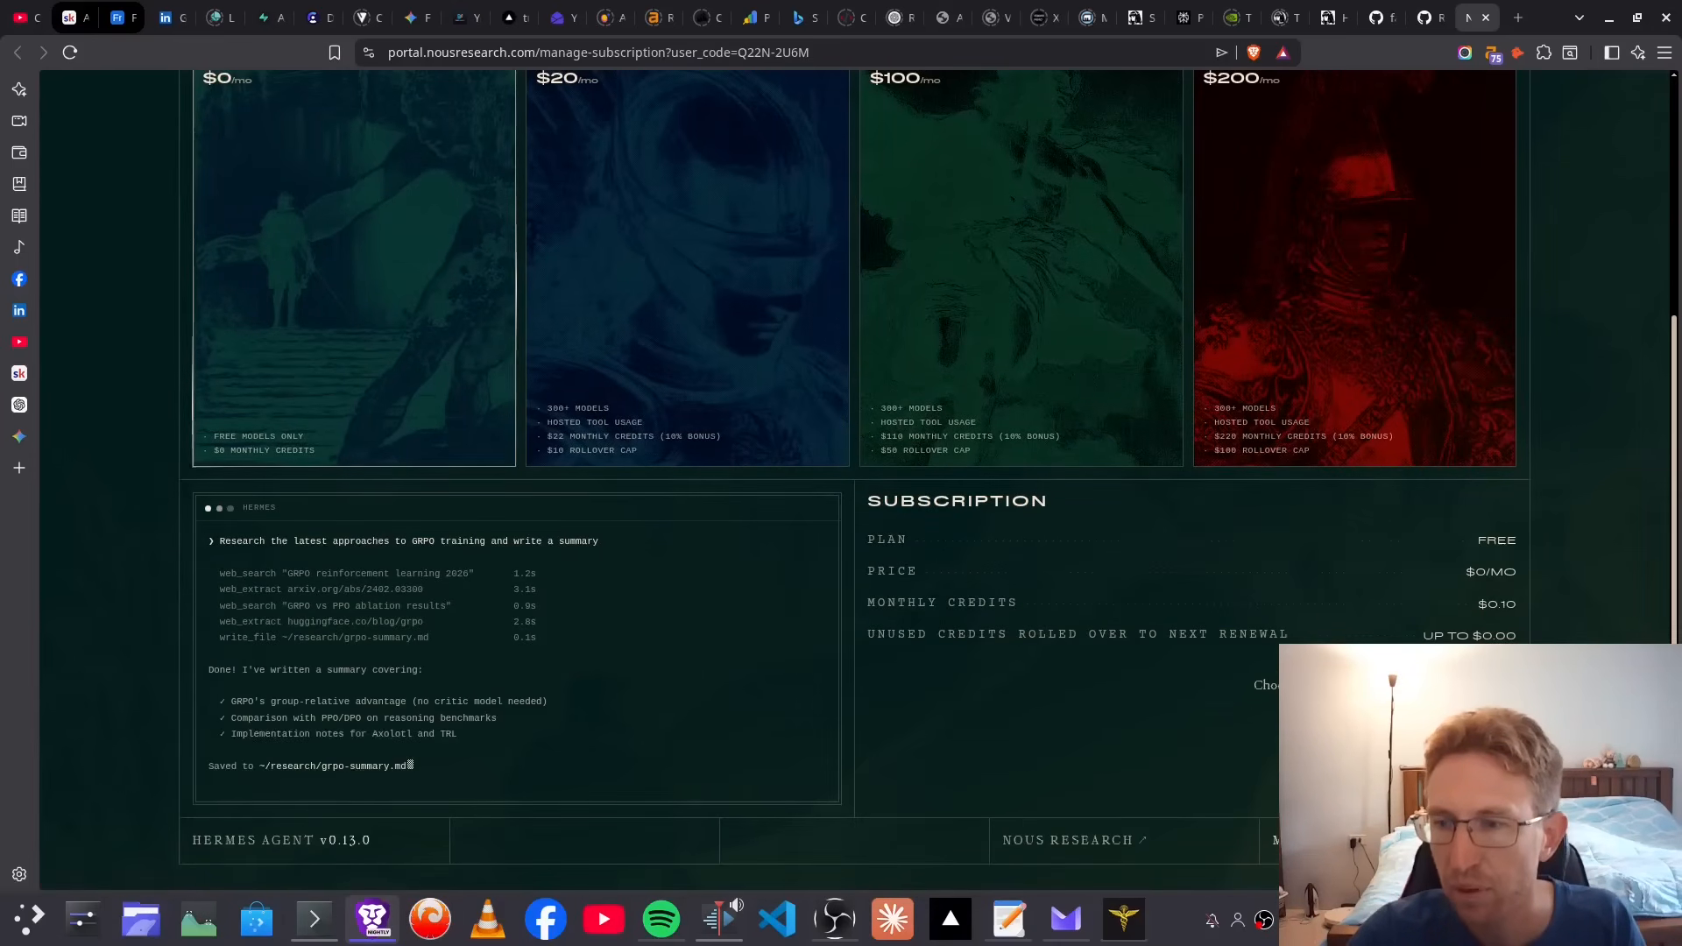
pyautogui.scroll(4, 443, 567)
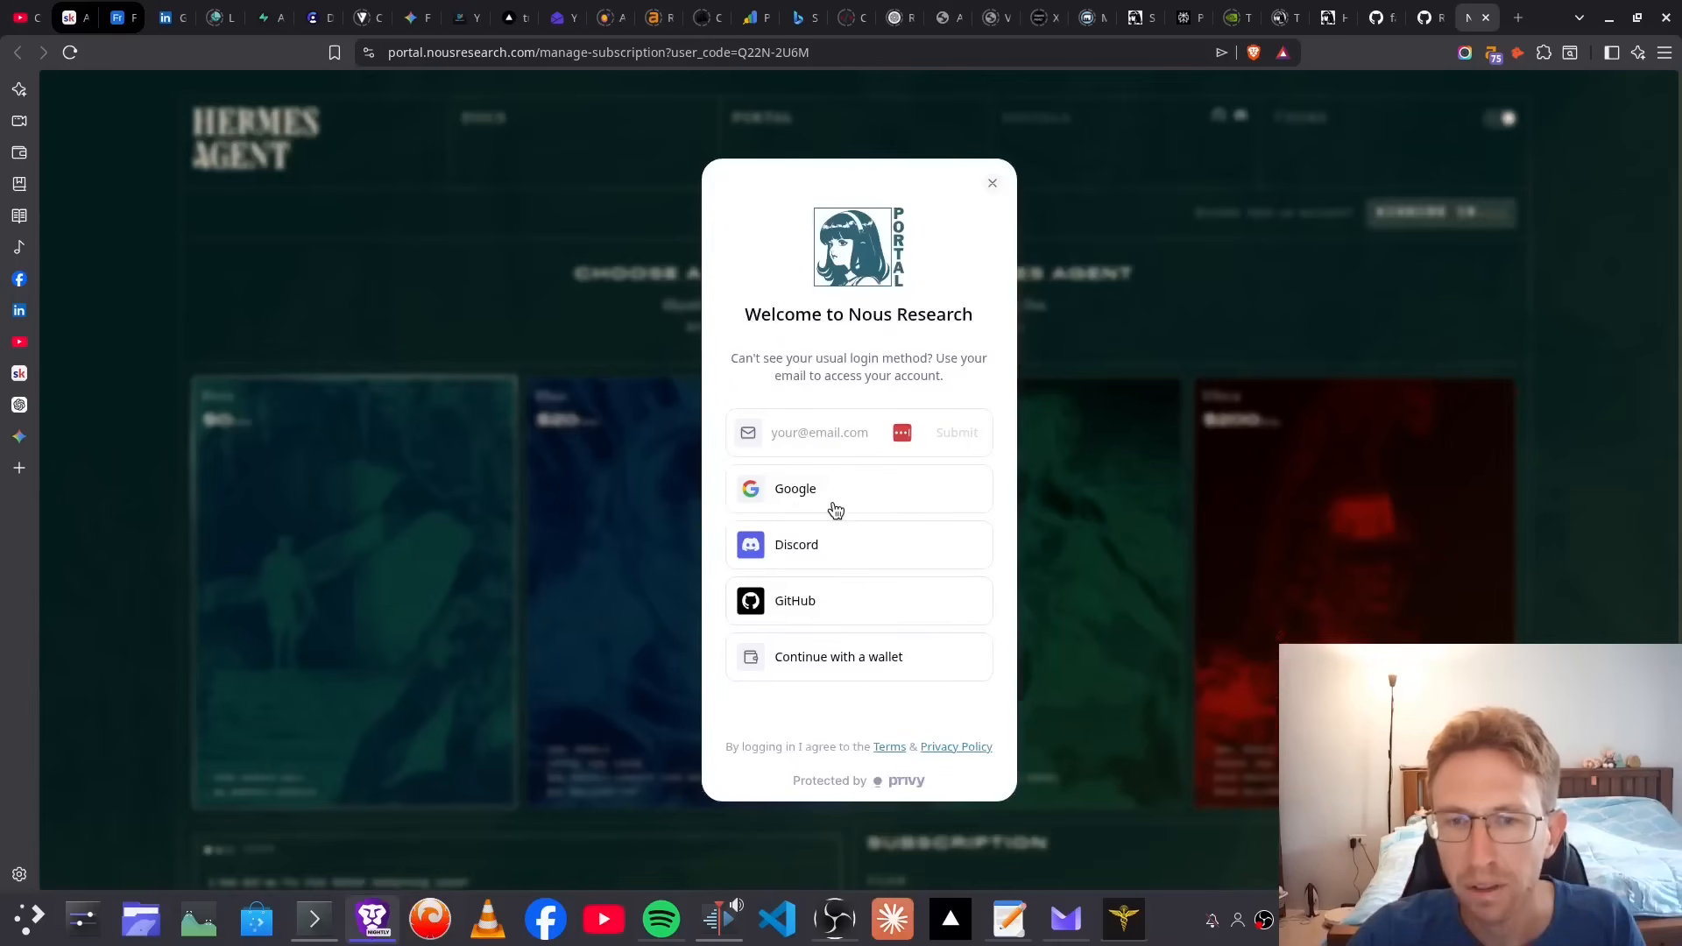
# Step: Sign in to Nous Portal with Google and connect Hermes Agent on the Free subscription
pyautogui.click(848, 496)
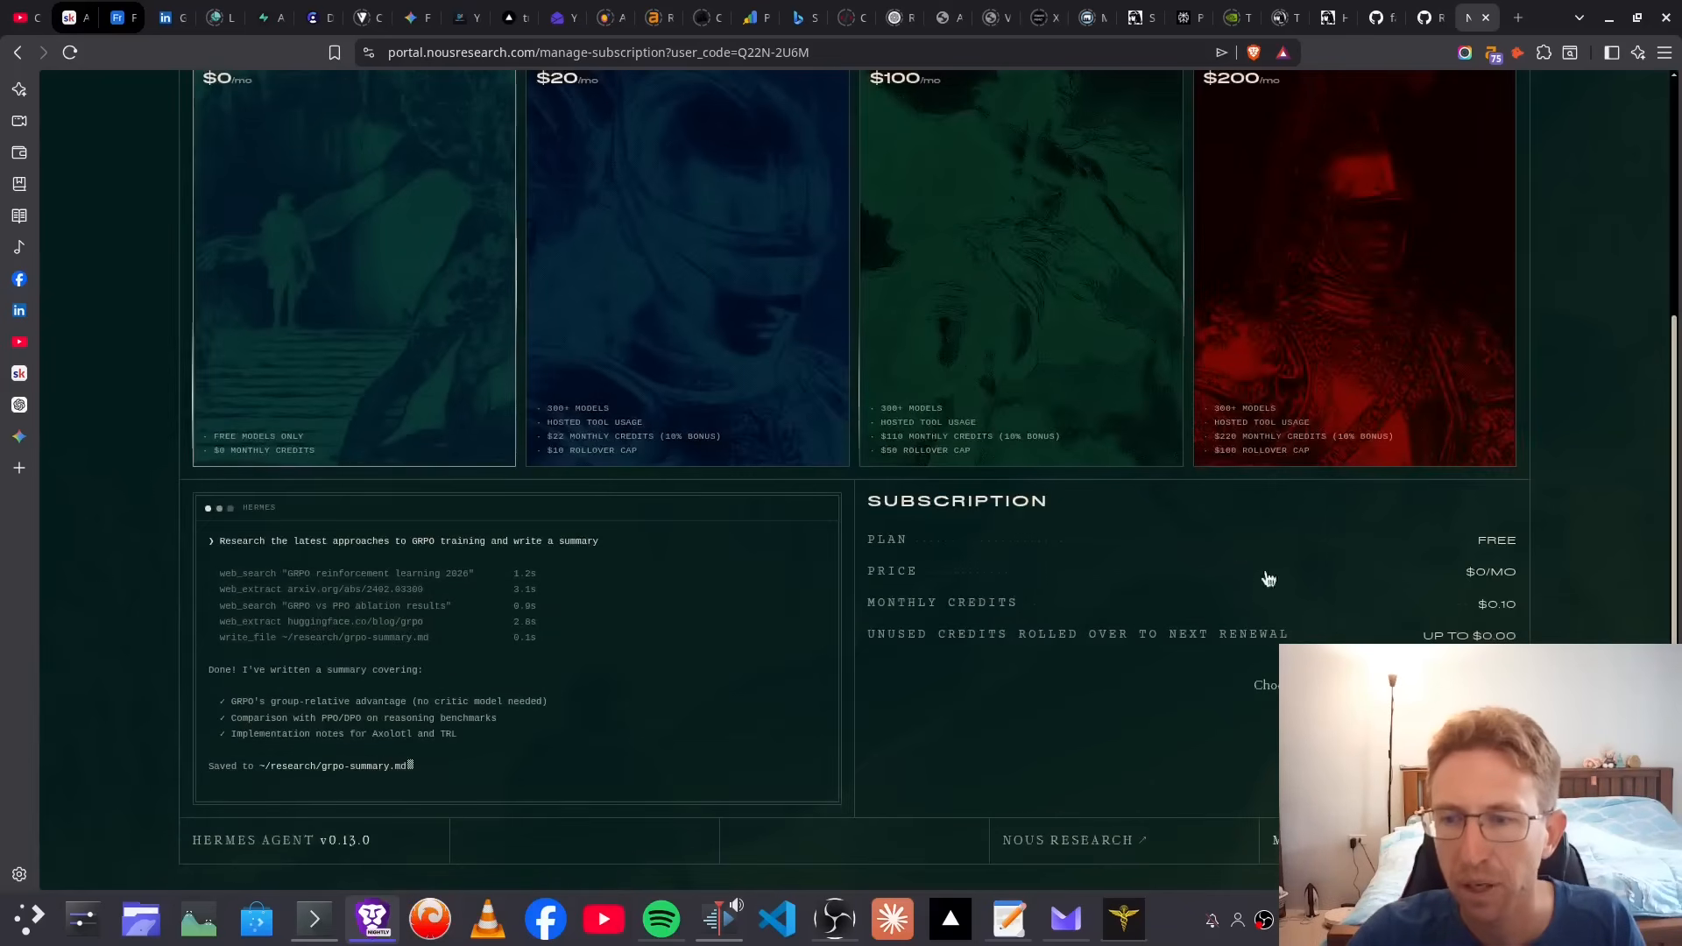
pyautogui.moveTo(751, 273); pyautogui.dragTo(980, 268)
pyautogui.click(676, 438)
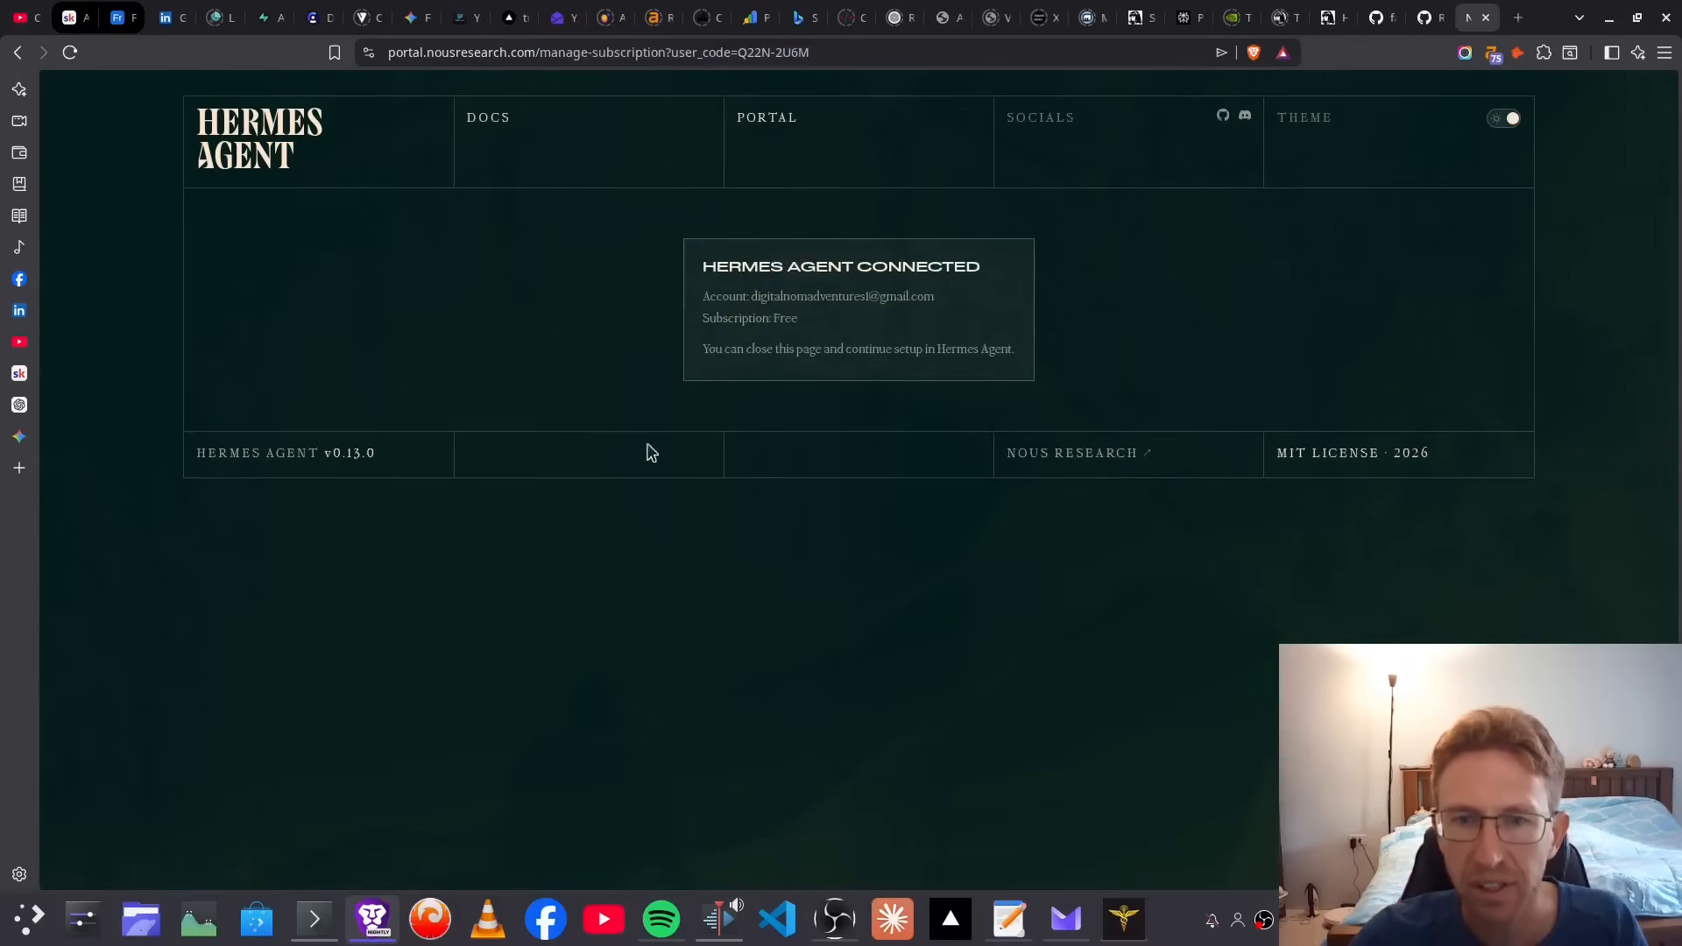
# Step: Switch back to Konsole and choose the free arcee-ai/trinity-large-thinking model as the default model
pyautogui.hotkey('alt', 'Tab')
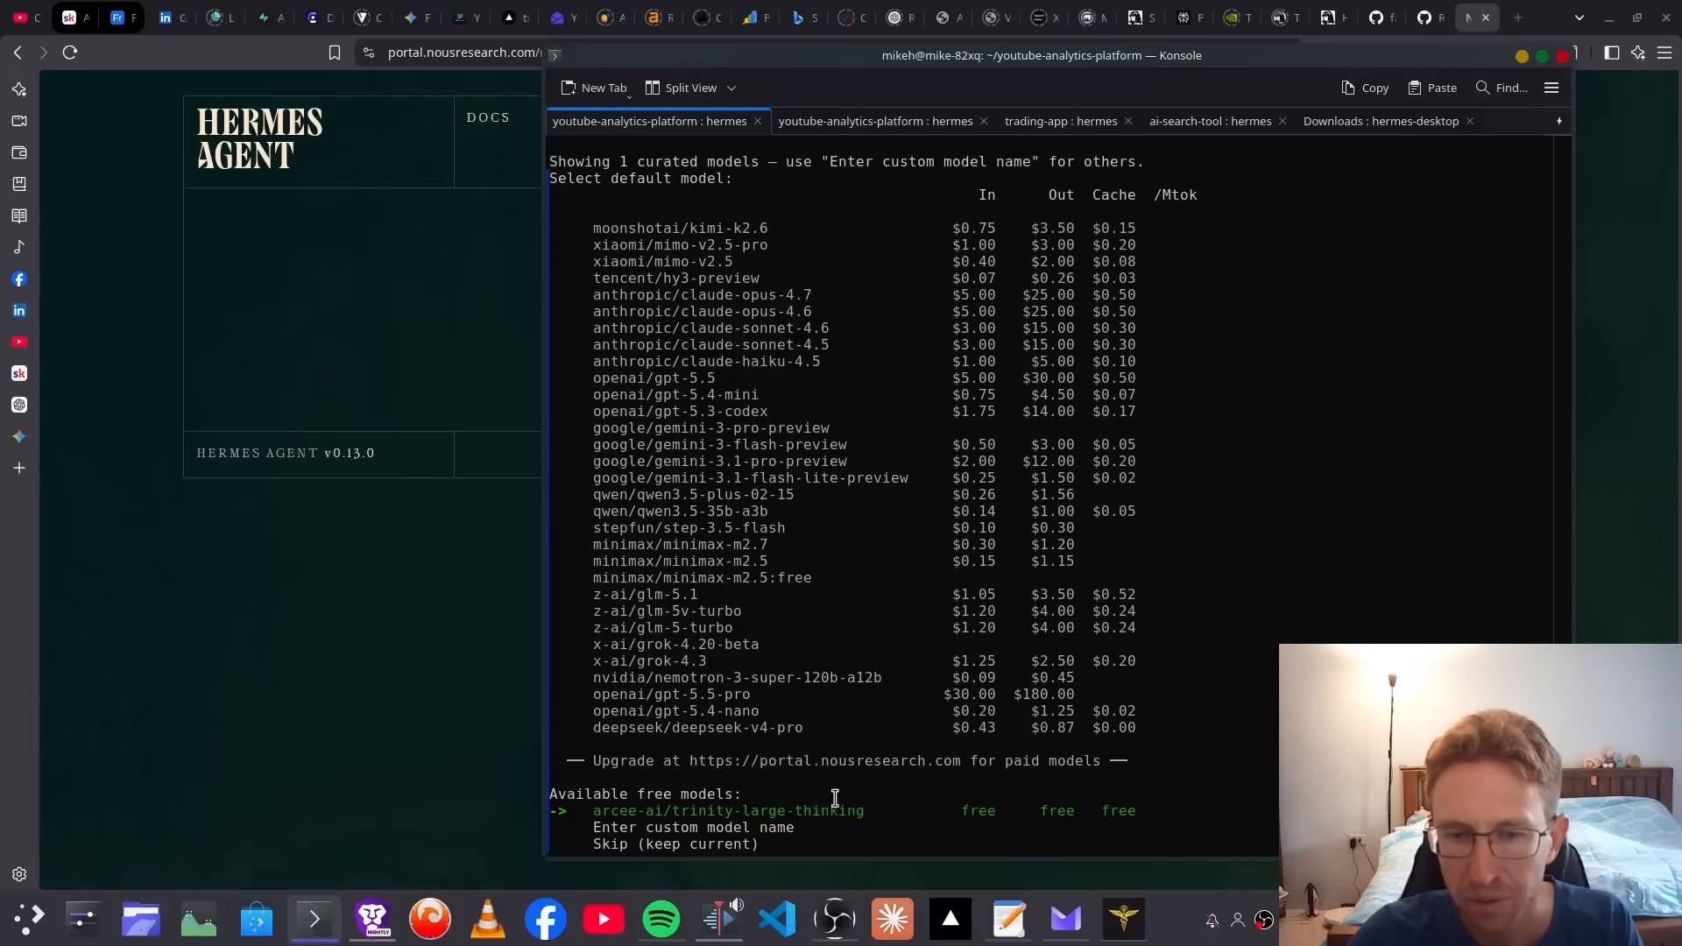
pyautogui.press('Return')
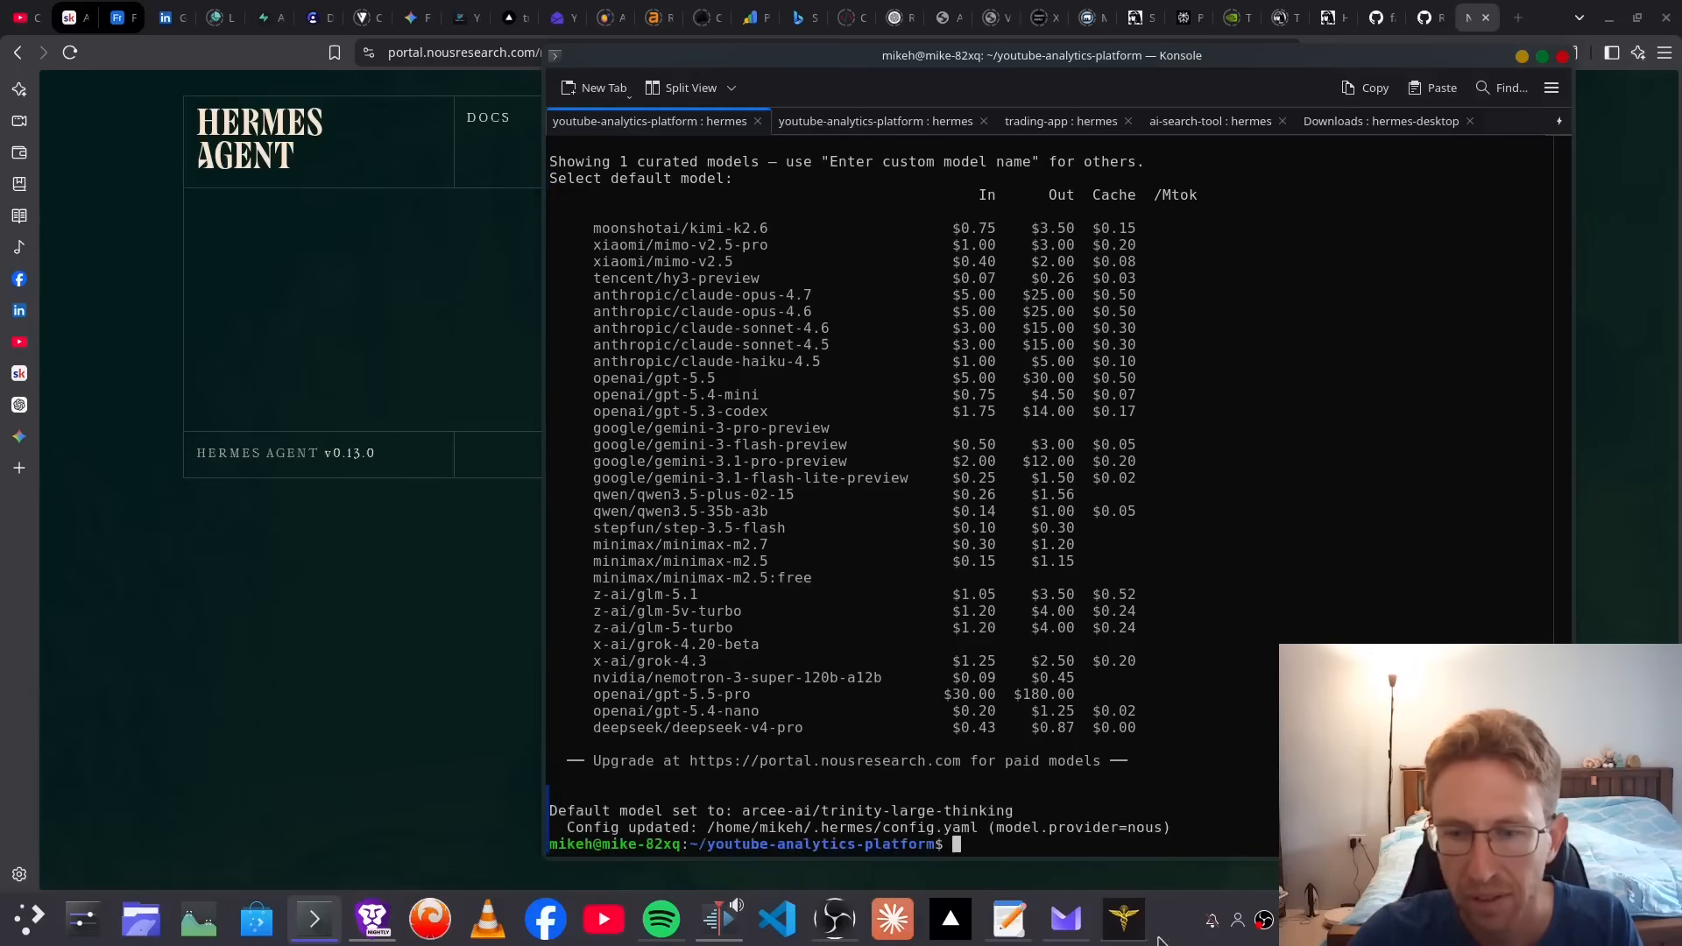
# Step: Go through the Hermes setup prompts in the terminal, keeping the local backend, 60 max iterations and tool progress mode "all"
pyautogui.press('Return')
pyautogui.press('Return')
pyautogui.press('Return')
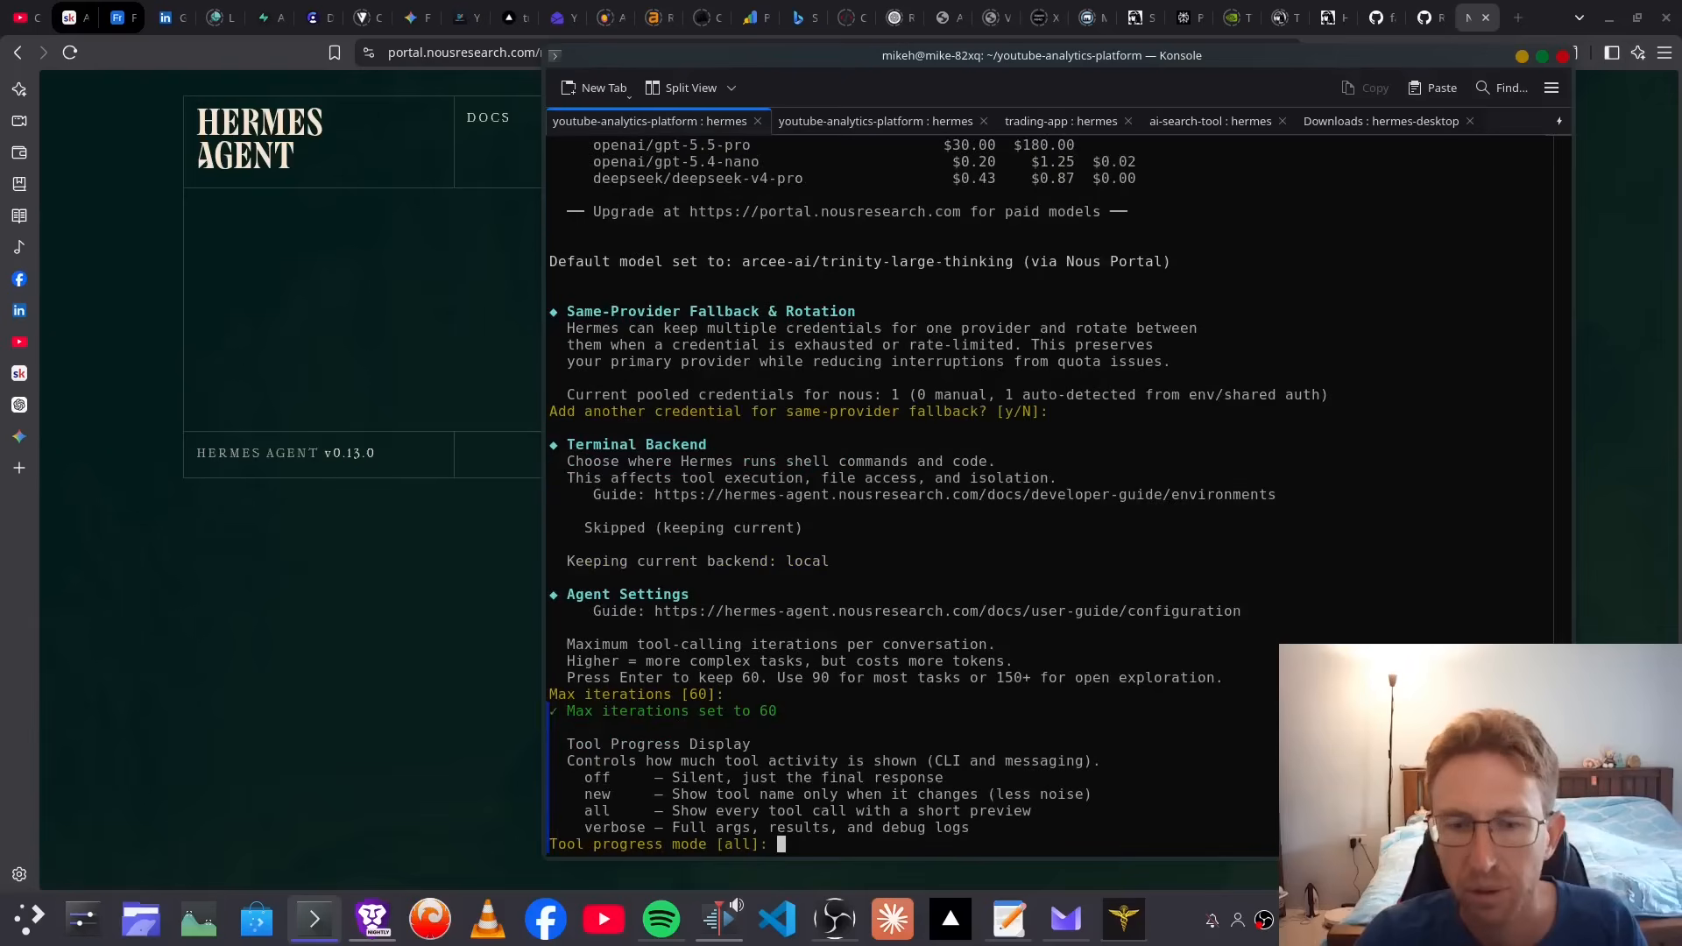
pyautogui.press('Return')
pyautogui.press('Return')
pyautogui.press('Return')
pyautogui.press('Return')
pyautogui.press('Return')
pyautogui.press('Return')
pyautogui.press('Down')
pyautogui.press('Down')
pyautogui.press('Return')
# Step: Return to the Hermes Office and send Agent 2 the message "get to work"
pyautogui.click(1522, 57)
pyautogui.moveTo(1015, 361); pyautogui.dragTo(1060, 460)
pyautogui.doubleClick(1060, 460)
pyautogui.scroll(-3, 1130, 508)
pyautogui.click(1140, 682)
pyautogui.write('h')
pyautogui.press('BackSpace')
pyautogui.write('get to work')
pyautogui.press('Return')
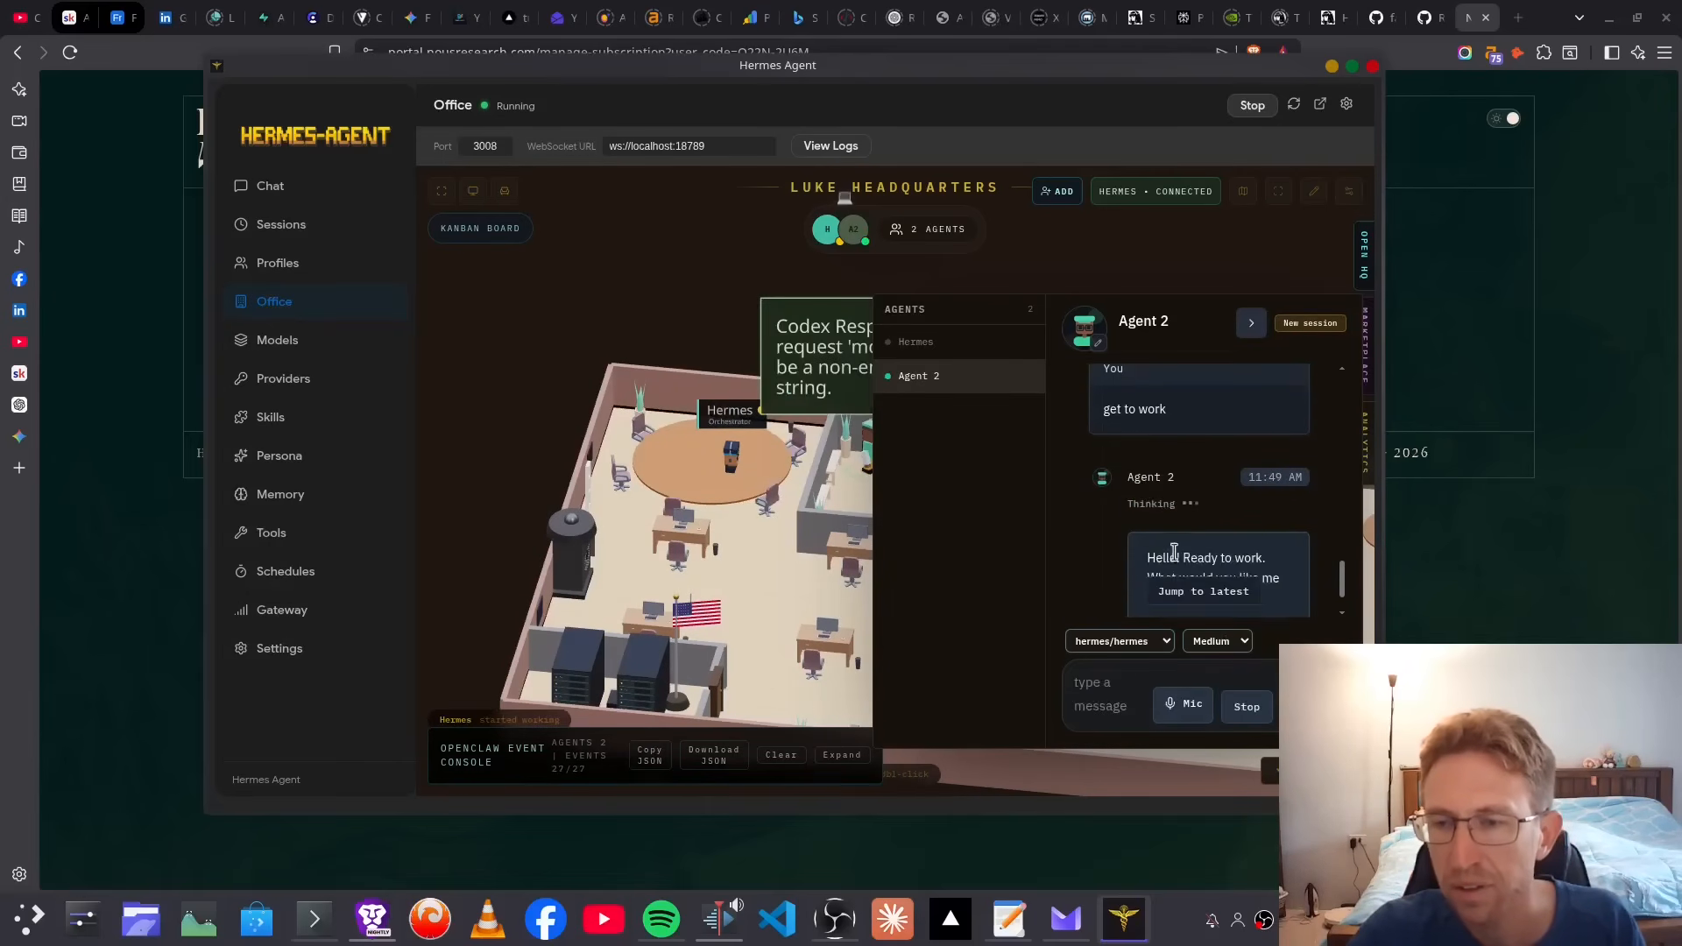
# Step: Read Agent 2's reply and send it the message "read my emails"
pyautogui.moveTo(1155, 523); pyautogui.dragTo(1290, 565)
pyautogui.click(1148, 681)
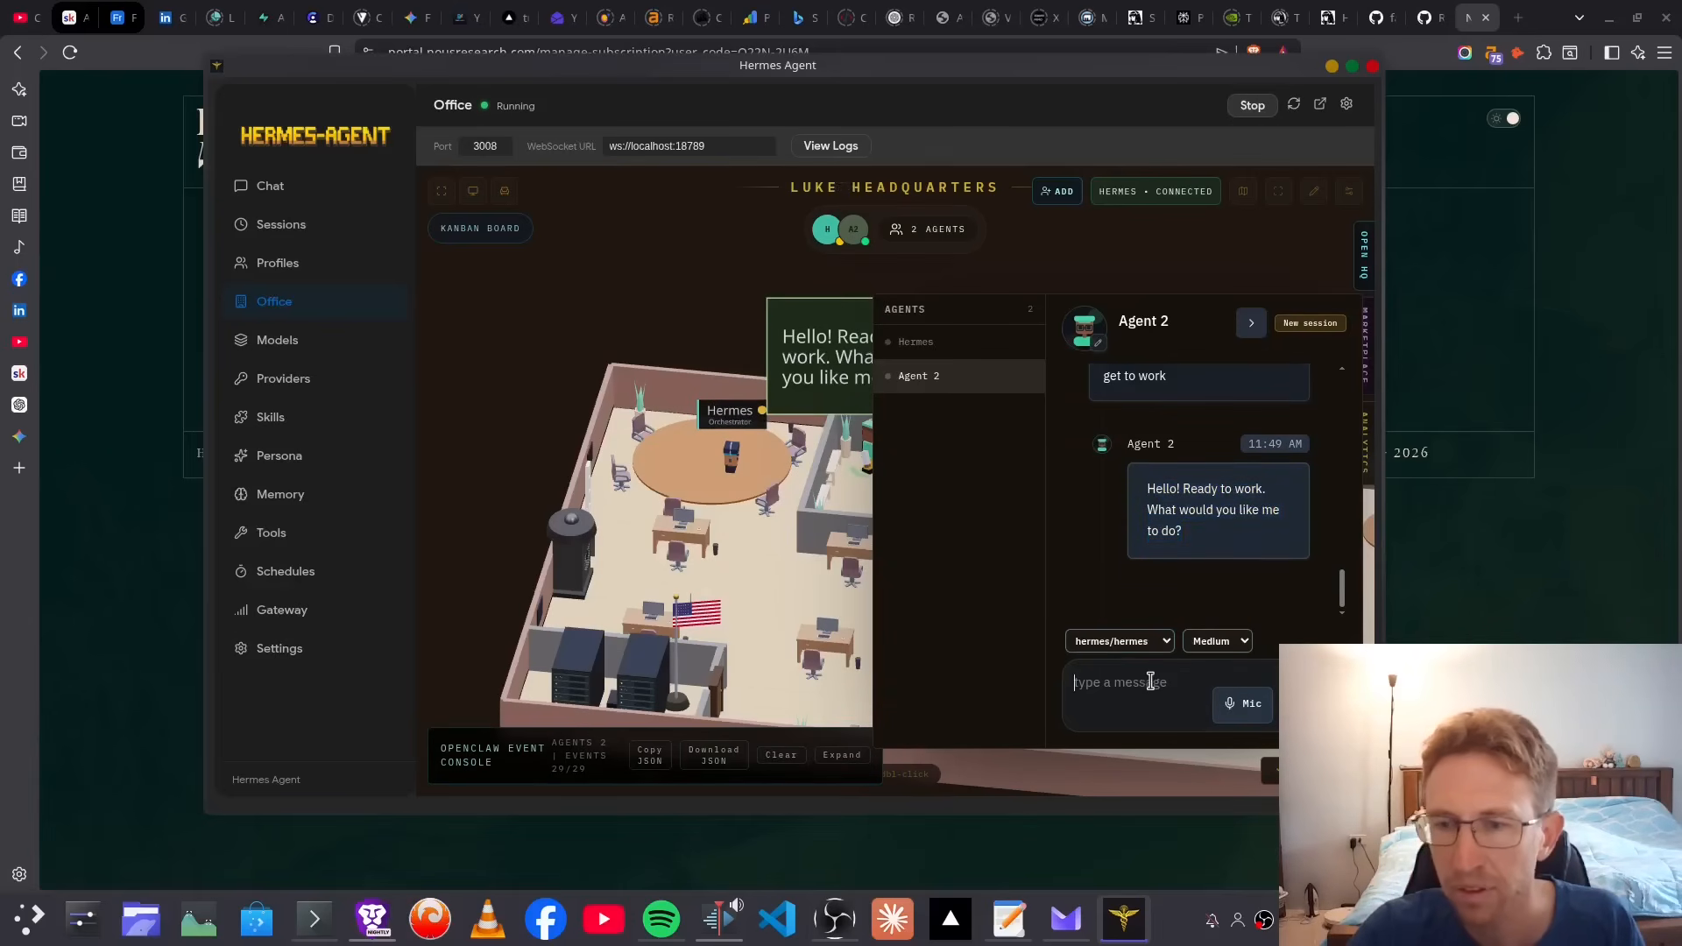
pyautogui.write('read my emails')
pyautogui.press('Return')
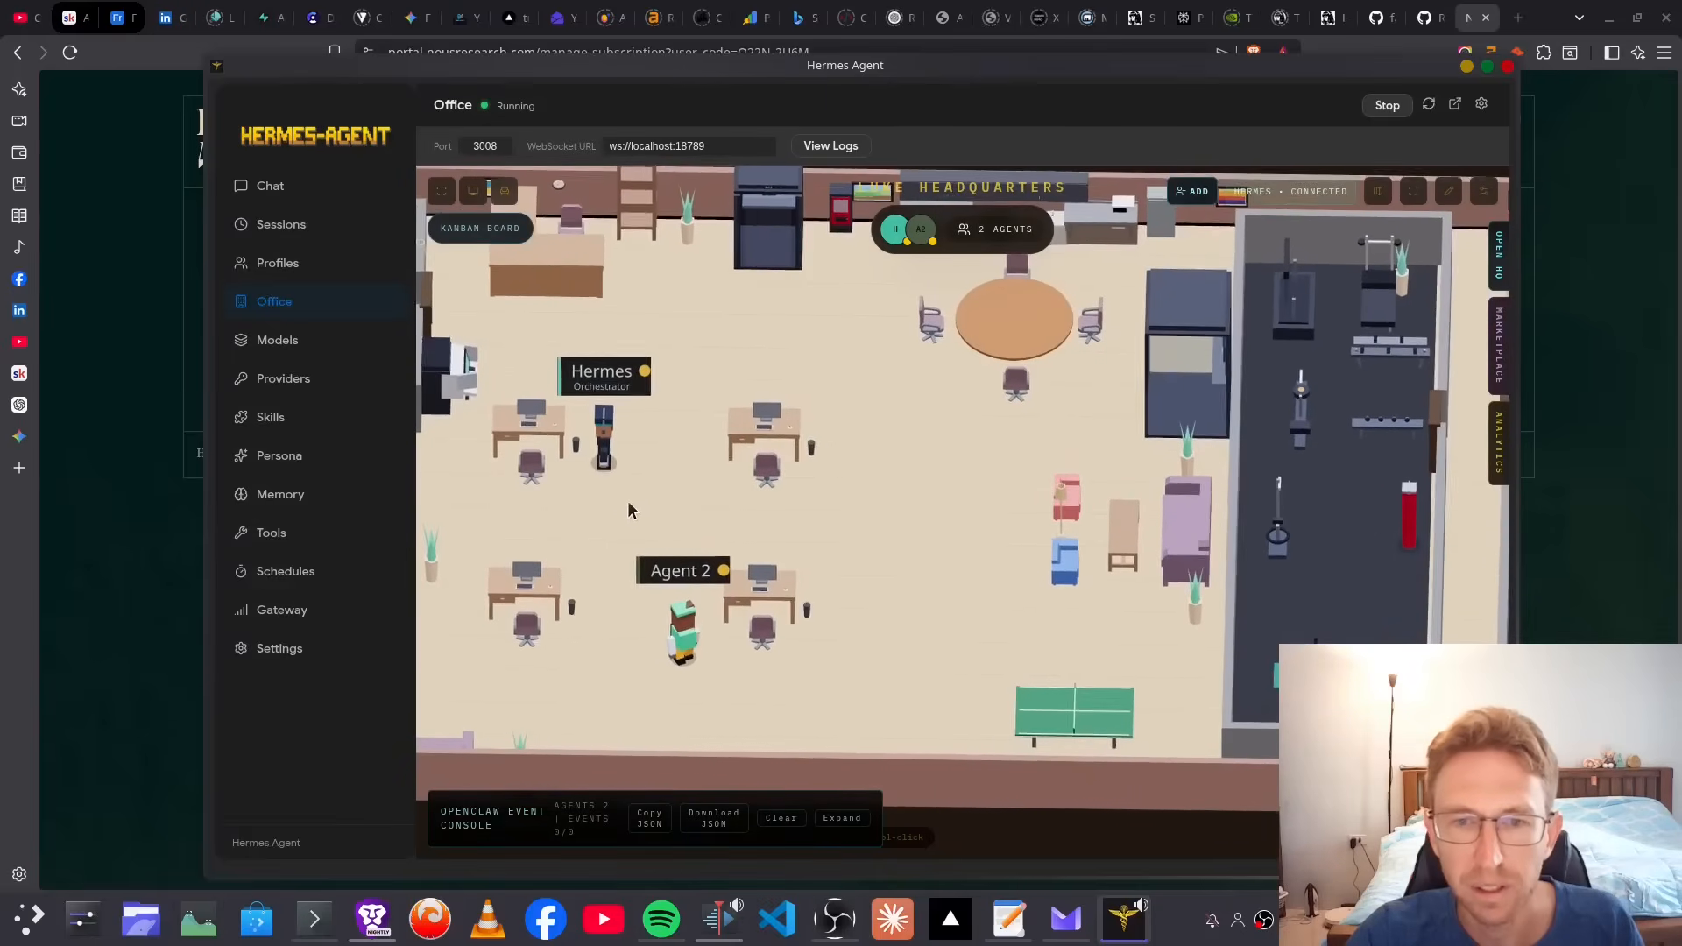
# Step: Open the chat of the Hermes orchestrator in the 3D office and send the message "get current time"
pyautogui.click(597, 460)
pyautogui.click(1229, 762)
pyautogui.write('get ')
pyautogui.write('current time')
pyautogui.press('Return')
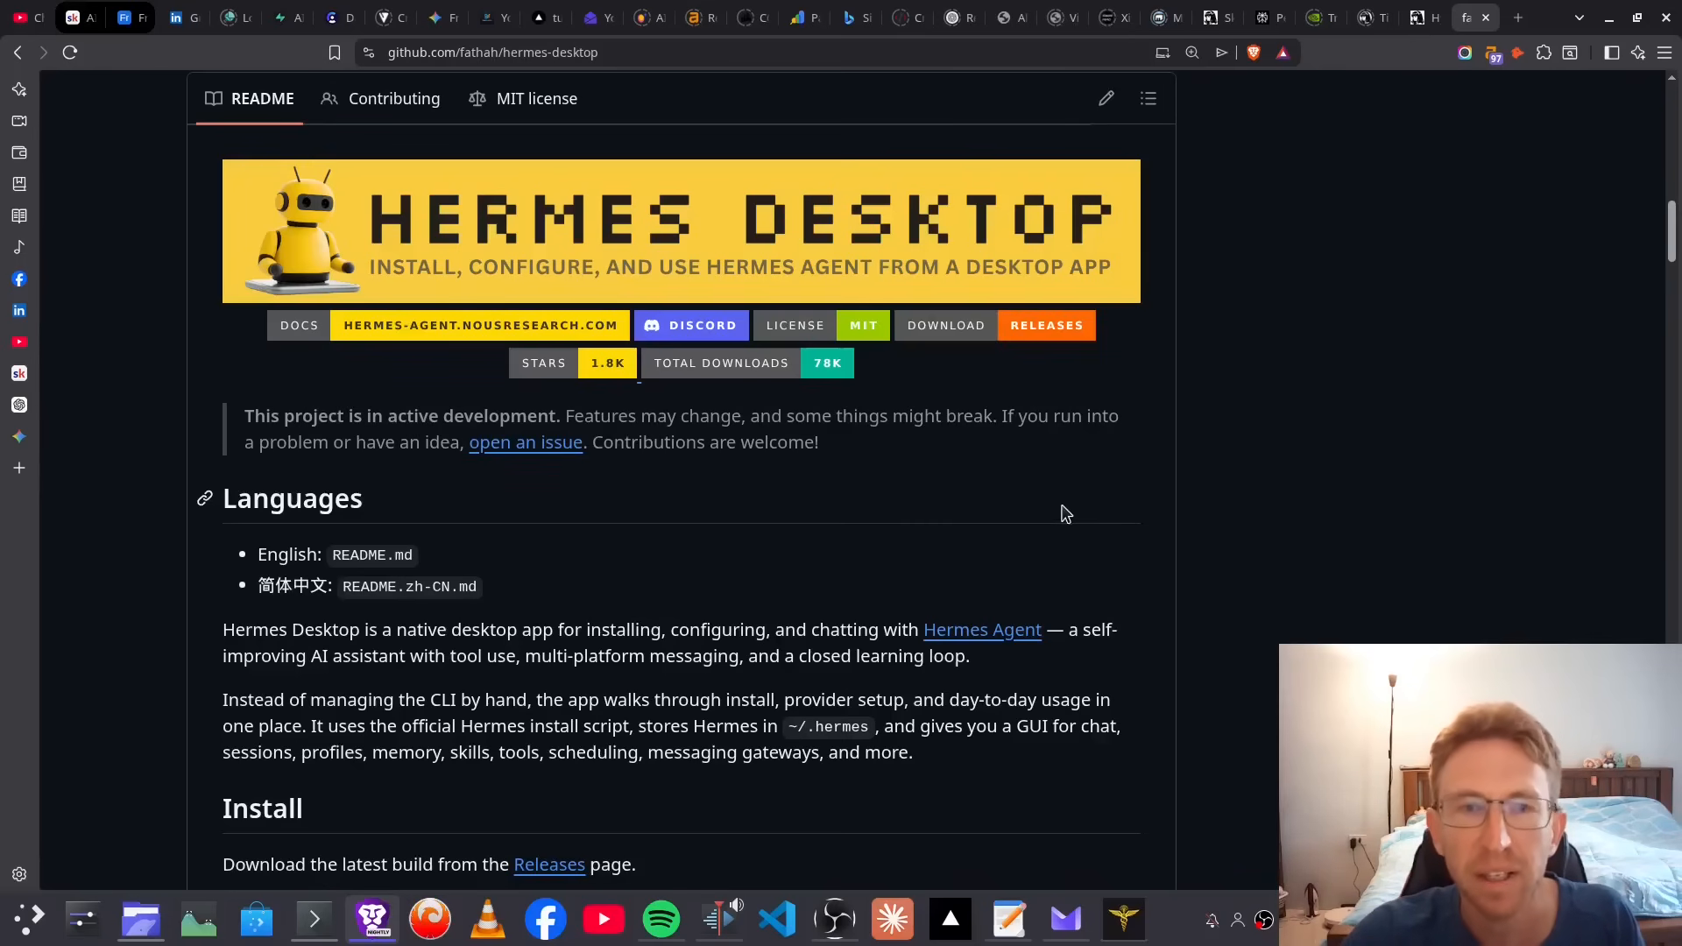
# Step: Switch to the AI Automation Station community on Skool and view its About, Classroom and Community pages
pyautogui.click(81, 18)
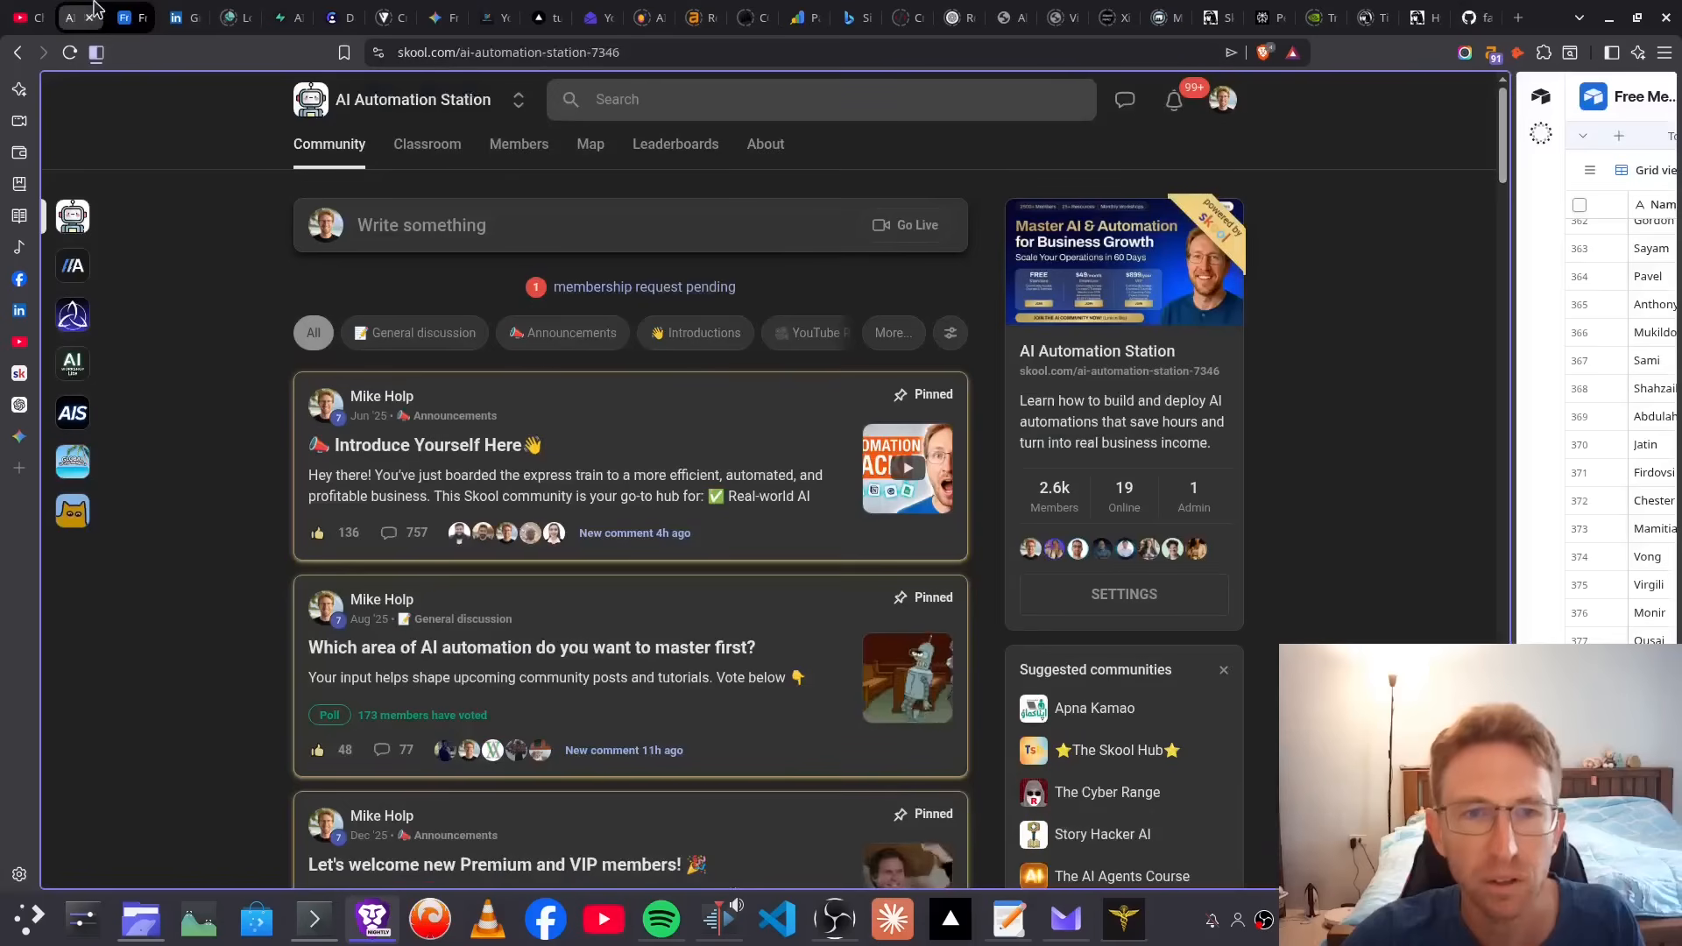
pyautogui.click(766, 143)
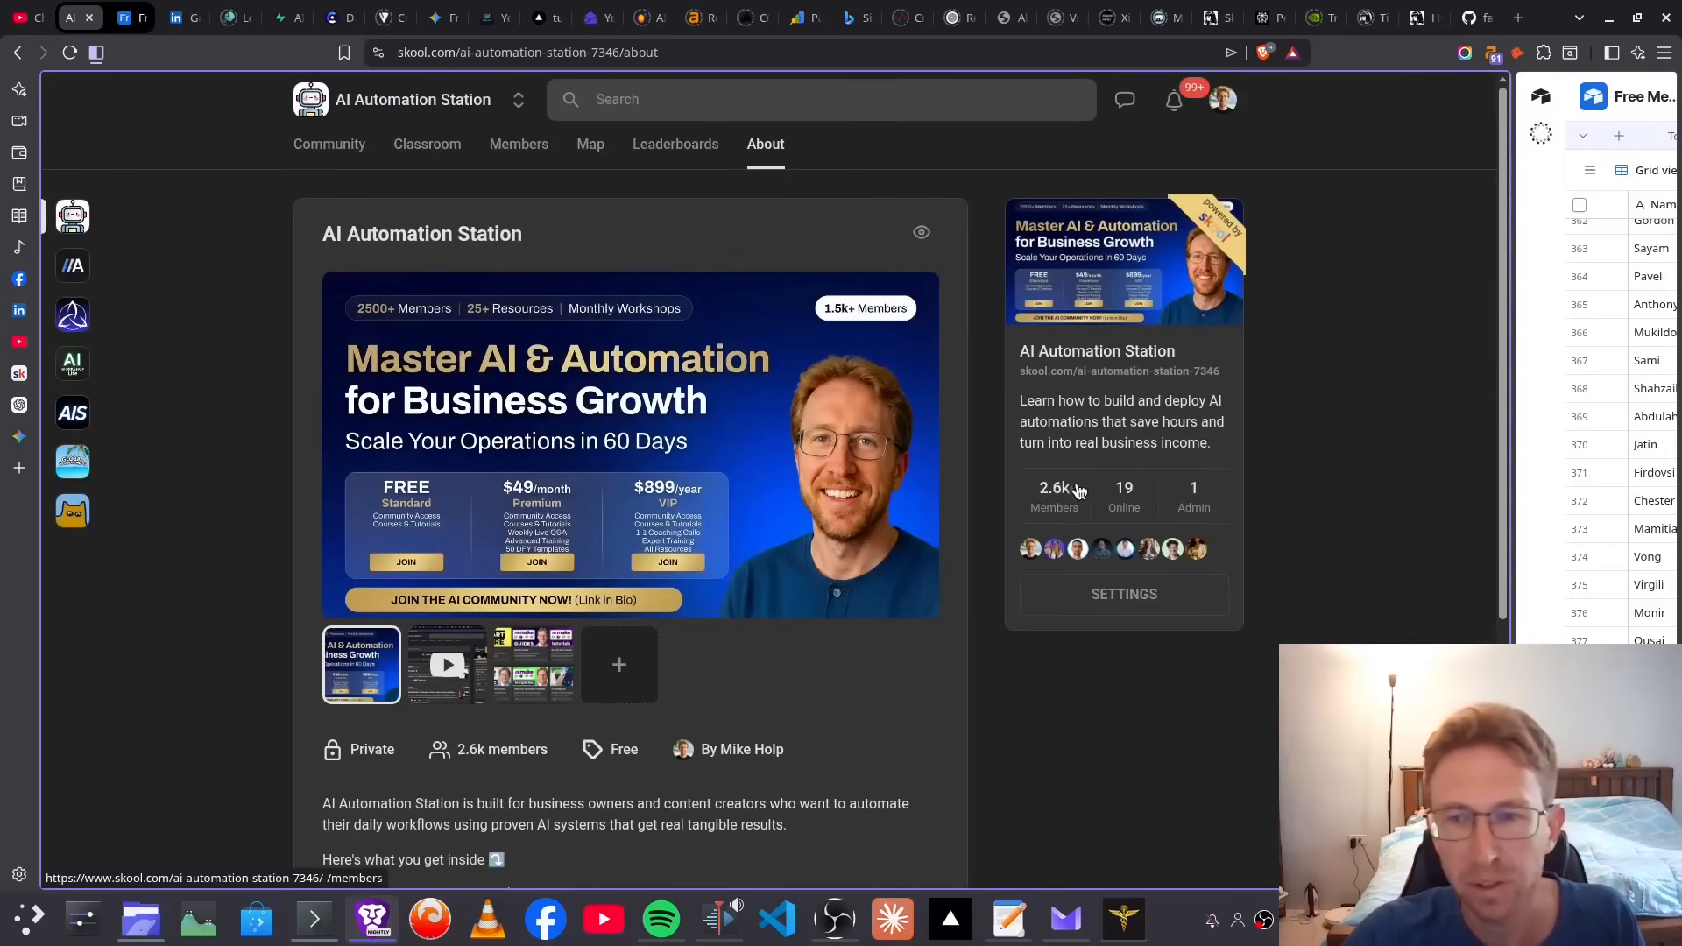
pyautogui.click(451, 157)
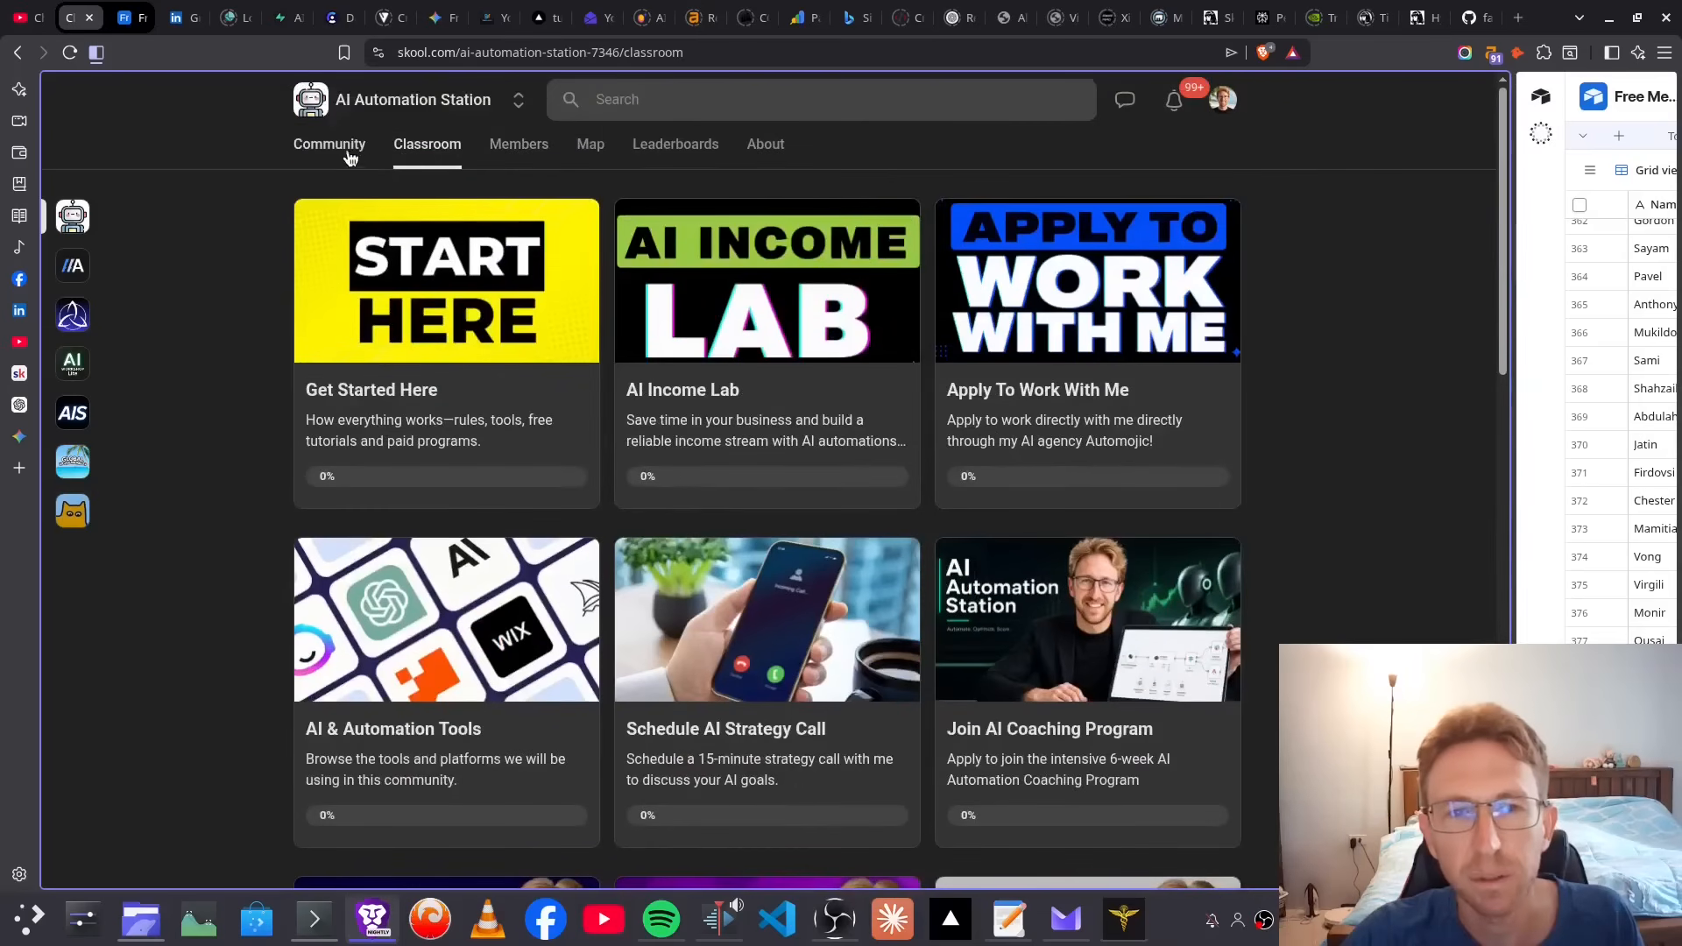
pyautogui.click(341, 146)
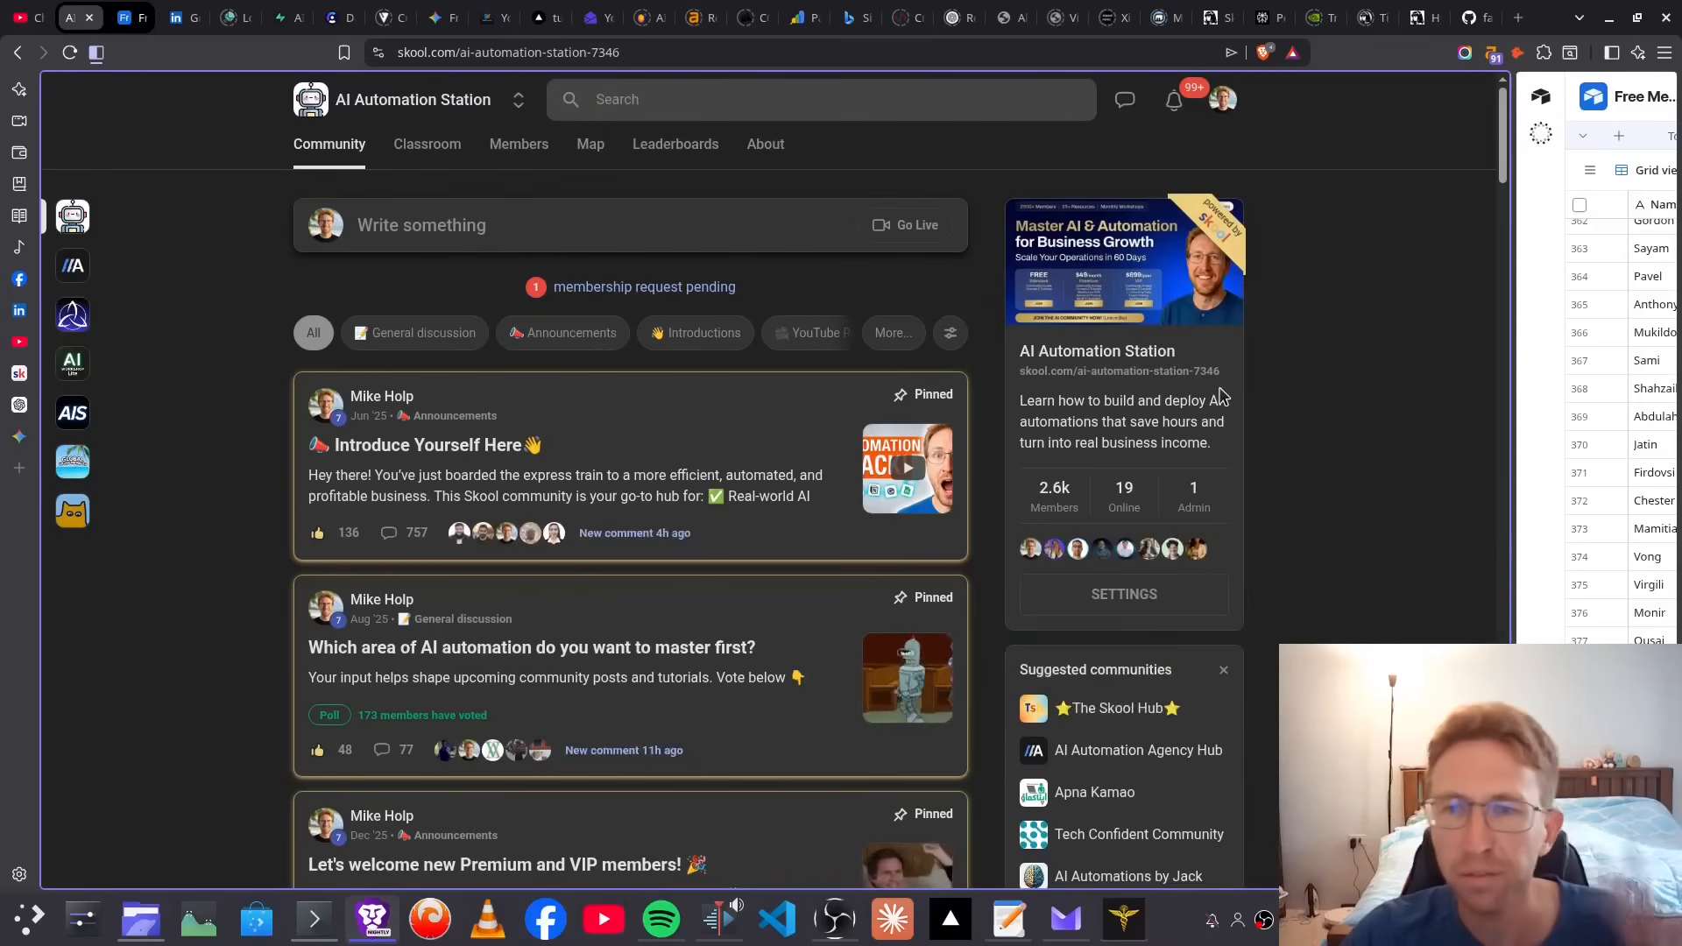